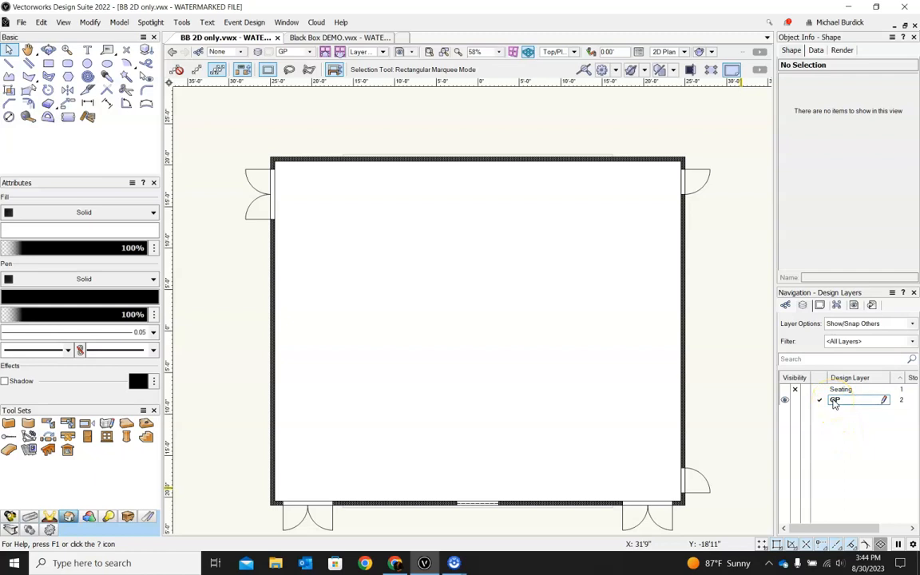
Step: Switch the active design layer to Seating and back to GP
click(820, 390)
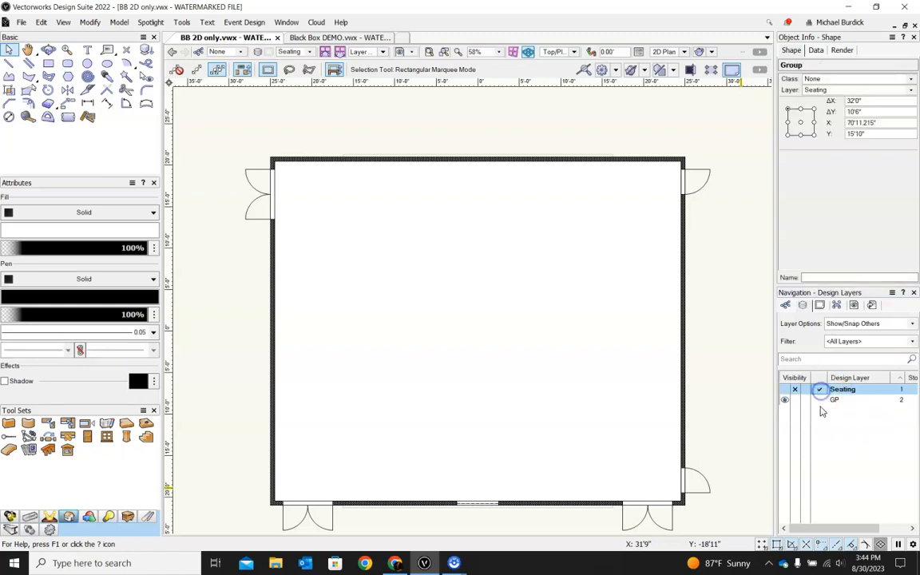
scroll(514, 334, down, 2)
scroll(514, 334, down, 1)
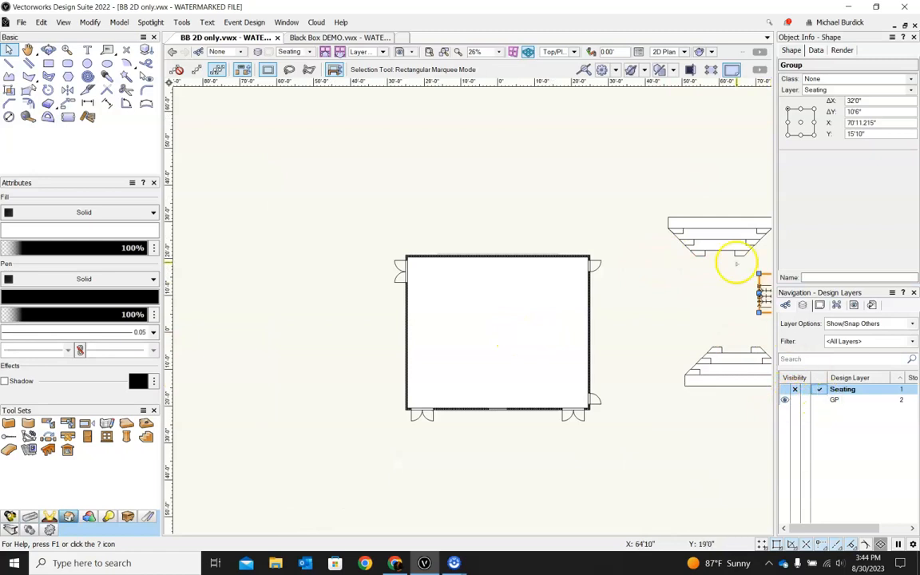
click(818, 400)
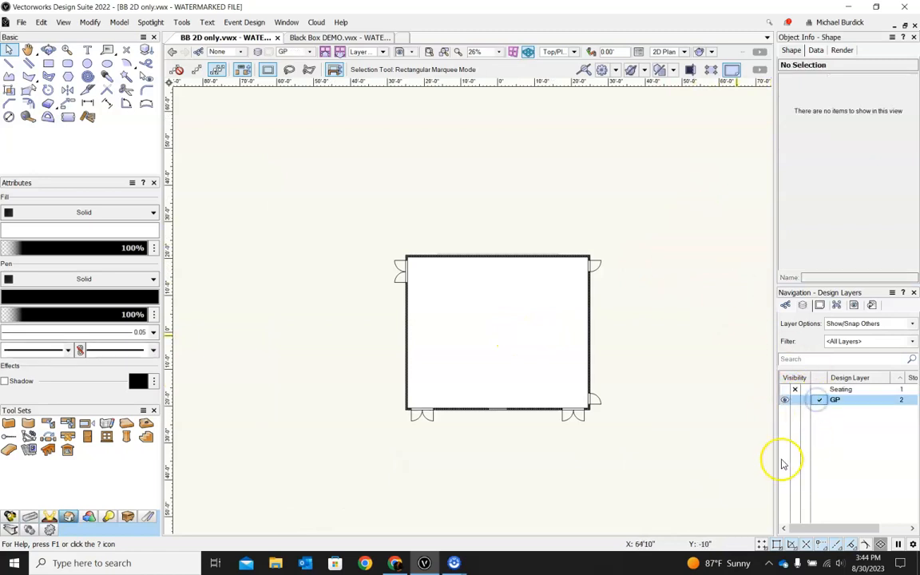
Step: Create a new design layer named 3D
right_click(836, 440)
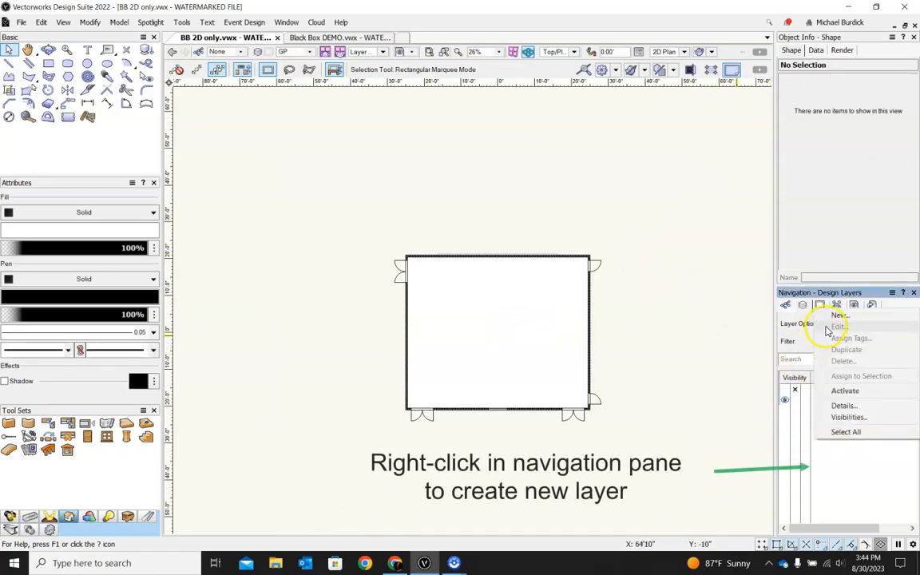
click(836, 317)
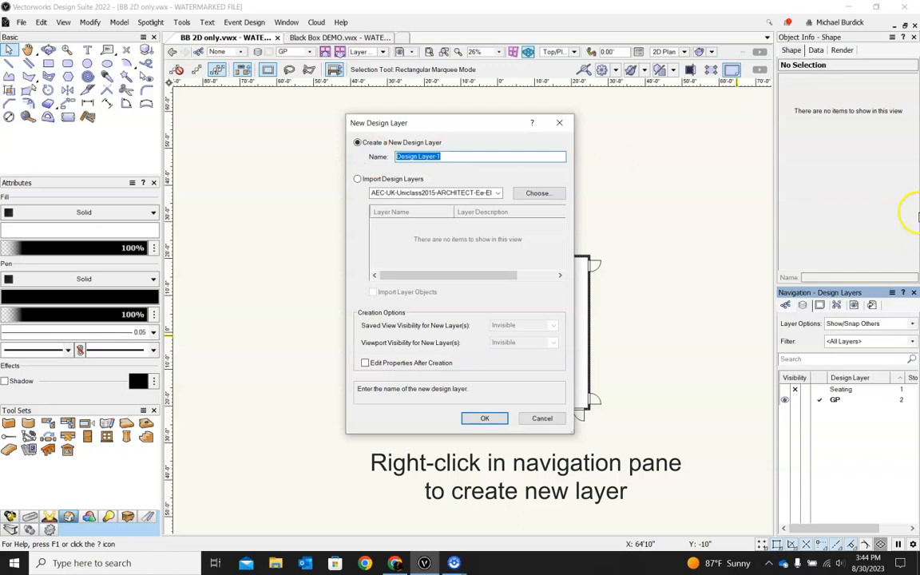
text(3D)
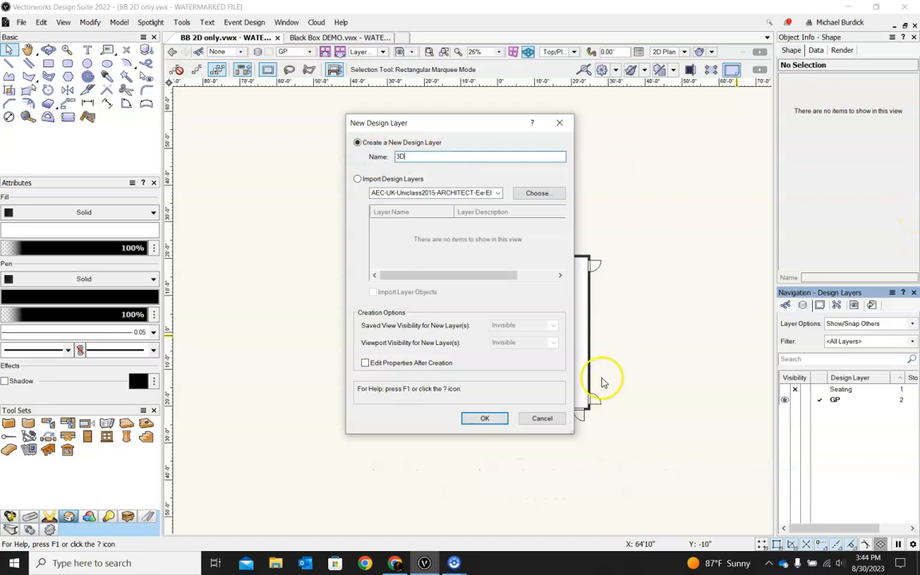
click(484, 420)
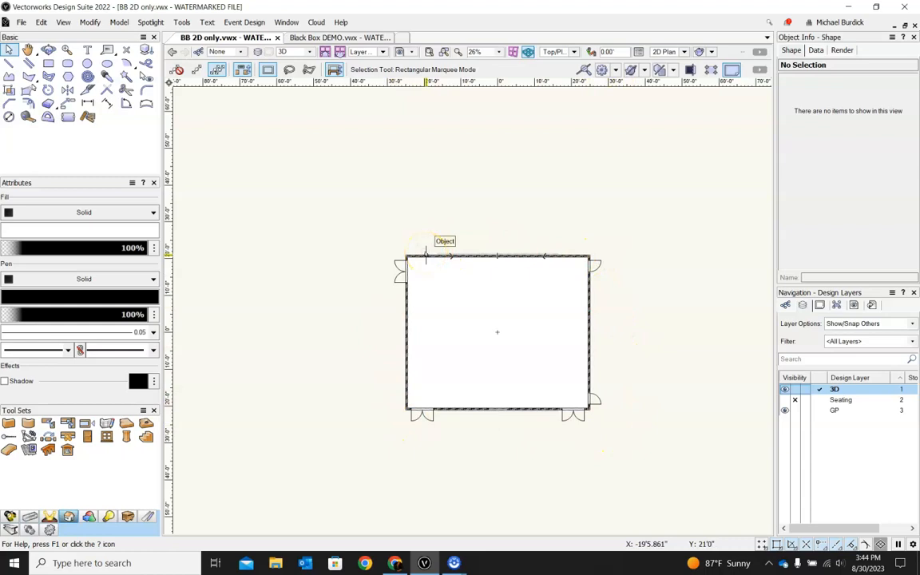
scroll(417, 256, up, 4)
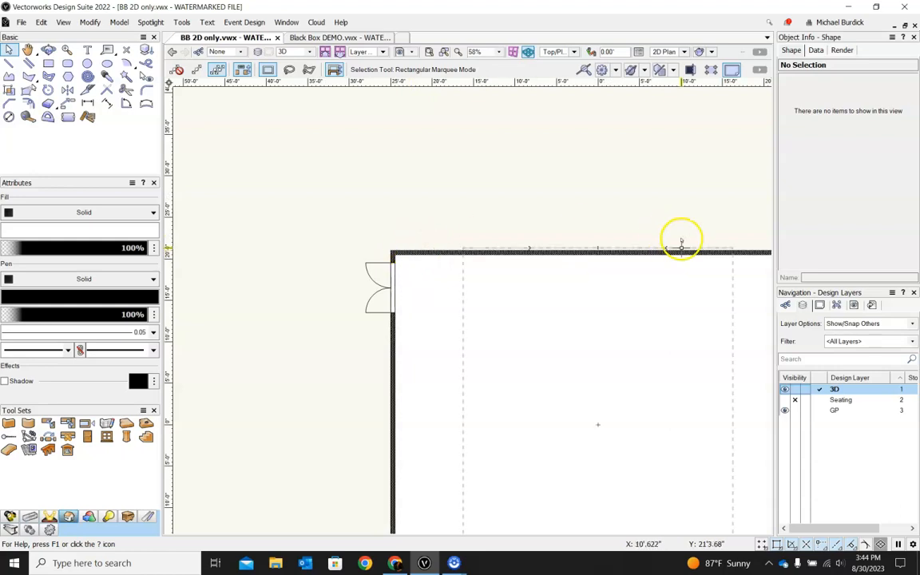
scroll(578, 196, down, 2)
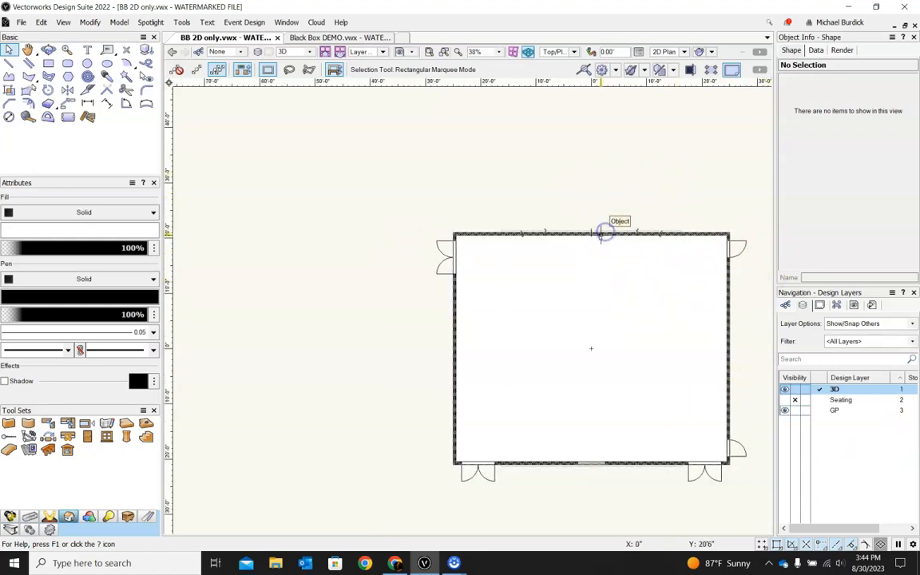
click(819, 412)
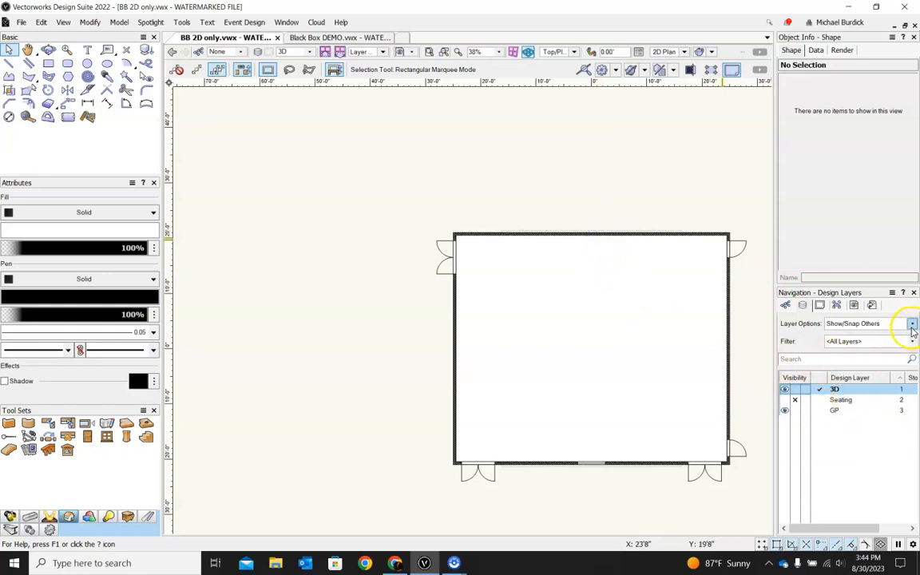
click(912, 326)
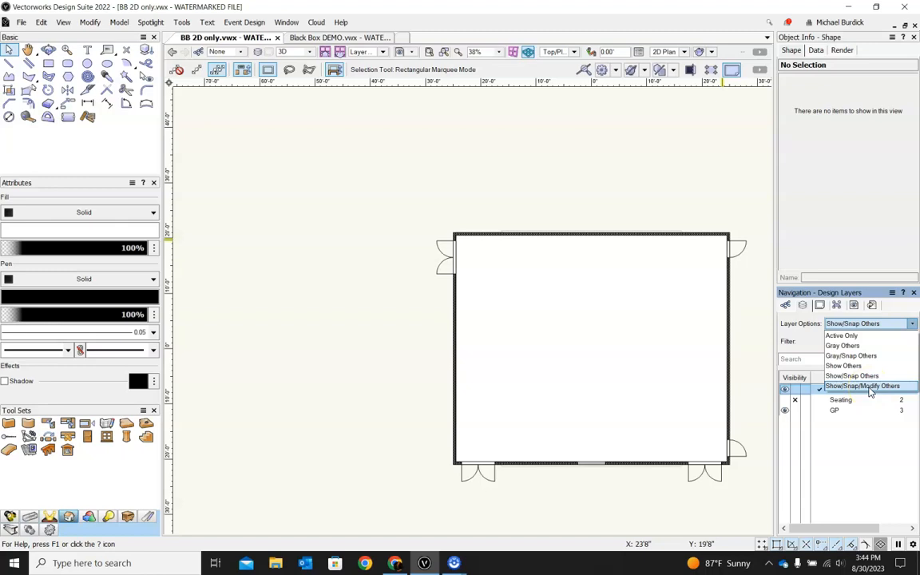
click(859, 377)
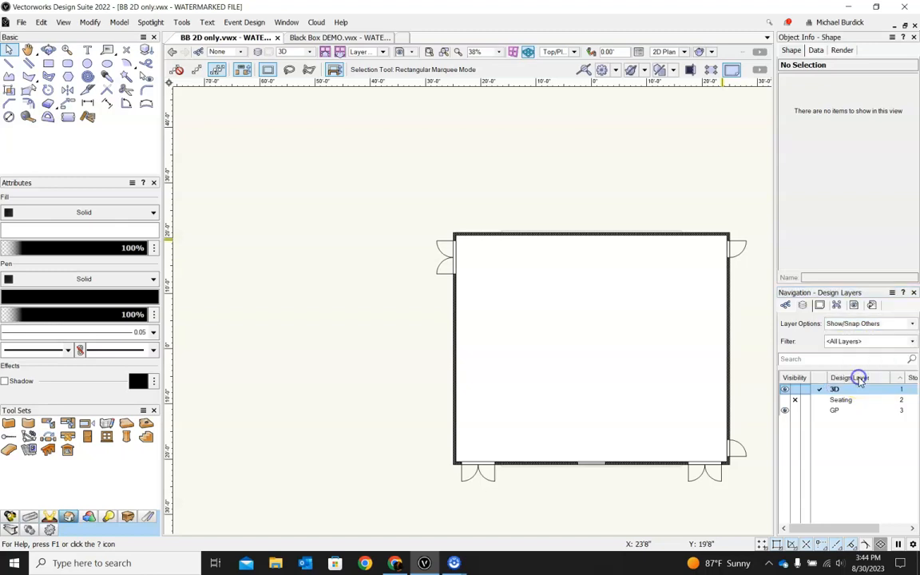
Step: Switch the layer options to Gray/Snap Others and back to Show/Snap Others
click(913, 324)
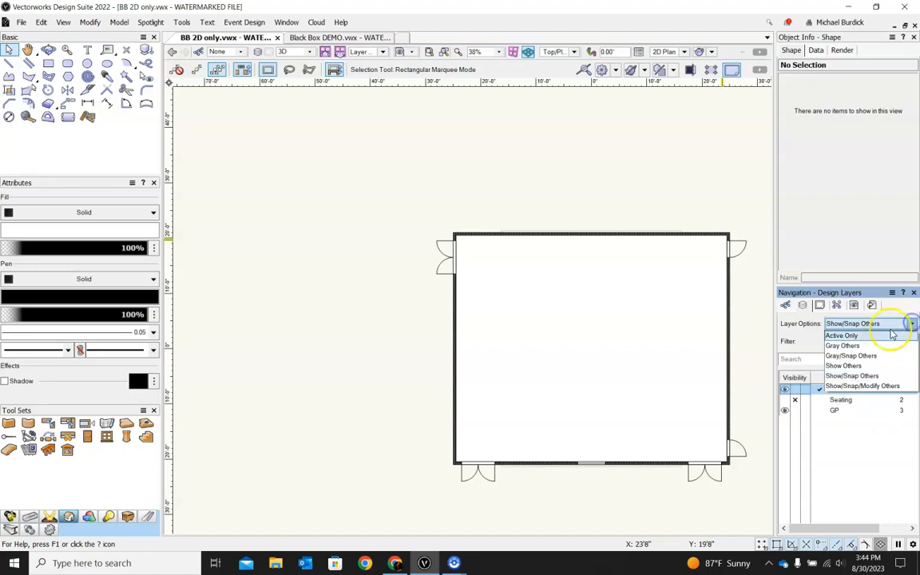
click(865, 357)
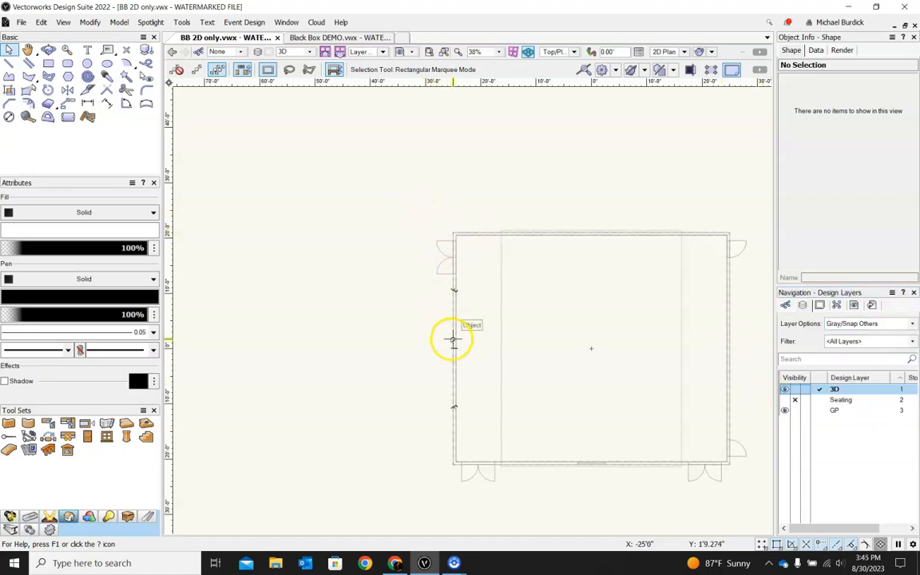
click(913, 324)
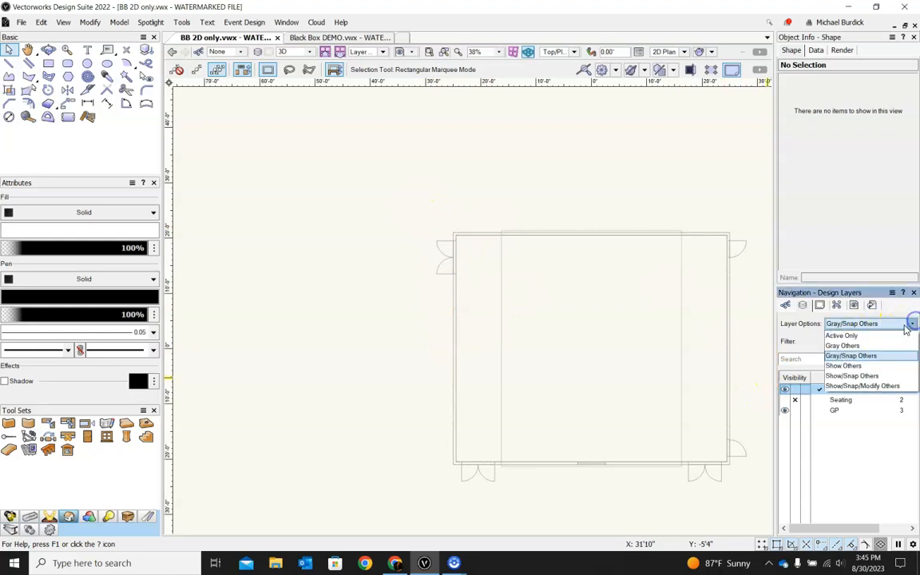
click(858, 376)
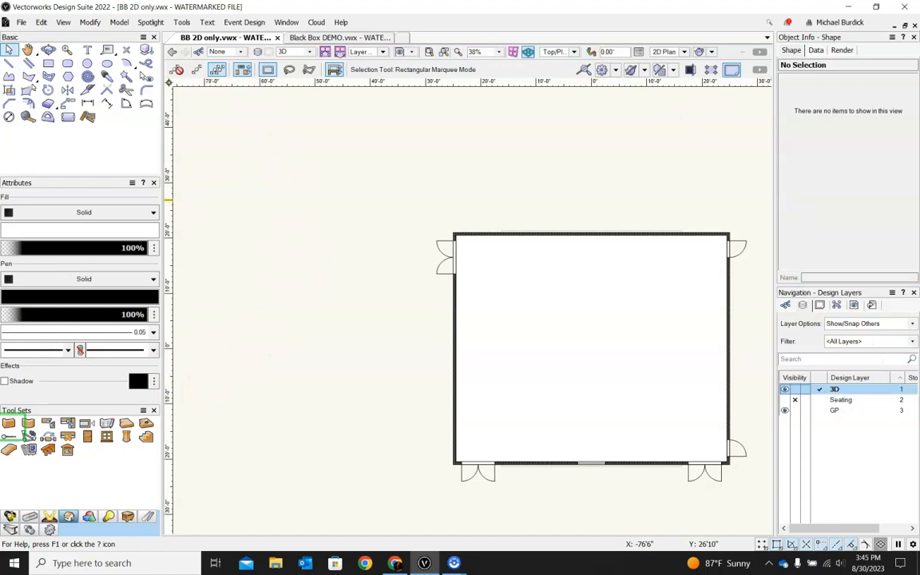
Step: Set the Wall tool's default wall height to 13' in its preferences
click(9, 425)
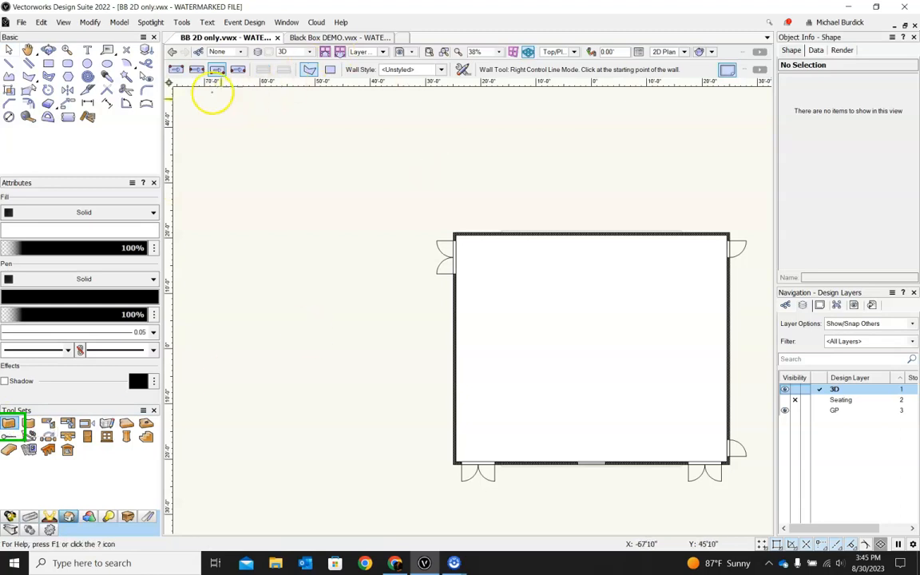
click(462, 70)
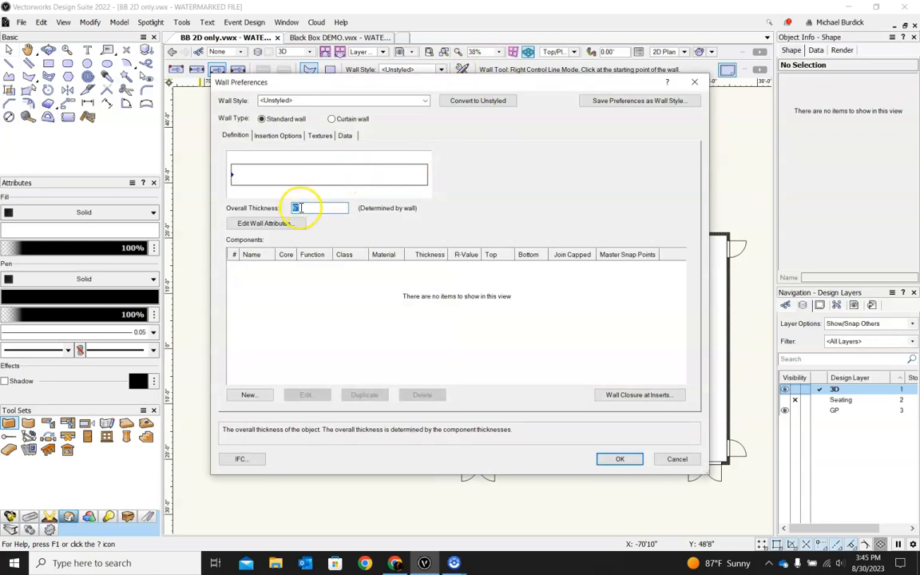
click(281, 138)
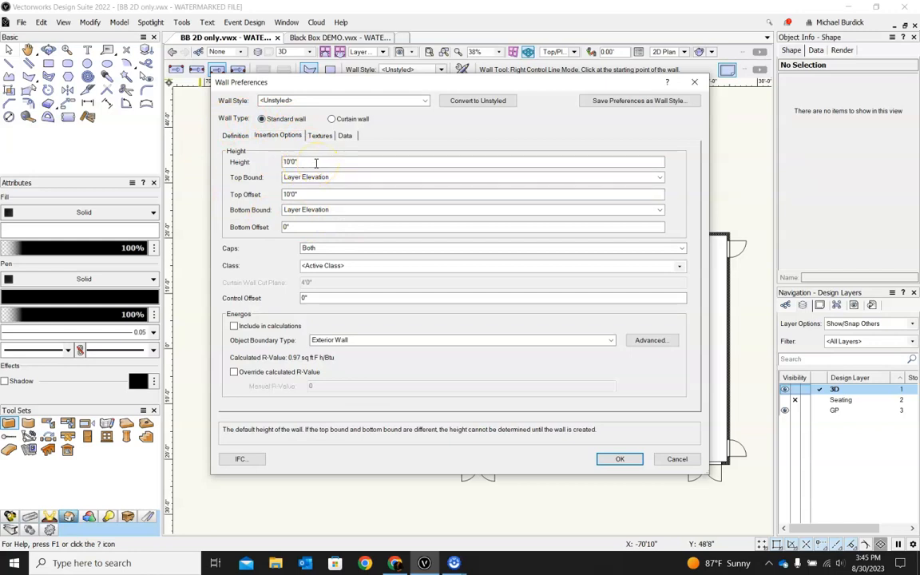
click(248, 164)
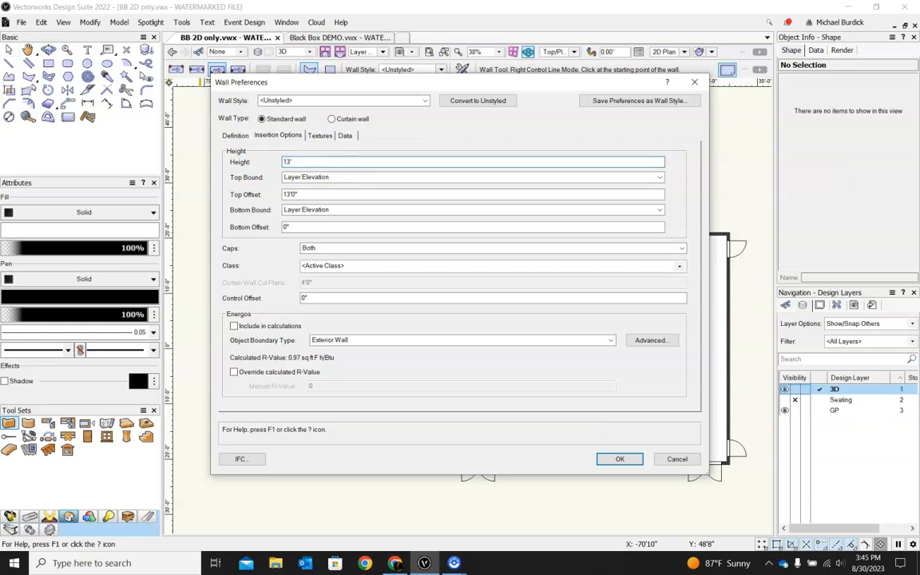
key(Tab)
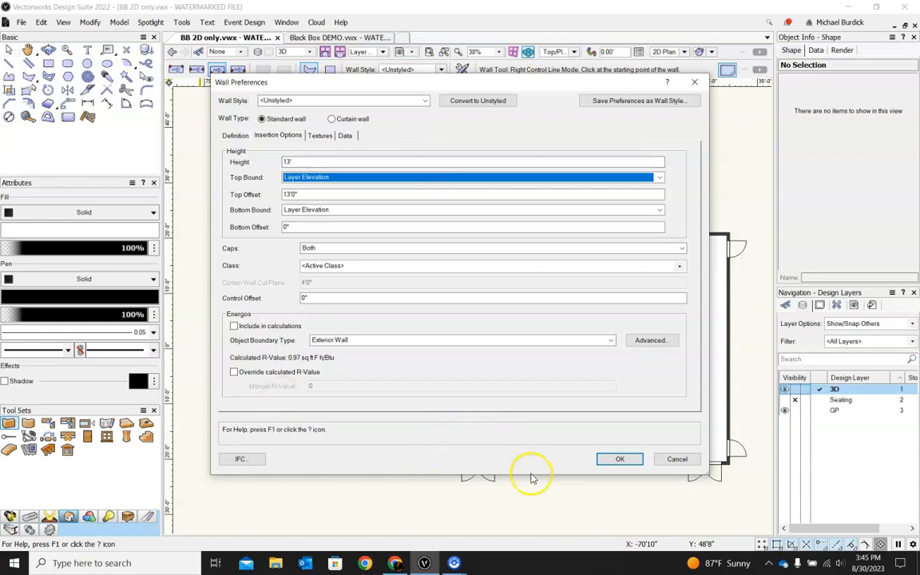
click(617, 460)
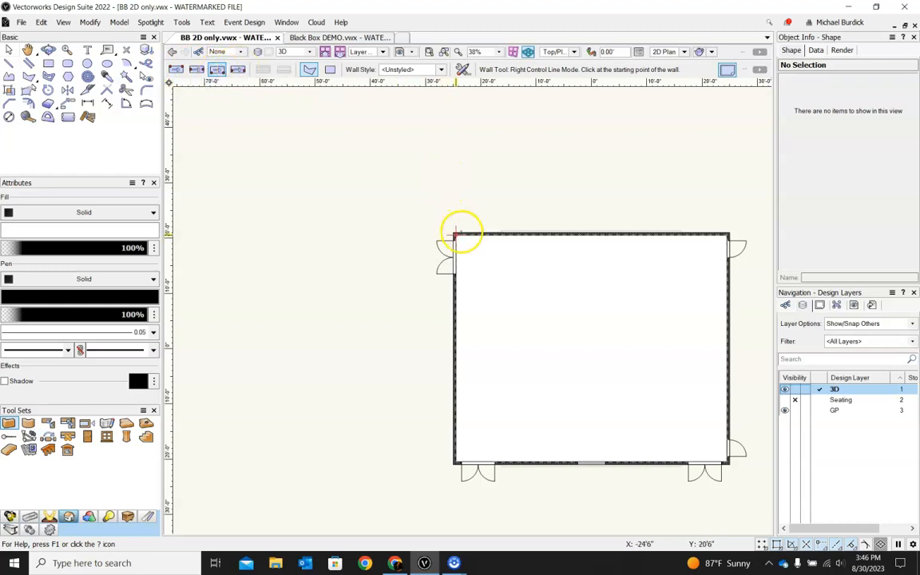
Step: Draw four walls around the room's perimeter, snapping clockwise to each corner from the top-left back to the start
scroll(460, 231, up, 3)
click(434, 225)
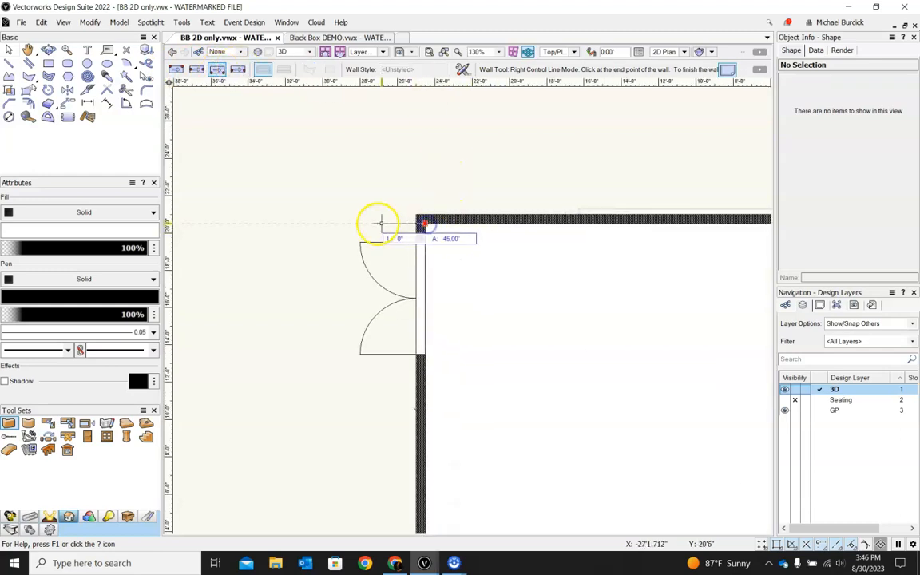
scroll(368, 219, down, 3)
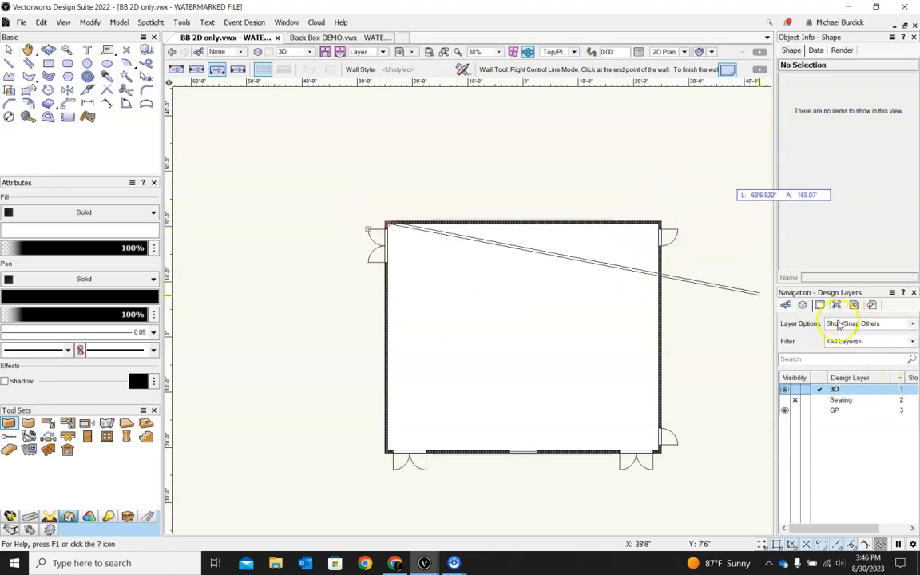
scroll(654, 228, up, 2)
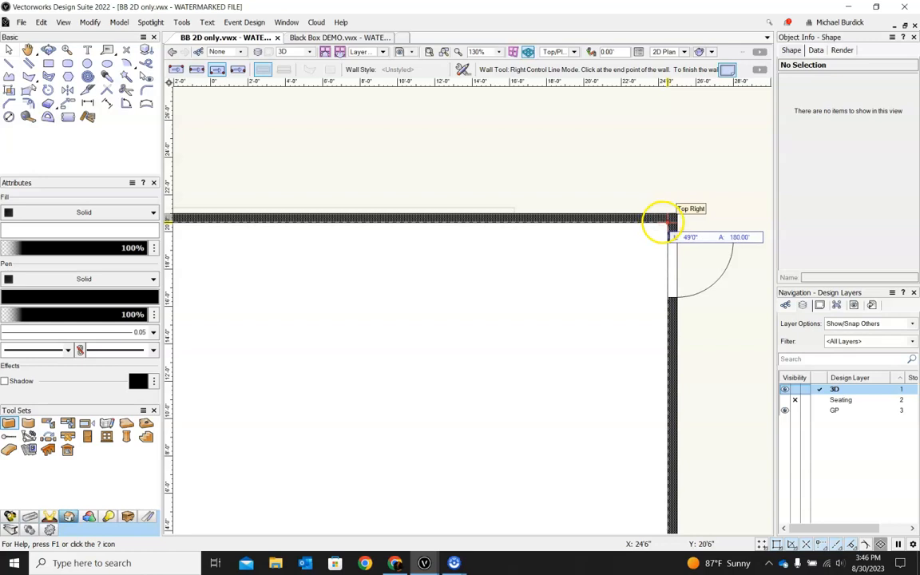
click(663, 220)
scroll(663, 222, down, 4)
scroll(663, 328, up, 5)
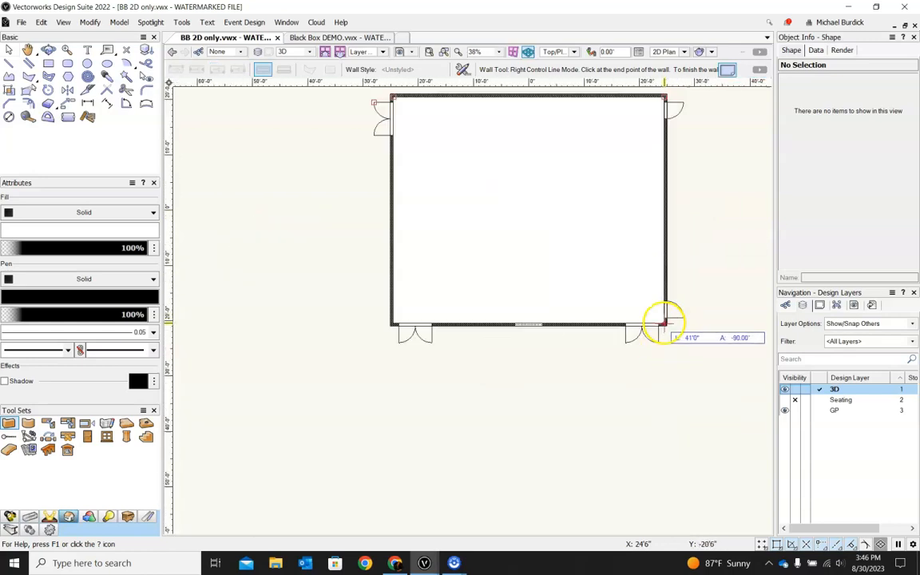
click(663, 328)
scroll(663, 327, down, 5)
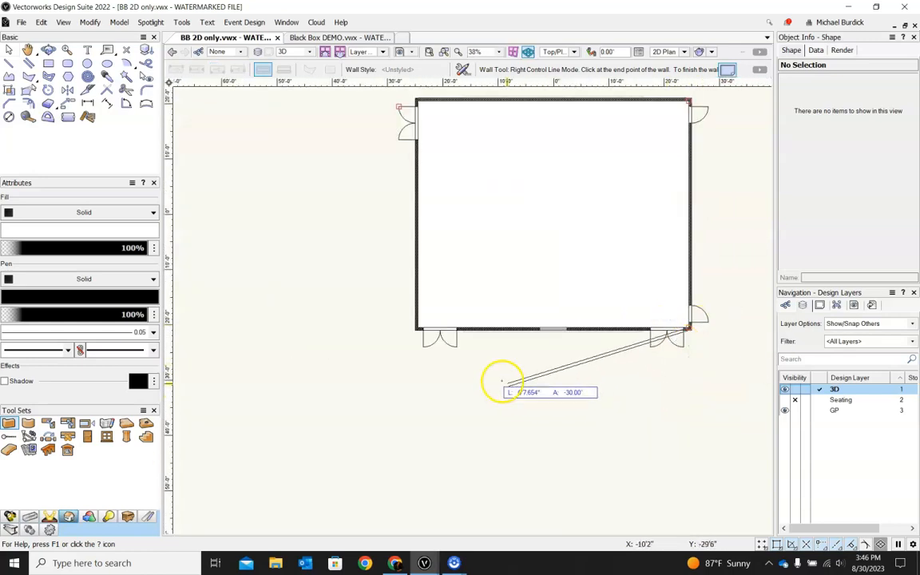
scroll(421, 320, up, 5)
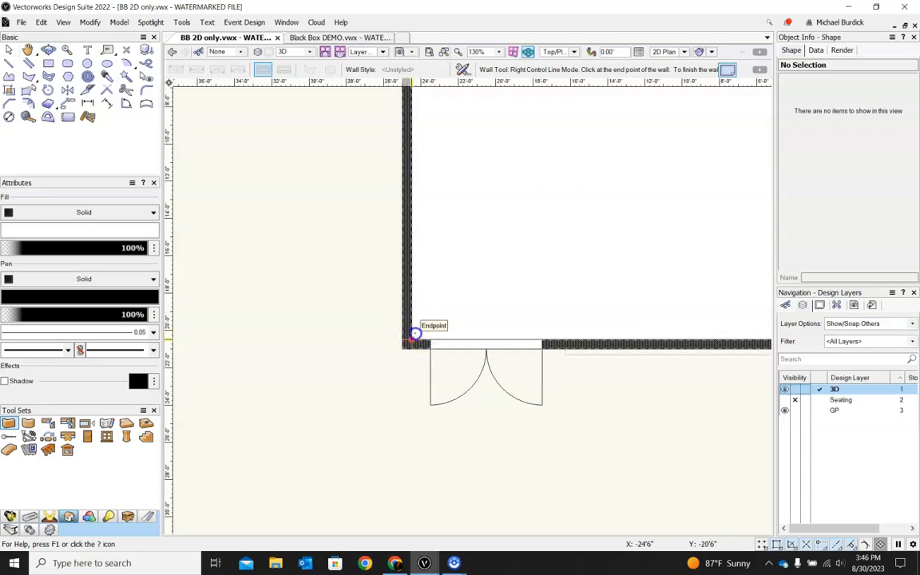
click(409, 342)
scroll(409, 342, down, 5)
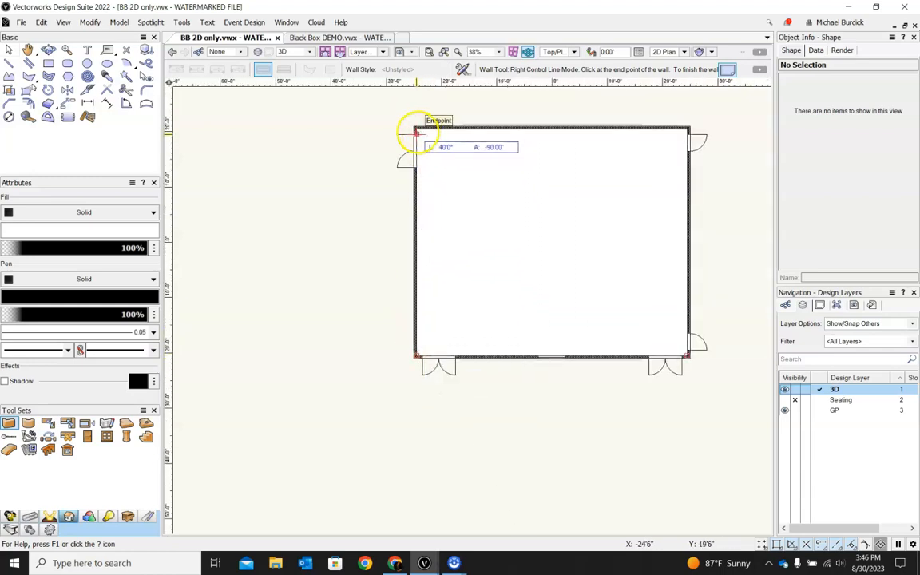
scroll(416, 129, up, 5)
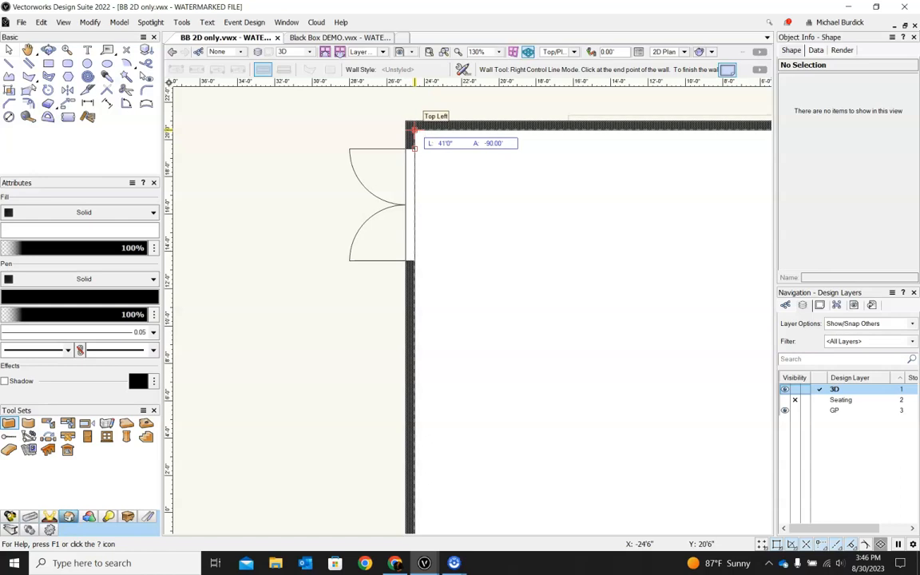
click(416, 127)
scroll(335, 144, down, 6)
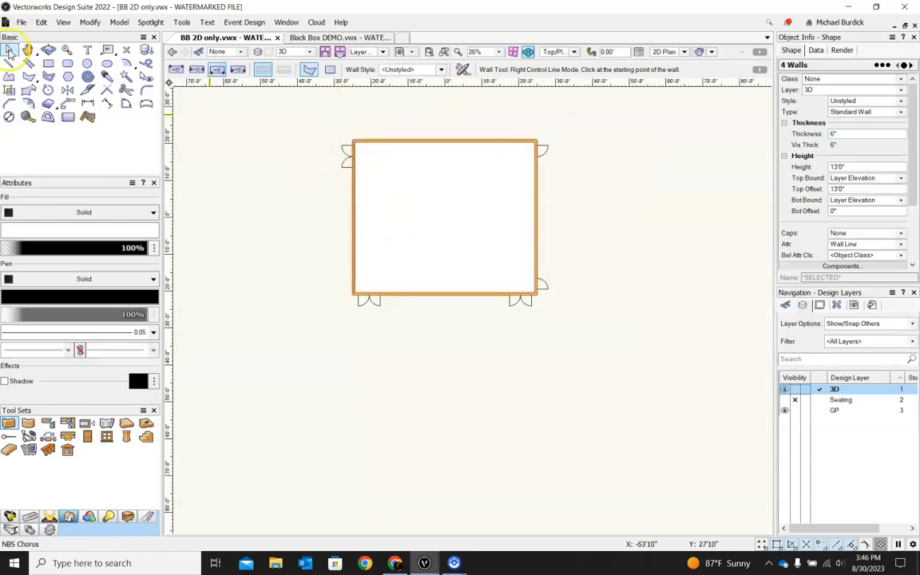
Step: Select individual walls with the Selection tool to inspect their properties
click(9, 50)
click(228, 198)
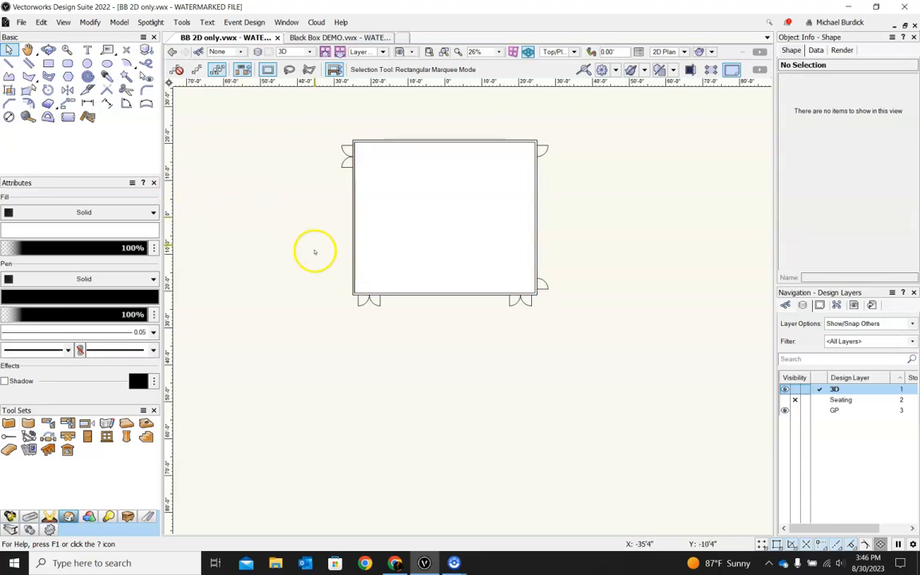
scroll(357, 299, up, 6)
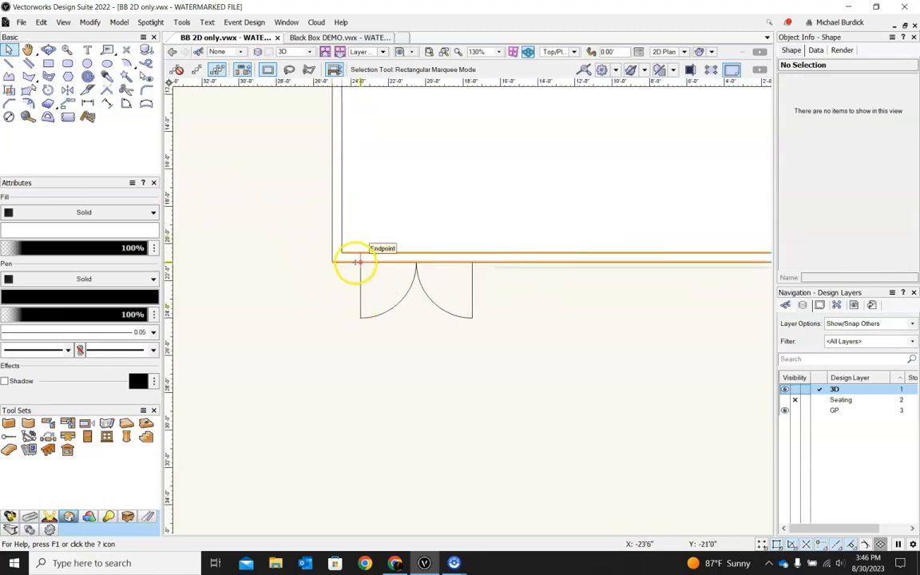
click(352, 259)
scroll(282, 308, down, 4)
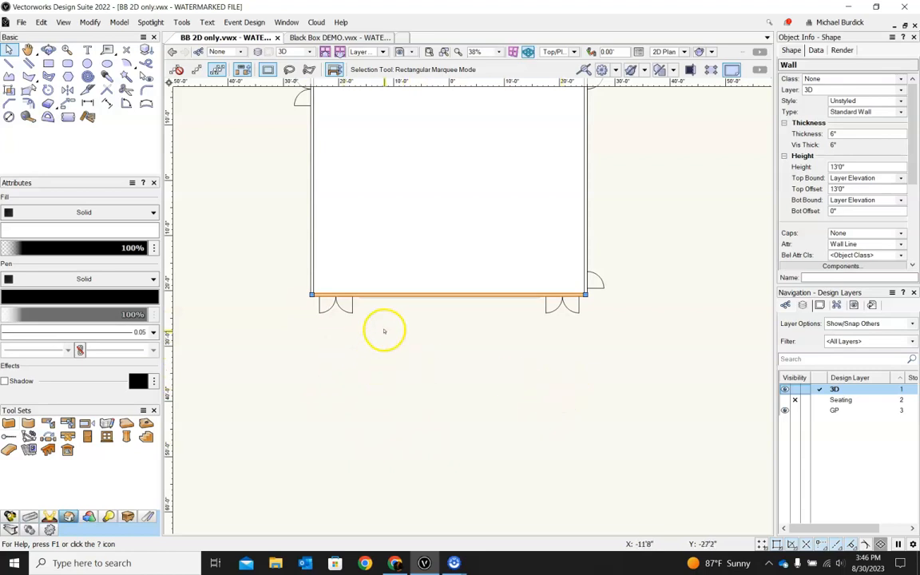
click(311, 246)
click(585, 222)
scroll(543, 231, up, 4)
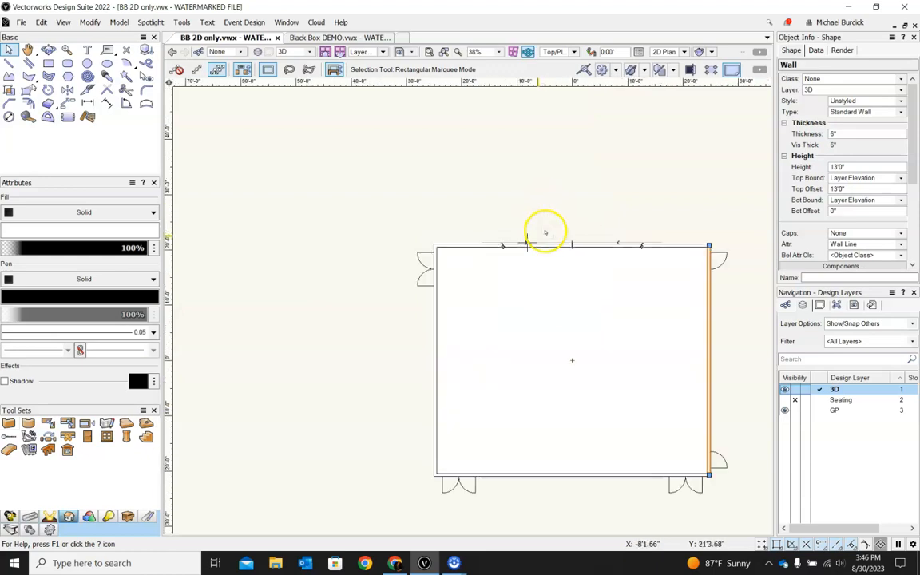
Step: Orbit the new walls to inspect them in 3D, then return to the Top/Plan view and deselect
scroll(481, 198, down, 3)
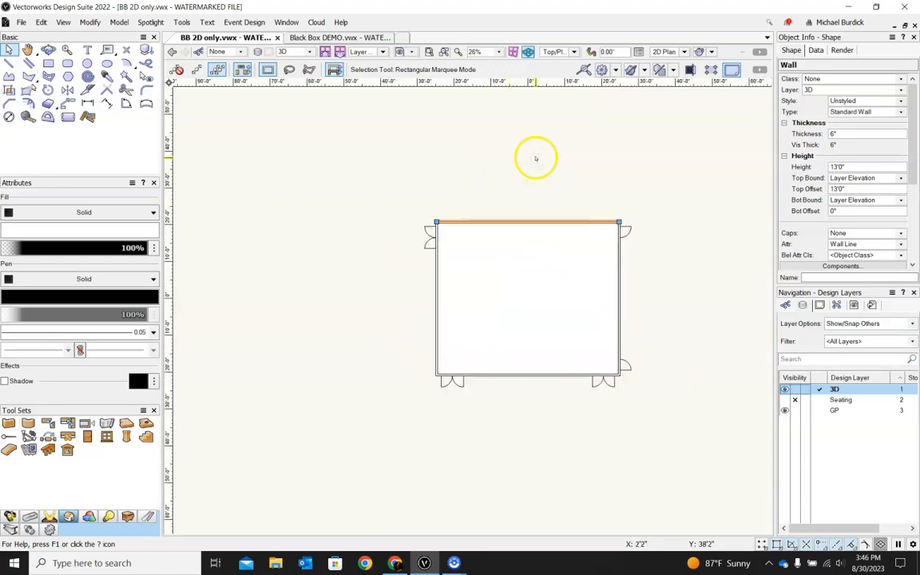
shift+middle_drag(490, 419, 349, 230)
mouse_move(671, 425)
shift+middle_down()
mouse_move(496, 421)
mouse_move(765, 365)
mouse_move(756, 443)
shift+middle_up()
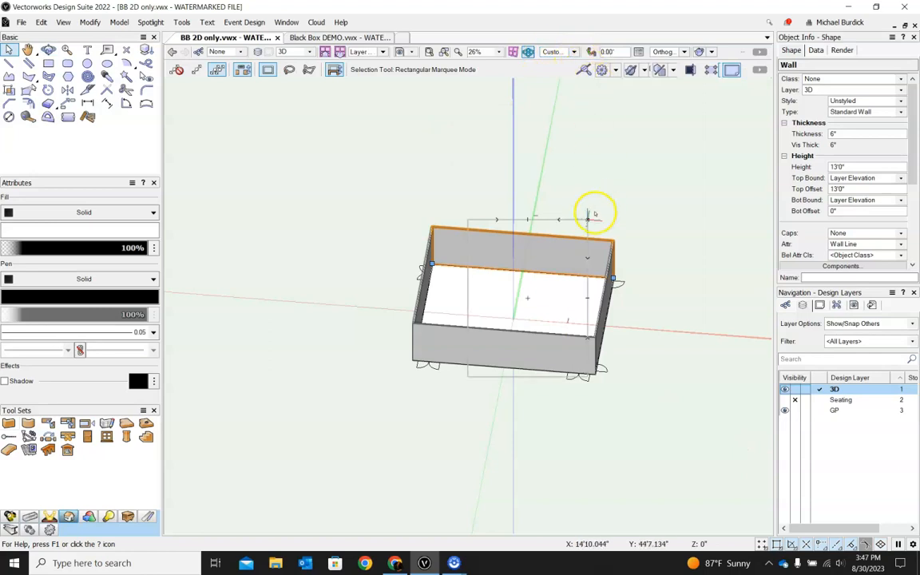
click(574, 52)
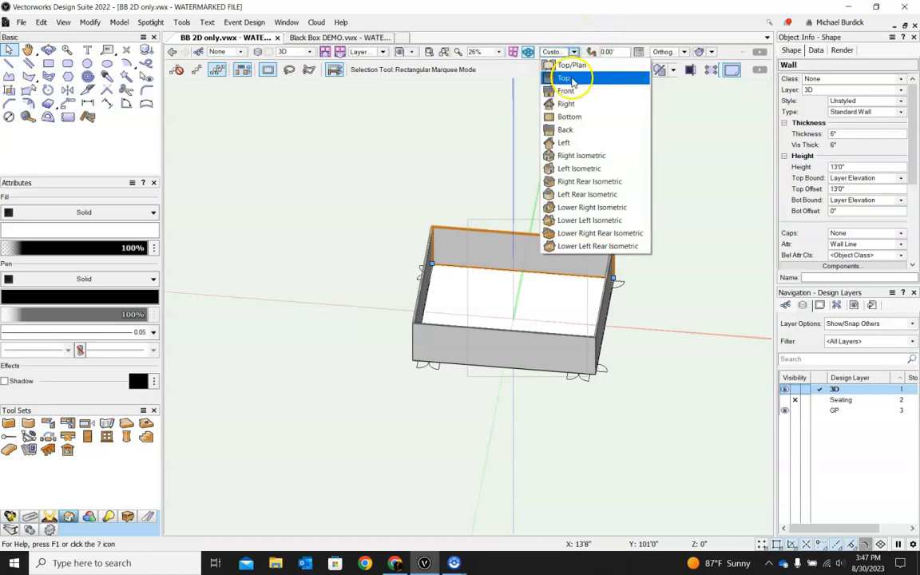
click(568, 65)
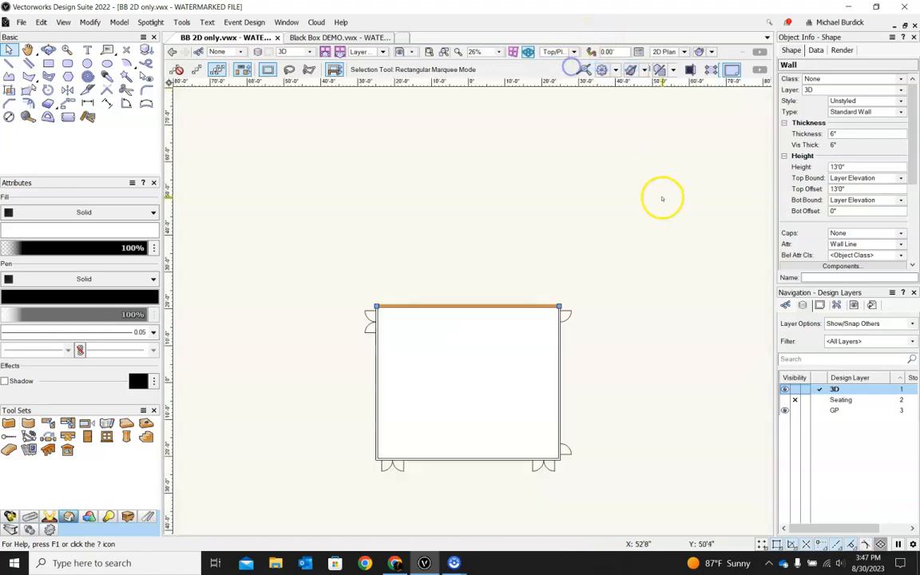
click(485, 195)
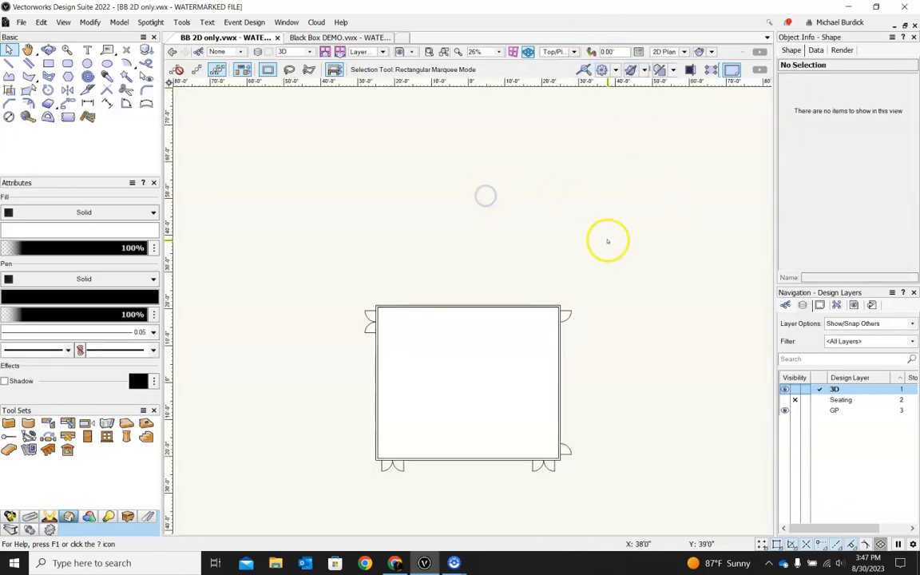
Step: Examine the finished ground plan and 3D model in the Black Box DEMO reference file
click(89, 436)
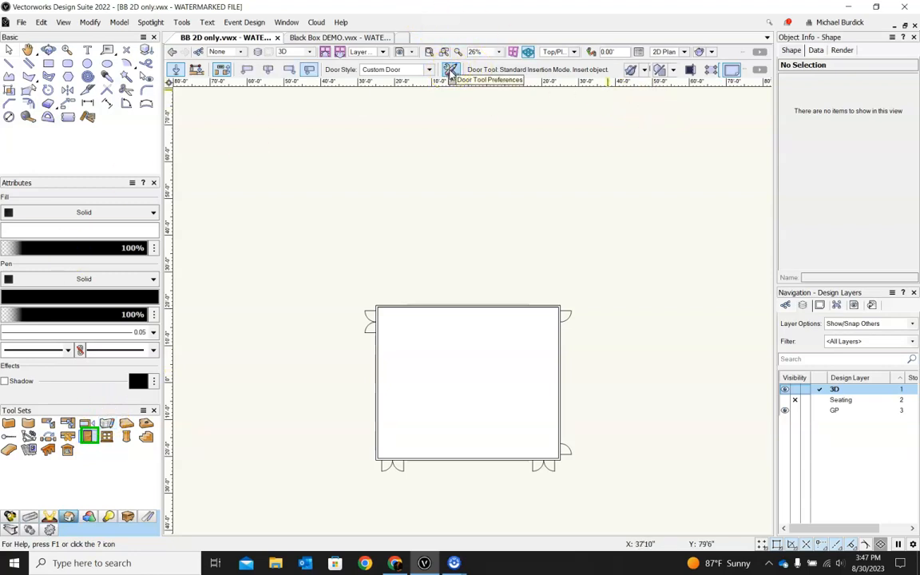
click(369, 37)
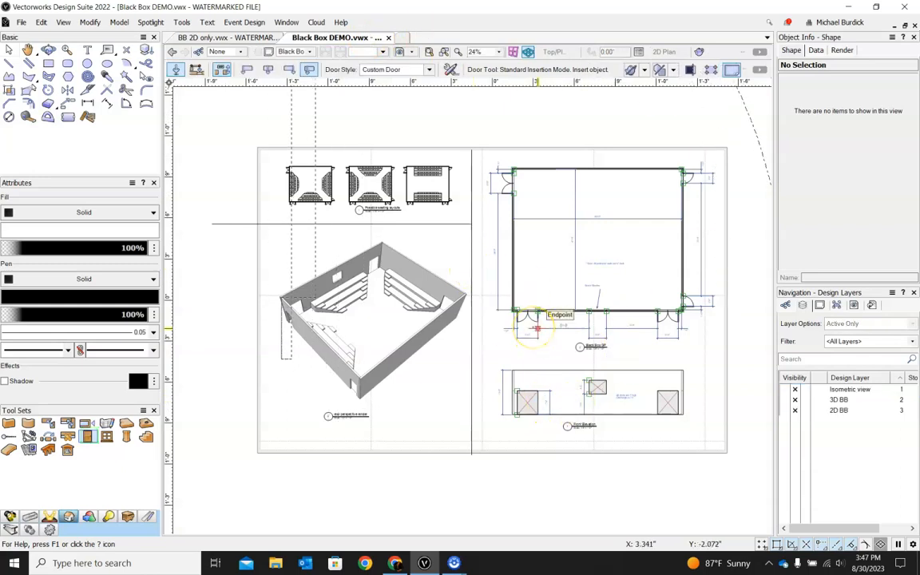
key(x)
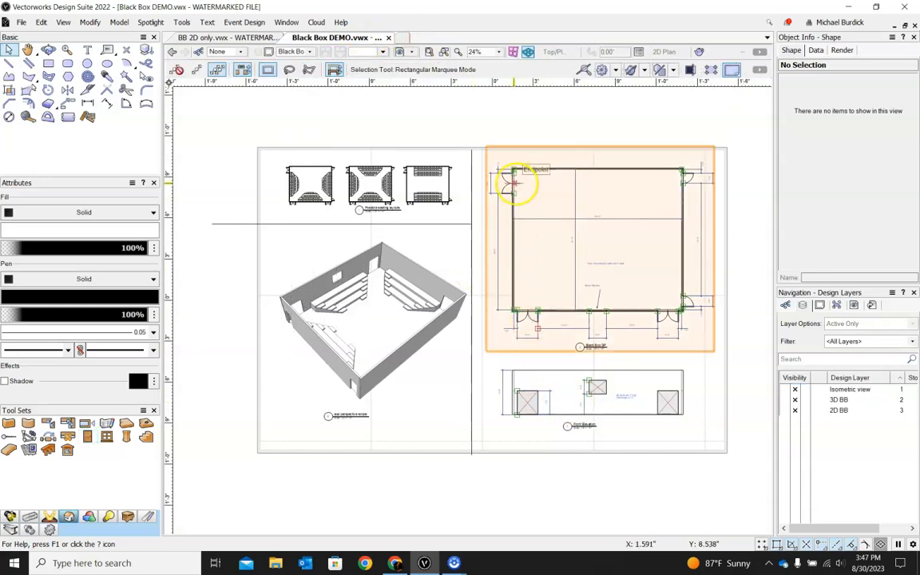
scroll(514, 182, up, 2)
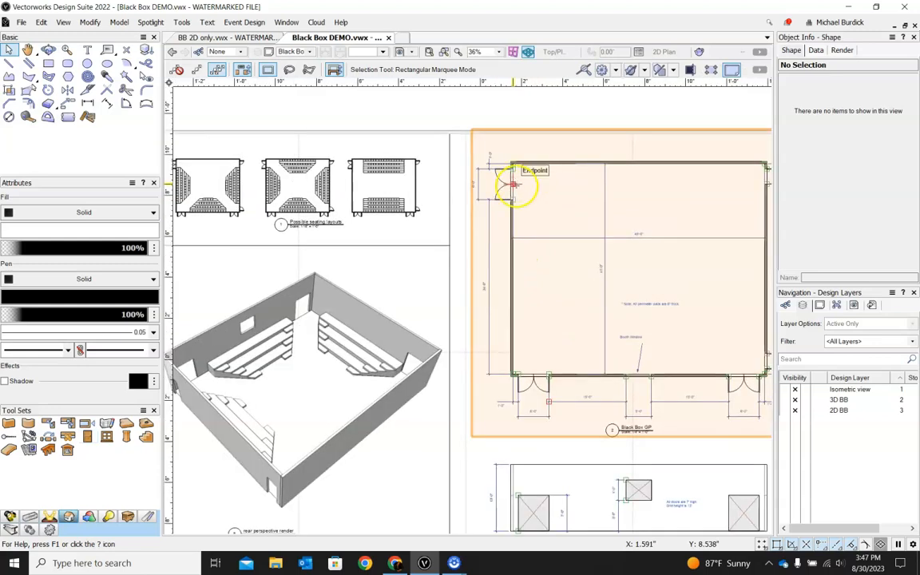
scroll(534, 349, down, 2)
scroll(530, 323, up, 4)
scroll(493, 452, down, 3)
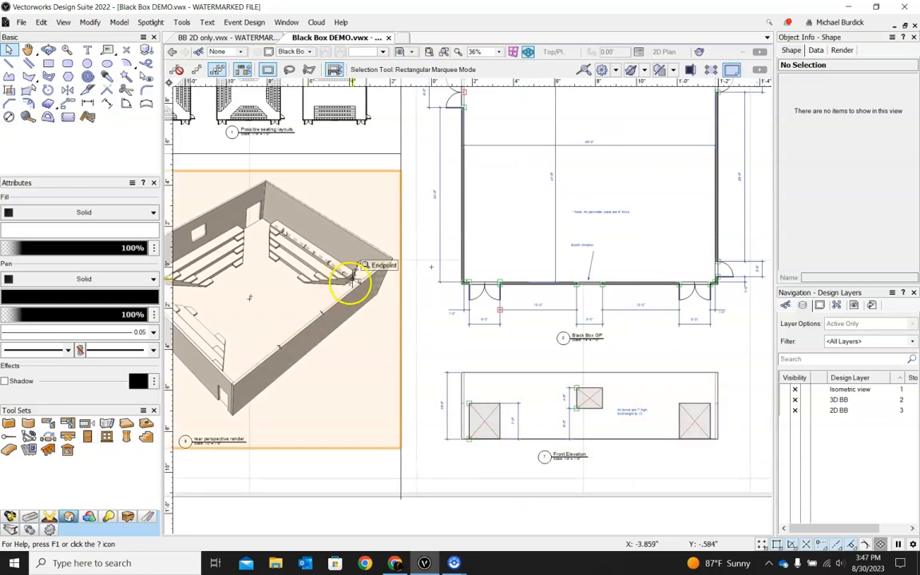
click(215, 37)
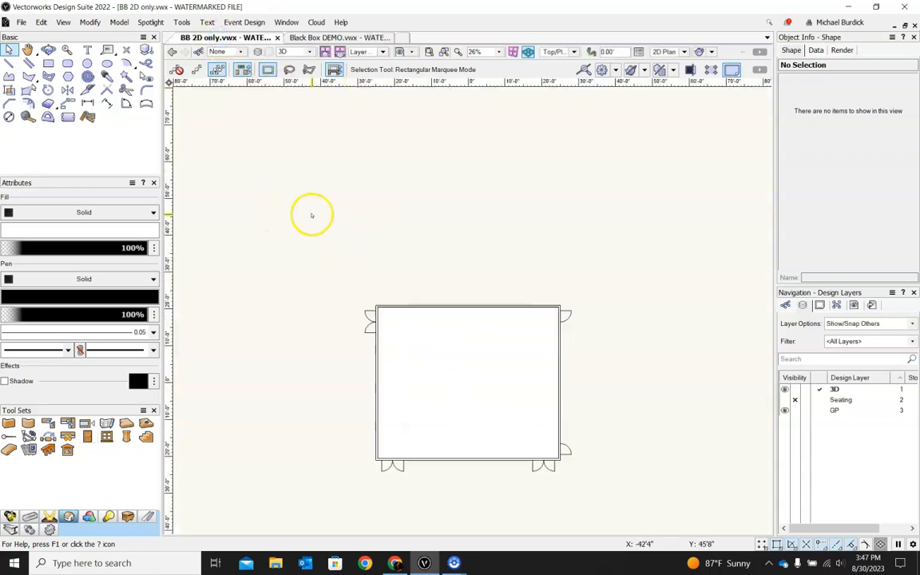
Step: Set the Door tool's default door height to 7' in its preferences
click(86, 436)
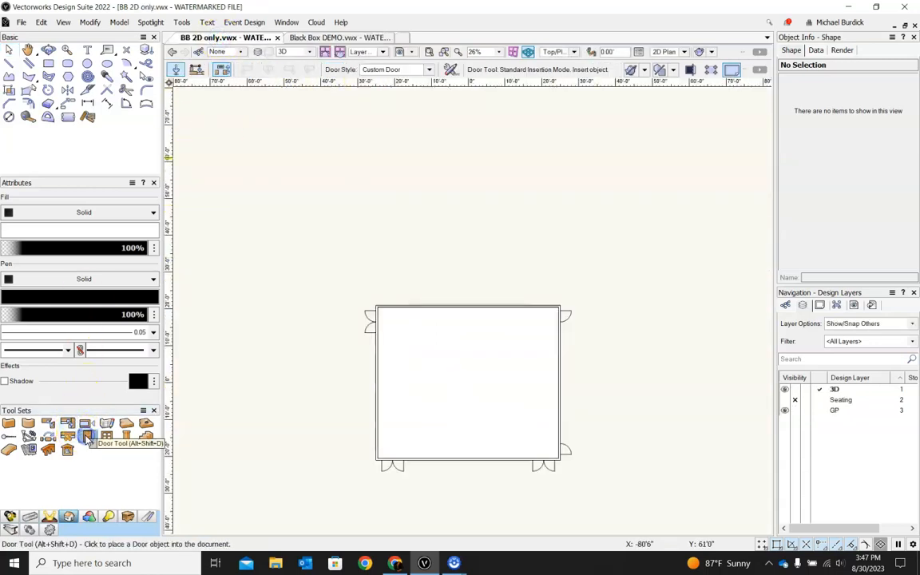
click(450, 69)
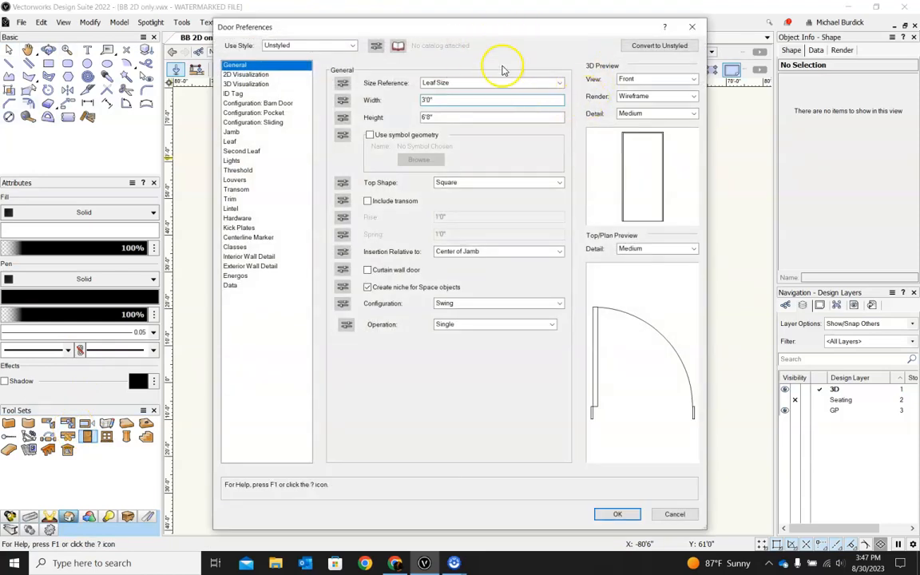
double_click(447, 118)
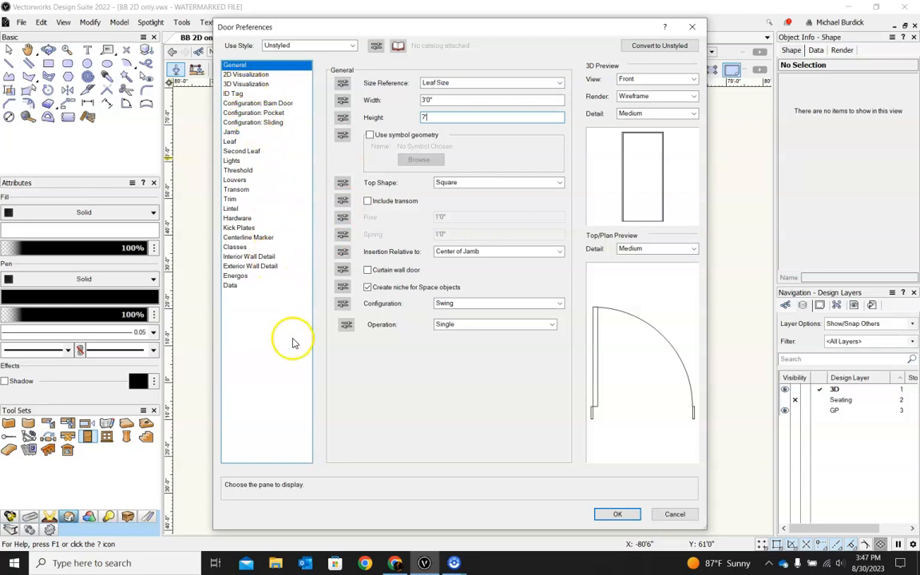
click(352, 46)
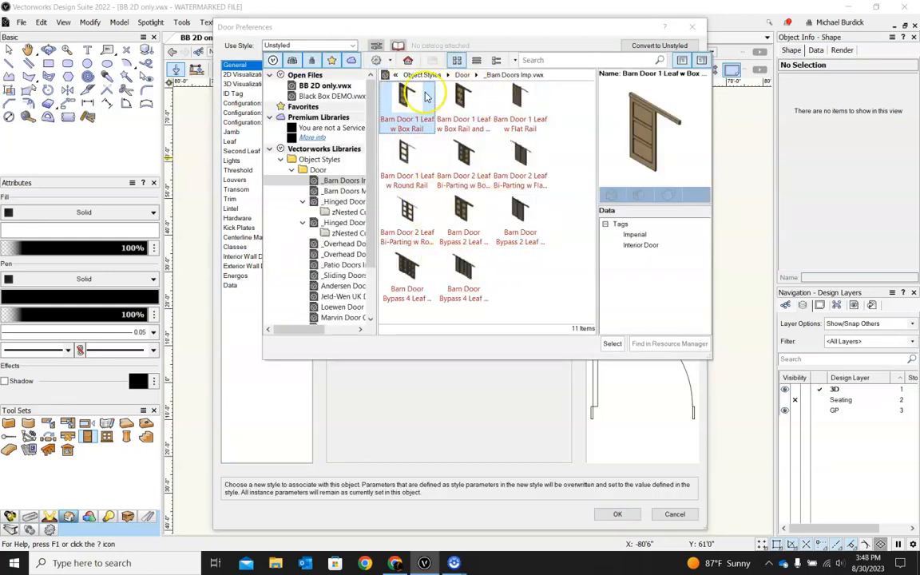
click(281, 37)
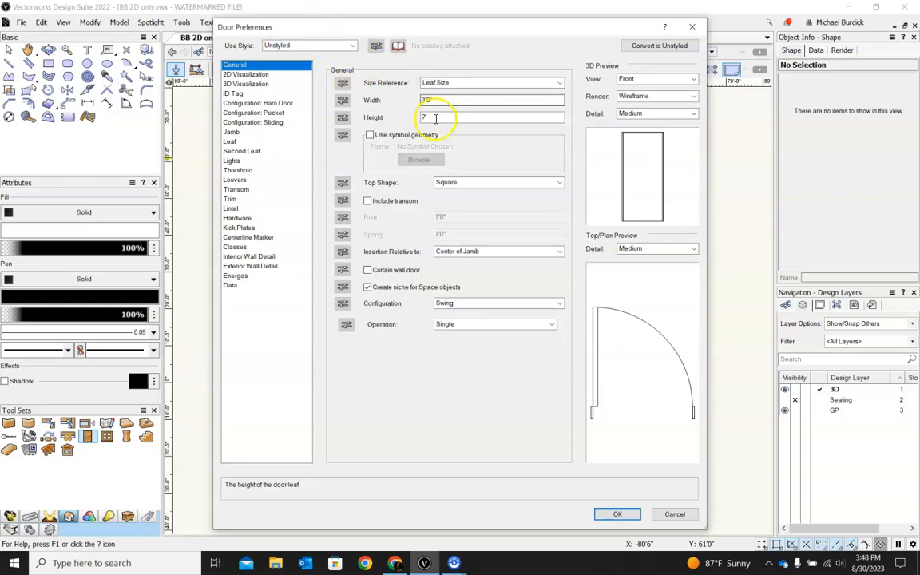
click(620, 516)
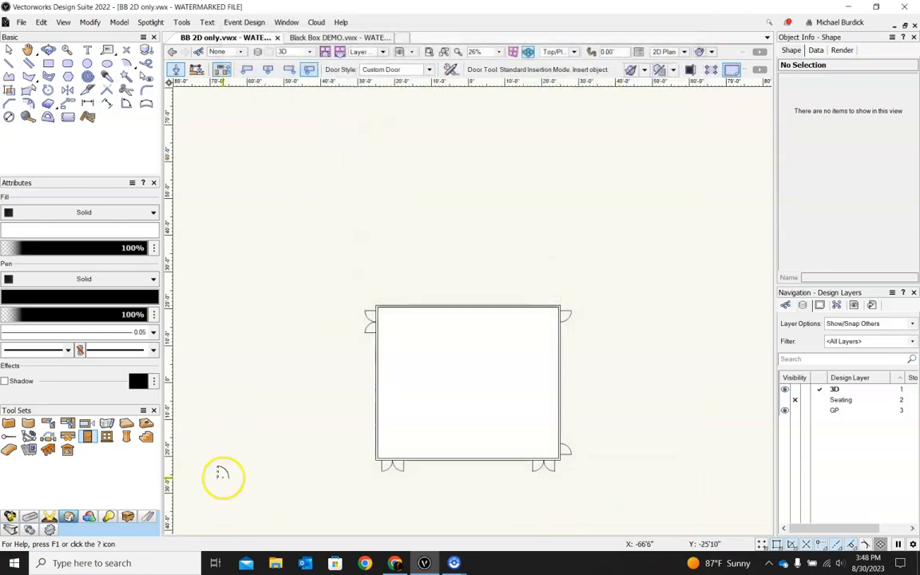
Step: Insert a door into the right wall near its top corner, swinging outward
scroll(563, 312, up, 5)
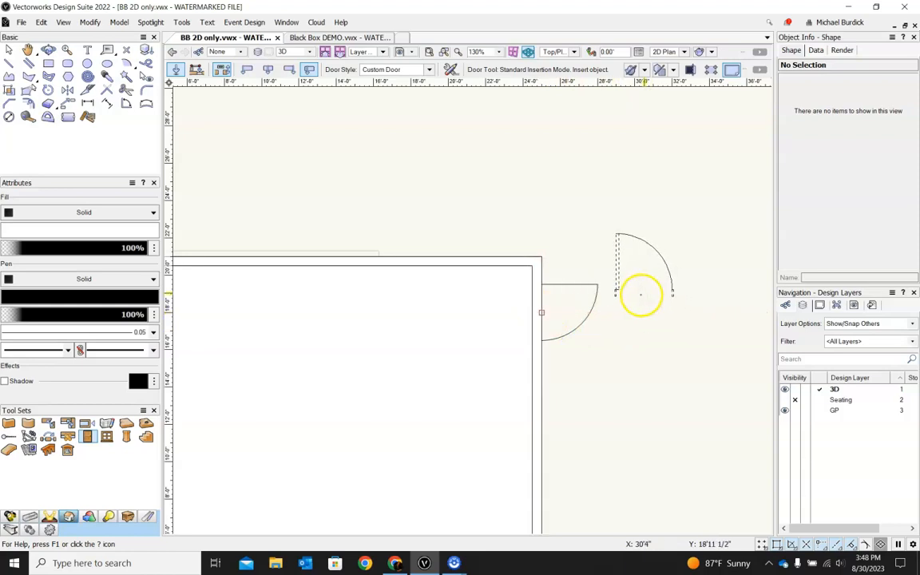
click(542, 310)
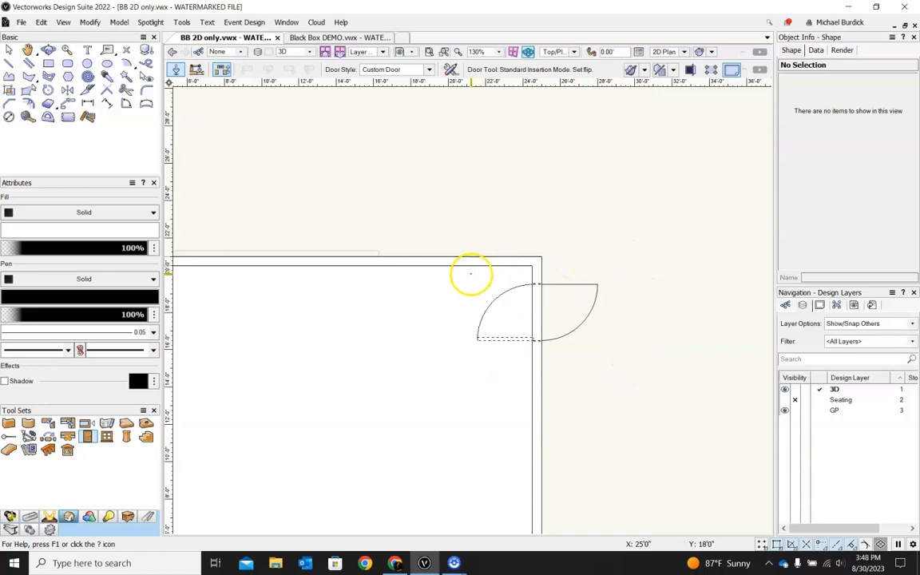
click(665, 378)
Step: Orbit to inspect the inserted door in 3D, then return to the Top/Plan view
scroll(616, 212, down, 3)
scroll(604, 417, up, 5)
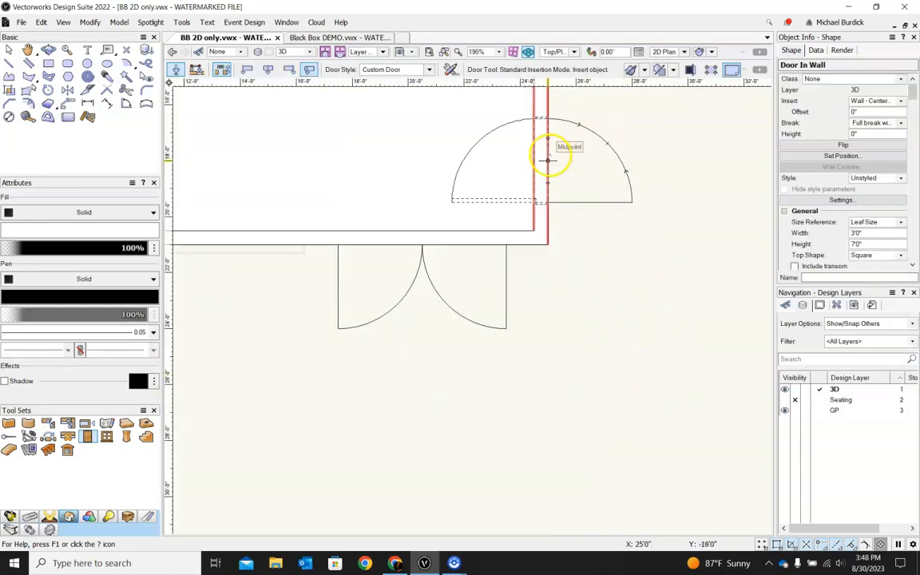
scroll(548, 158, down, 1)
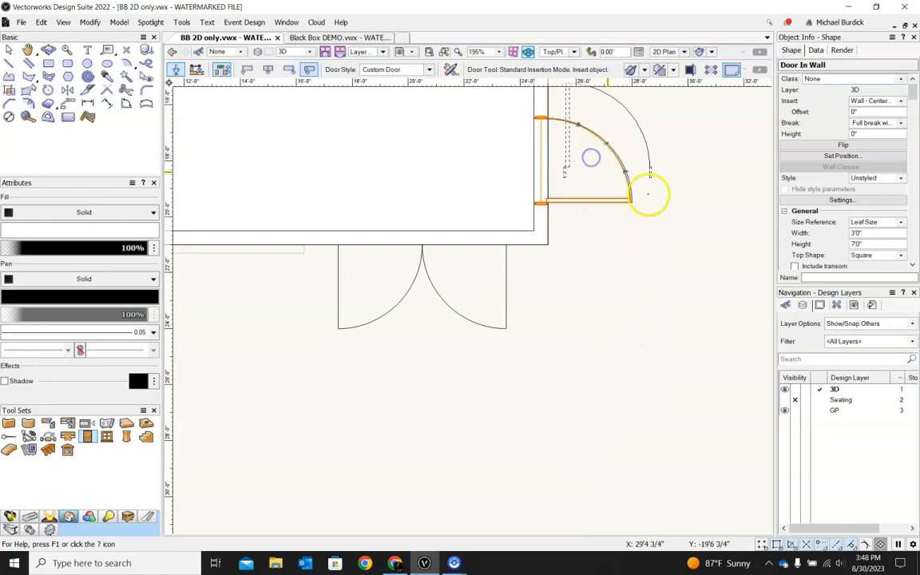
scroll(671, 199, down, 4)
shift+middle_drag(678, 277, 486, 348)
key(Escape)
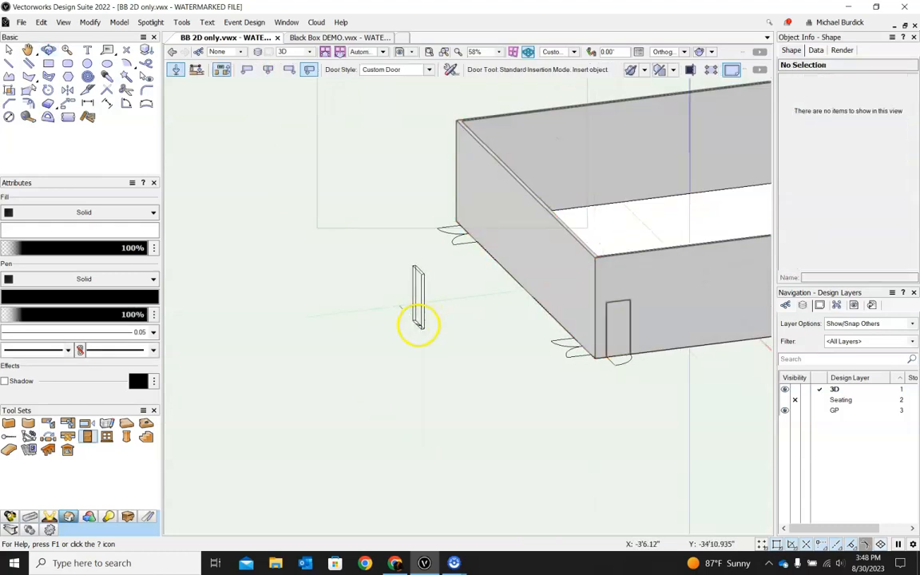
scroll(625, 373, up, 4)
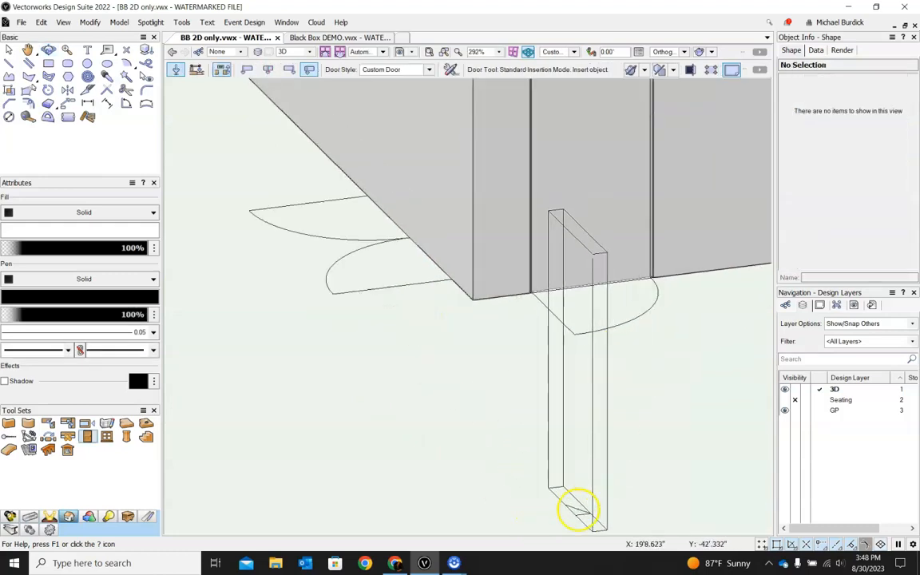
scroll(579, 510, down, 5)
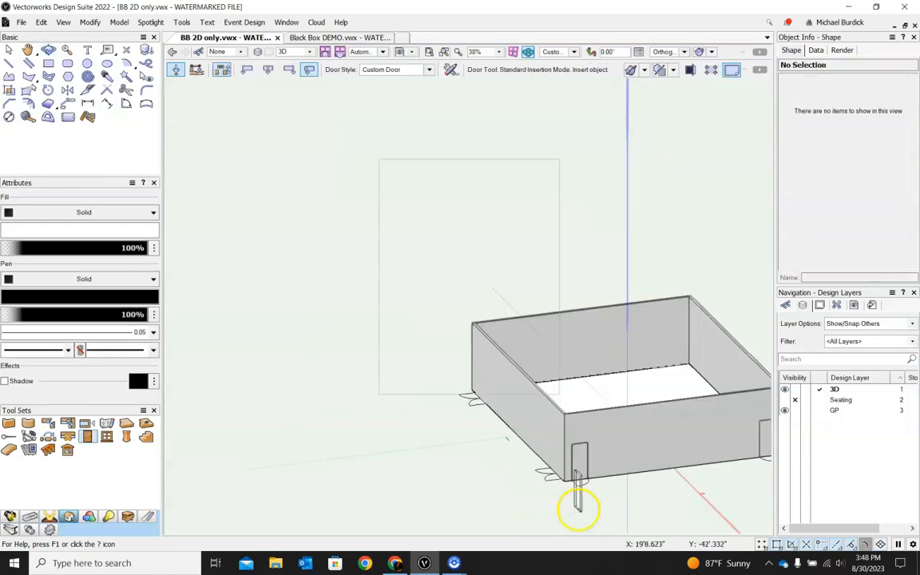
click(572, 55)
click(573, 63)
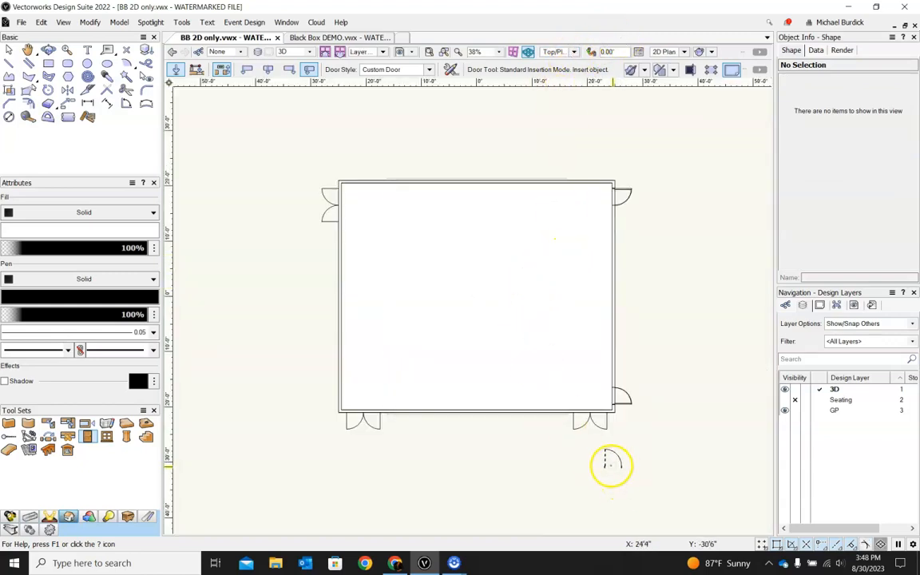
Step: Insert a pair of doors into the bottom wall at the right-hand double-door opening
scroll(612, 465, up, 5)
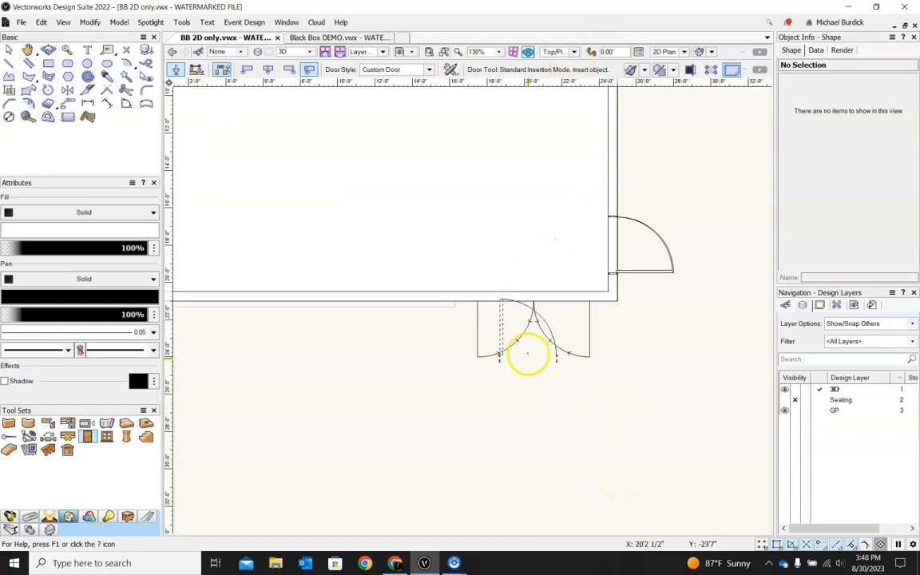
click(504, 299)
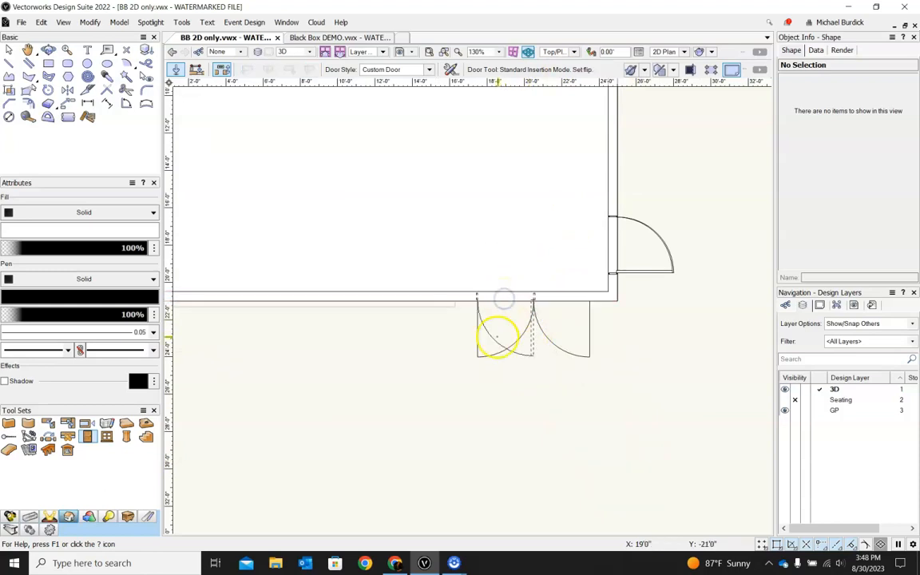
click(542, 360)
click(564, 299)
click(542, 351)
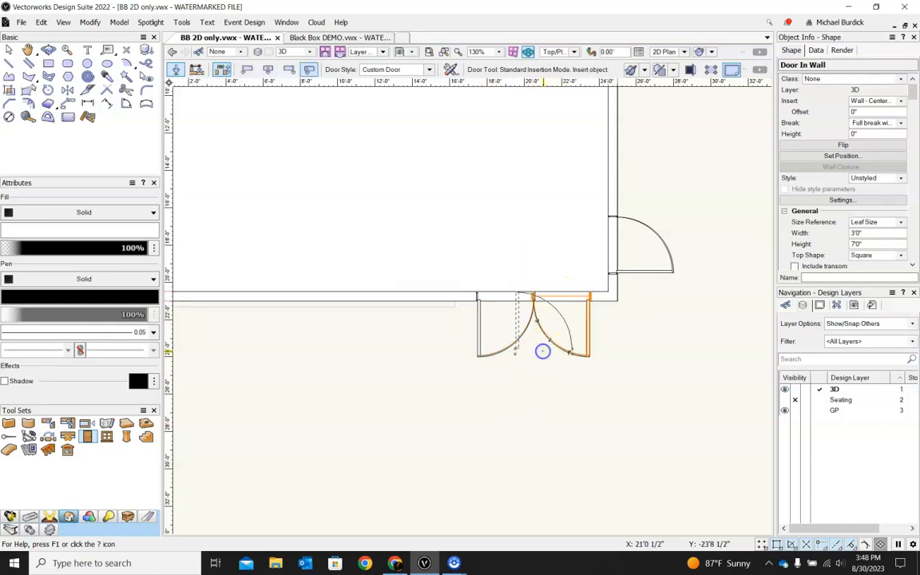
scroll(633, 345, down, 4)
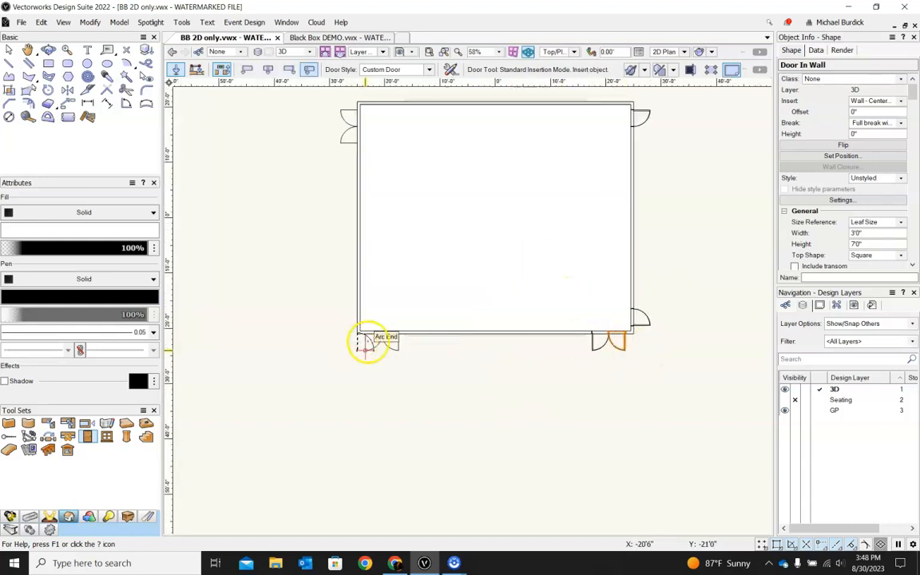
Step: Insert a door into the bottom wall at the left-hand double-door opening
scroll(366, 339, up, 6)
click(313, 323)
click(325, 414)
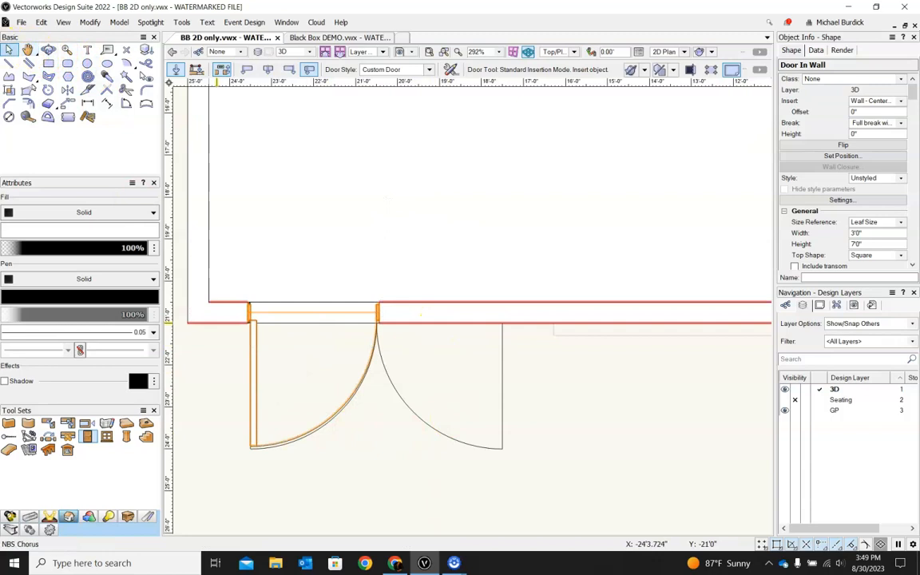
Step: Mirror a duplicate of that door about its hinge edge to form a double door
click(9, 50)
scroll(657, 312, down, 3)
drag(429, 291, 562, 411)
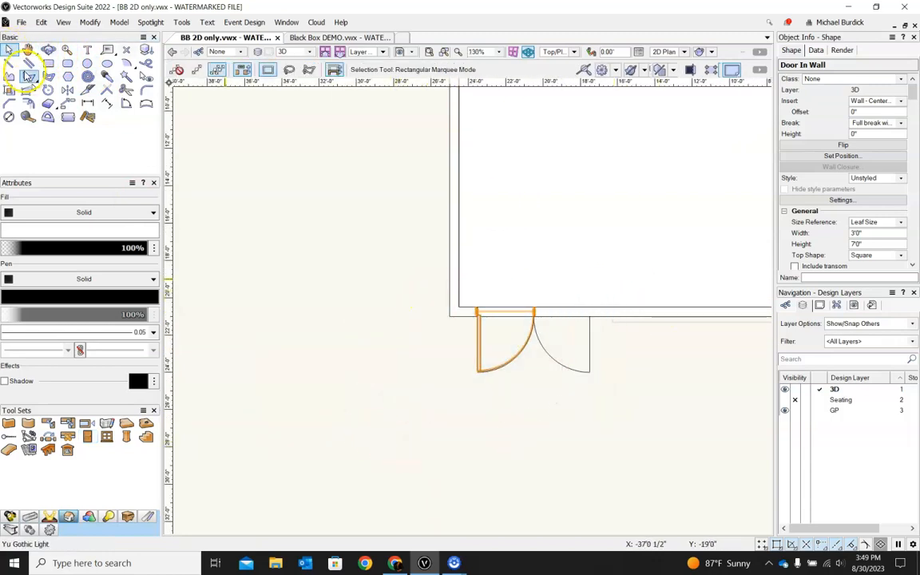
click(69, 90)
scroll(528, 309, up, 4)
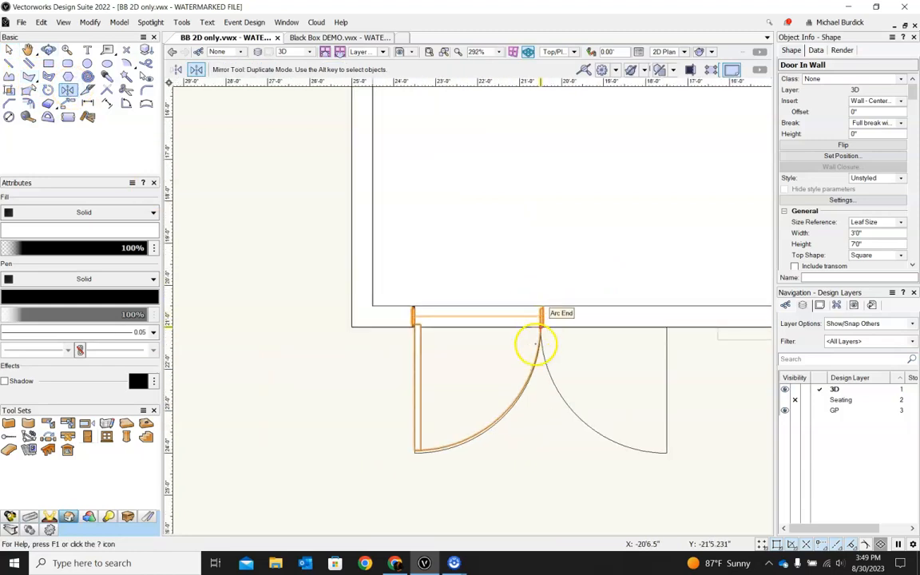
click(541, 318)
click(540, 361)
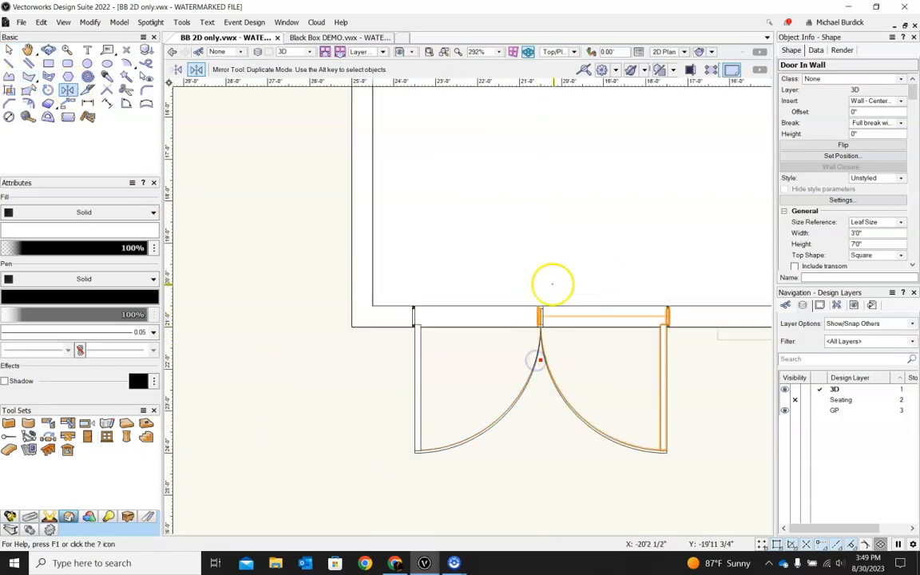
scroll(554, 284, down, 3)
scroll(454, 406, down, 3)
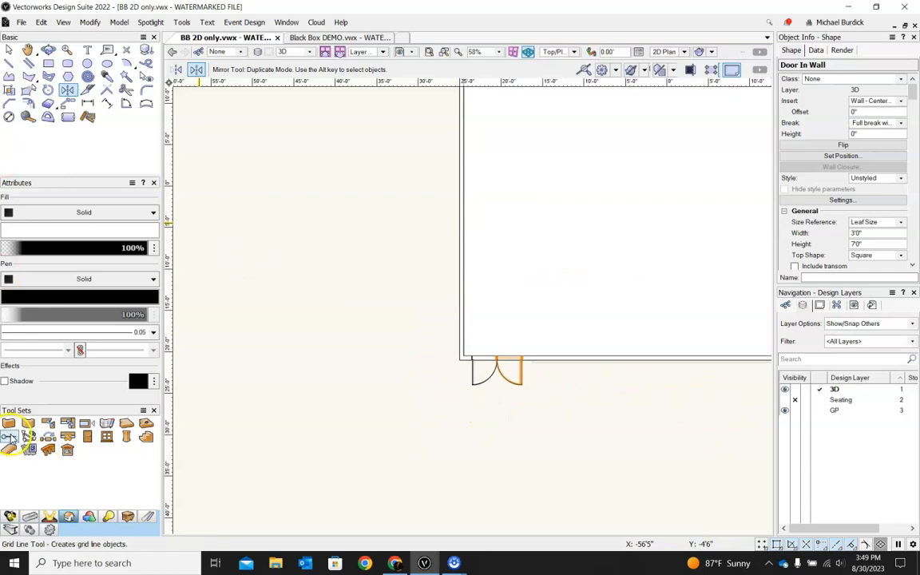
click(87, 436)
scroll(257, 396, down, 3)
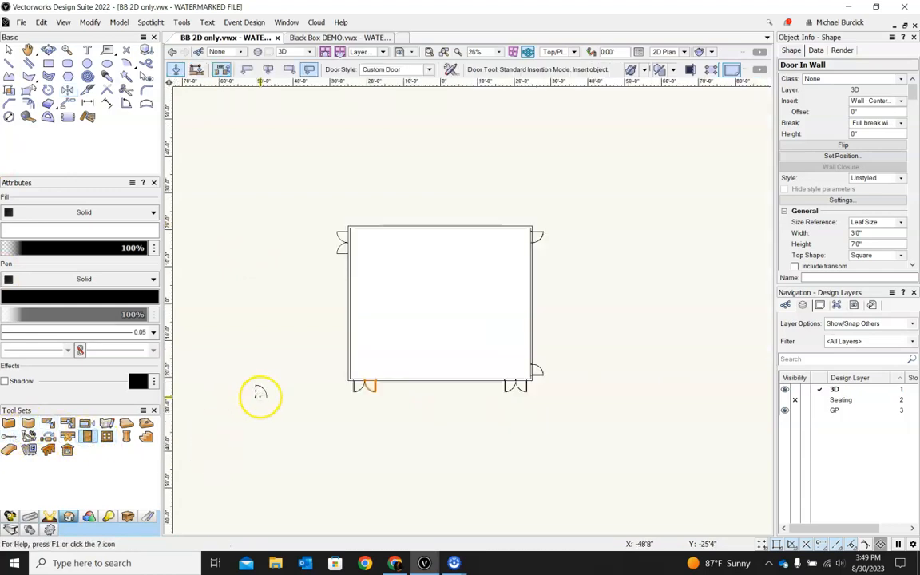
Step: Insert a door into the left wall at the lower leaf of the upper double-door opening, swinging outward
scroll(327, 238, up, 6)
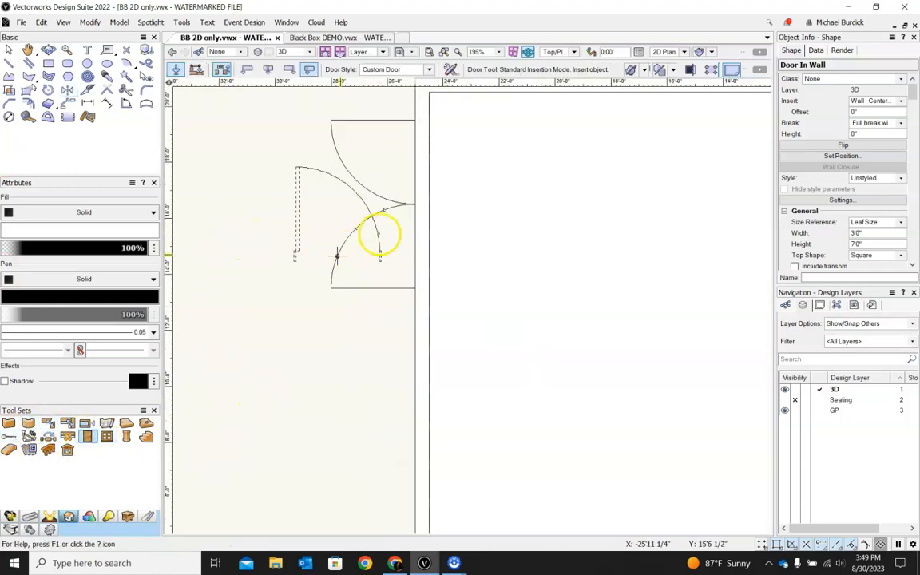
click(416, 242)
click(363, 244)
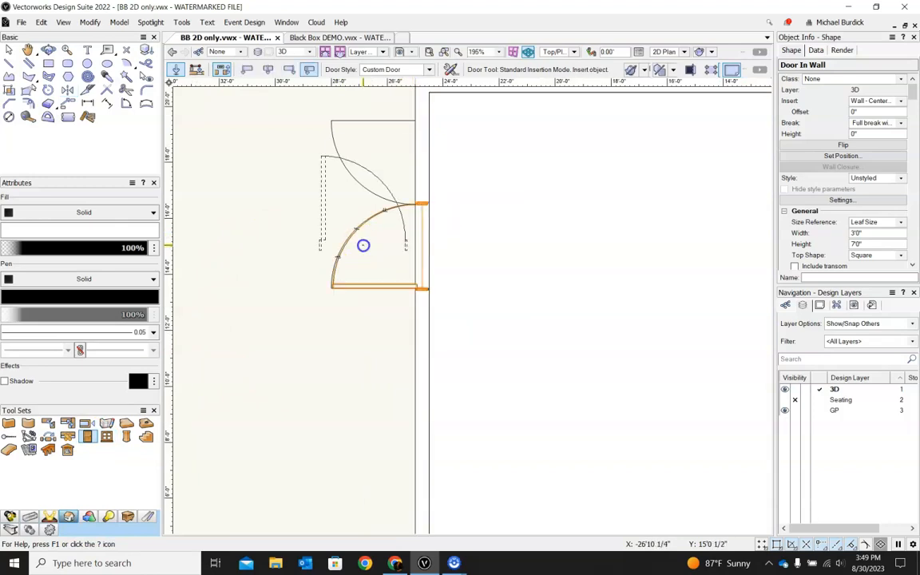
Step: Insert a second door just above it in the left wall to complete the double door, then switch to the Selection tool
click(413, 157)
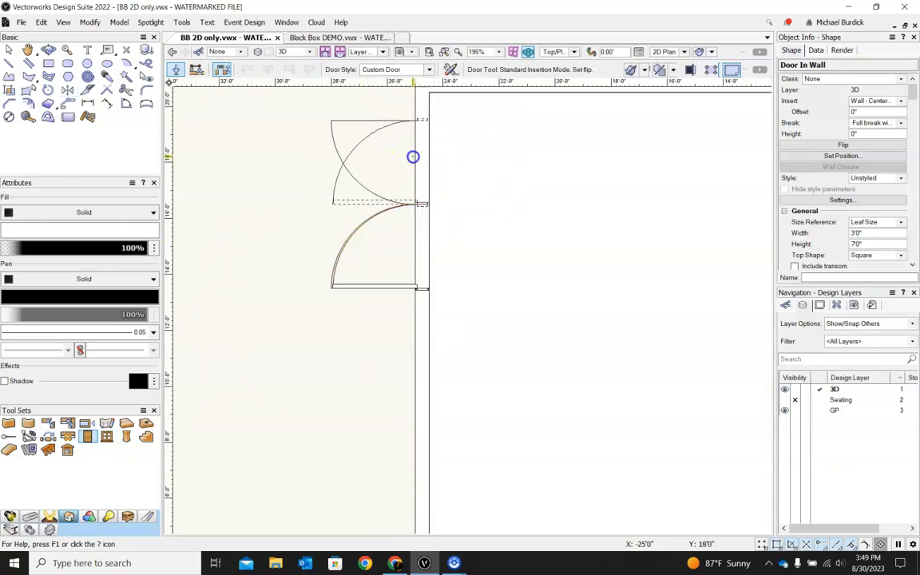
click(304, 198)
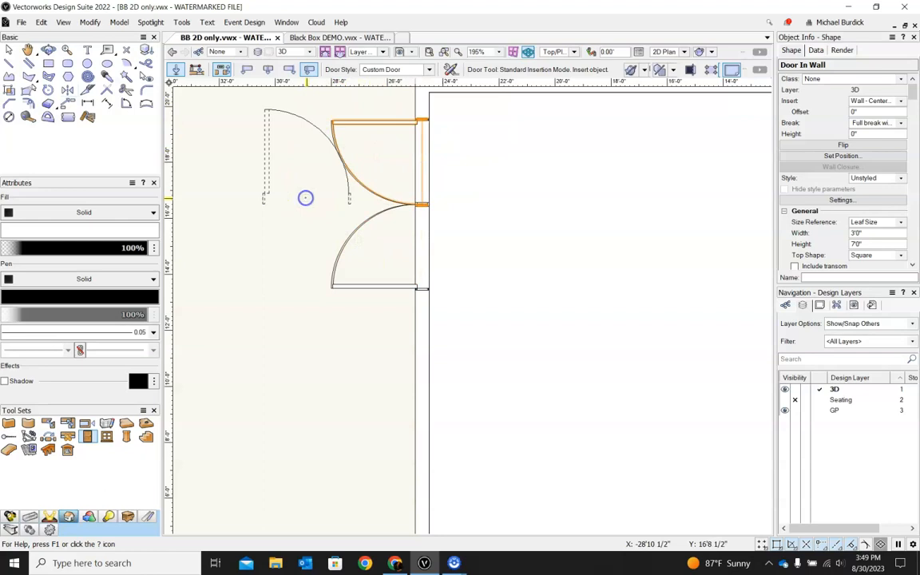
scroll(304, 198, down, 2)
scroll(303, 197, down, 2)
click(8, 49)
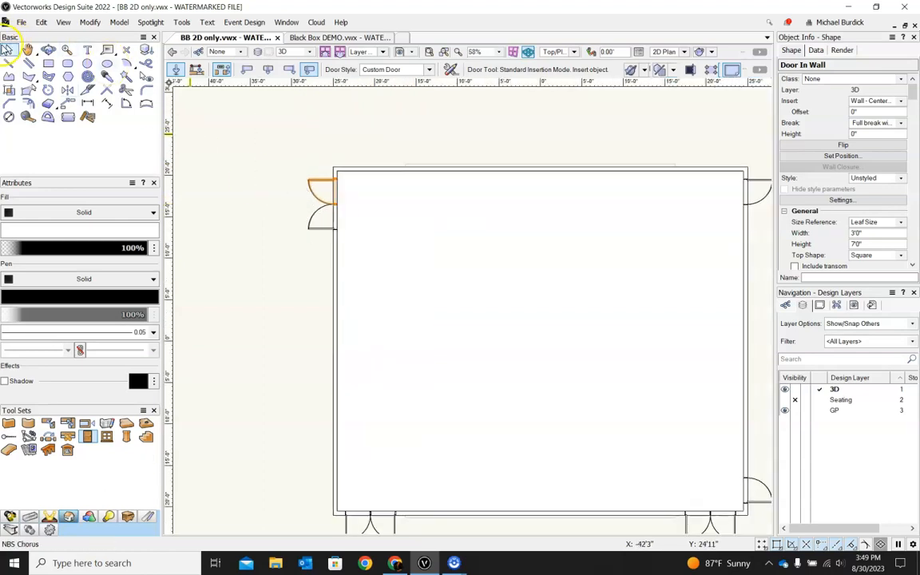
Step: Orbit into a 3D view of the room and hide the GP design layer
scroll(255, 202, down, 3)
mouse_move(456, 386)
shift+middle_down()
mouse_move(446, 385)
mouse_move(518, 256)
shift+middle_up()
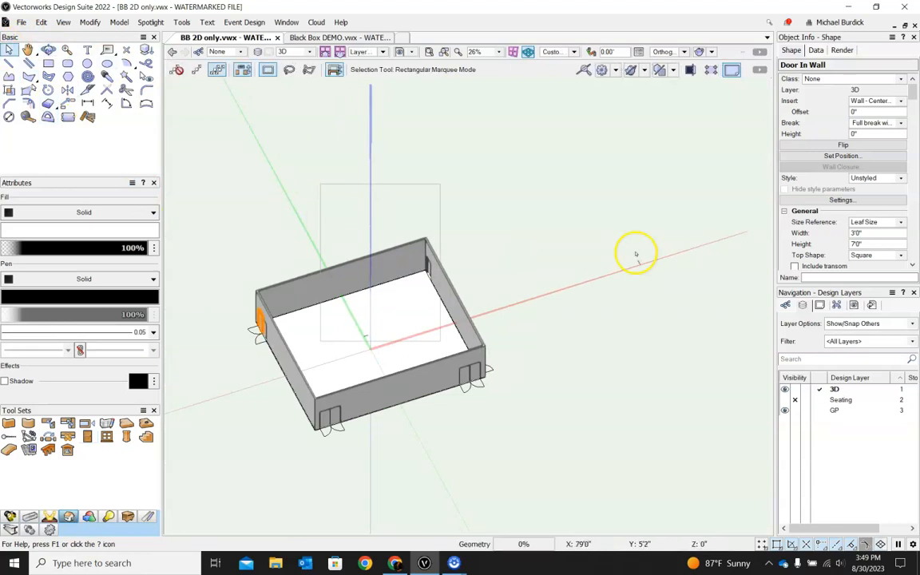
shift+middle_drag(561, 324, 723, 386)
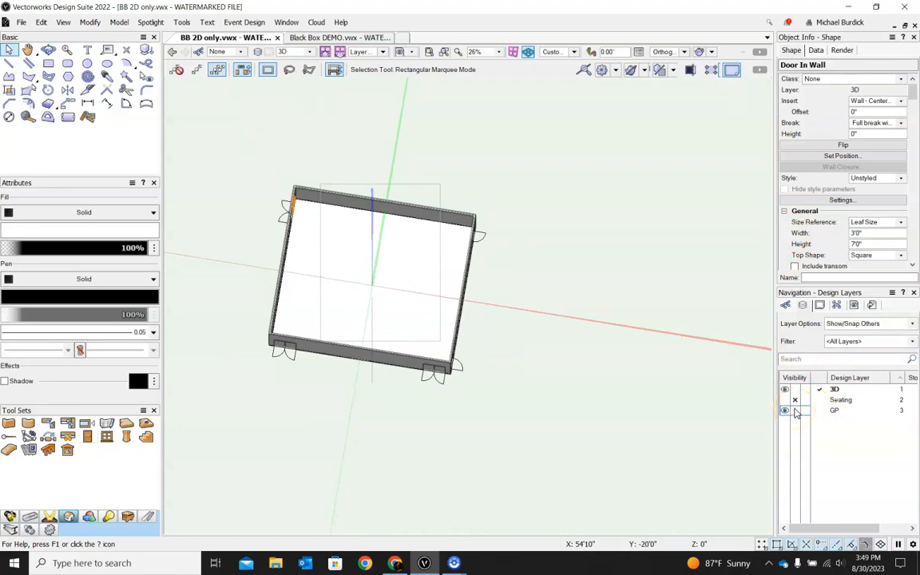
click(796, 410)
Step: Orbit around the 3D walls and doors to inspect them, returning to the Top/Plan view between passes
shift+middle_drag(376, 419, 303, 288)
scroll(390, 319, up, 4)
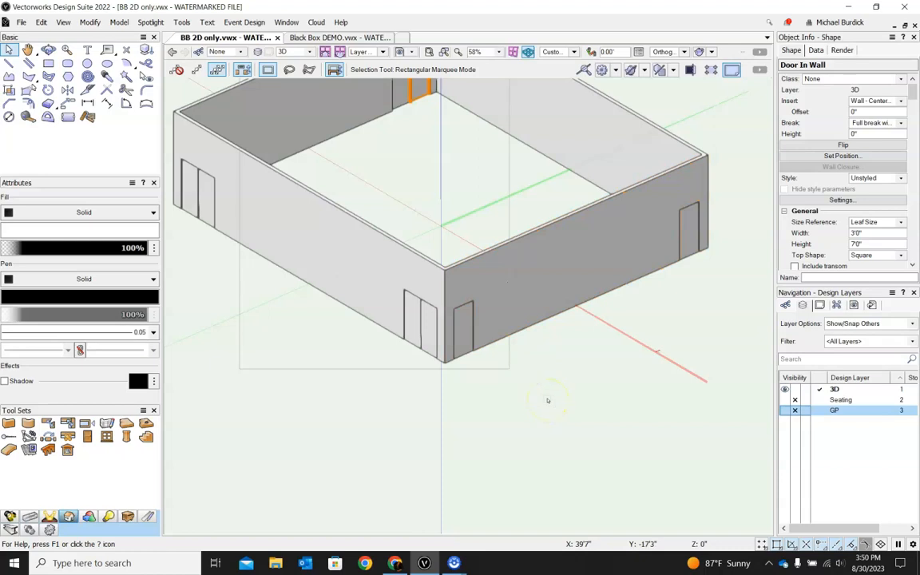
key(F5)
scroll(260, 176, down, 3)
scroll(320, 305, up, 2)
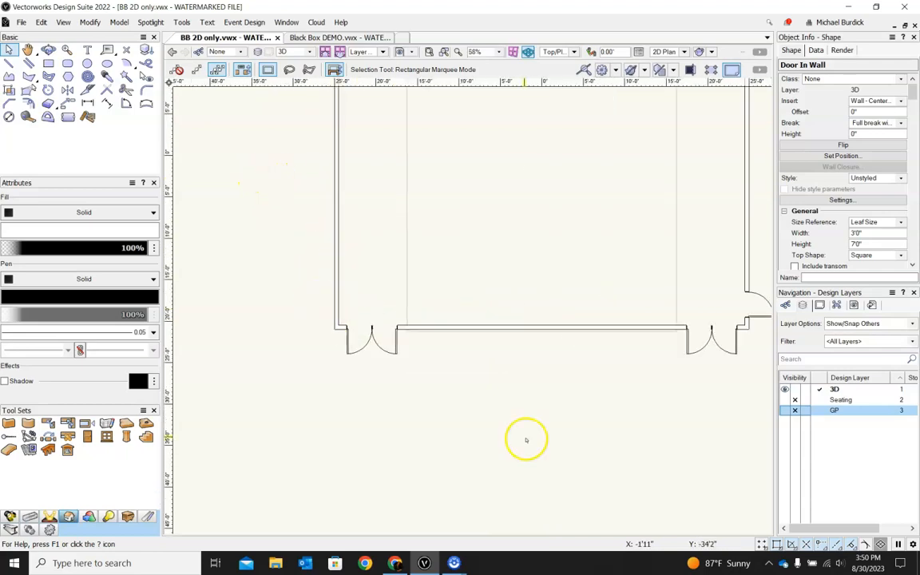
scroll(494, 393, down, 2)
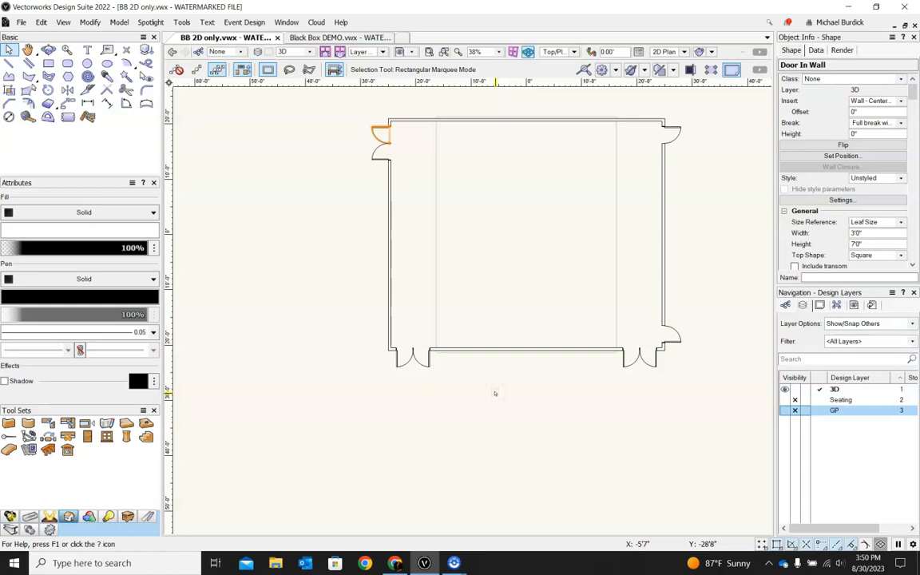
key(5)
ctrl+middle_drag(546, 370, 577, 387)
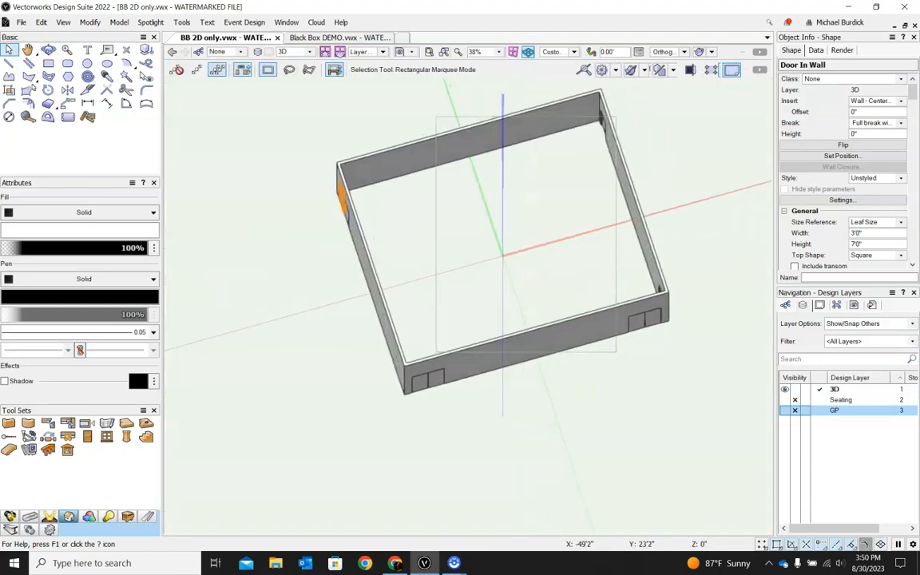
ctrl+middle_drag(508, 385, 595, 342)
key(0)
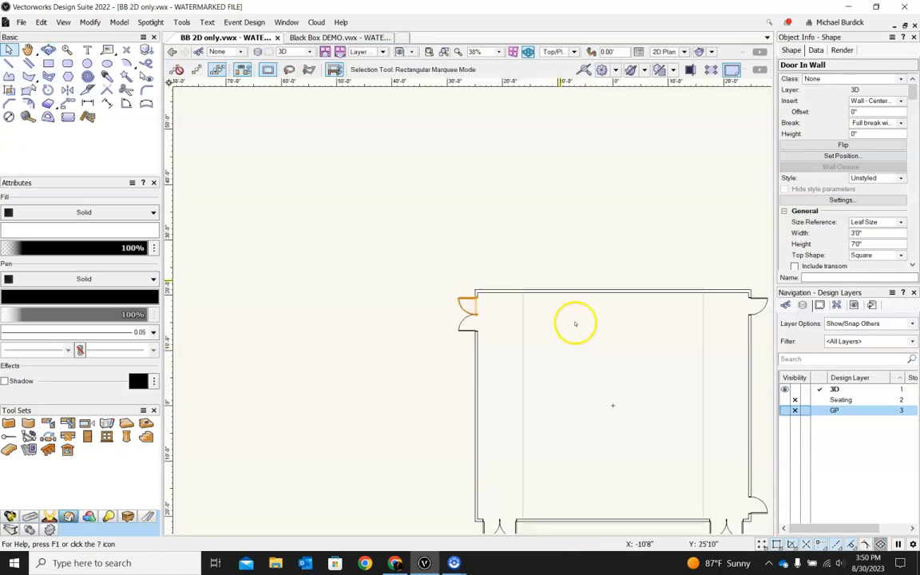
scroll(272, 177, down, 2)
scroll(372, 197, up, 1)
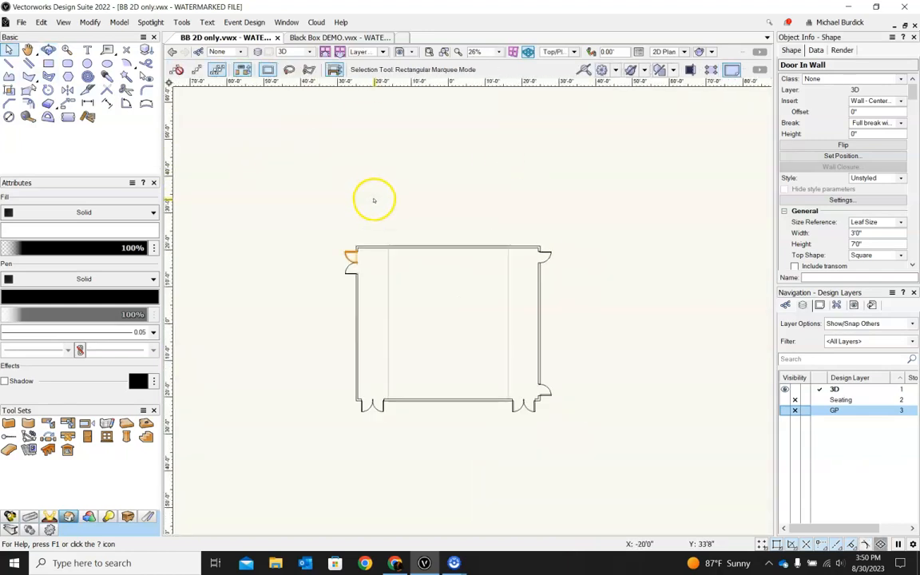
click(373, 200)
scroll(345, 417, up, 1)
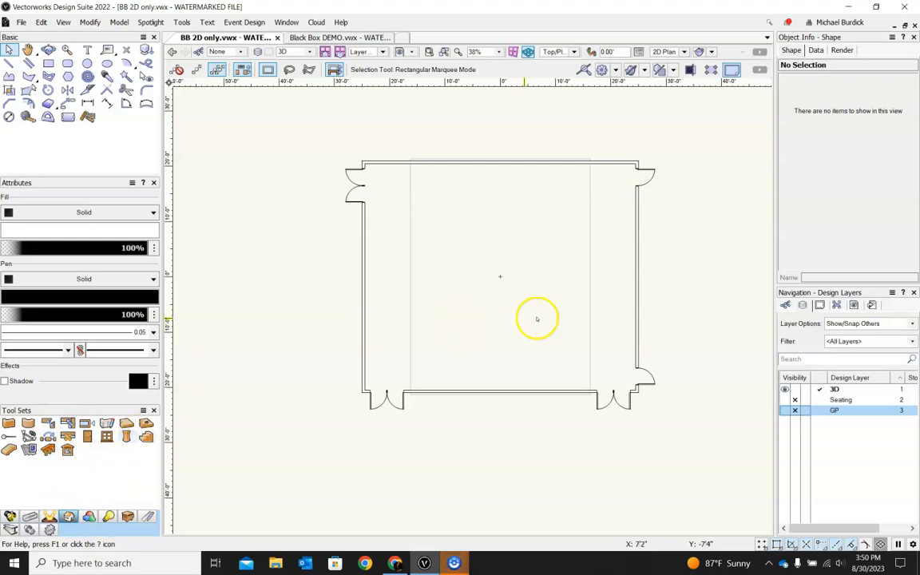
ctrl+middle_drag(420, 439, 443, 407)
key(ctrl+5)
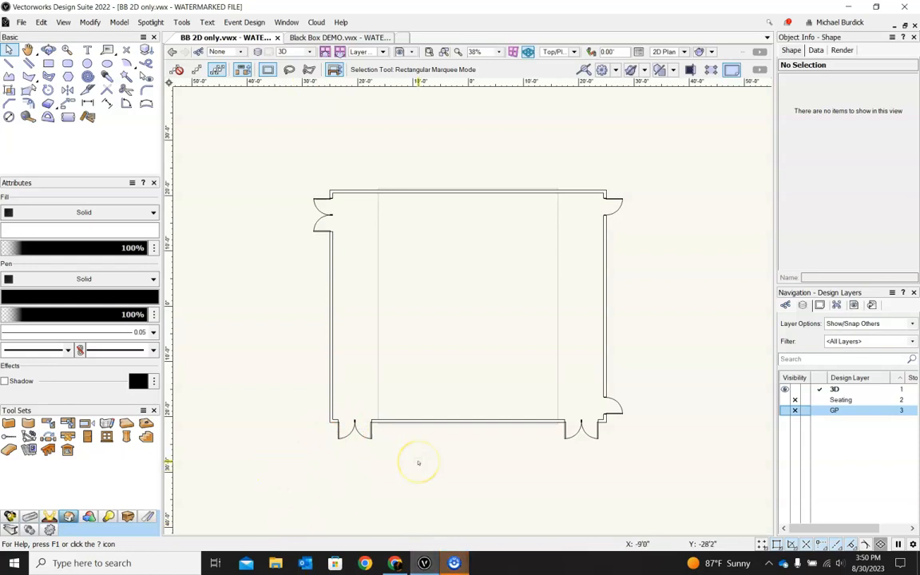
Step: Switch to the Black Box DEMO file and decline backups of this document for the session
click(356, 38)
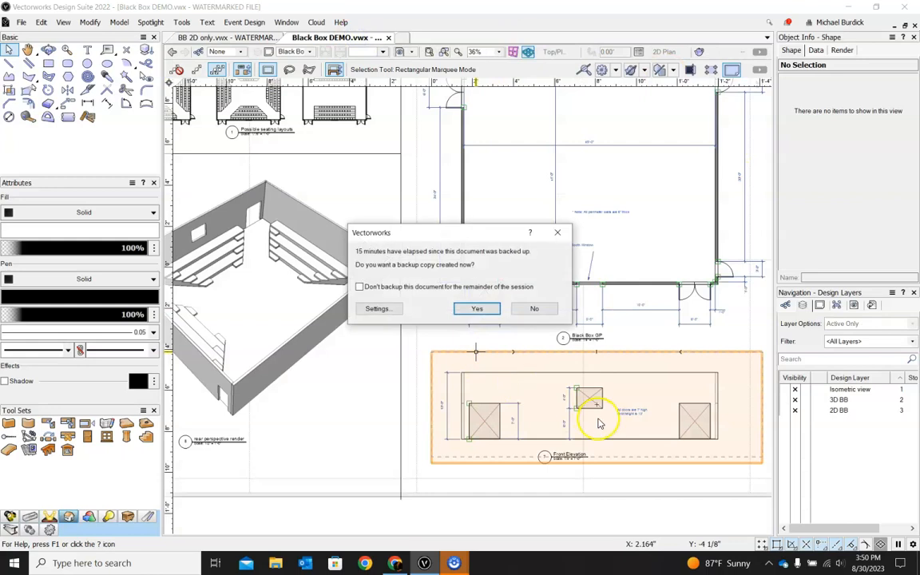
click(359, 287)
click(541, 308)
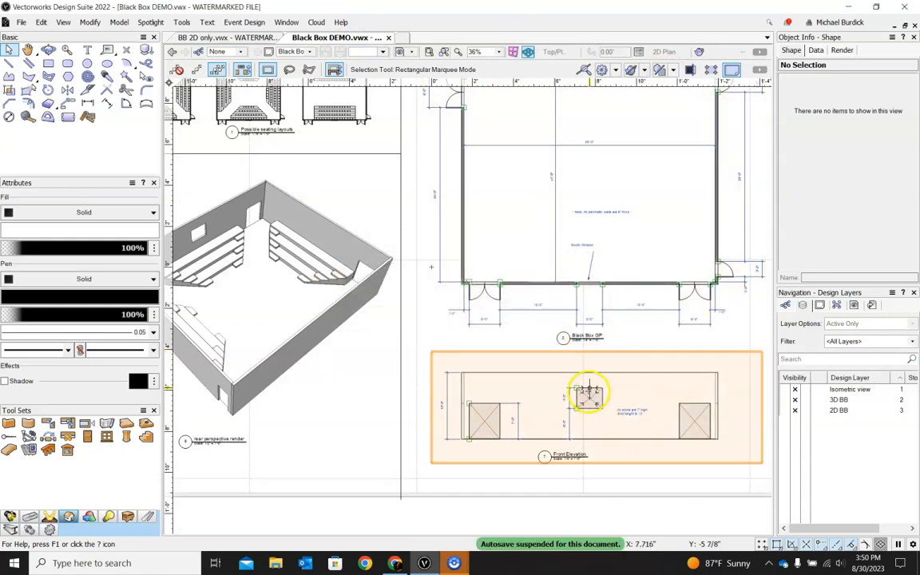
Step: Examine the booth window on the ground plan and front elevation, then return to the BB 2D only file
scroll(571, 263, down, 2)
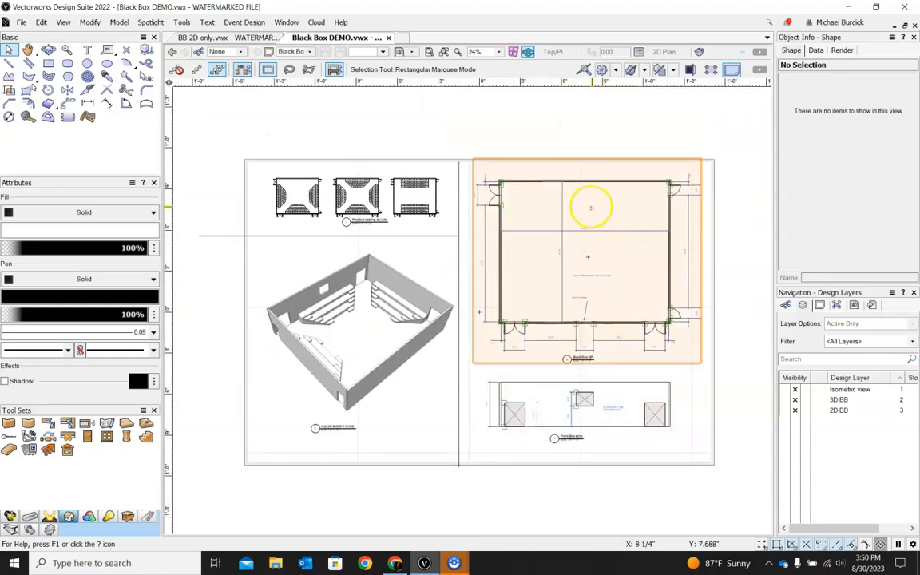
scroll(591, 208, up, 2)
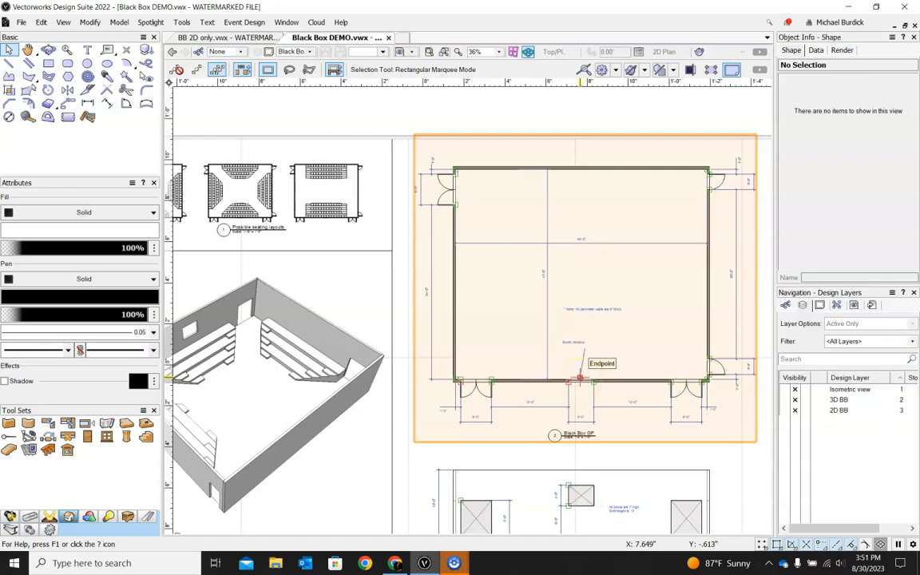
scroll(575, 464, down, 1)
scroll(576, 499, up, 2)
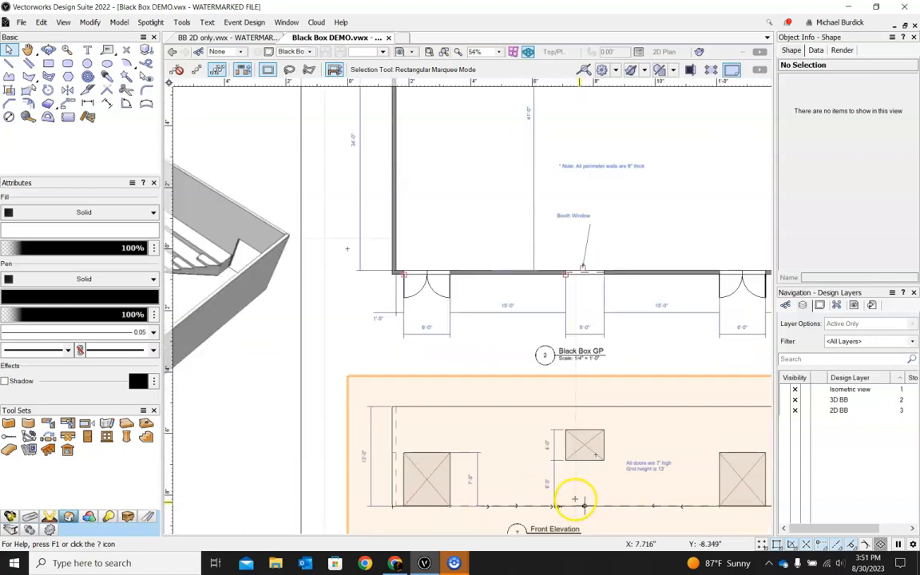
scroll(575, 500, up, 2)
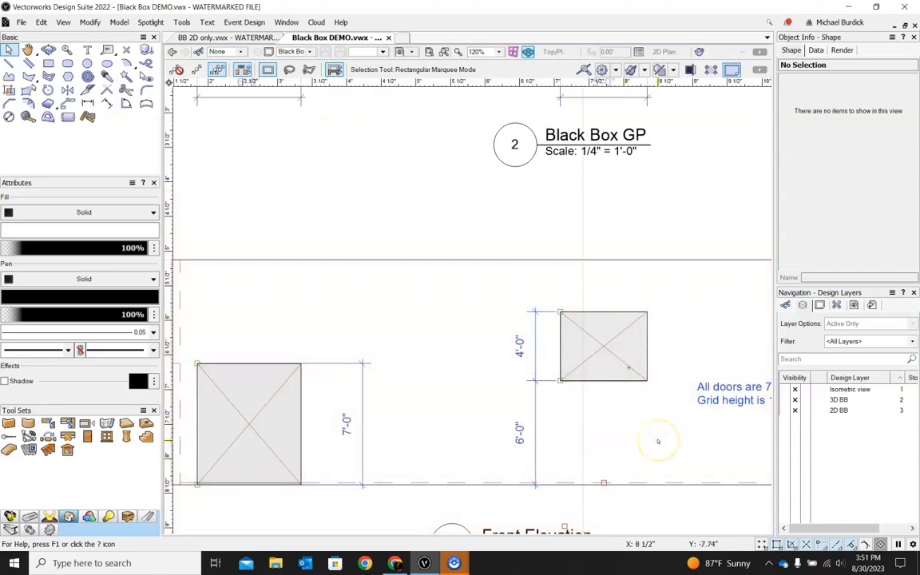
click(233, 38)
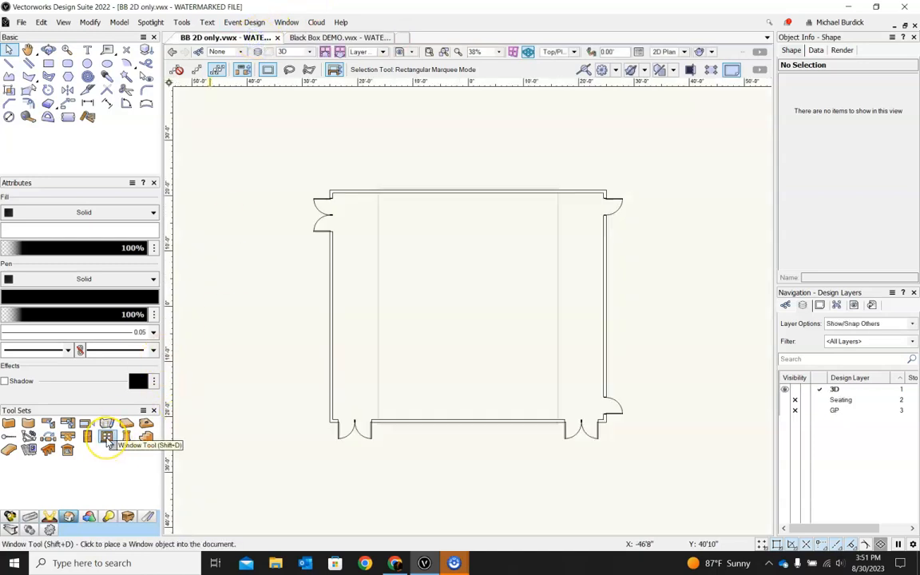
Step: Start the Window tool and set its preferences to a 5' width and 6' elevation in wall
click(107, 437)
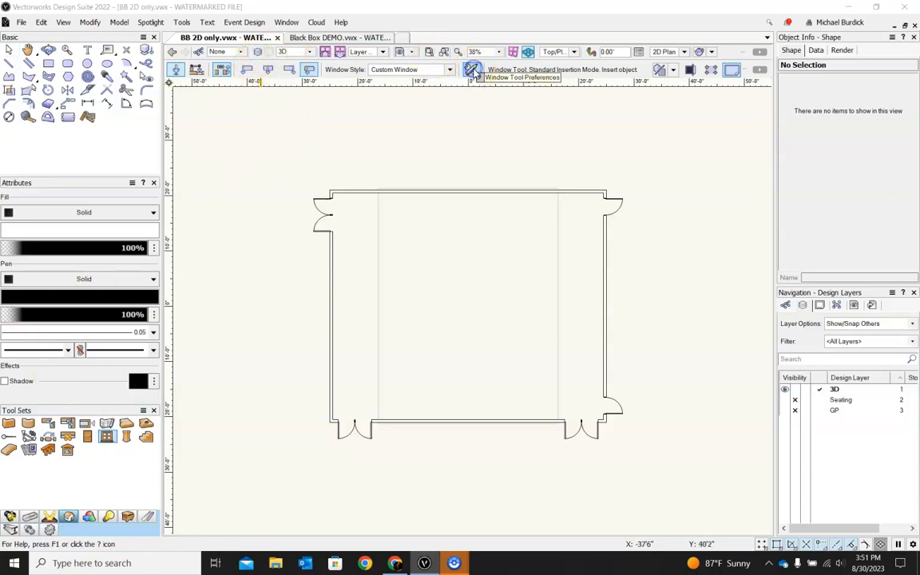
click(472, 70)
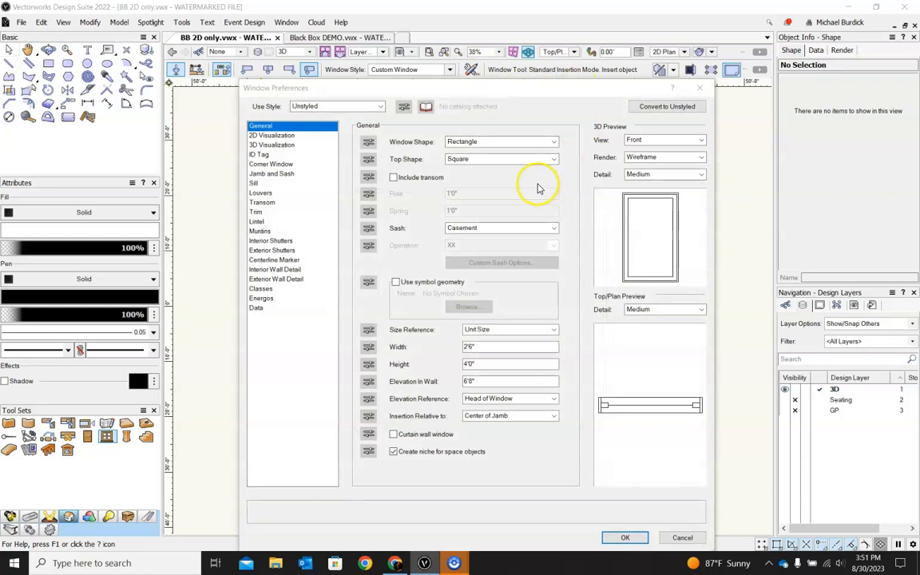
click(488, 348)
drag(494, 348, 414, 349)
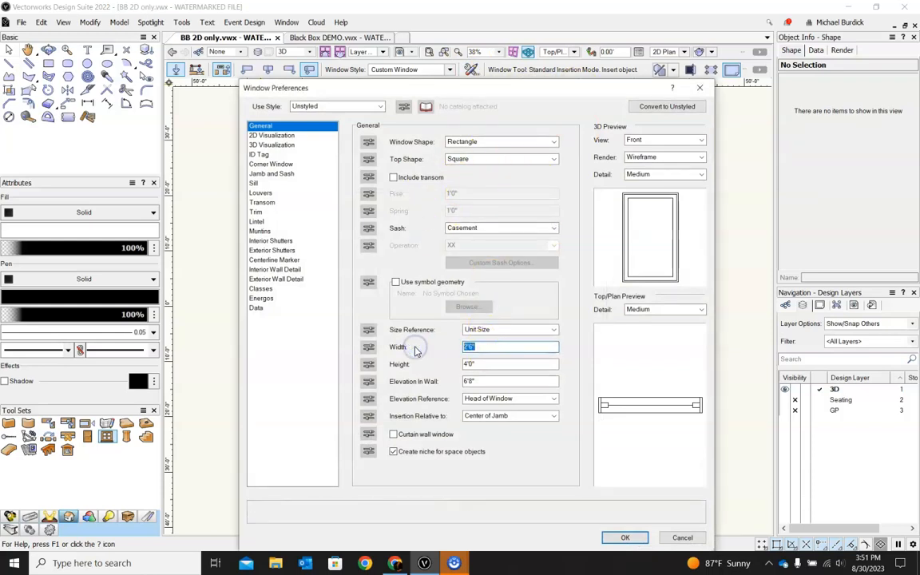
text(5')
key(Tab)
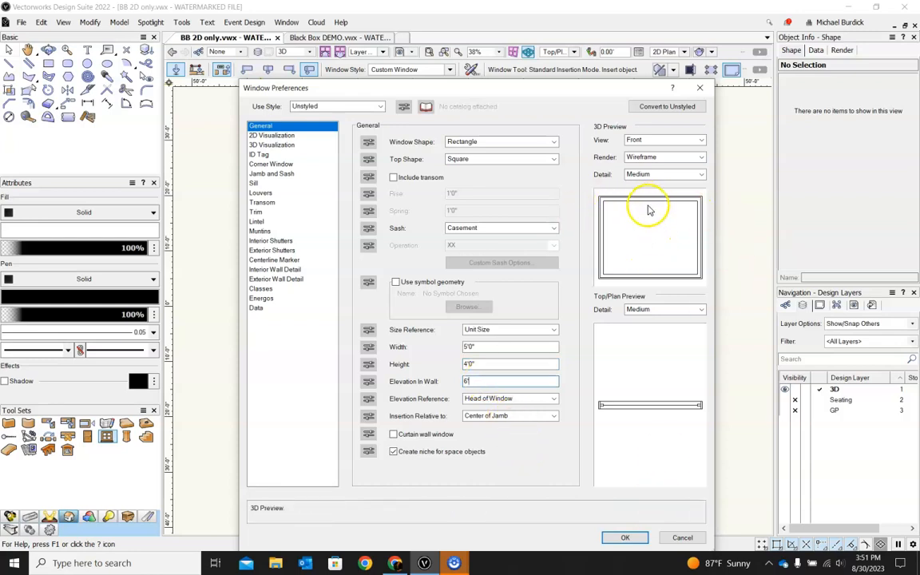
click(550, 230)
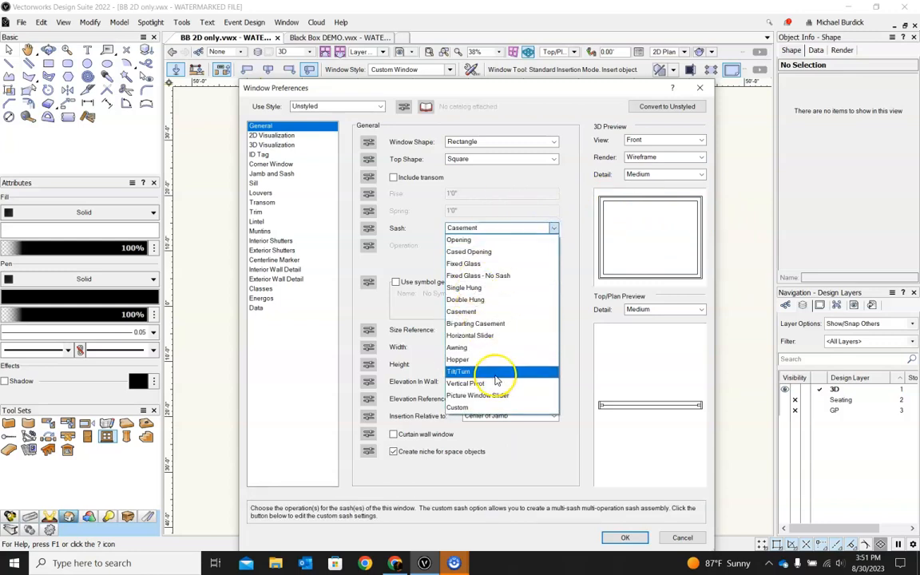
click(565, 183)
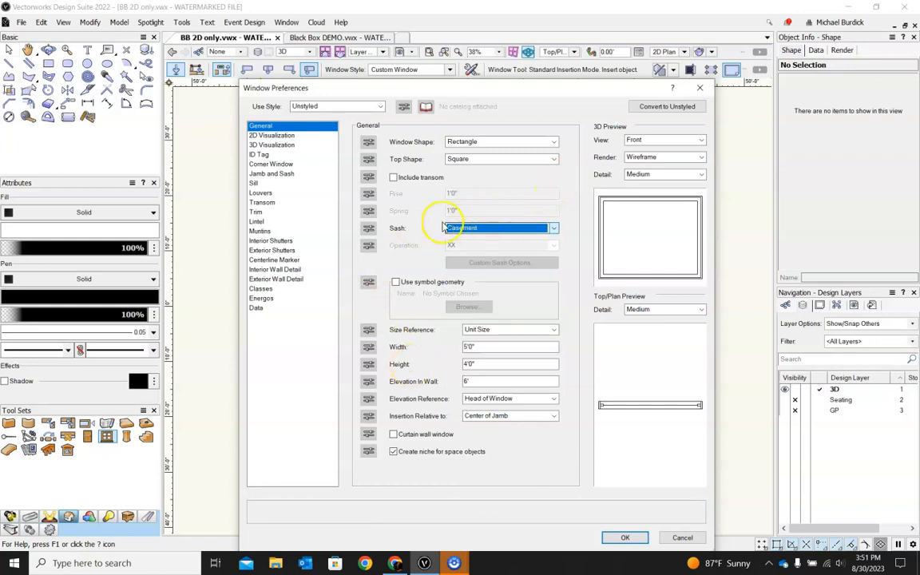
click(626, 538)
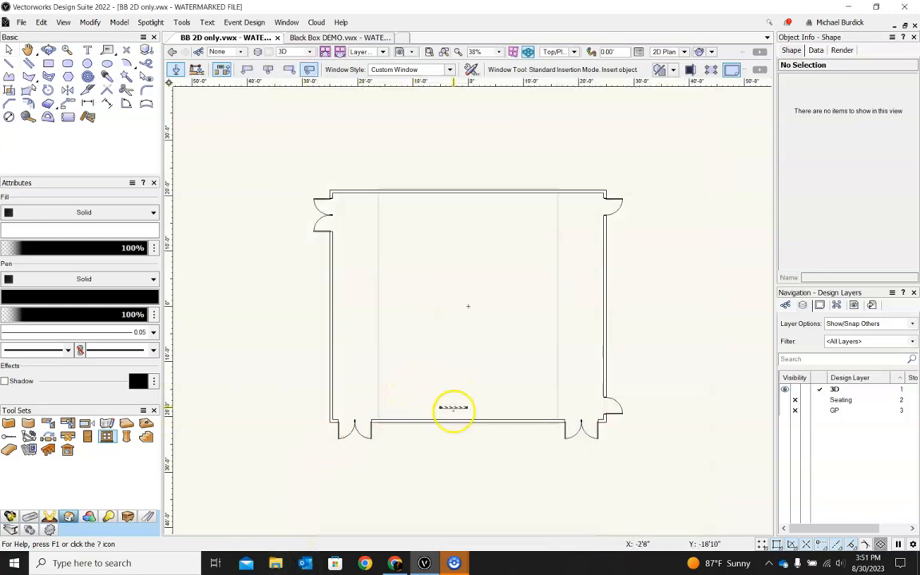
Step: Insert the window at the midpoint of the bottom wall
scroll(452, 409, up, 5)
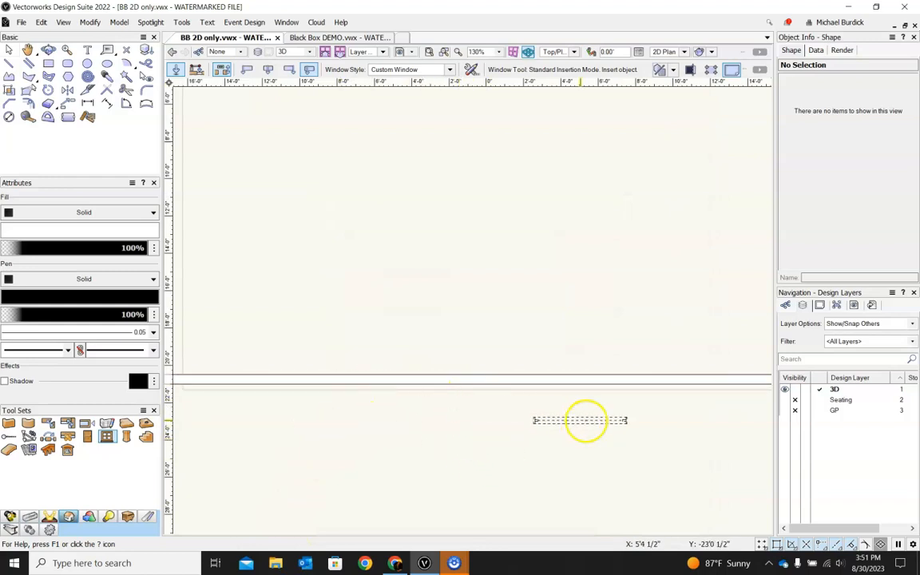
scroll(471, 435, down, 2)
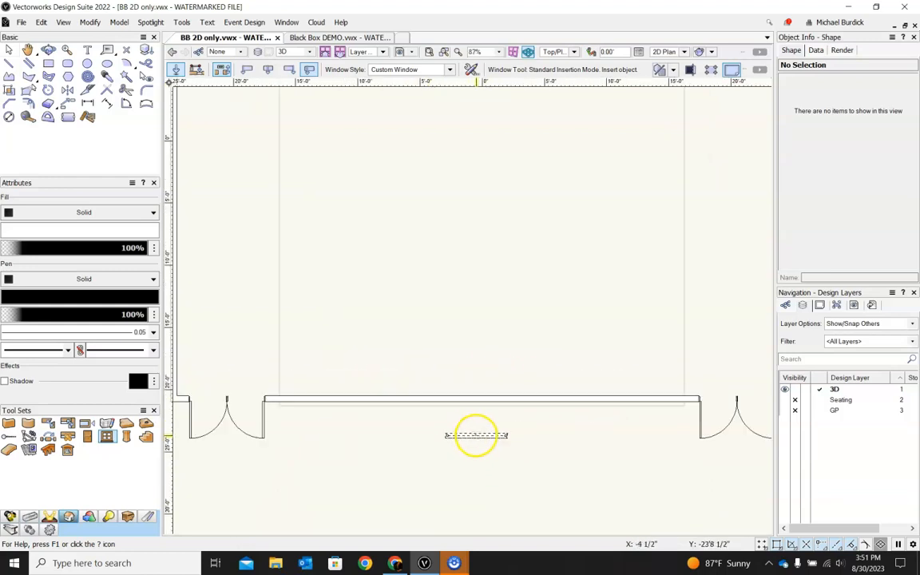
click(481, 397)
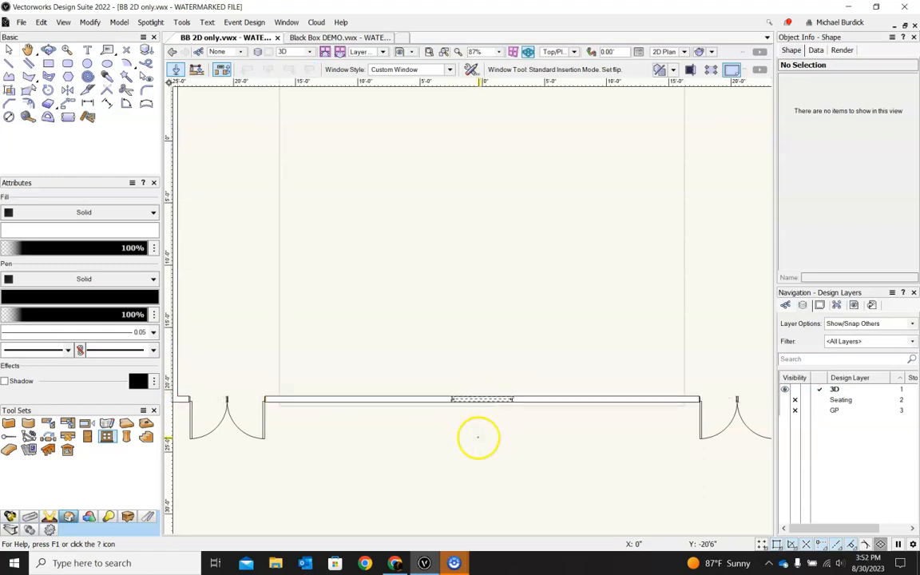
click(477, 437)
Step: Orbit to view the new window in 3D and select the bottom wall
click(10, 50)
middle_drag(523, 495, 543, 236)
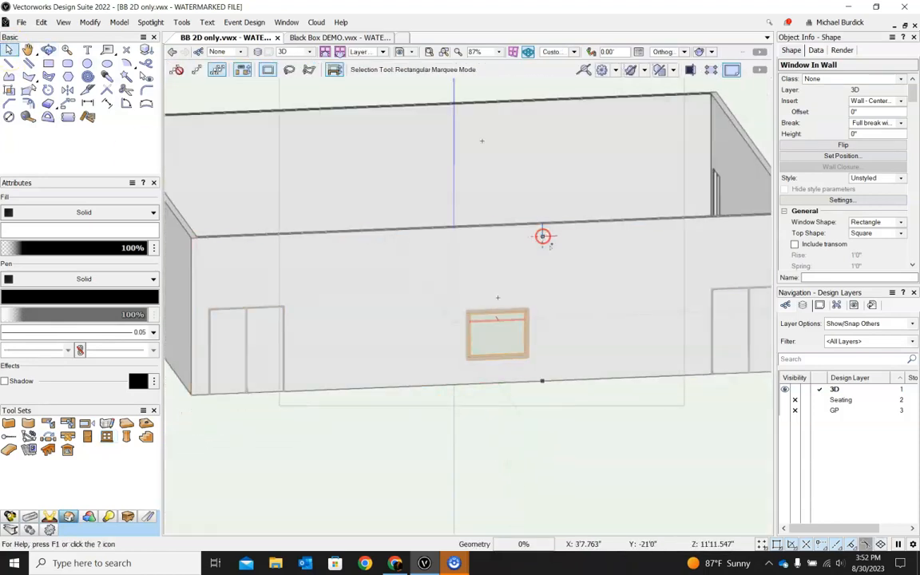
click(482, 420)
middle_drag(597, 445, 549, 427)
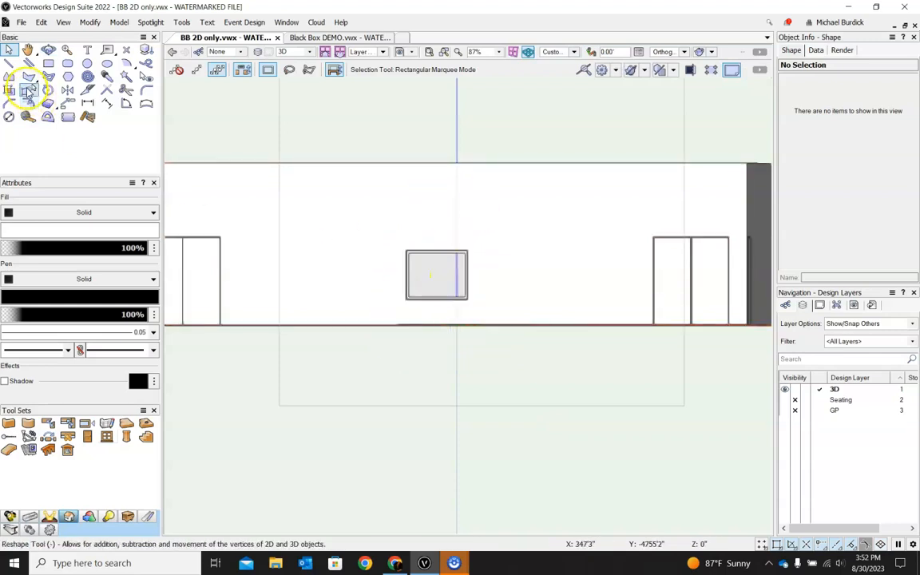
click(418, 254)
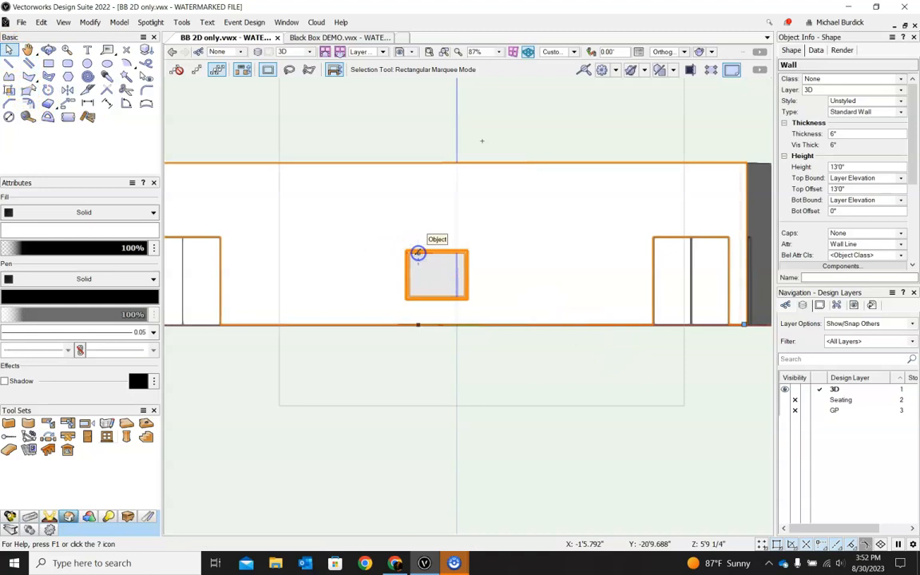
Step: Select the booth window and set its elevation reference to Sill of Window
click(551, 489)
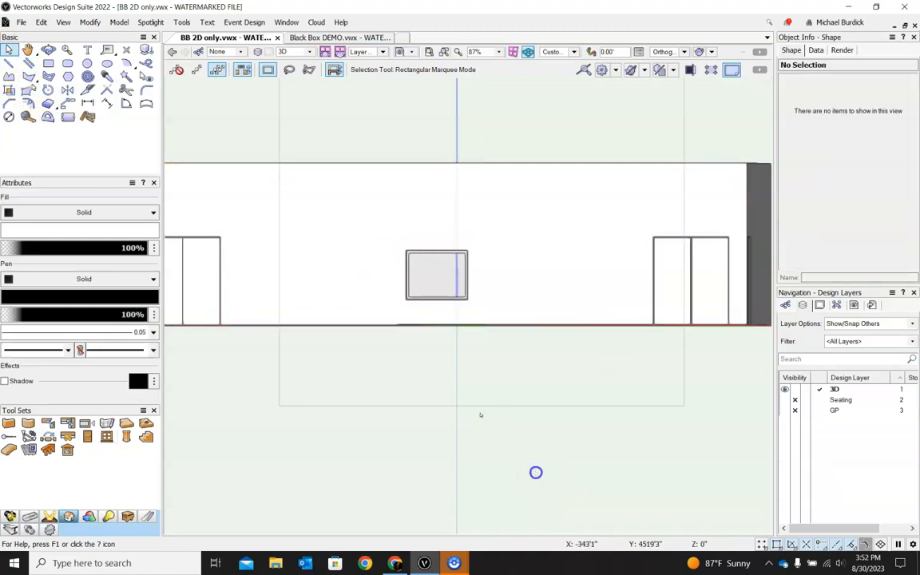
scroll(410, 295, up, 5)
click(495, 361)
scroll(460, 508, down, 4)
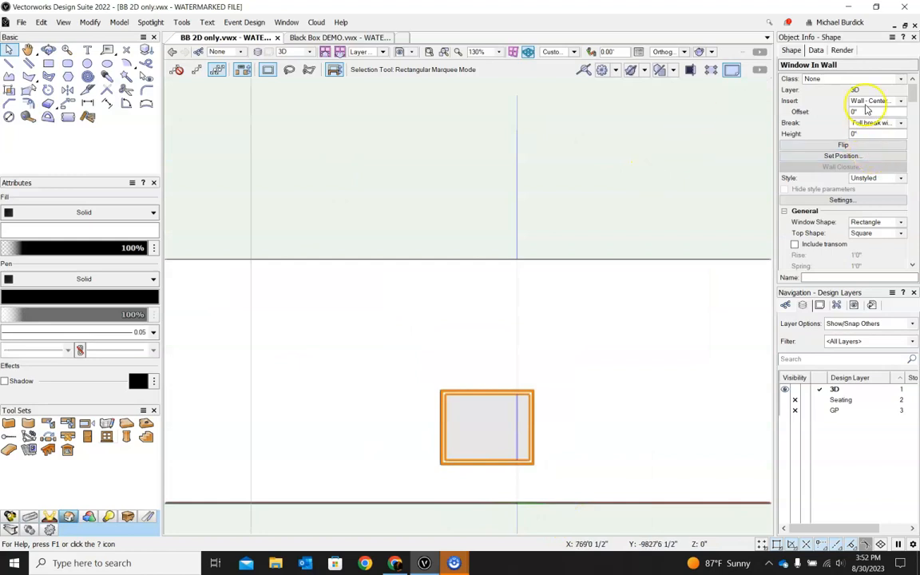
scroll(844, 180, down, 5)
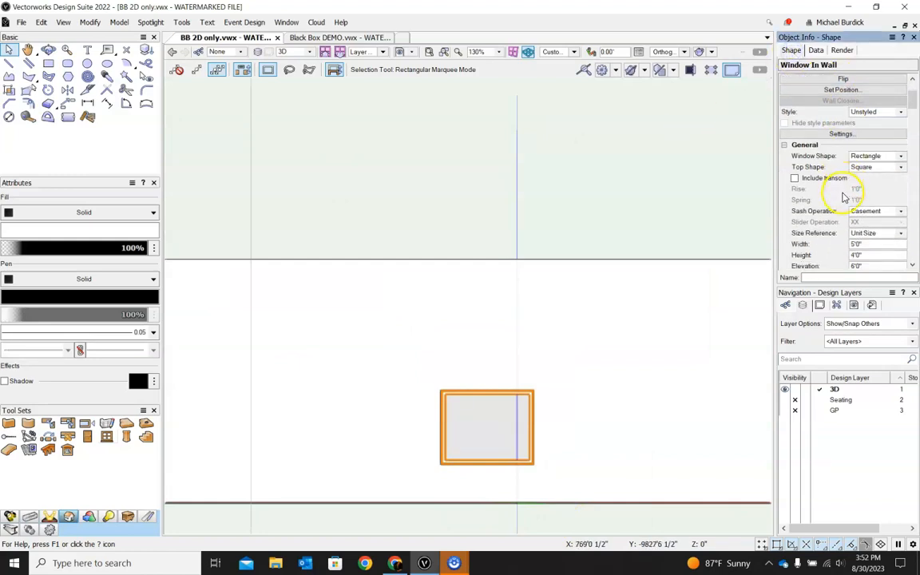
scroll(844, 198, down, 2)
scroll(831, 198, up, 4)
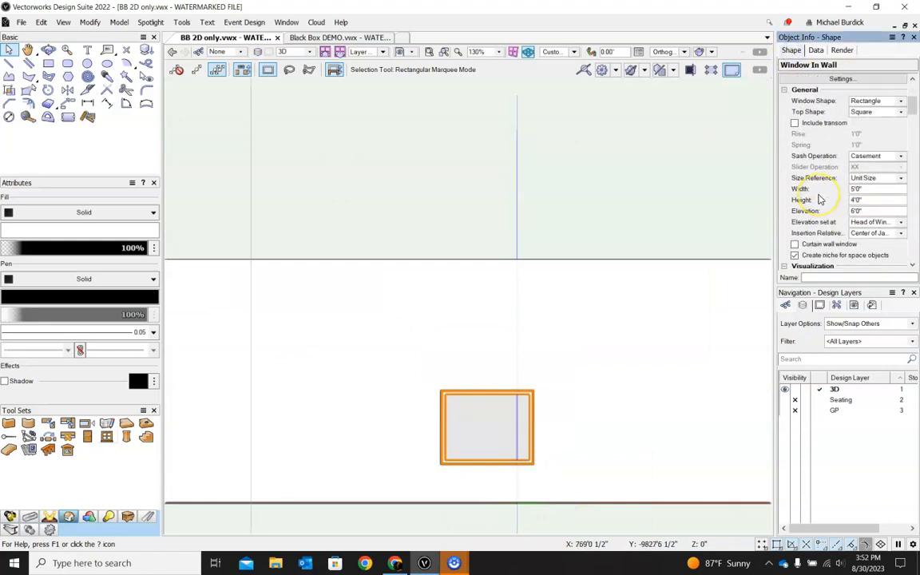
scroll(819, 199, up, 2)
scroll(822, 195, down, 5)
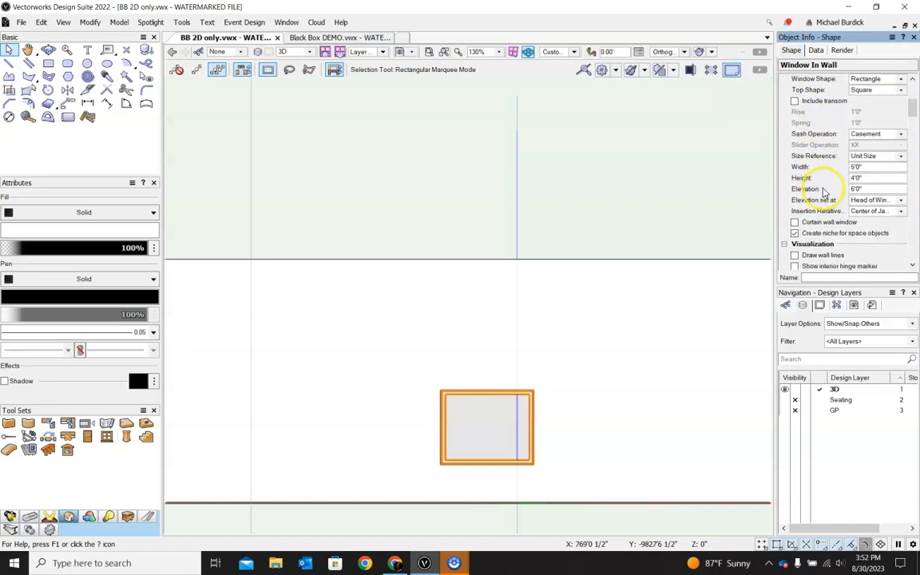
click(871, 189)
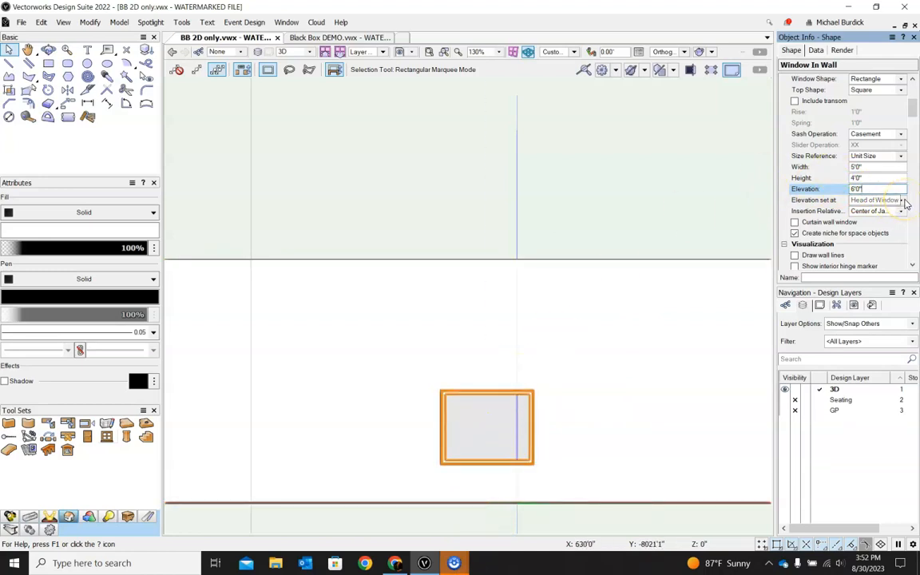
click(902, 200)
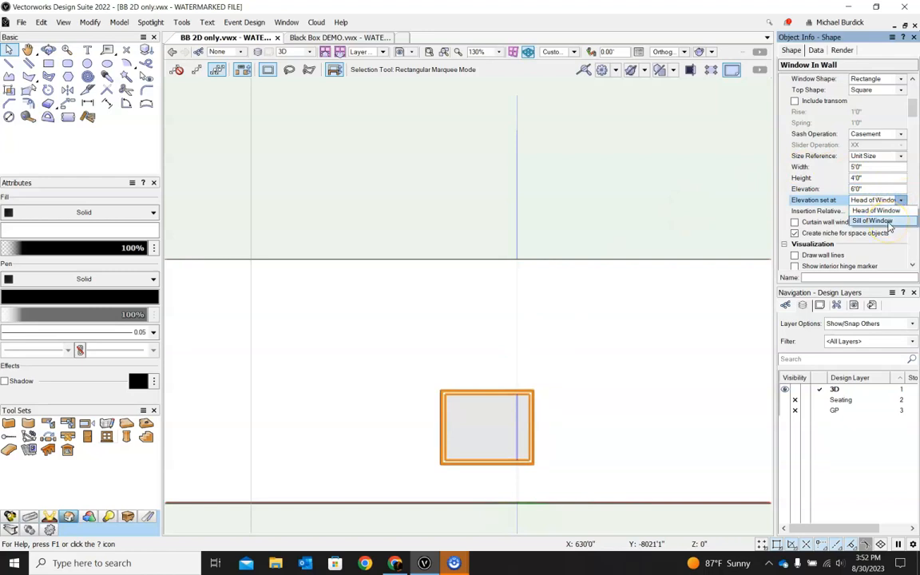
click(888, 223)
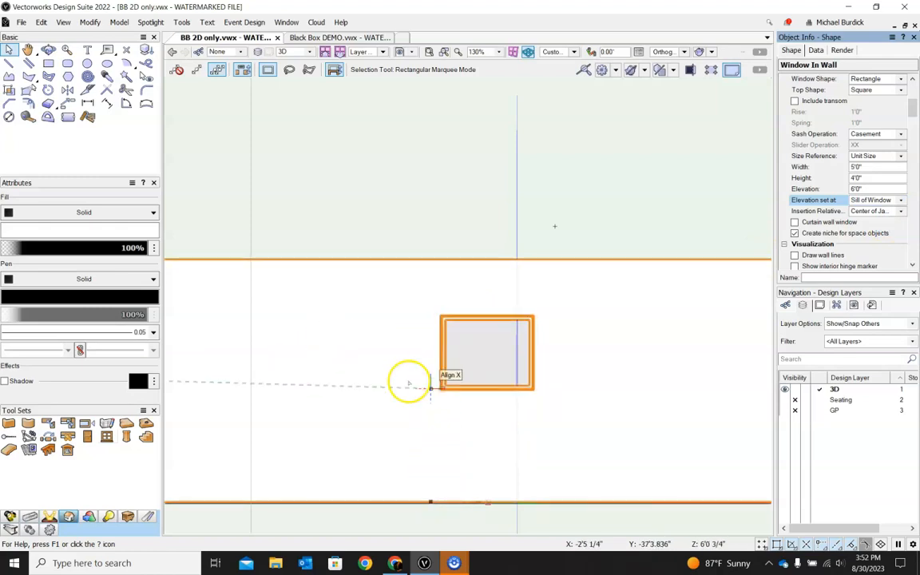
Step: Switch to a front view and measure the window sill's height above the floor
click(573, 52)
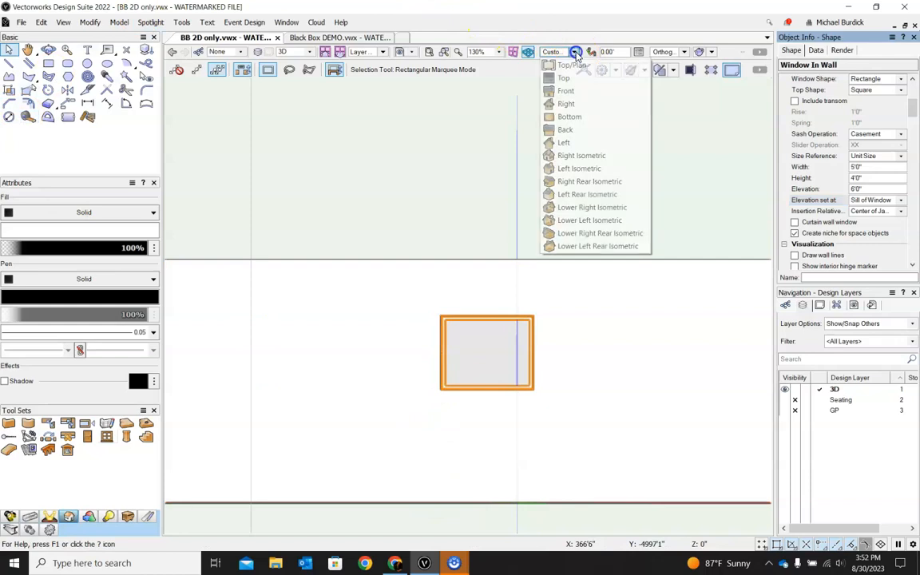
click(569, 91)
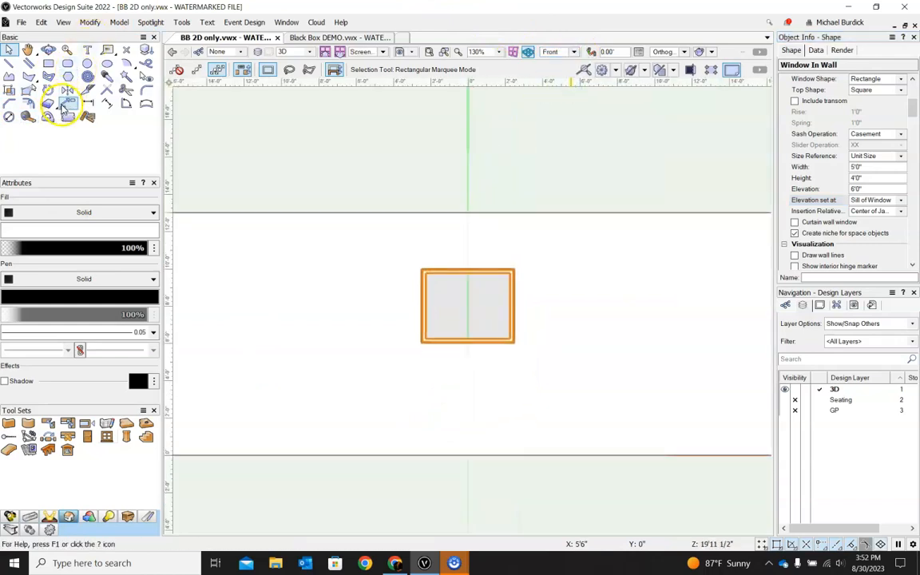
click(29, 117)
click(421, 342)
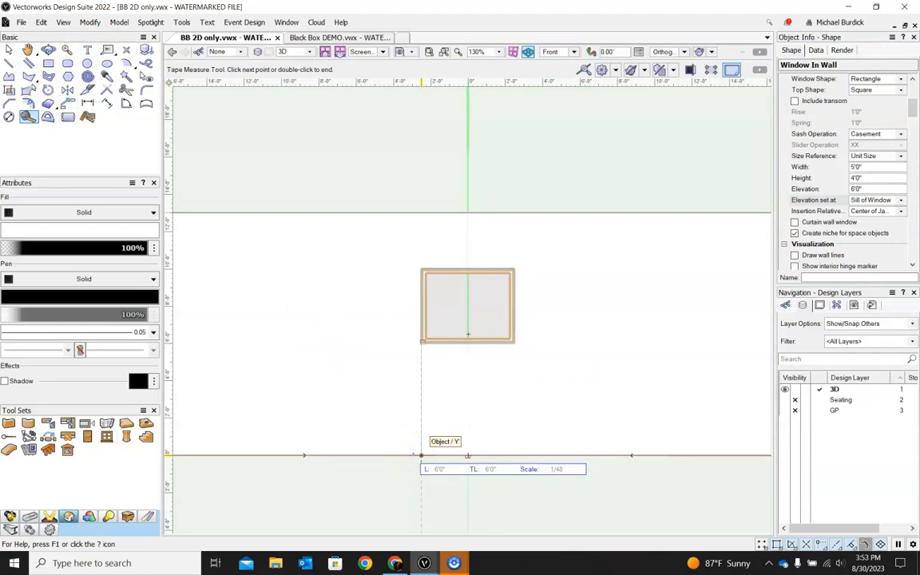
scroll(421, 454, down, 5)
click(9, 50)
shift+middle_drag(605, 256, 493, 402)
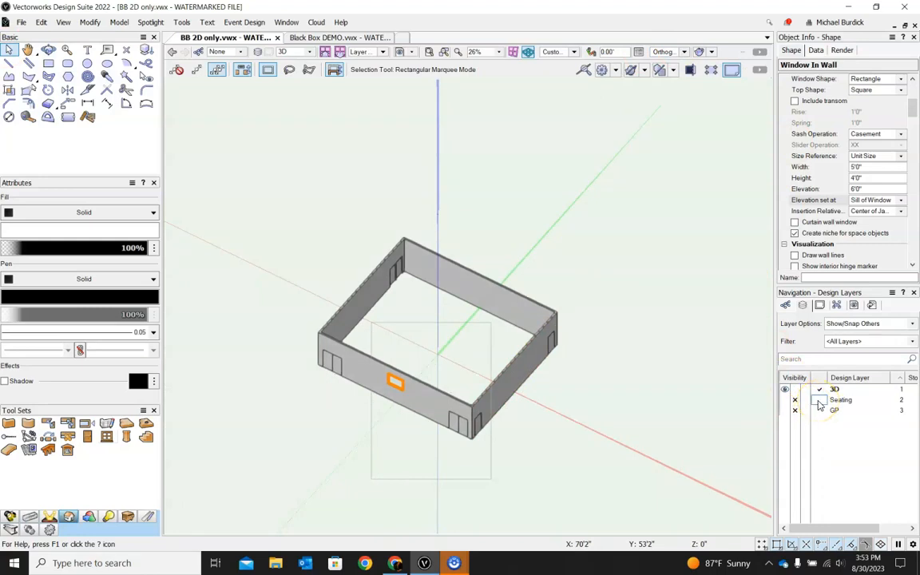
Step: Activate the Seating layer and select its two seating riser groups in plan view
click(818, 403)
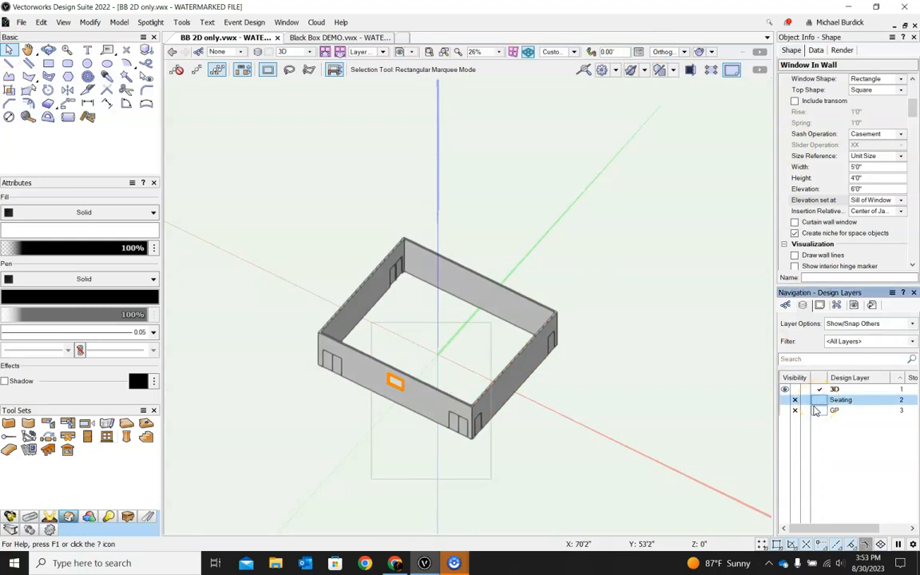
click(818, 401)
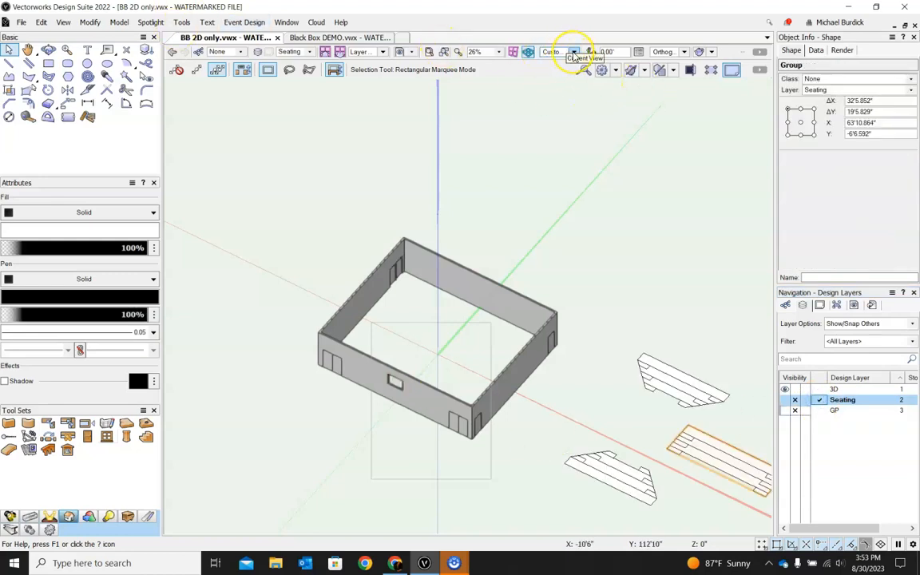
key(KP_0)
scroll(571, 166, down, 2)
drag(434, 155, 580, 250)
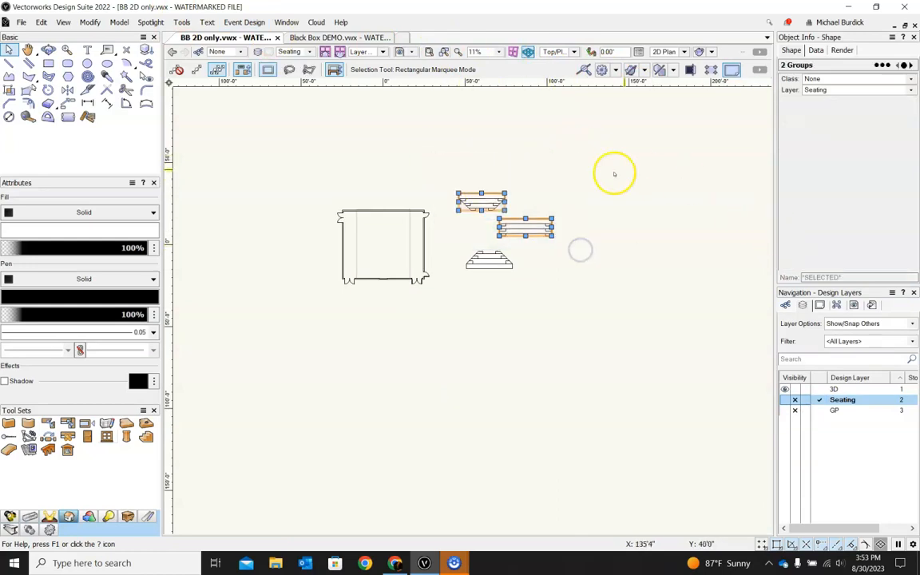
scroll(476, 205, up, 3)
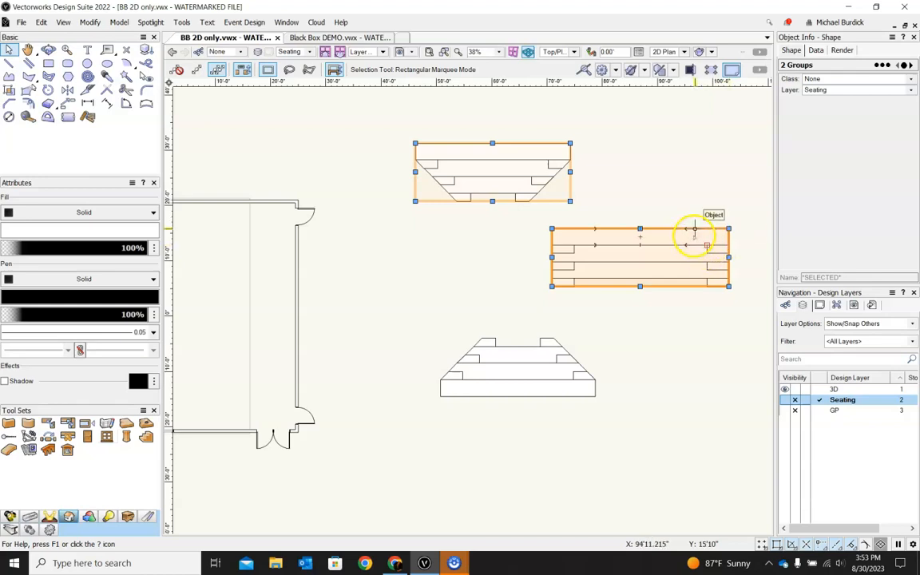
Step: Activate the 3D layer and paste the seating riser groups onto it
click(823, 400)
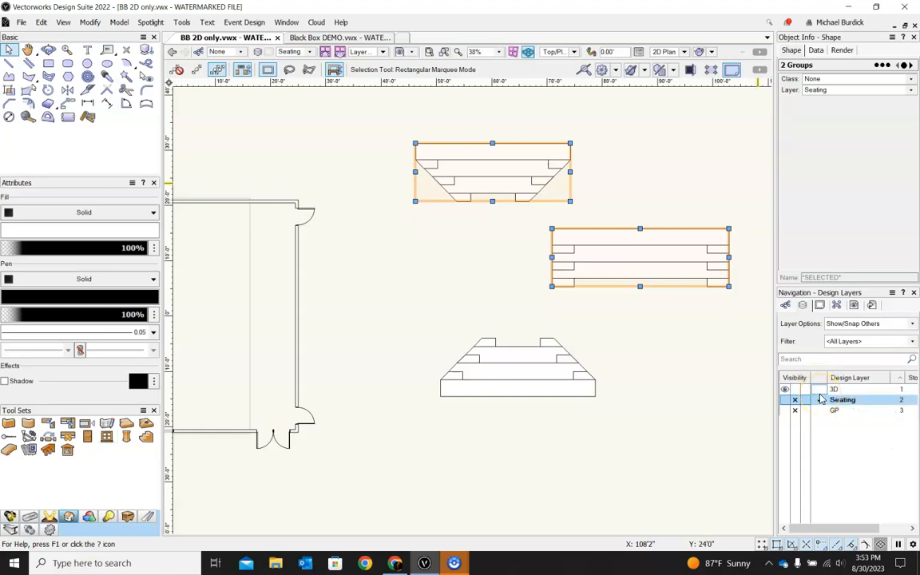
click(822, 391)
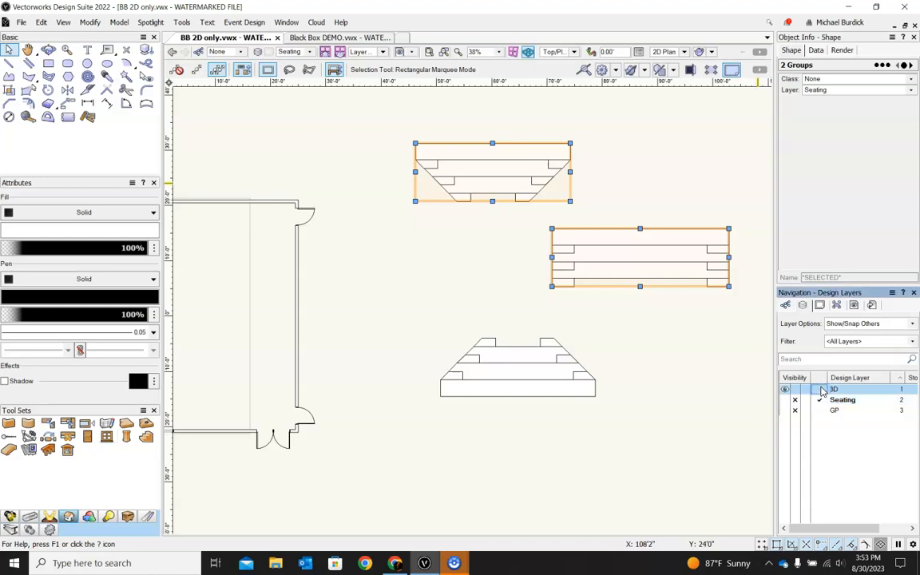
click(821, 390)
scroll(743, 357, down, 3)
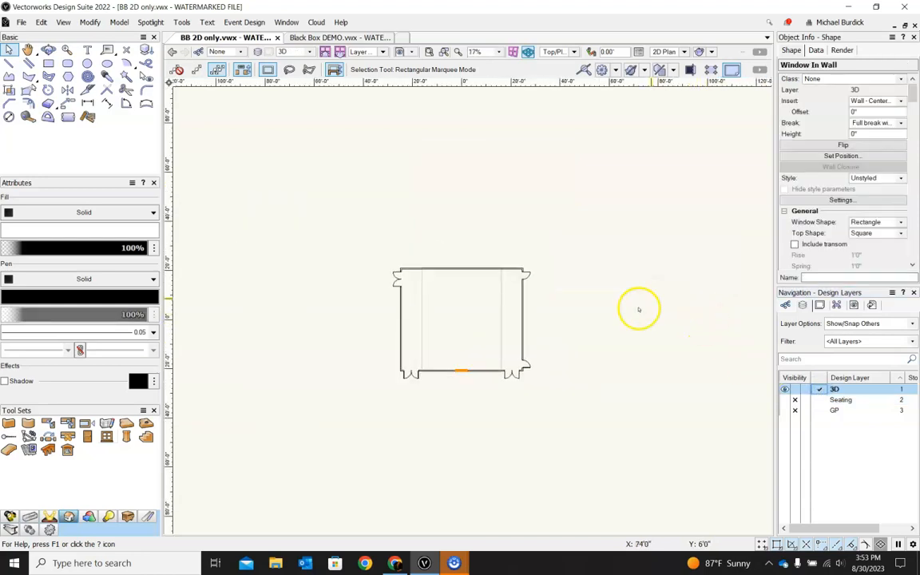
click(581, 327)
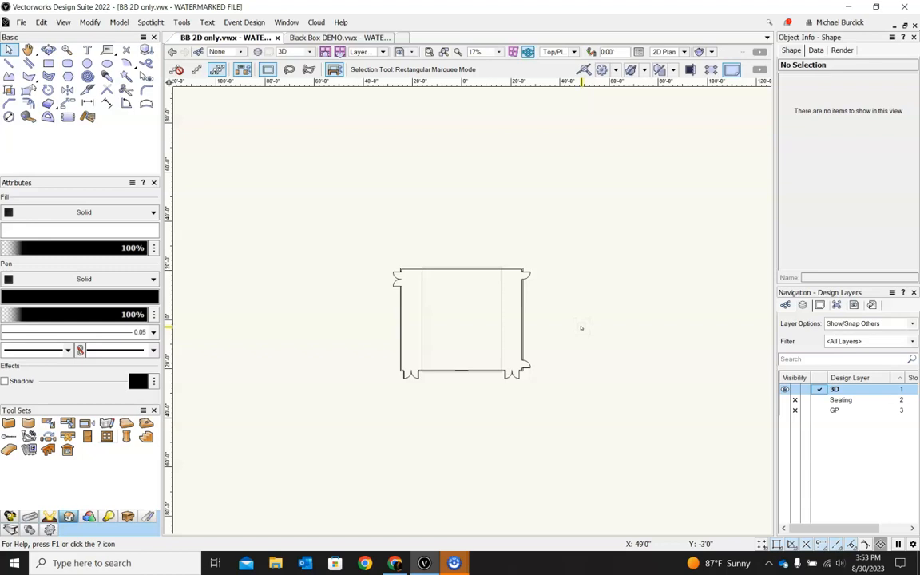
key(ctrl+v)
click(610, 222)
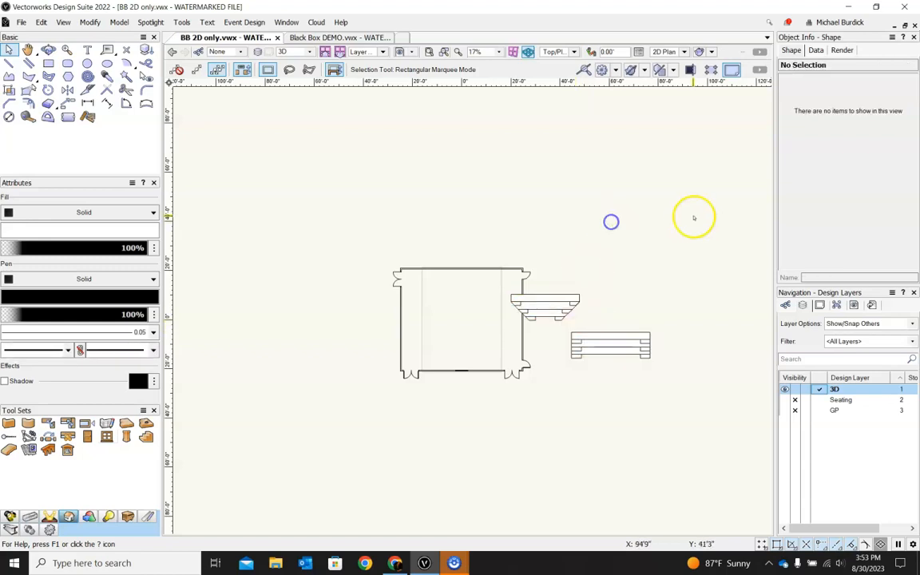
Step: Reposition the two pasted seating riser groups beside the room
drag(539, 304, 595, 247)
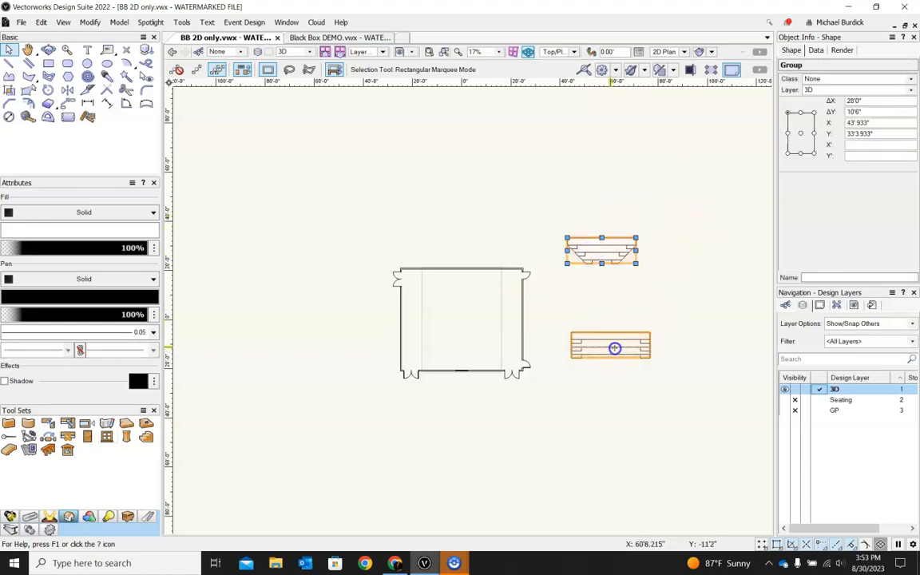
drag(615, 348, 619, 373)
ctrl+middle_drag(623, 421, 689, 196)
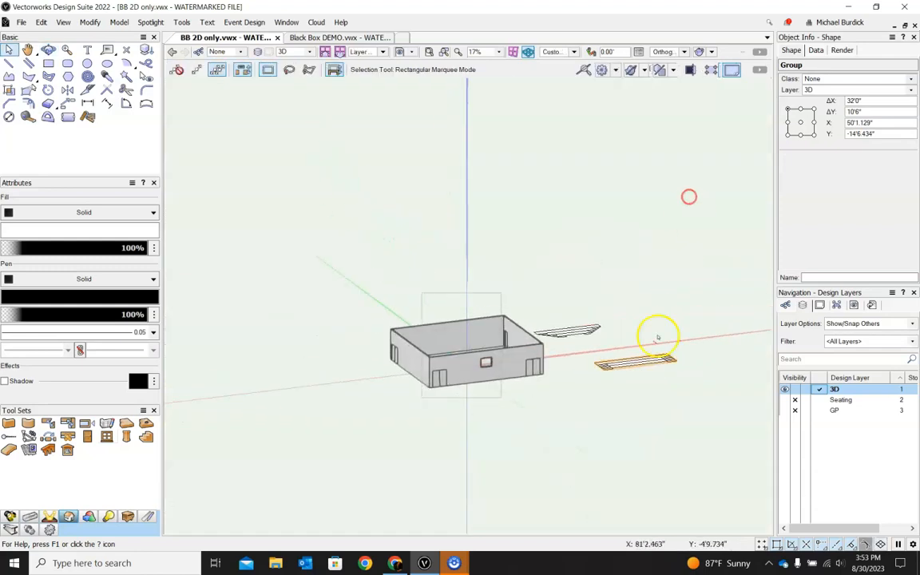
scroll(649, 364, up, 5)
ctrl+middle_drag(467, 410, 464, 501)
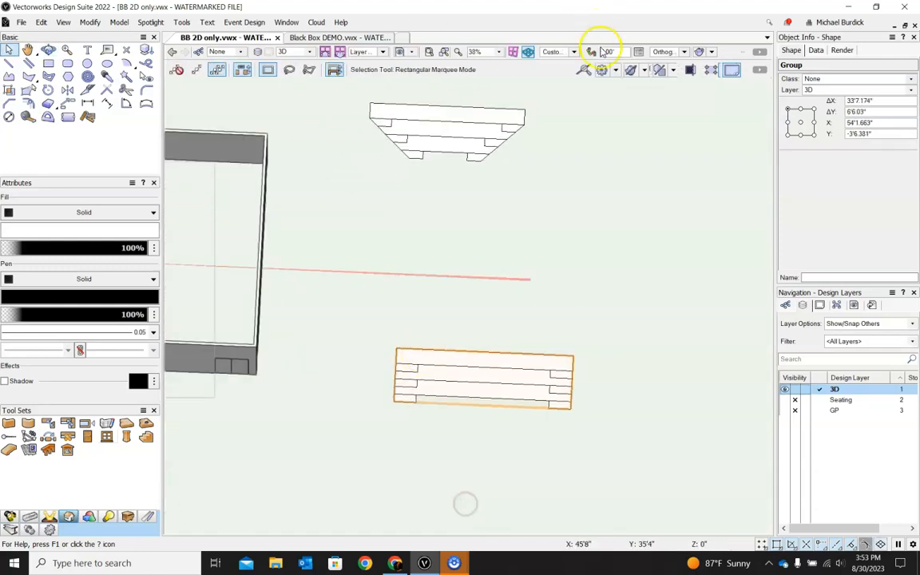
Step: Ungroup the rectangular seating riser group in plan view
key(ctrl+5)
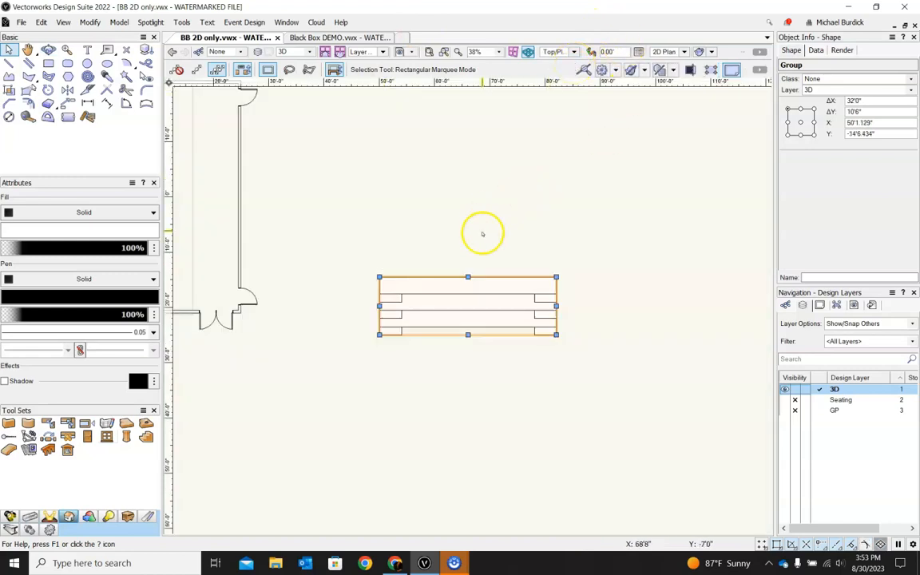
right_click(475, 312)
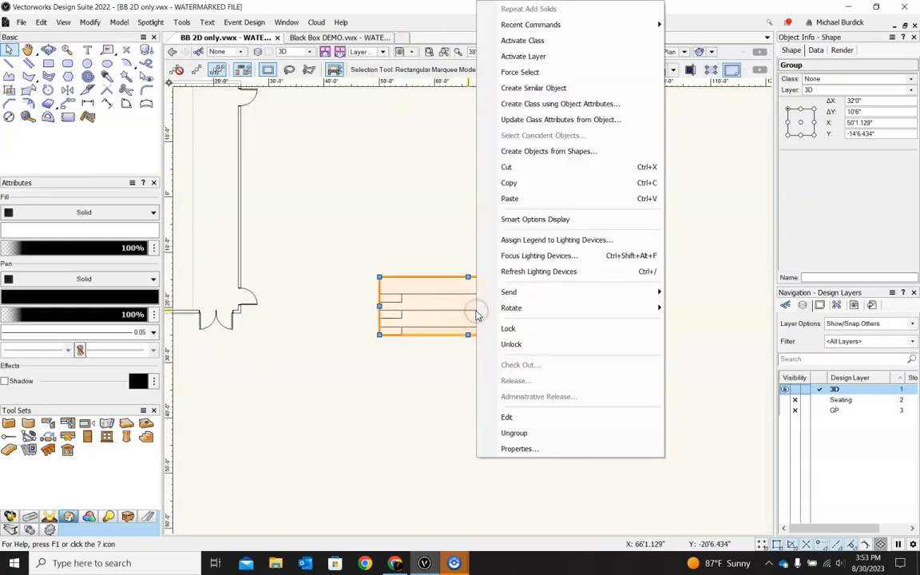
click(515, 434)
click(504, 431)
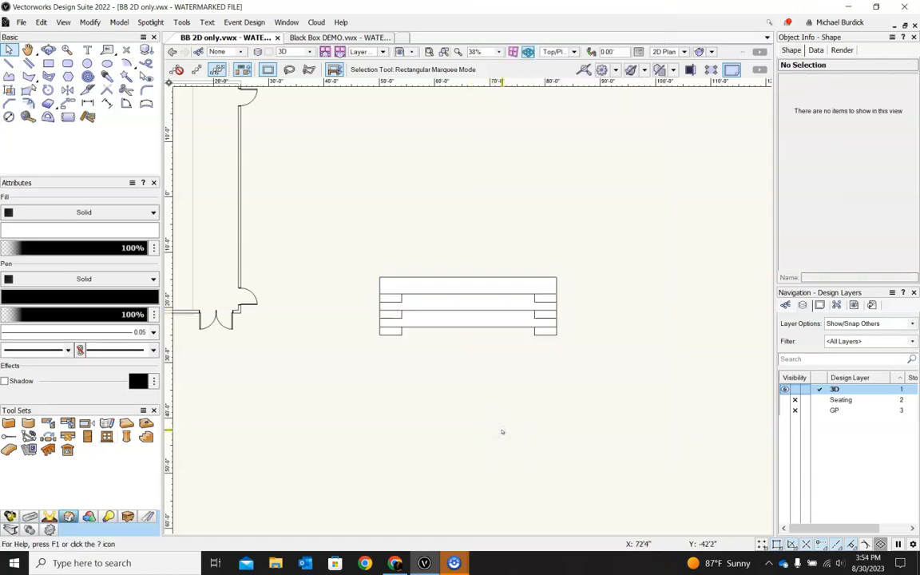
Step: Select the two small corner polygons along the riser's front edge
click(197, 70)
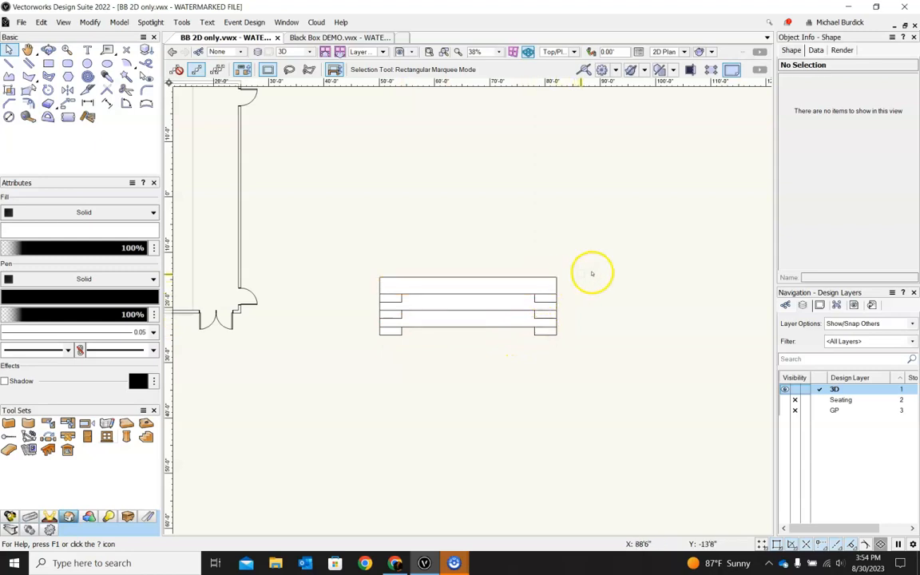
scroll(592, 273, down, 2)
shift+middle_drag(427, 328, 456, 257)
scroll(493, 294, up, 5)
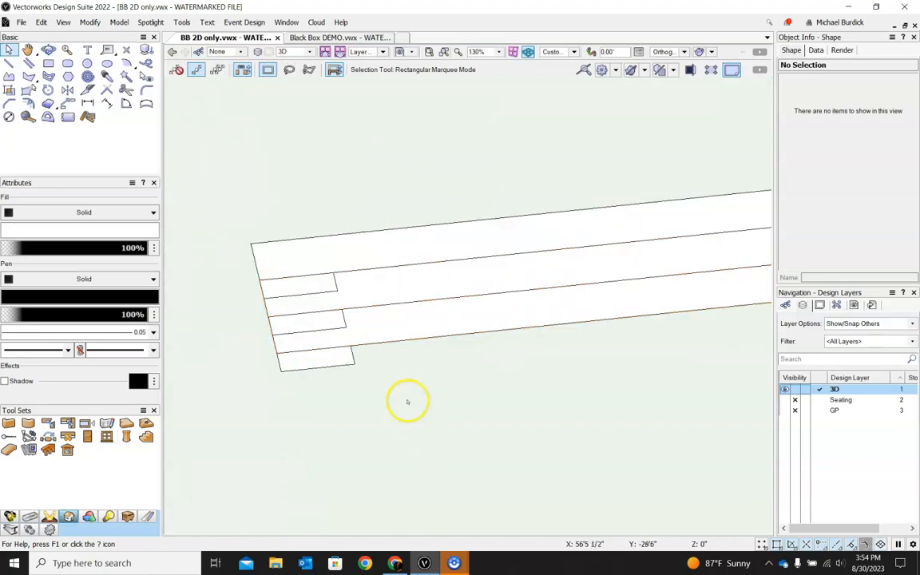
click(342, 359)
scroll(342, 359, down, 2)
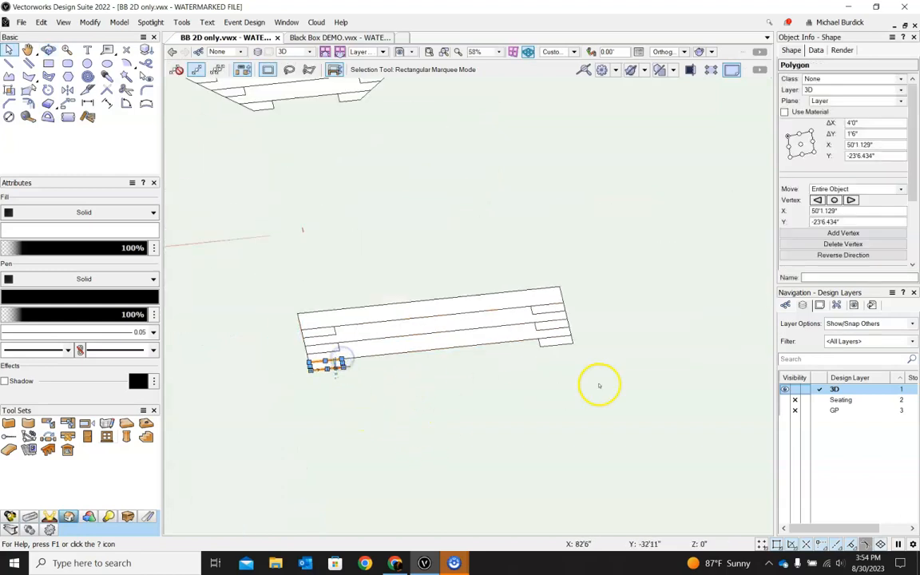
scroll(587, 365, up, 2)
shift+click(501, 320)
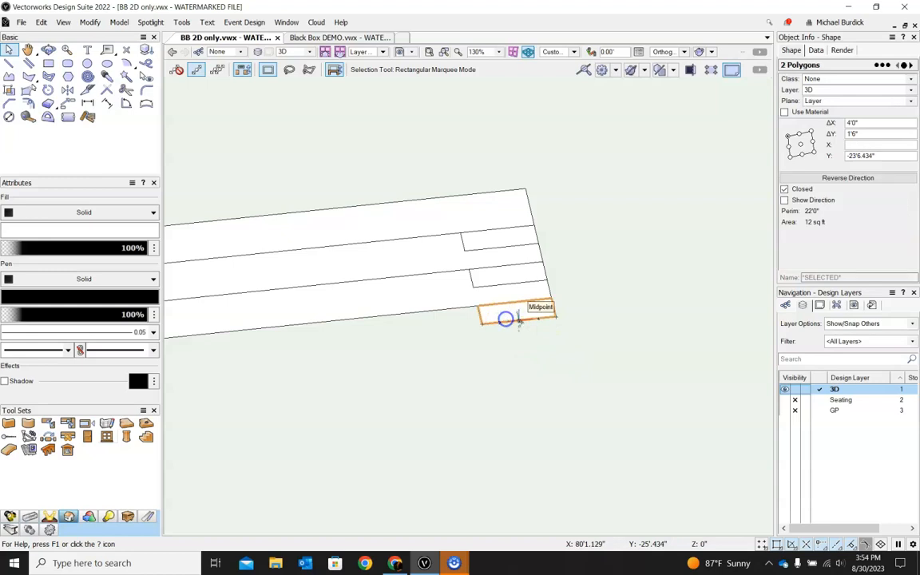
scroll(566, 330, down, 3)
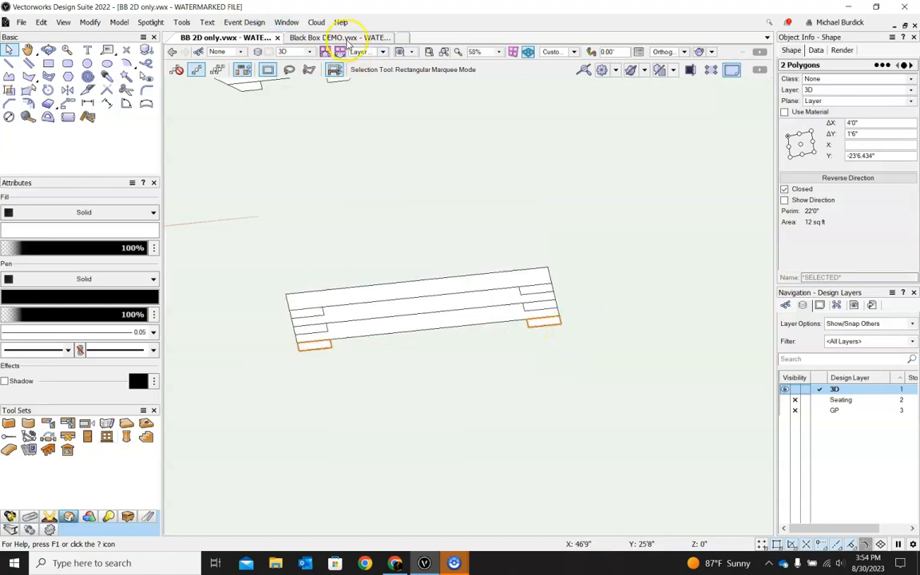
Step: Switch to the Black Box DEMO file and open the BB Seating sheet layer to examine the riser drawings
click(329, 37)
scroll(405, 194, down, 2)
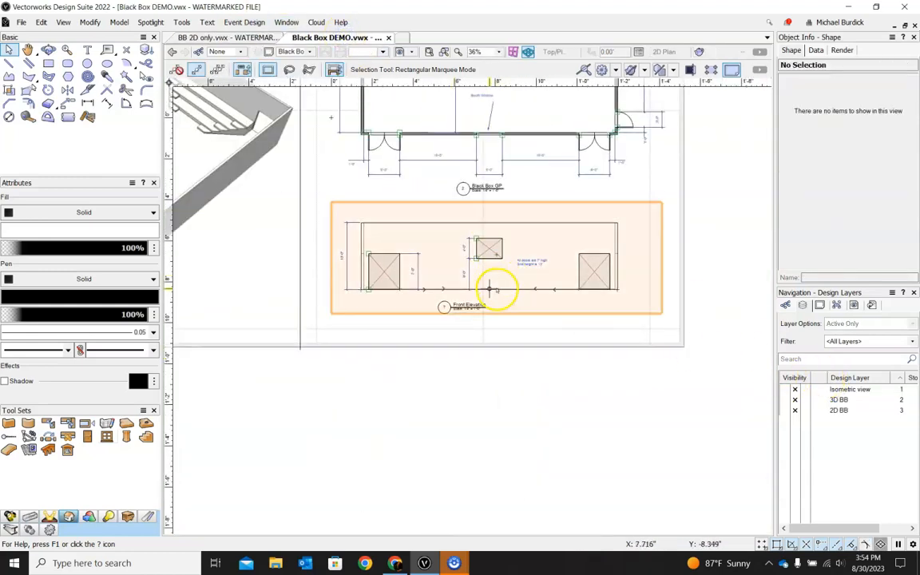
scroll(493, 288, down, 3)
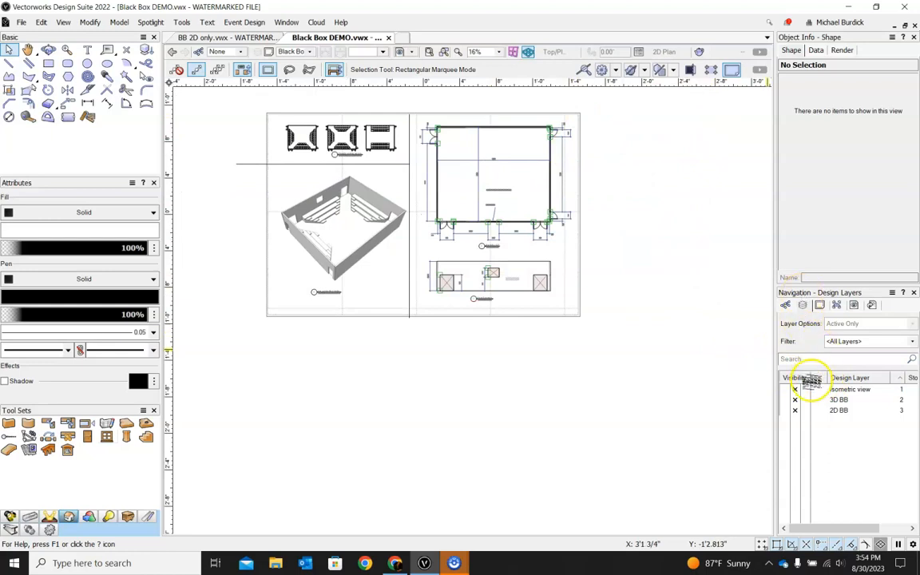
click(818, 307)
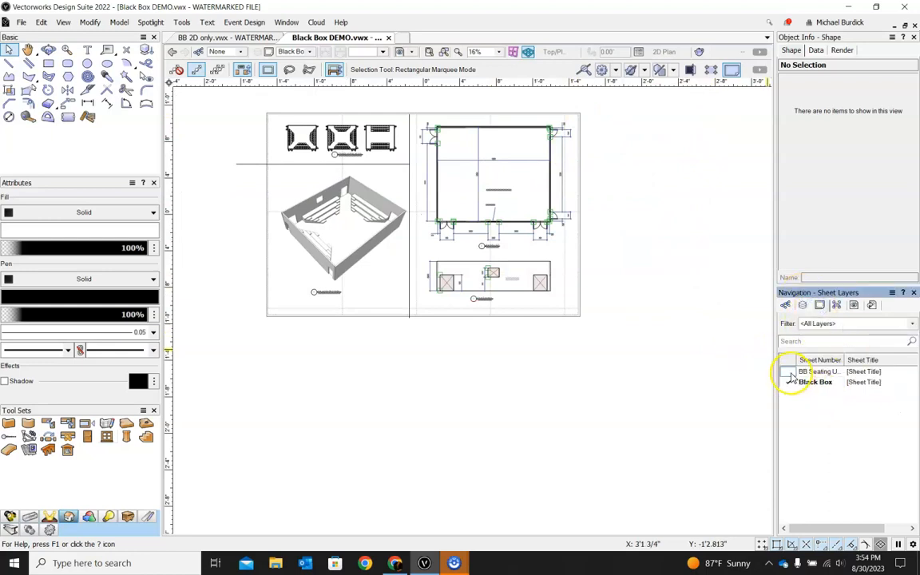
click(787, 371)
scroll(330, 151, up, 4)
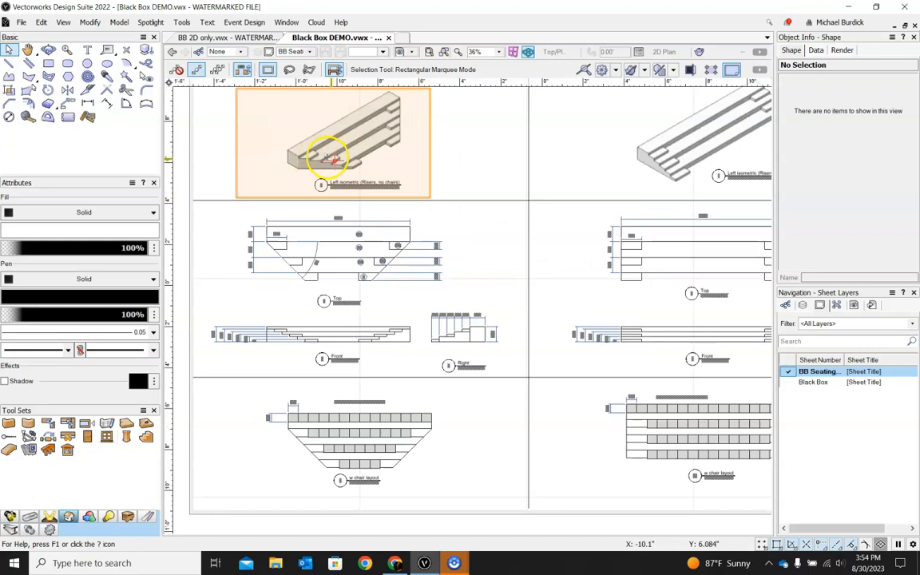
Step: Zoom in on the Right and Front elevation drawings of the seating risers to study their tier heights
scroll(329, 154, down, 2)
scroll(460, 339, up, 4)
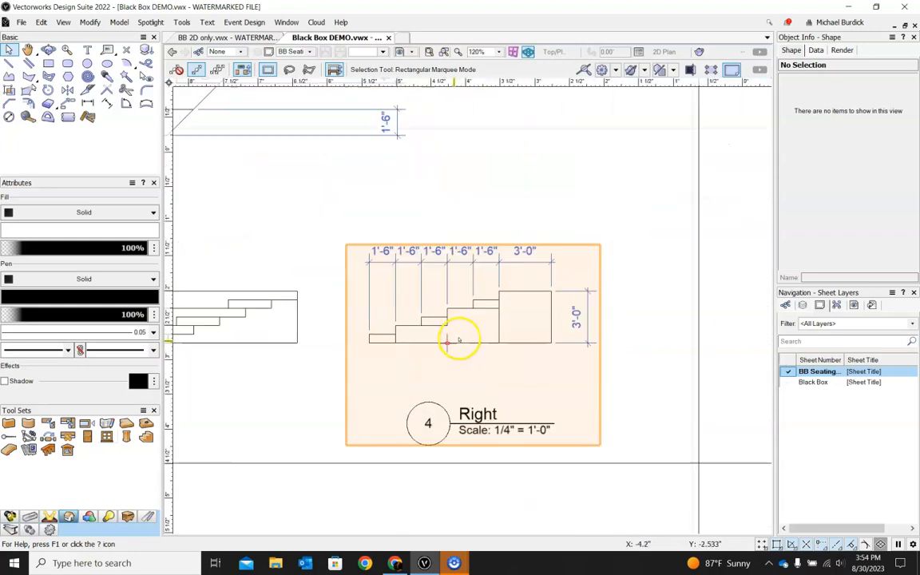
scroll(596, 323, down, 3)
scroll(445, 304, up, 1)
scroll(345, 303, down, 1)
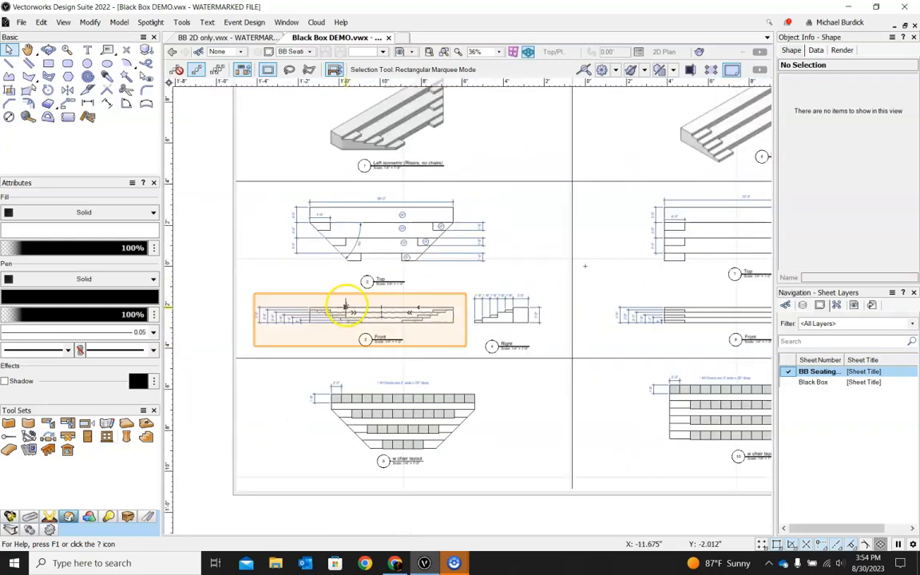
scroll(345, 319, up, 3)
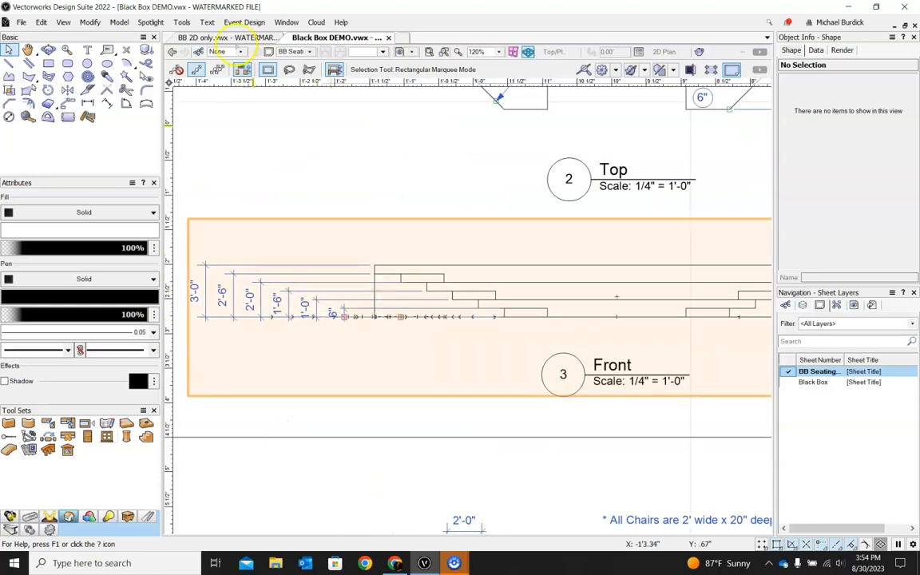
Step: Return to the BB 2D only file and extrude the two selected corner polygons 6 inches
click(229, 38)
click(512, 317)
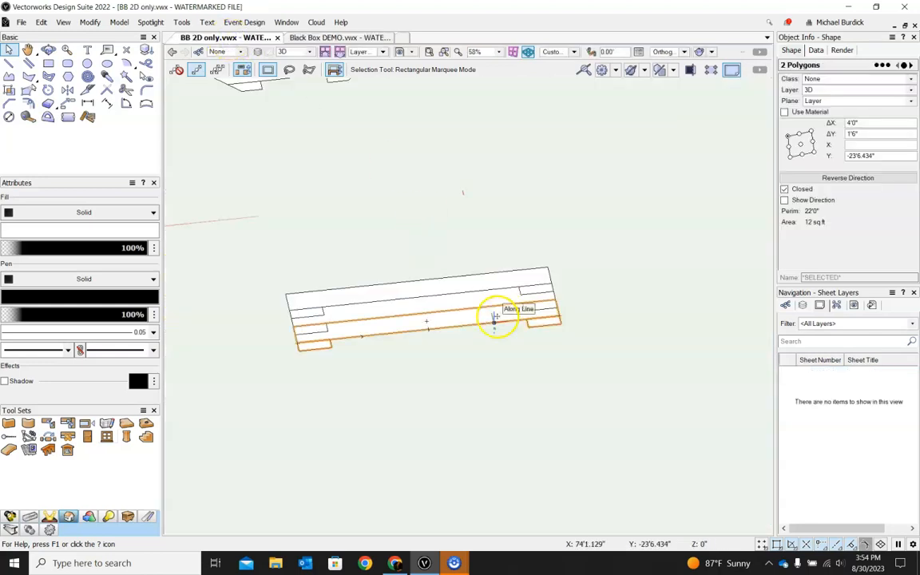
key(ctrl+e)
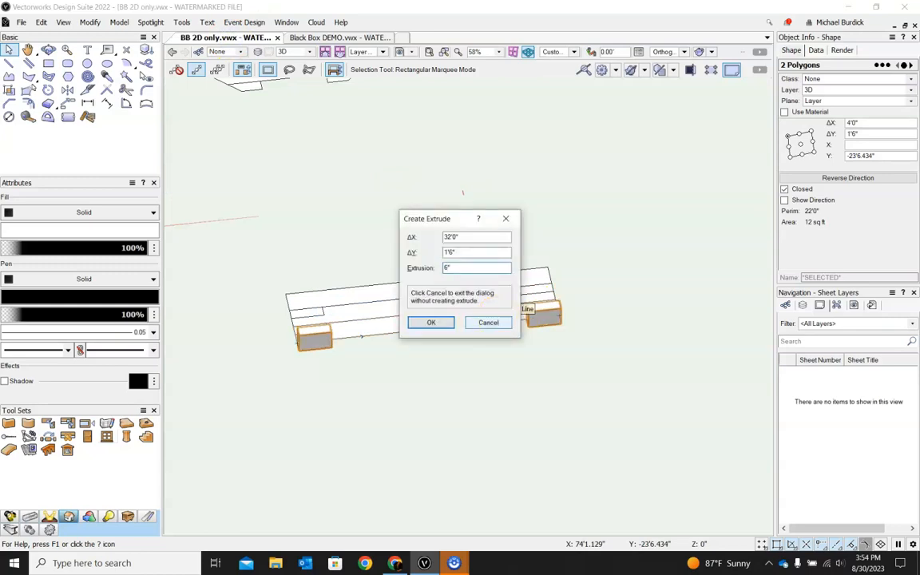
key(Return)
Step: Extrude the front 32-foot riser polygon 1 foot
click(453, 316)
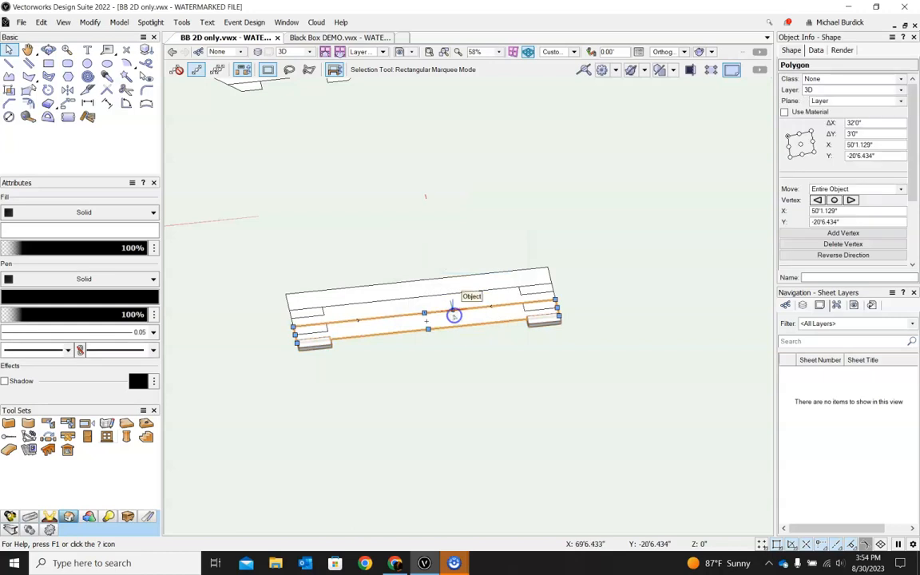
key(ctrl+e)
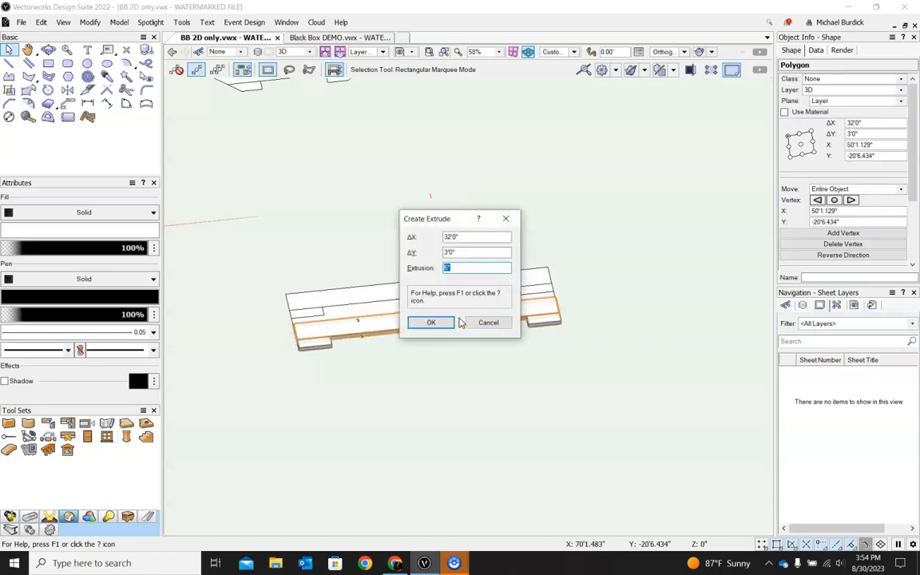
key(Return)
Step: Switch to Top/Plan view and extrude the next pair of corner polygons 18 inches
ctrl+middle_drag(701, 251, 633, 325)
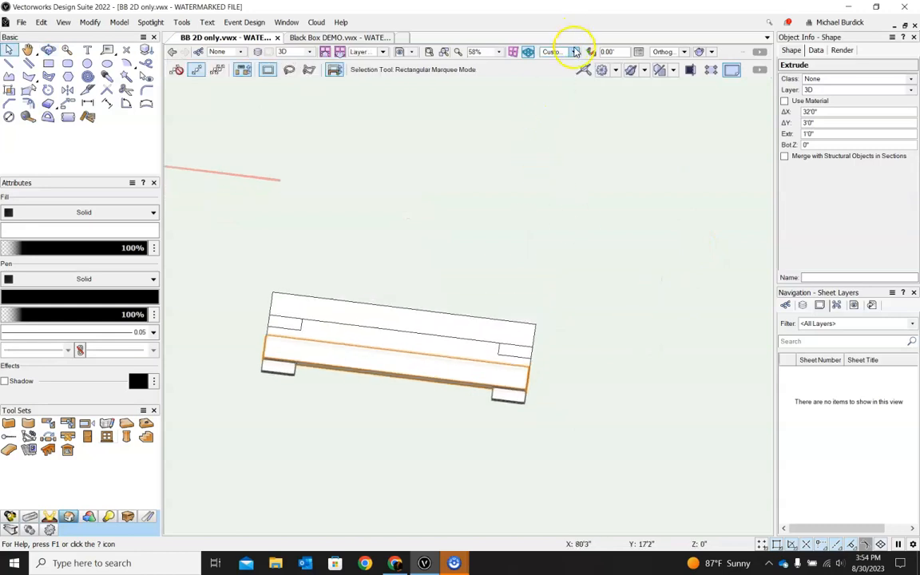
click(575, 52)
scroll(374, 290, up, 3)
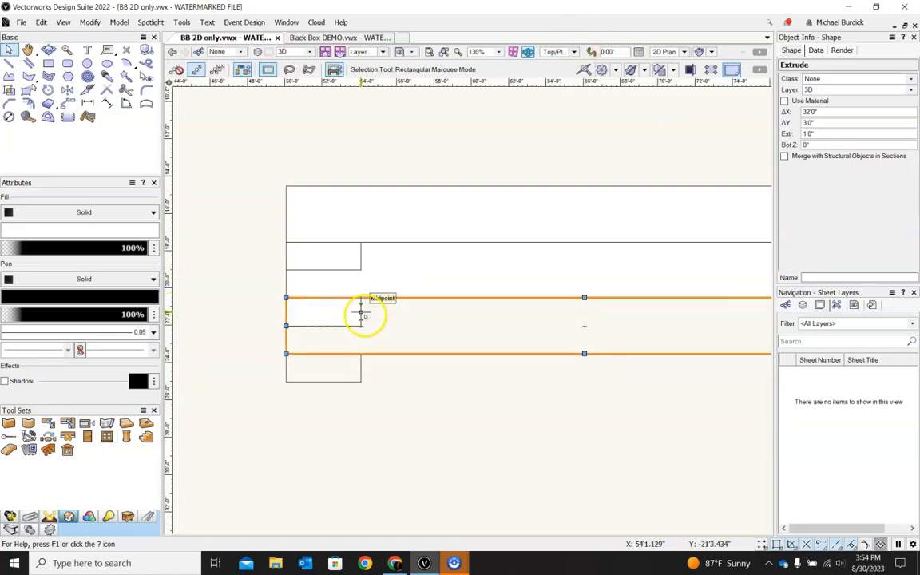
click(361, 313)
scroll(323, 337, down, 2)
scroll(555, 329, up, 1)
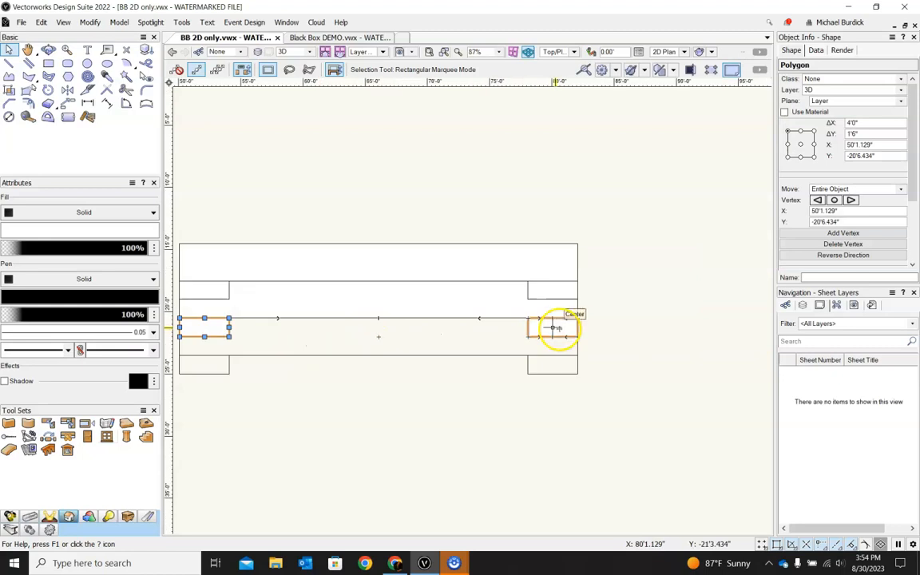
shift+click(552, 328)
key(ctrl+e)
text(1)
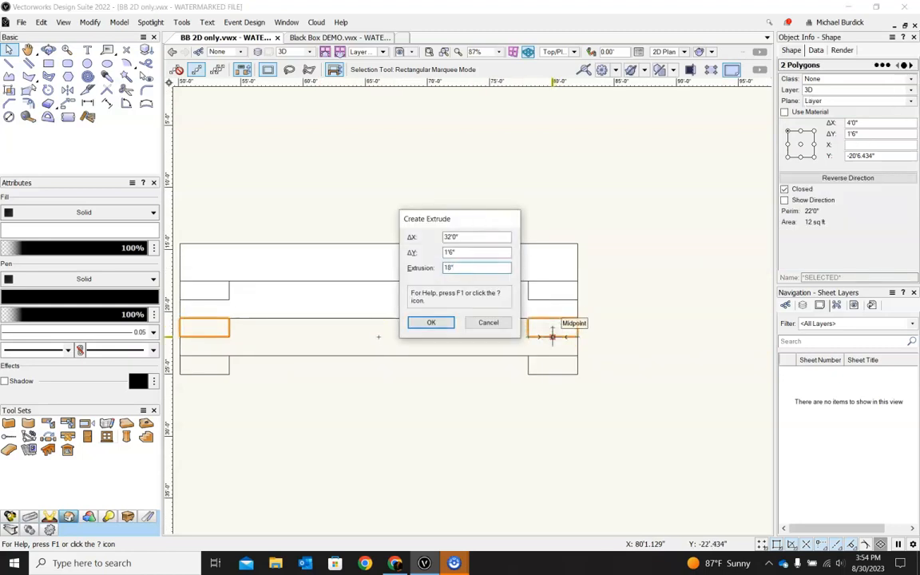
text(8")
key(Return)
Step: Extrude the second 32-foot riser polygon 2 feet
click(458, 297)
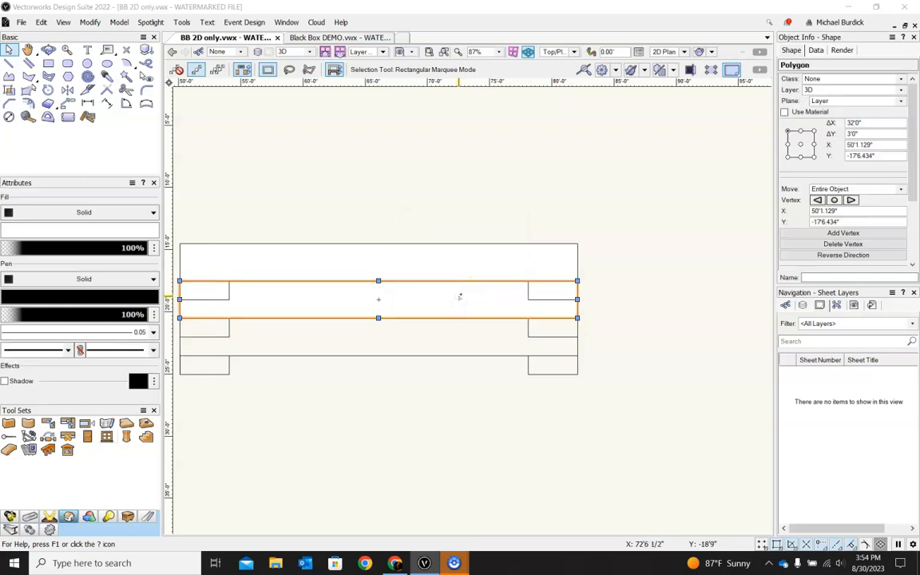
key(ctrl+e)
text(2')
key(Return)
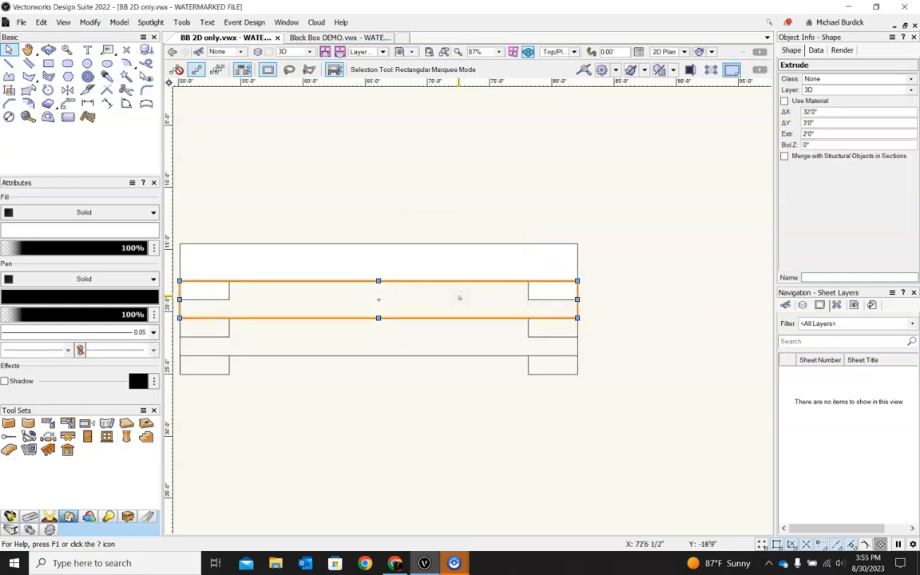
Step: Select the third pair of corner polygons and extrude them 2'6"
click(453, 270)
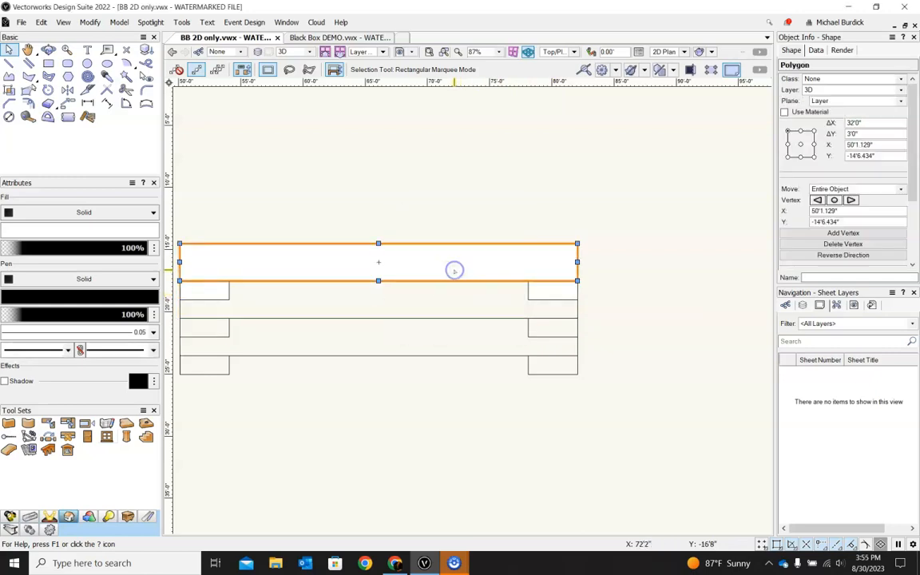
click(222, 292)
shift+click(561, 296)
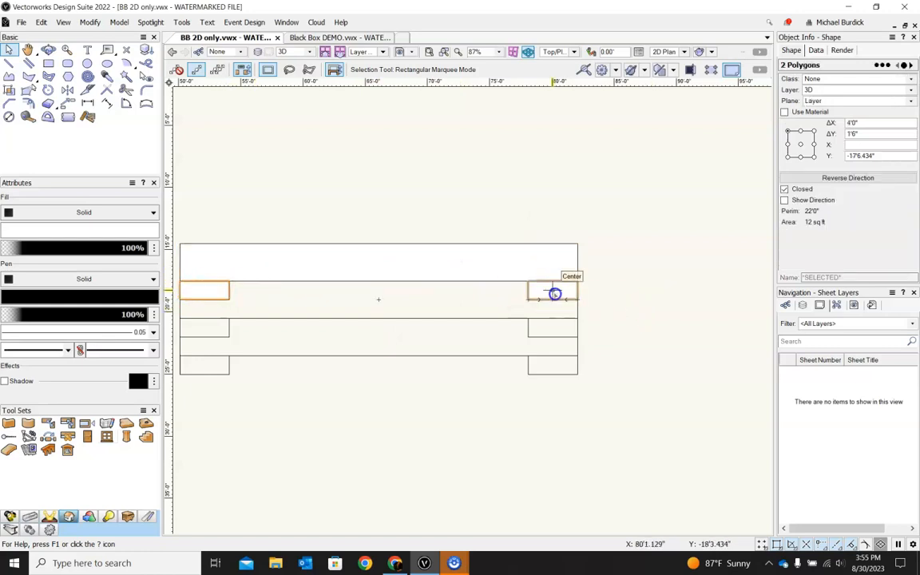
key(ctrl+e)
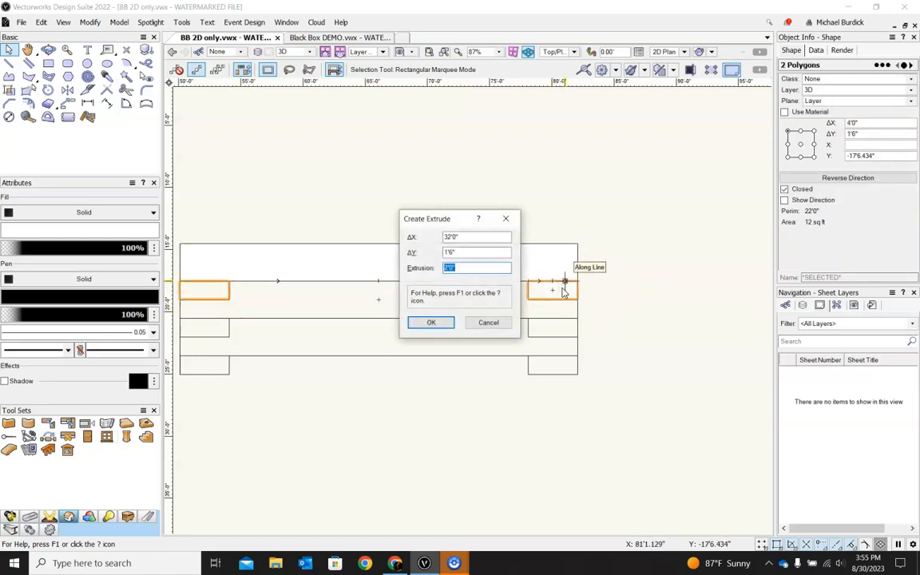
key(Return)
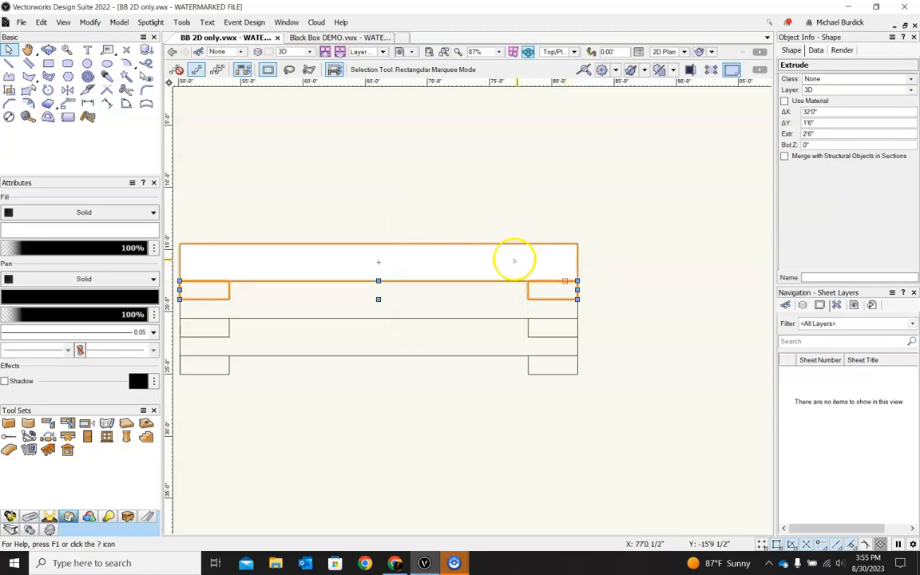
Step: Extrude the back 32-foot riser polygon 3 feet
click(511, 259)
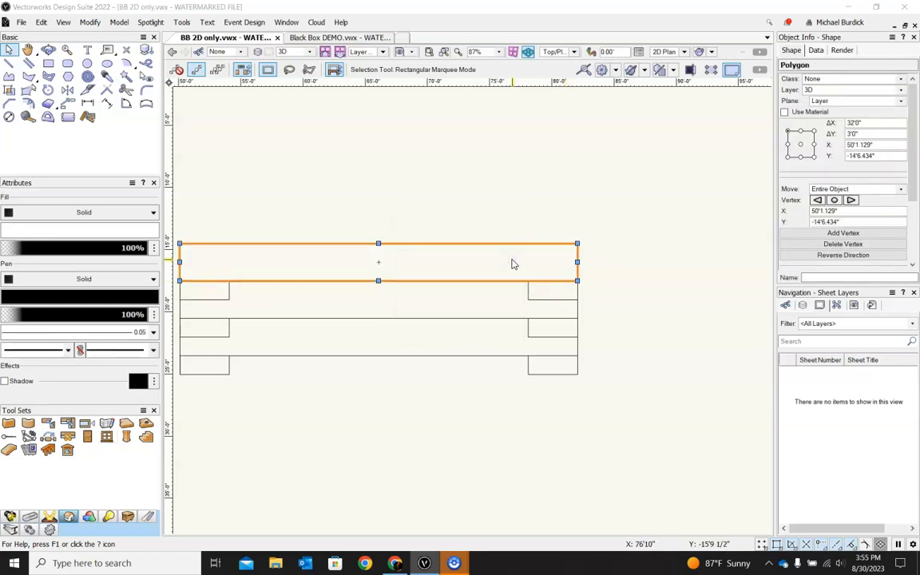
key(ctrl+e)
text(3')
key(Return)
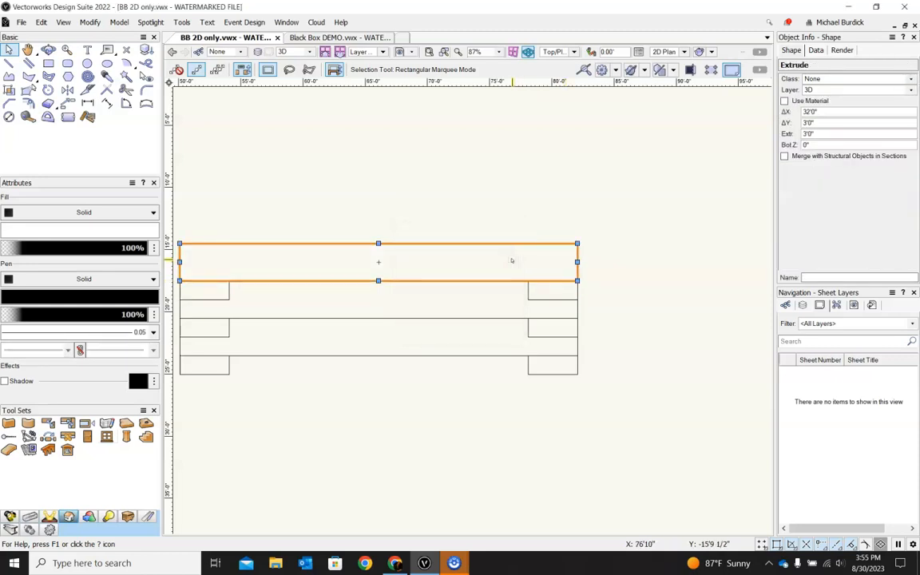
Step: Select all six rectangular riser extrusions and combine them into one solid with Add Solids
click(620, 241)
shift+middle_drag(583, 396, 653, 261)
scroll(653, 261, down, 2)
drag(242, 225, 658, 433)
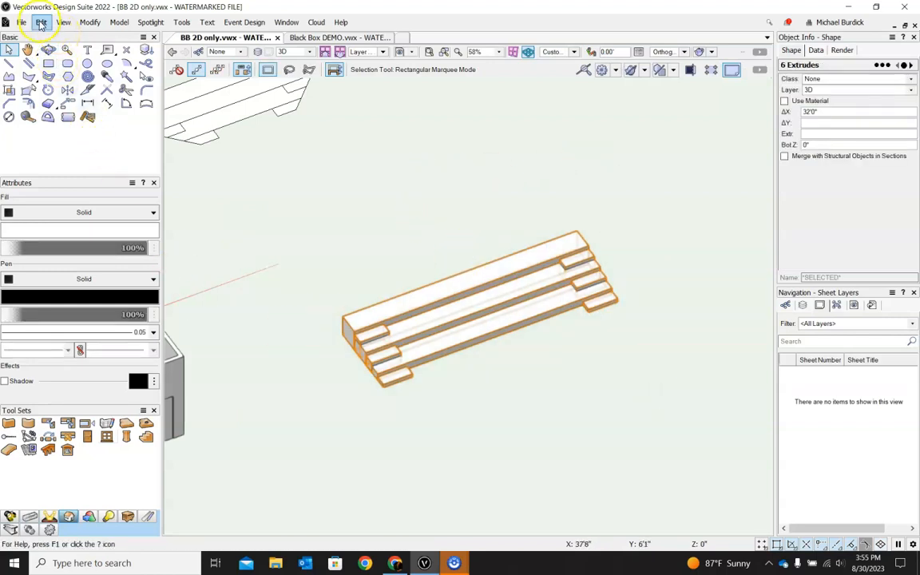
click(117, 22)
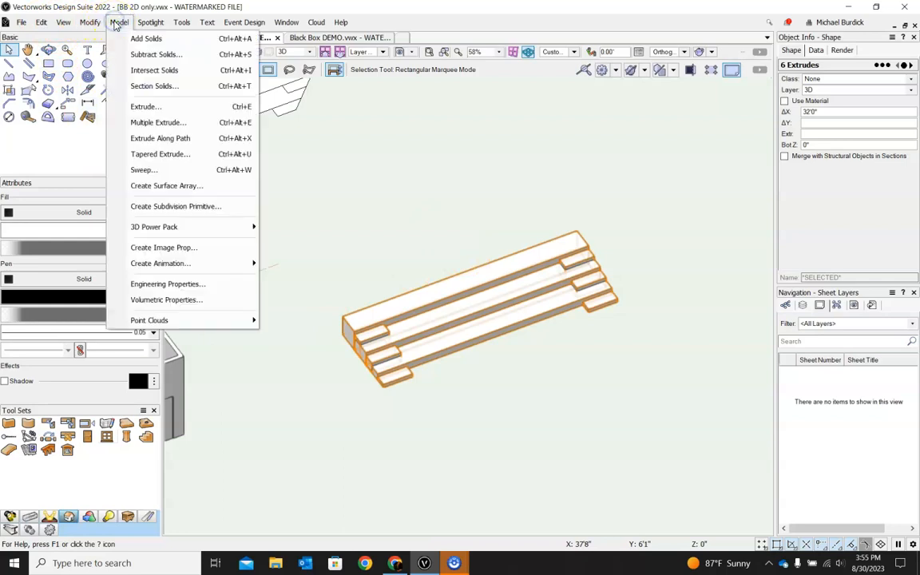
click(88, 23)
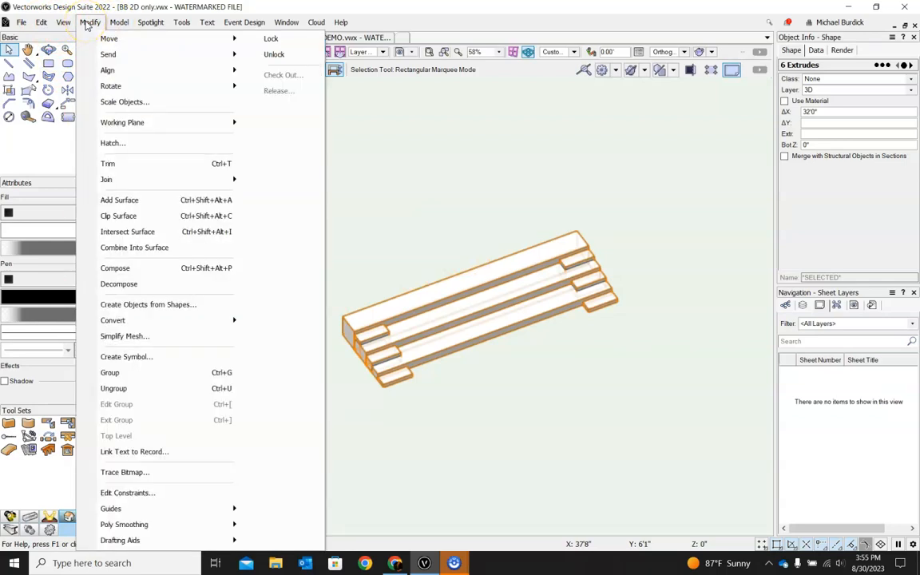
click(119, 23)
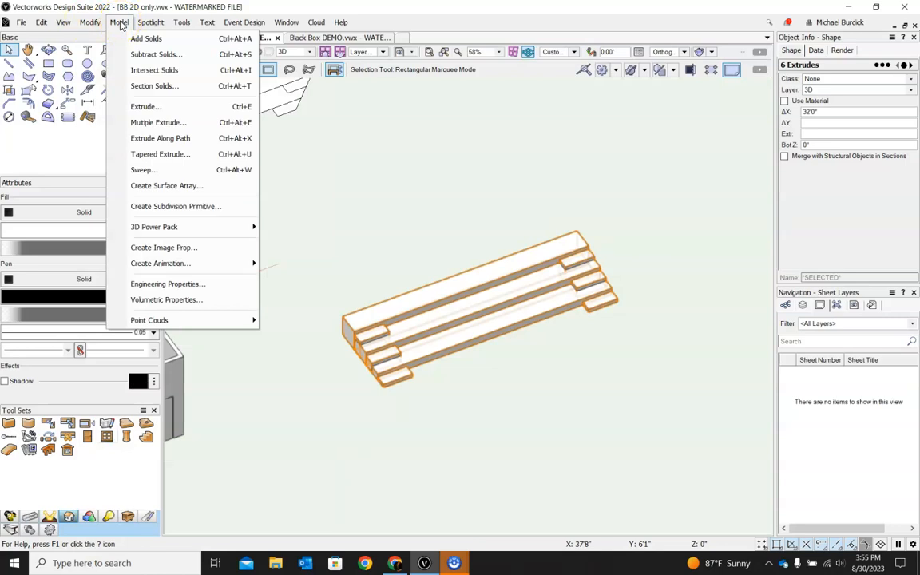
click(131, 33)
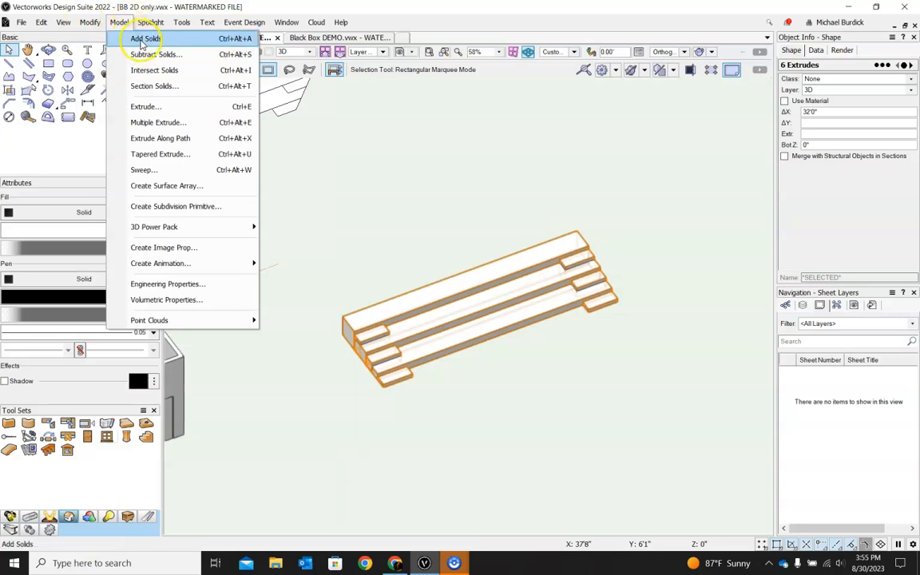
click(141, 40)
click(414, 375)
click(511, 461)
ctrl+middle_drag(550, 434, 452, 433)
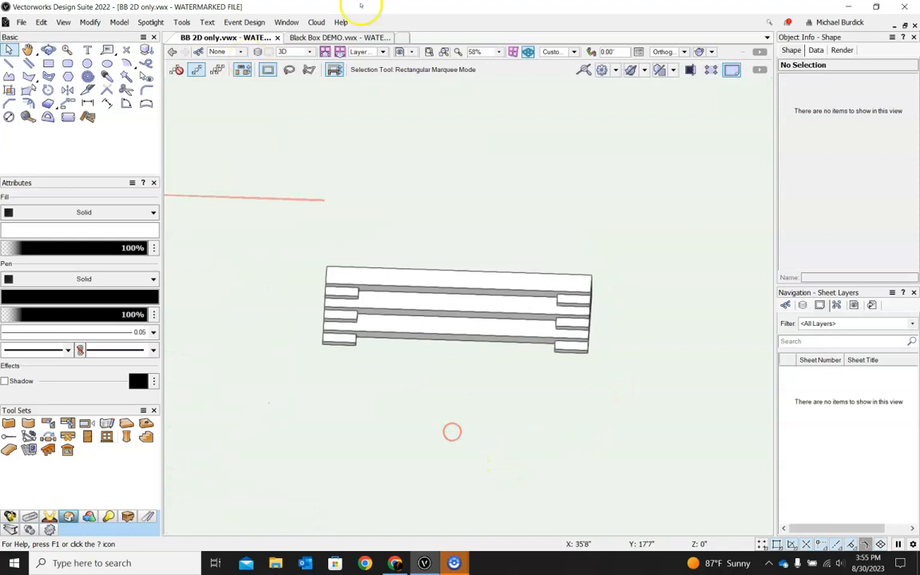
Step: Return to Top/Plan view and ungroup the trapezoidal seating riser group
click(574, 51)
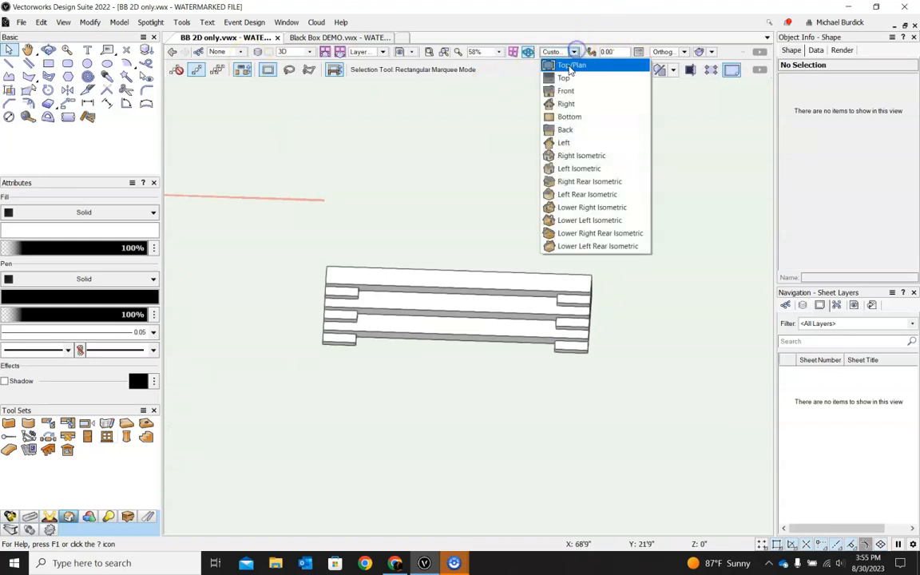
click(559, 64)
scroll(535, 220, down, 2)
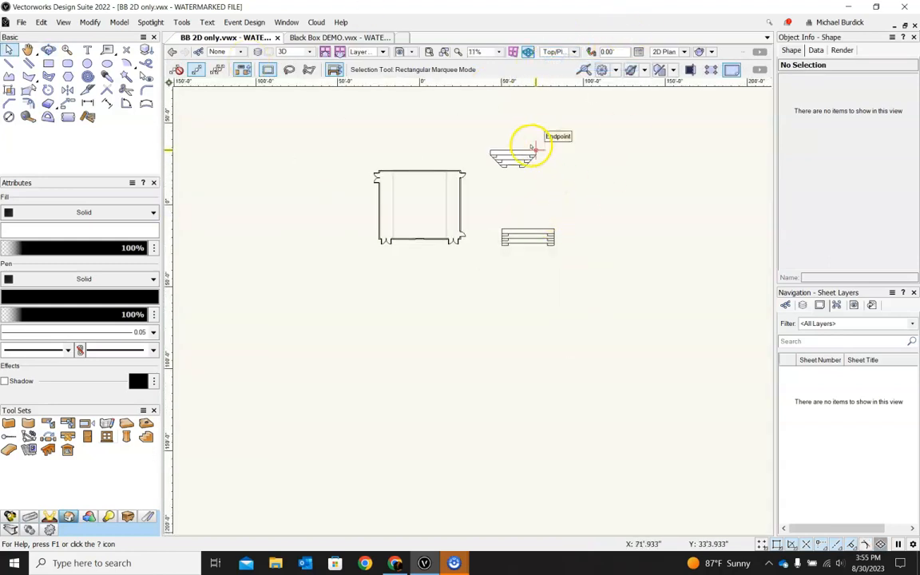
scroll(559, 135, up, 4)
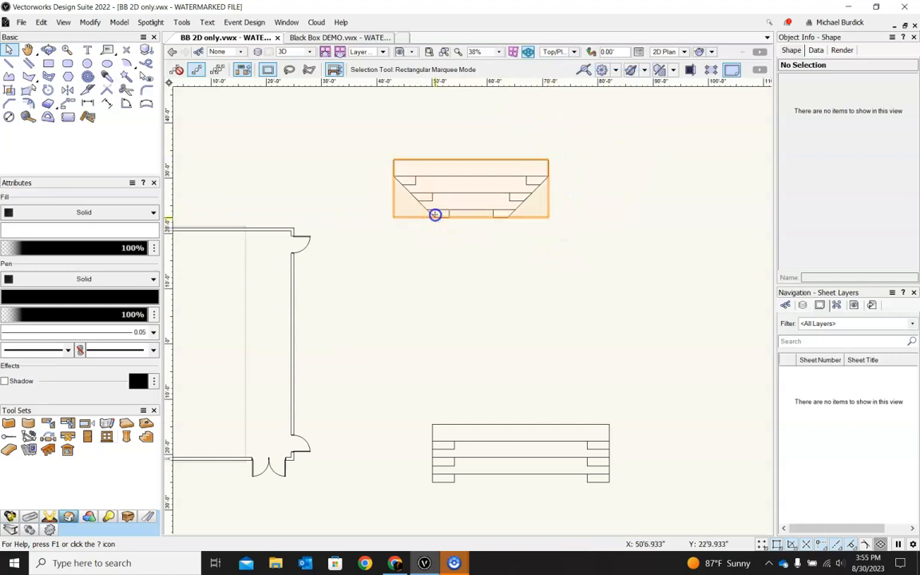
right_click(435, 214)
click(438, 433)
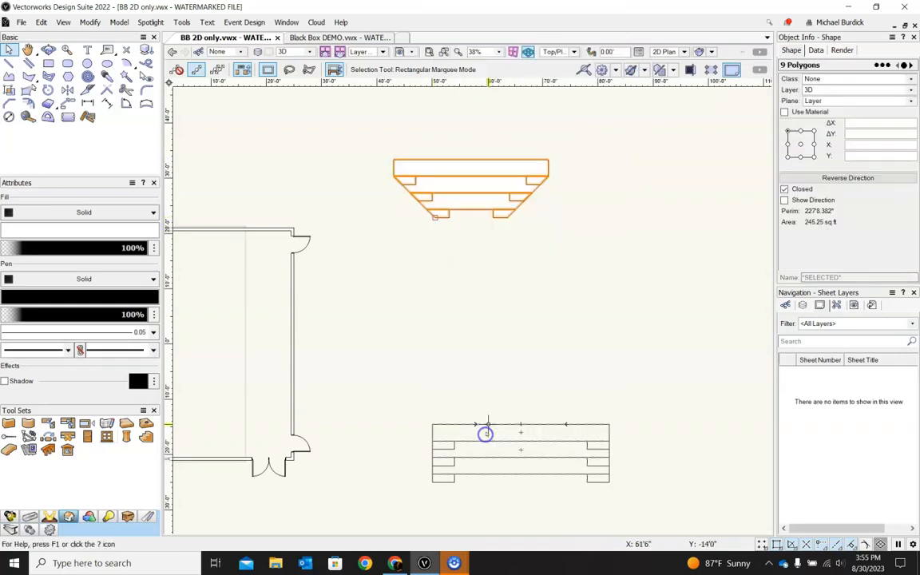
Step: Extrude the two small front corner polygons of the trapezoidal riser 6 inches
scroll(474, 210, up, 2)
scroll(474, 209, up, 2)
click(447, 273)
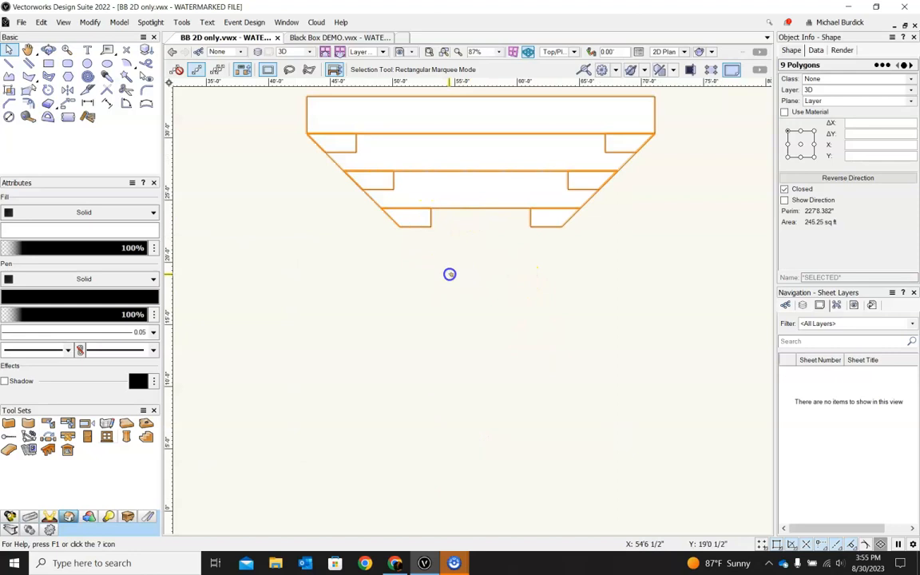
click(424, 222)
shift+click(534, 226)
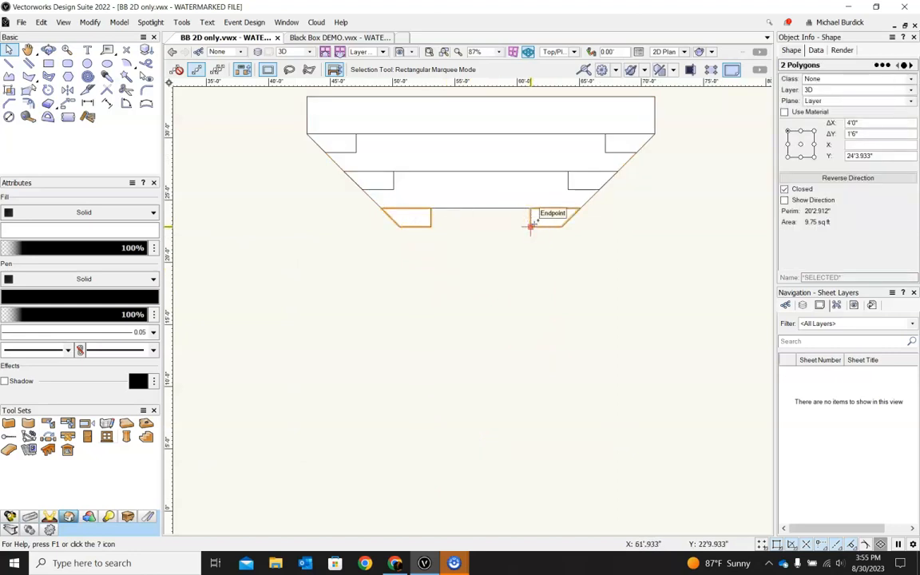
key(ctrl+e)
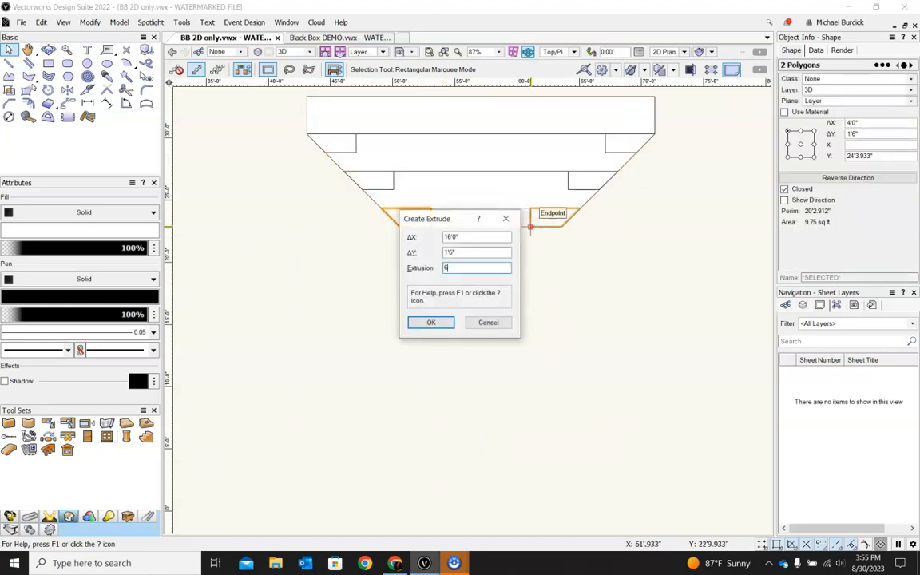
key(Return)
Step: Extrude the front 22-foot trapezoidal riser tier 1 foot
click(519, 209)
key(ctrl+e)
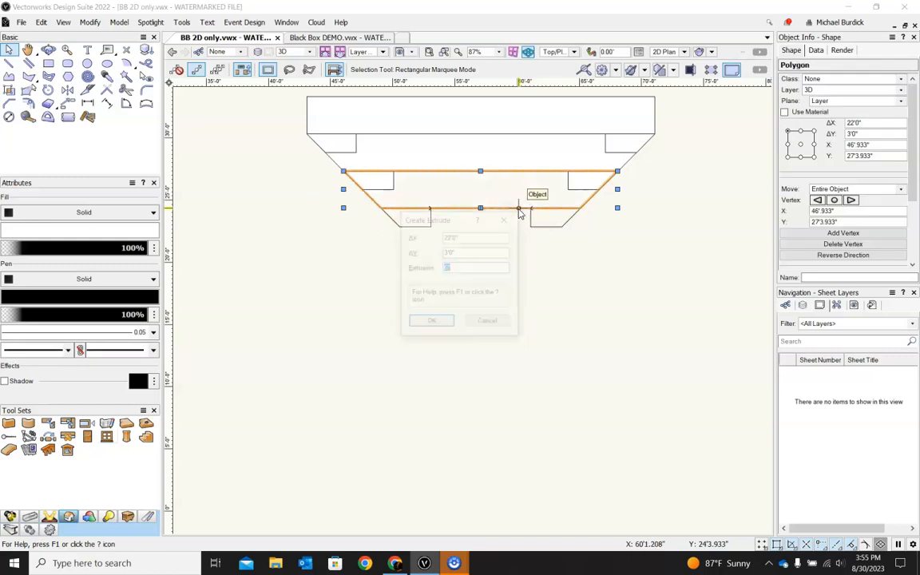
key(Return)
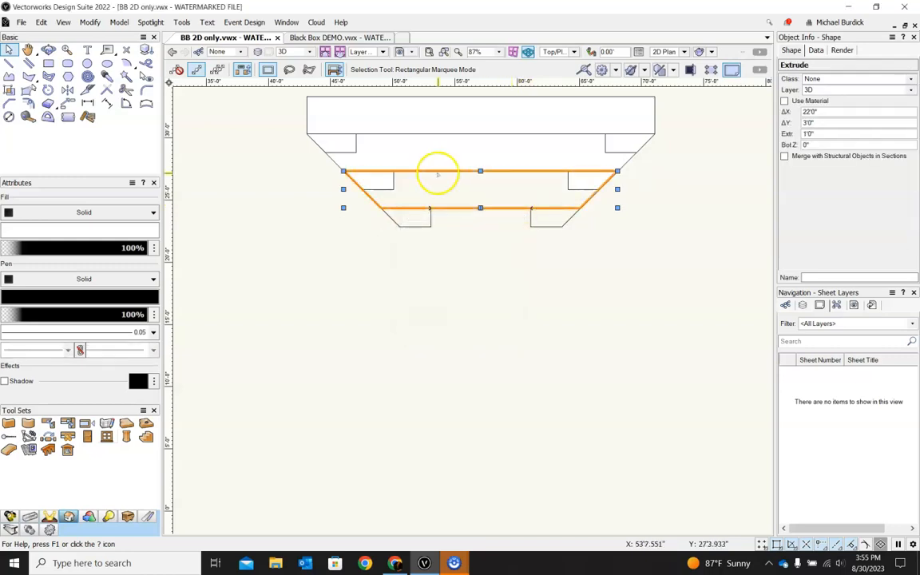
Step: Extrude the two corner polygons of the second trapezoidal riser tier 18 inches
click(391, 189)
click(562, 183)
click(589, 179)
click(382, 180)
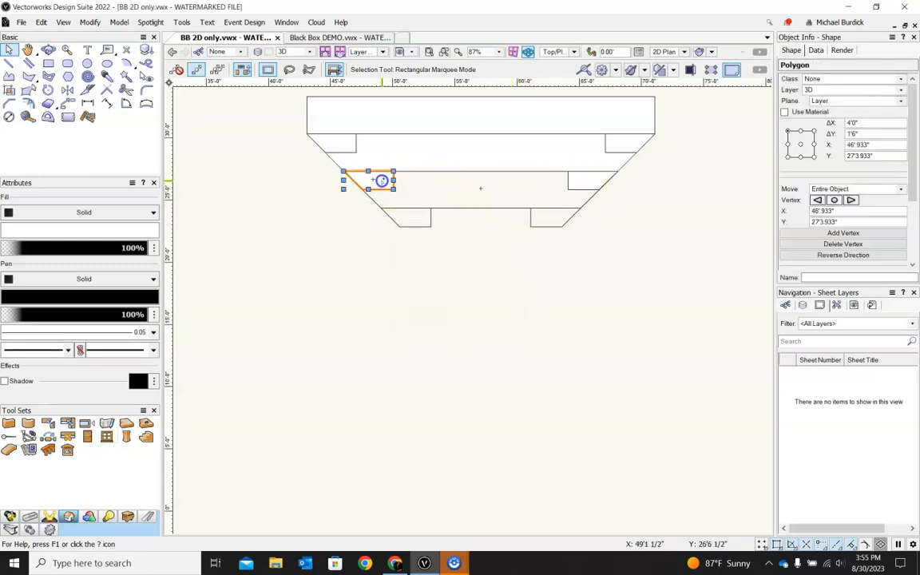
shift+click(569, 183)
key(ctrl+e)
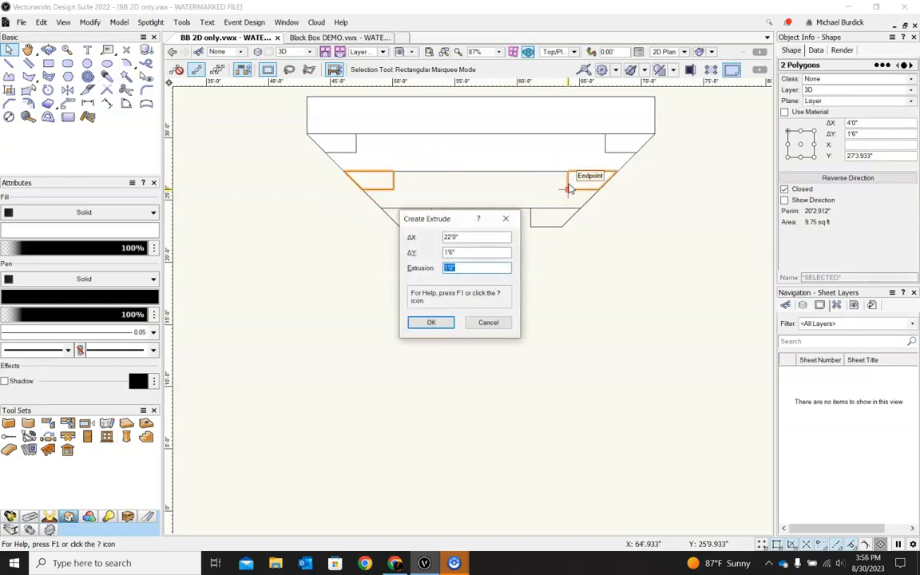
text(18)
key(Return)
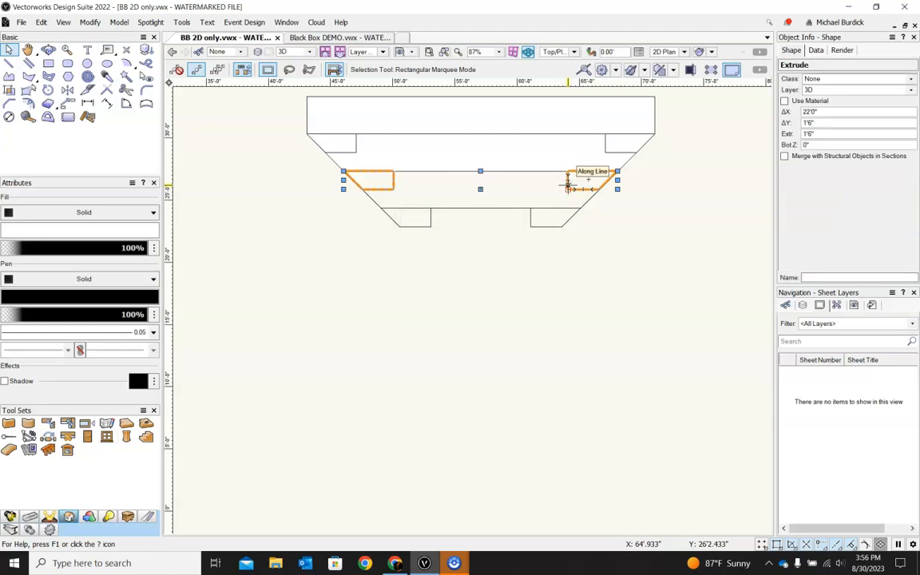
Step: Extrude the 28-foot middle trapezoidal riser tier 2 feet
click(523, 157)
key(ctrl+e)
key(Return)
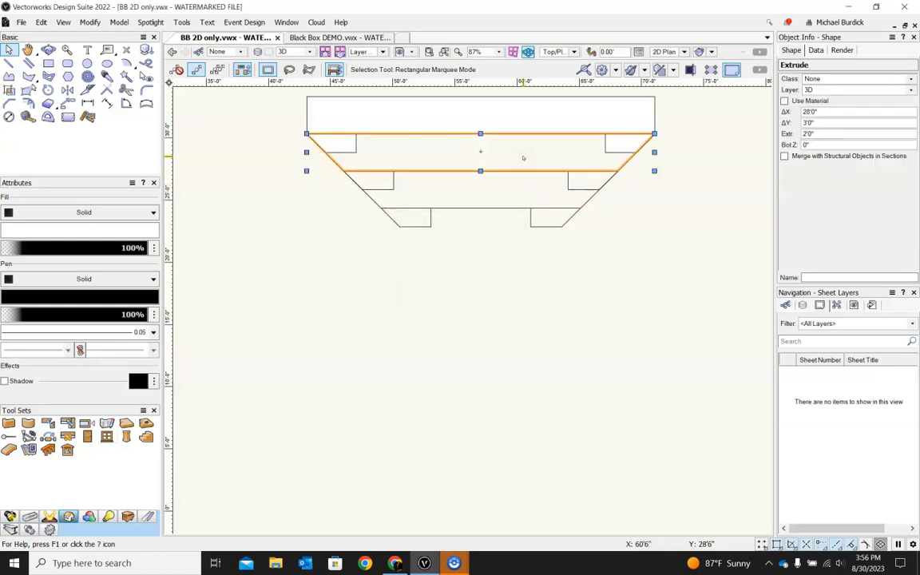
Step: Extrude the two back corner polygons of the trapezoidal riser 30 inches
click(341, 146)
click(619, 148)
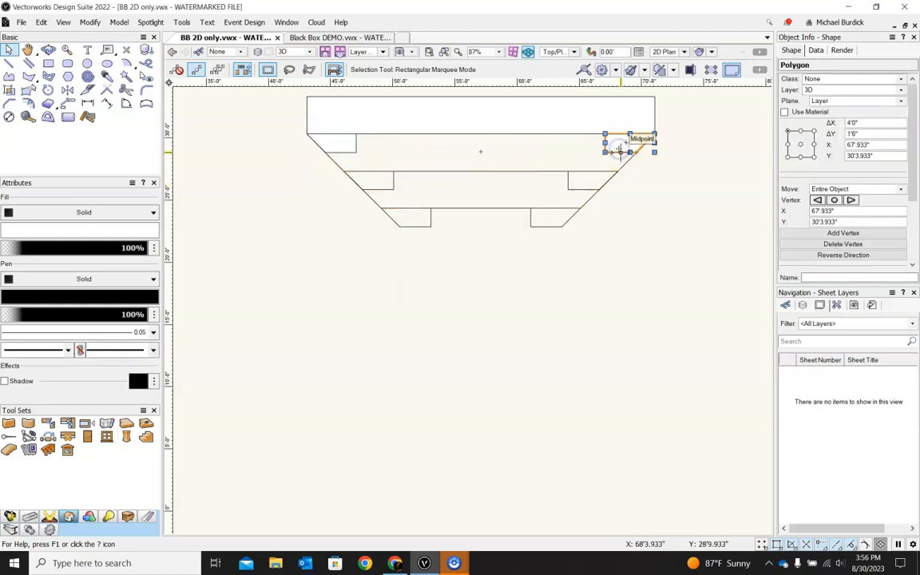
shift+click(356, 147)
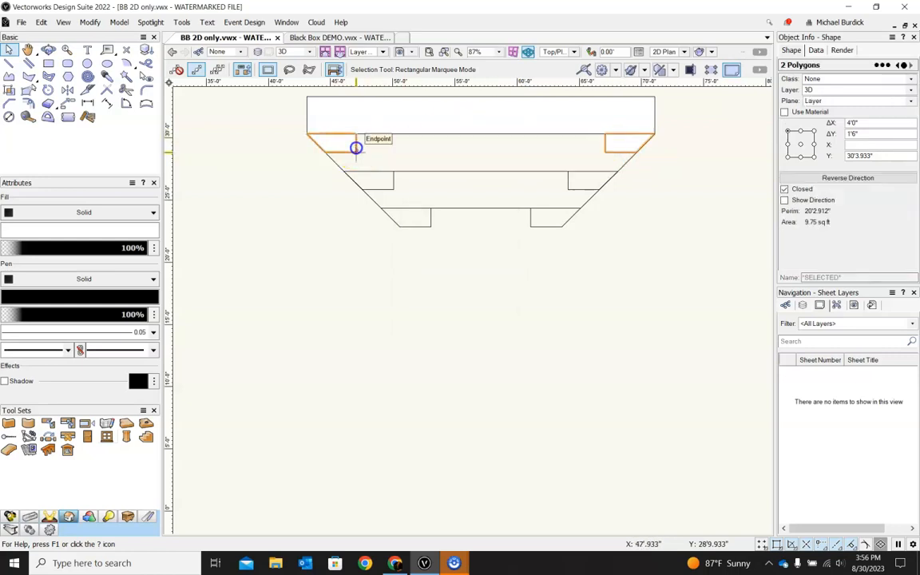
key(ctrl+e)
text(30)
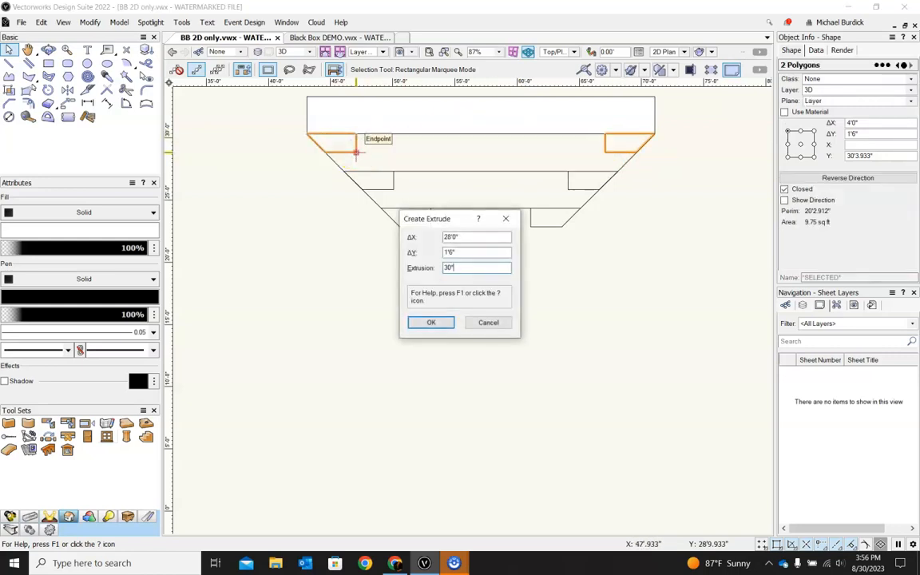
key(Return)
Step: Extrude the rear rectangular riser tier 3 feet
click(381, 126)
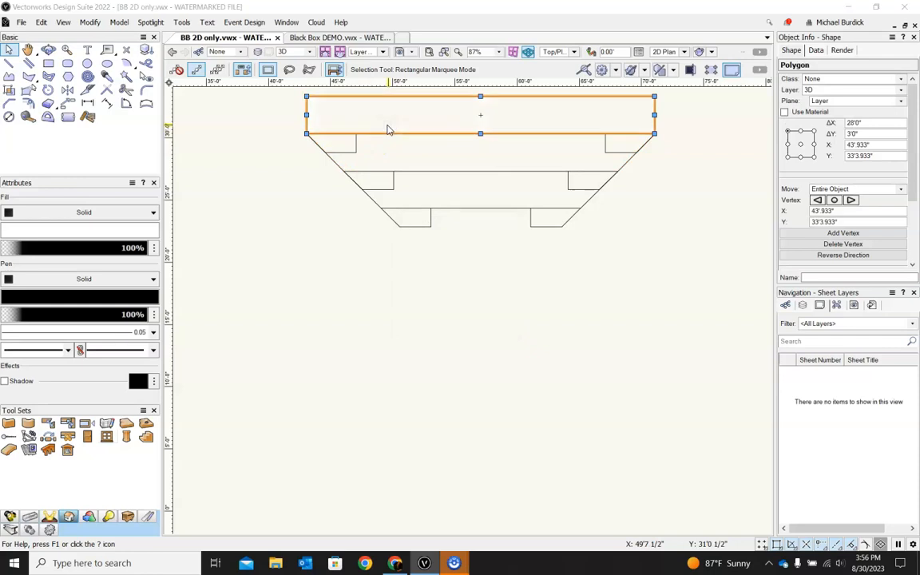
key(ctrl+e)
text(3')
key(Return)
Step: Select all six trapezoidal riser extrusions and combine them into one solid with Add Solids
click(444, 278)
scroll(500, 292, down, 1)
ctrl+middle_drag(506, 308, 569, 160)
drag(277, 127, 615, 316)
click(119, 22)
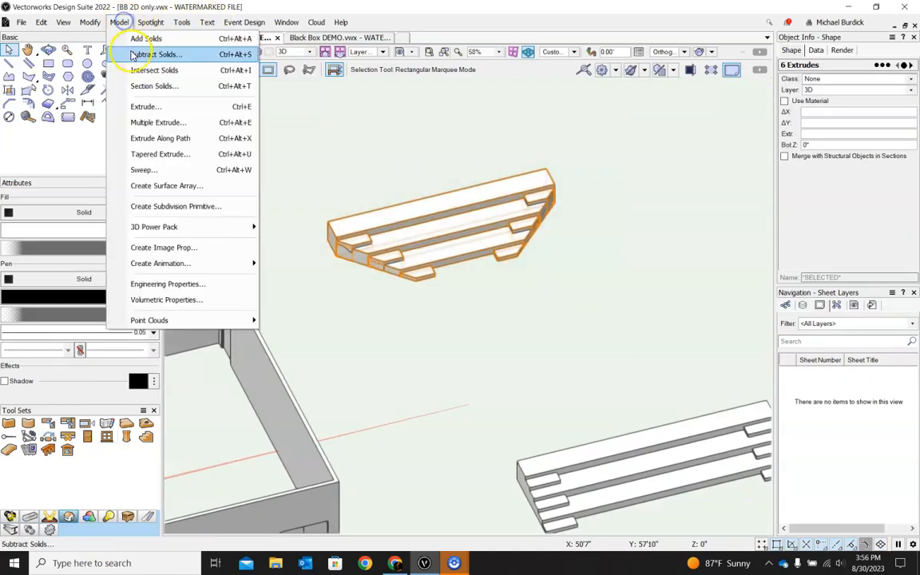
click(144, 37)
ctrl+middle_drag(608, 203, 586, 199)
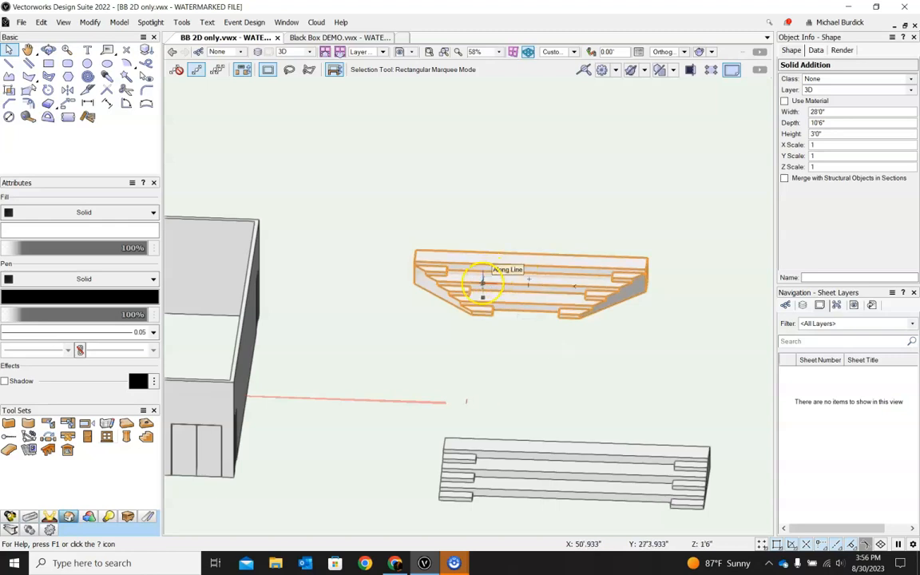
Step: Review the room and both riser solids in 3D, then return to Top/Plan view
click(704, 161)
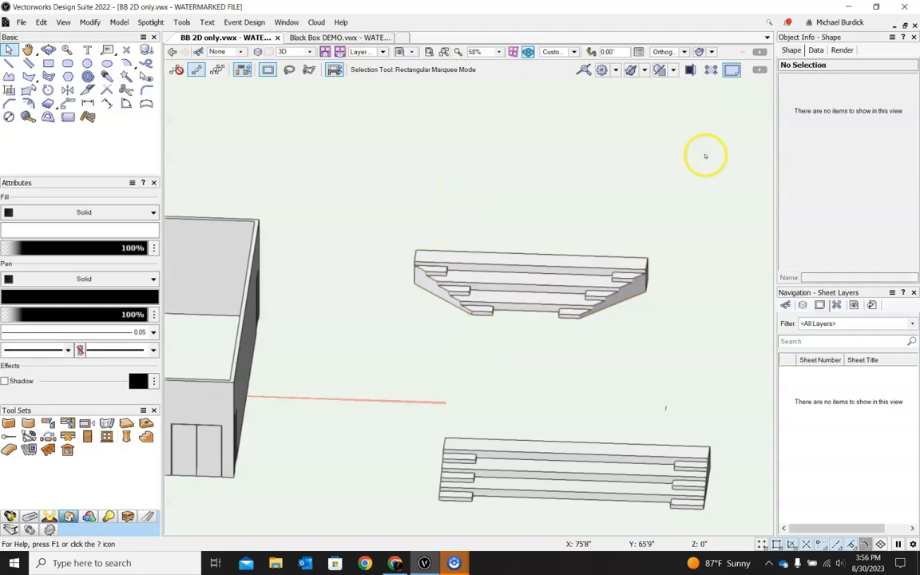
scroll(705, 156, down, 2)
ctrl+middle_drag(682, 168, 706, 327)
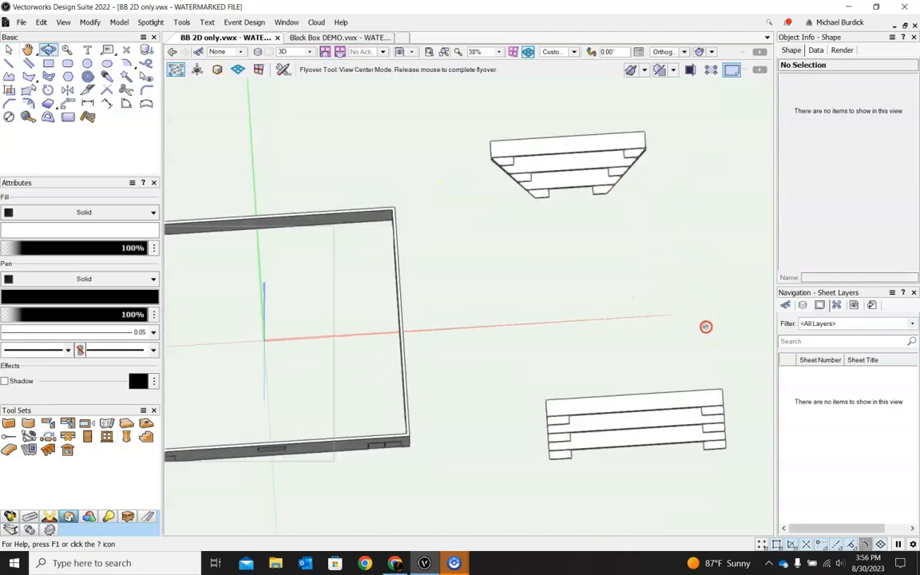
click(573, 52)
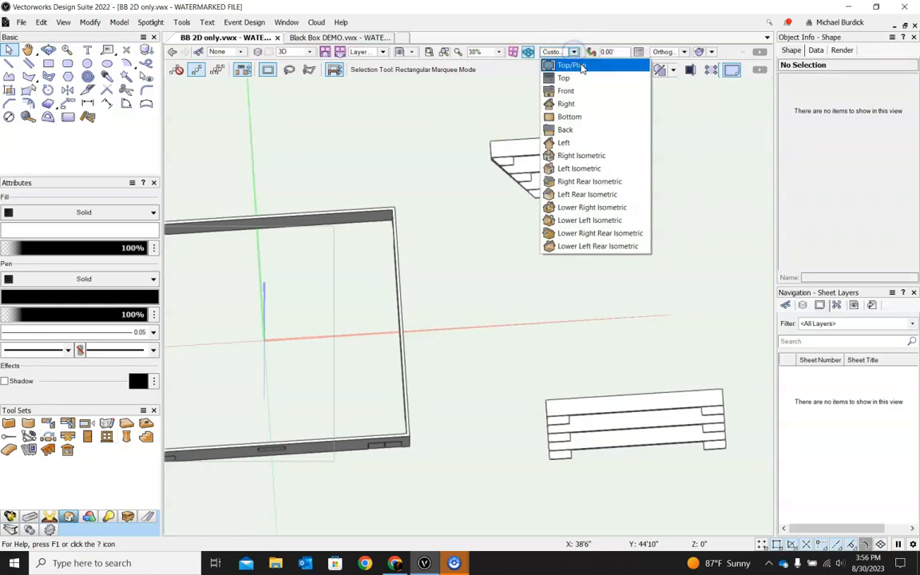
click(582, 67)
scroll(616, 255, down, 3)
scroll(617, 384, up, 2)
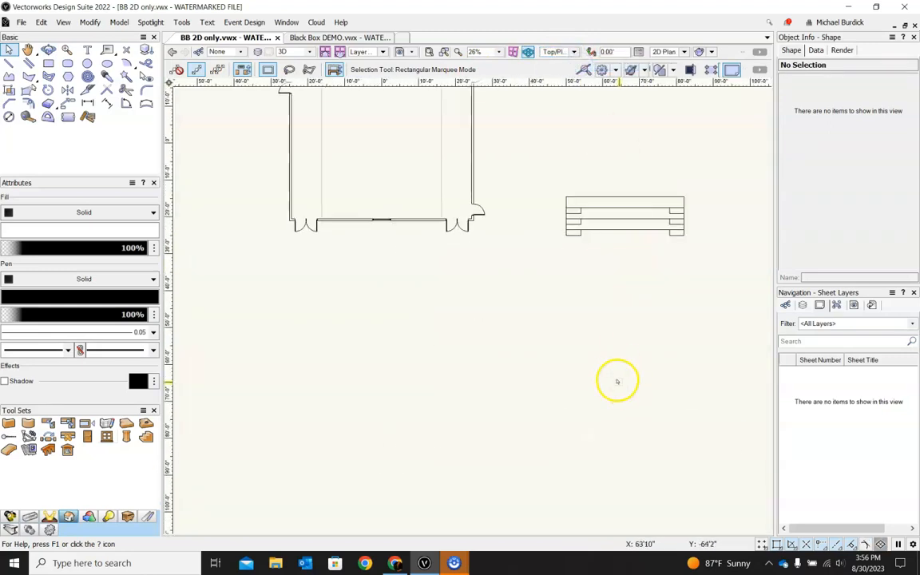
drag(618, 198, 378, 159)
click(516, 199)
ctrl+middle_drag(478, 277, 485, 191)
ctrl+middle_drag(485, 273, 589, 229)
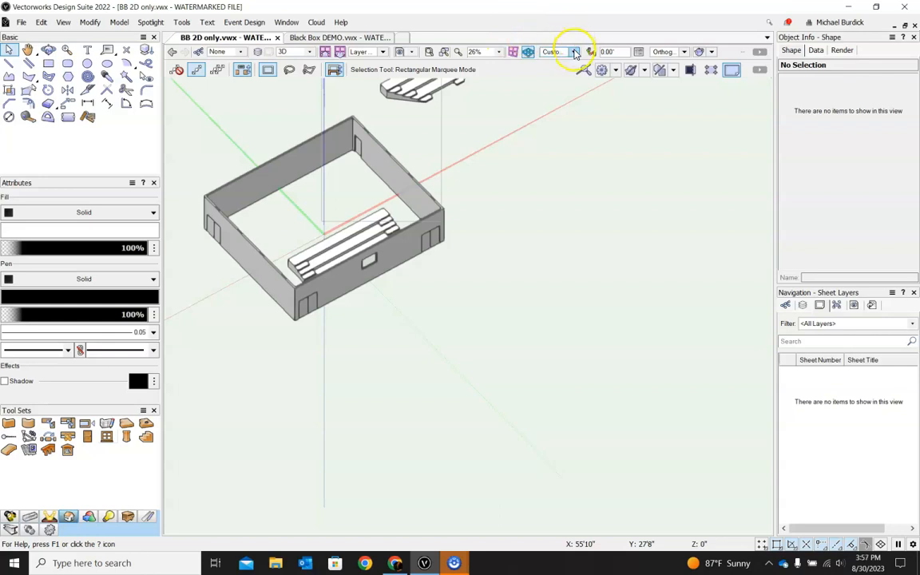
click(563, 51)
click(569, 65)
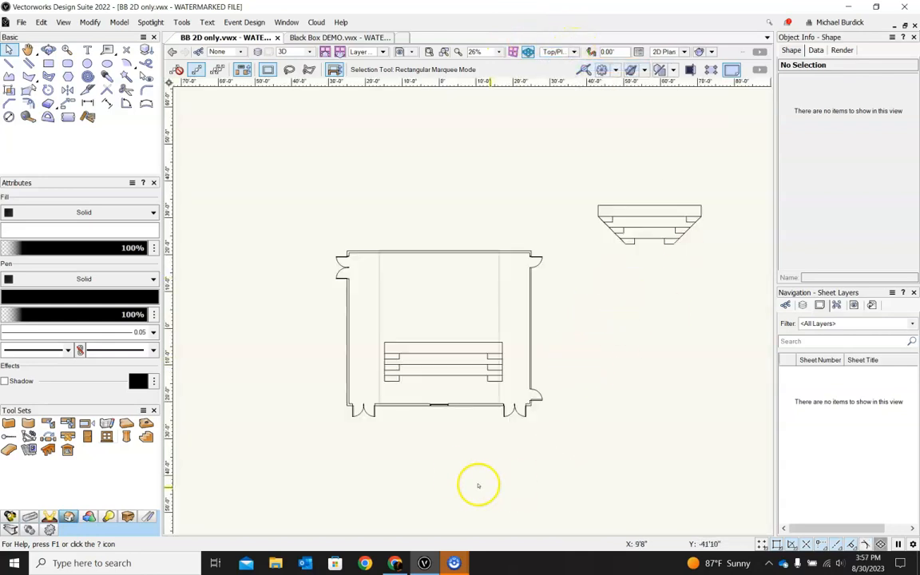
scroll(462, 477, up, 2)
Step: Assign the south wall to a new class named WALL South
click(389, 366)
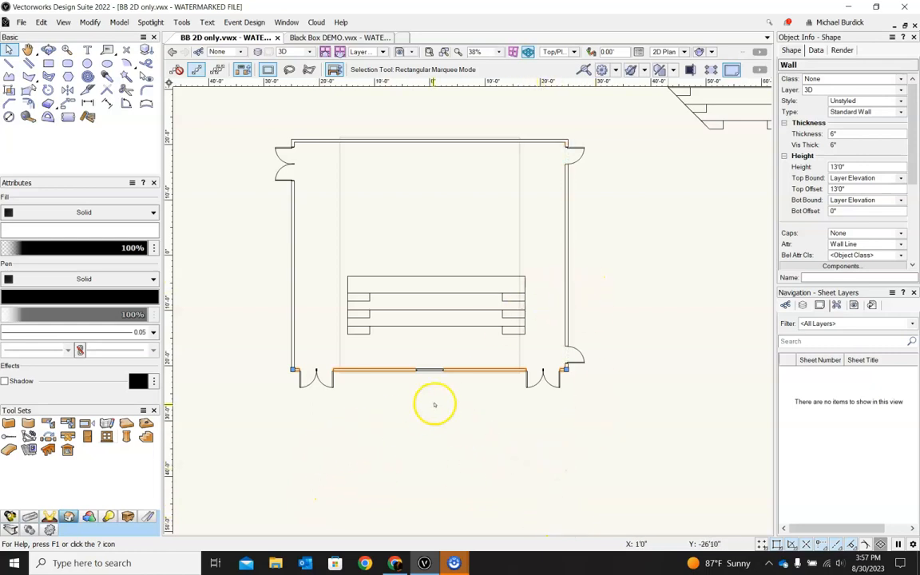
click(456, 371)
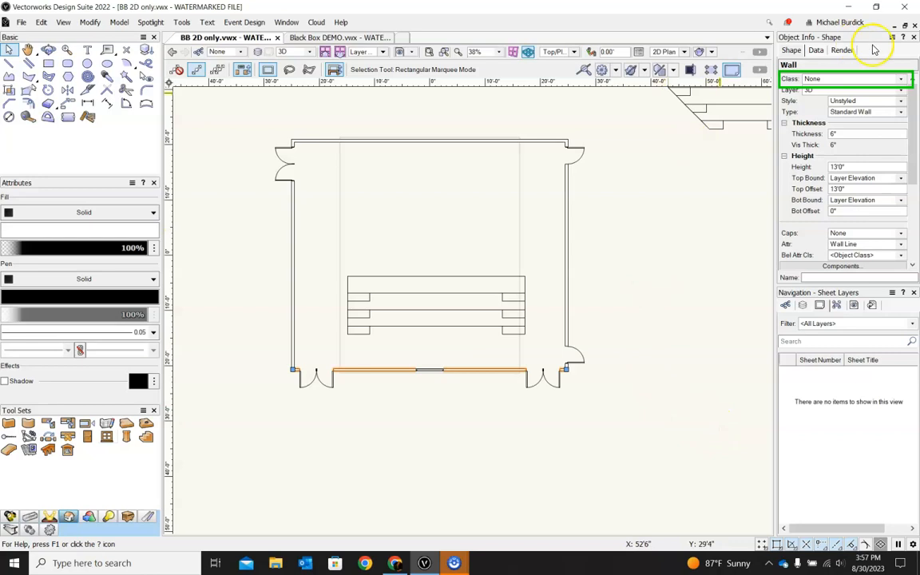
click(901, 79)
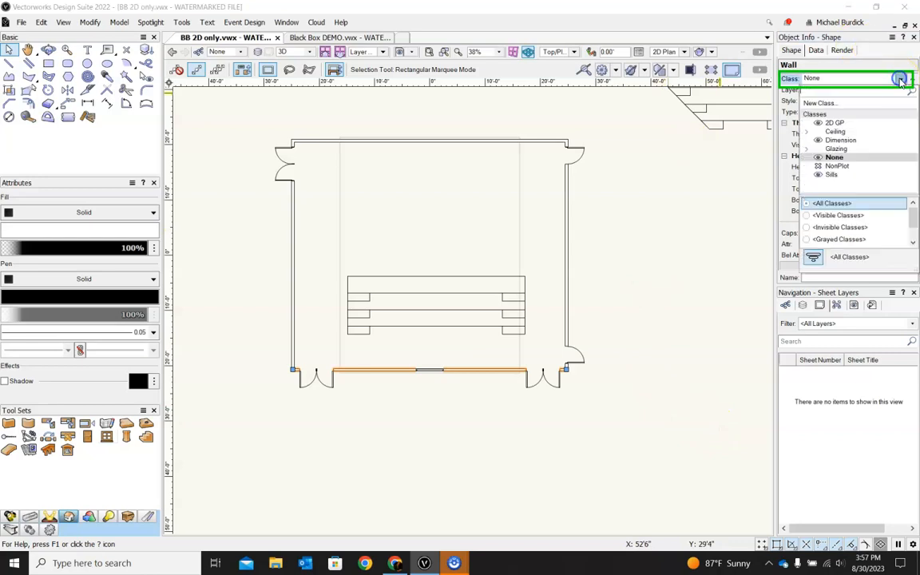
click(832, 103)
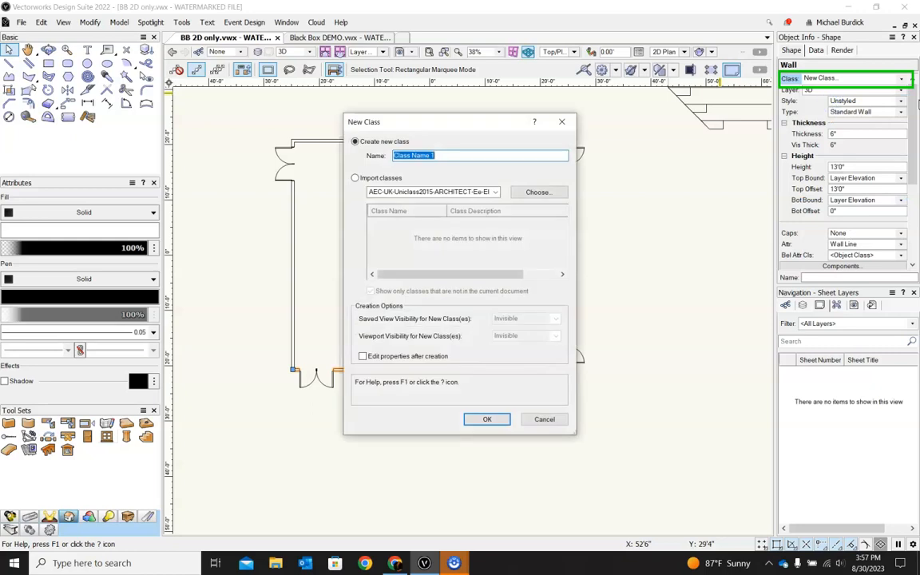
text(WALL South)
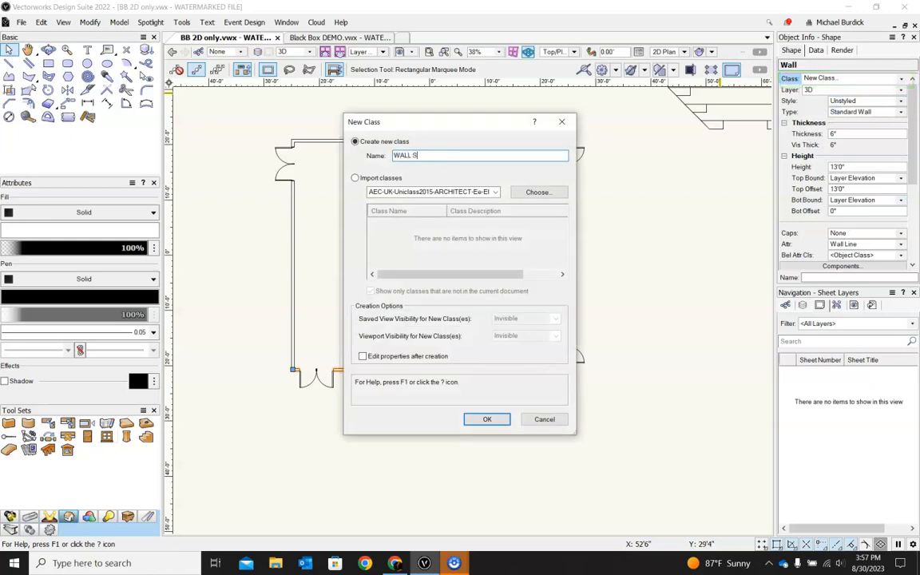
click(484, 419)
Step: Assign the west wall to a new class named WALL West
click(291, 342)
click(790, 50)
click(852, 79)
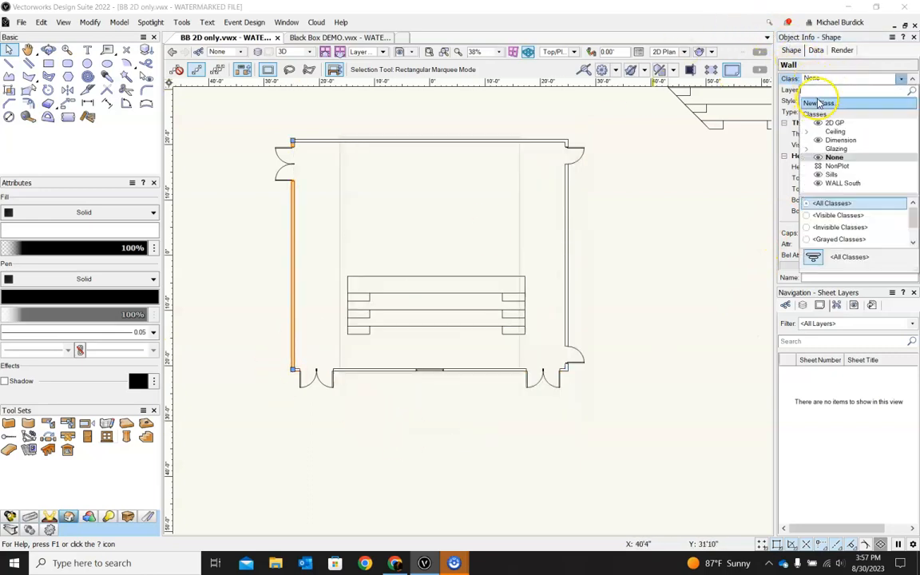
click(820, 101)
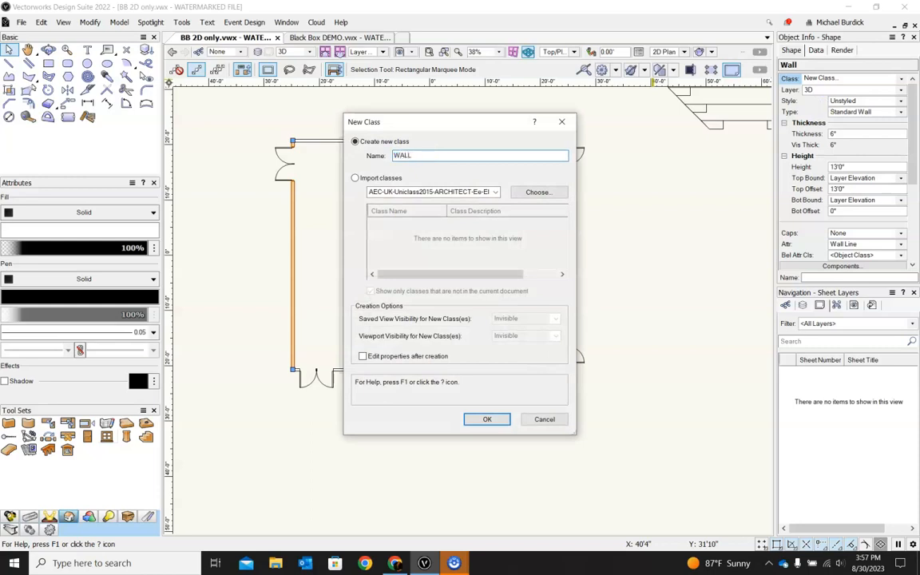
text(WALL West)
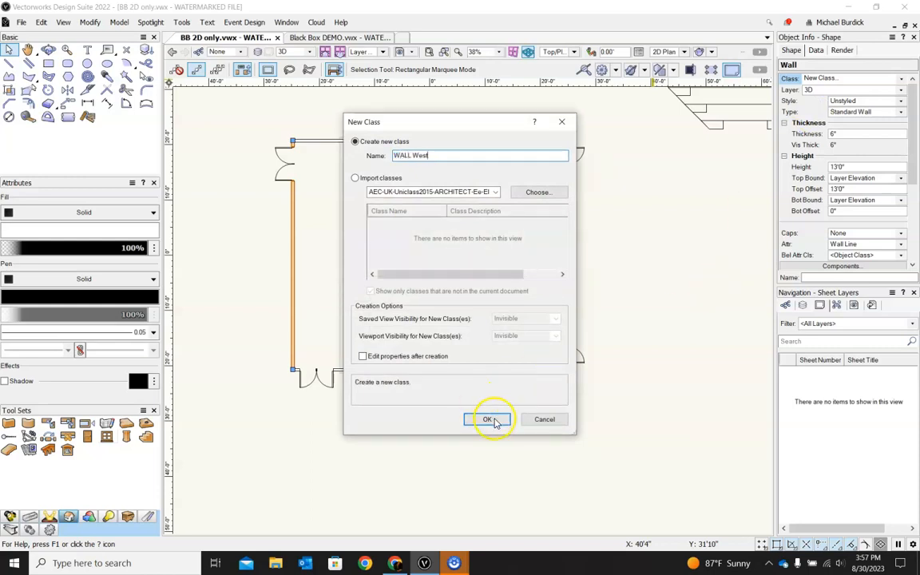
click(488, 419)
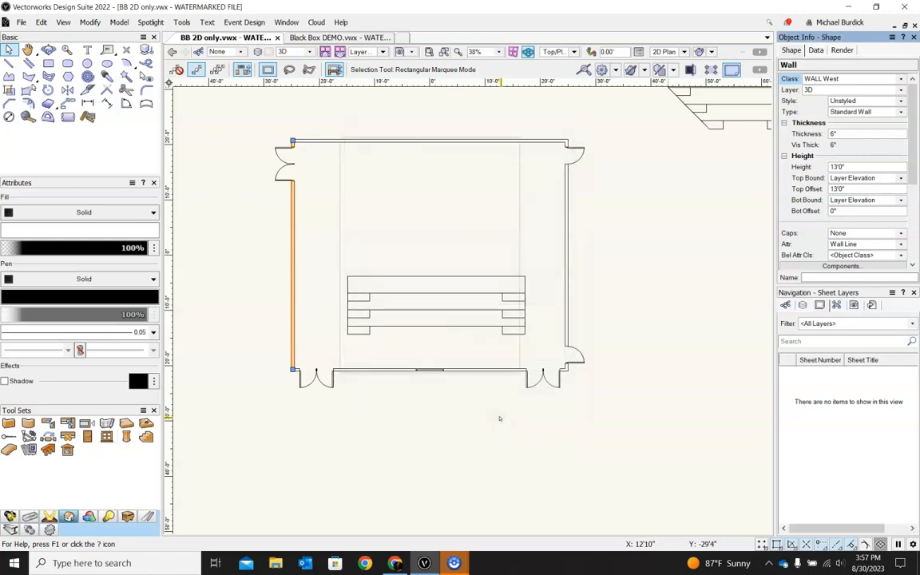
Step: Switch to Normal Perspective and move the rectangular riser solid toward the wall opposite the booth window
click(382, 431)
ctrl+middle_drag(358, 438, 421, 247)
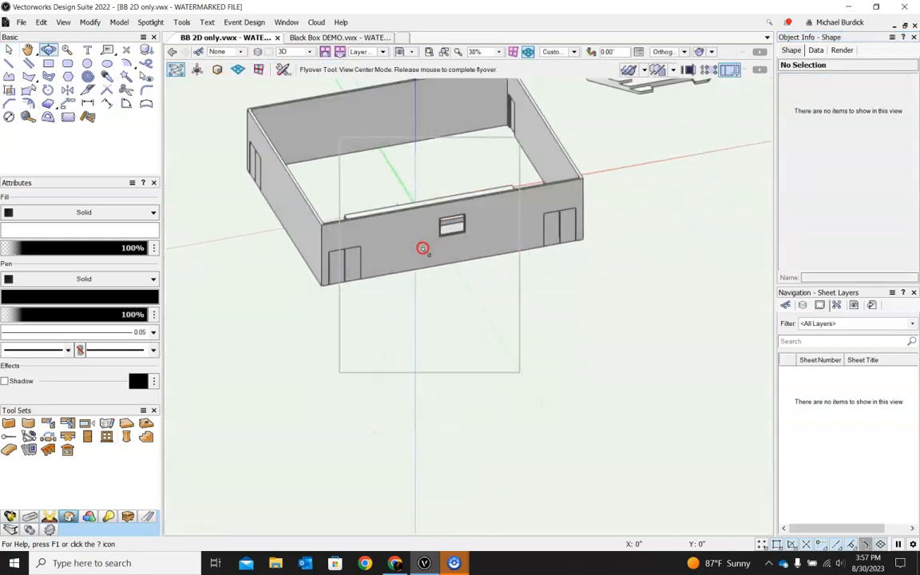
click(684, 51)
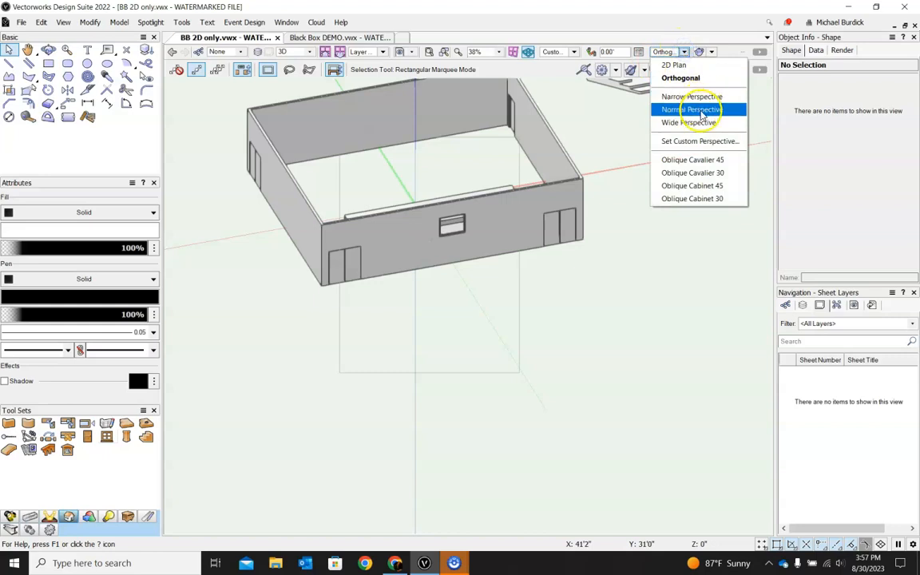
click(691, 110)
ctrl+middle_drag(630, 140, 595, 381)
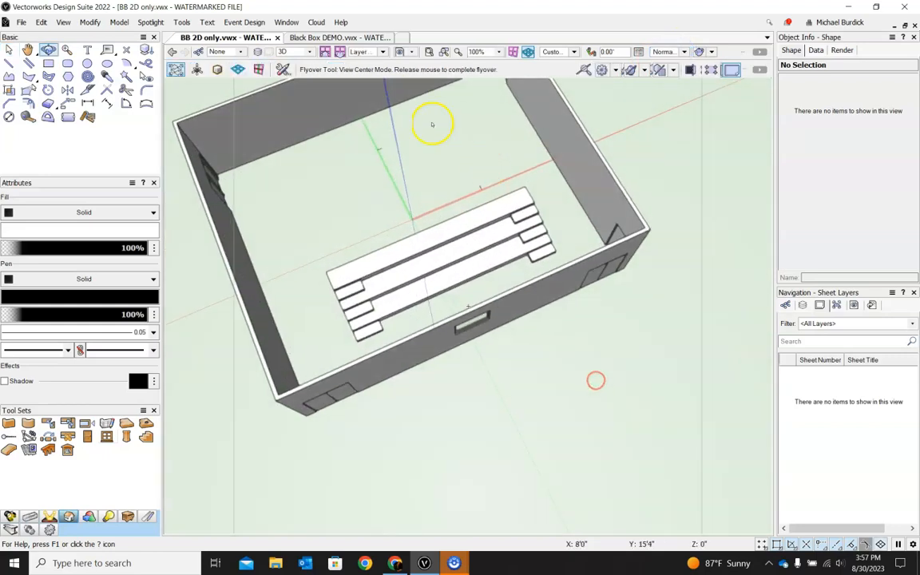
key(x)
drag(428, 261, 387, 129)
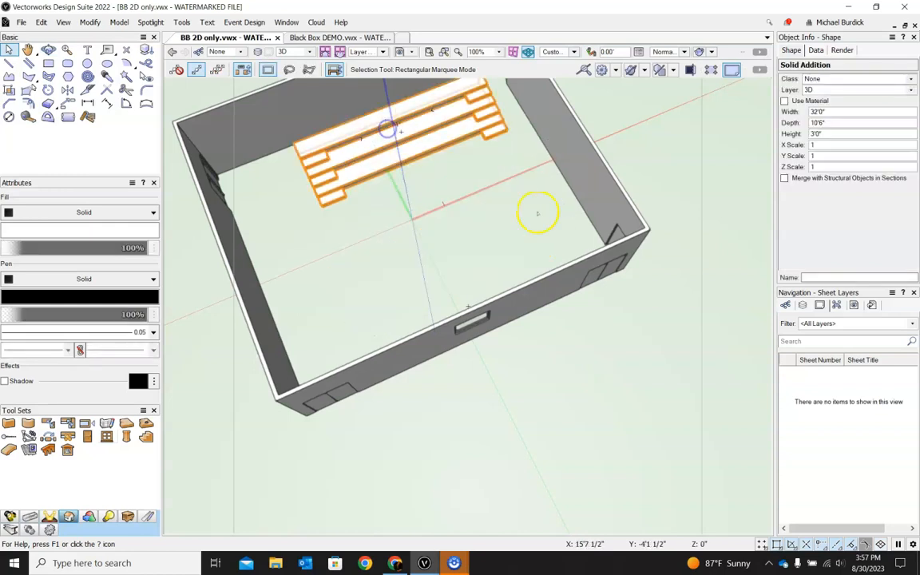
Step: Hide the WALL South class to see into the room
ctrl+middle_drag(621, 385, 519, 188)
key(x)
click(475, 239)
ctrl+middle_drag(475, 240, 537, 344)
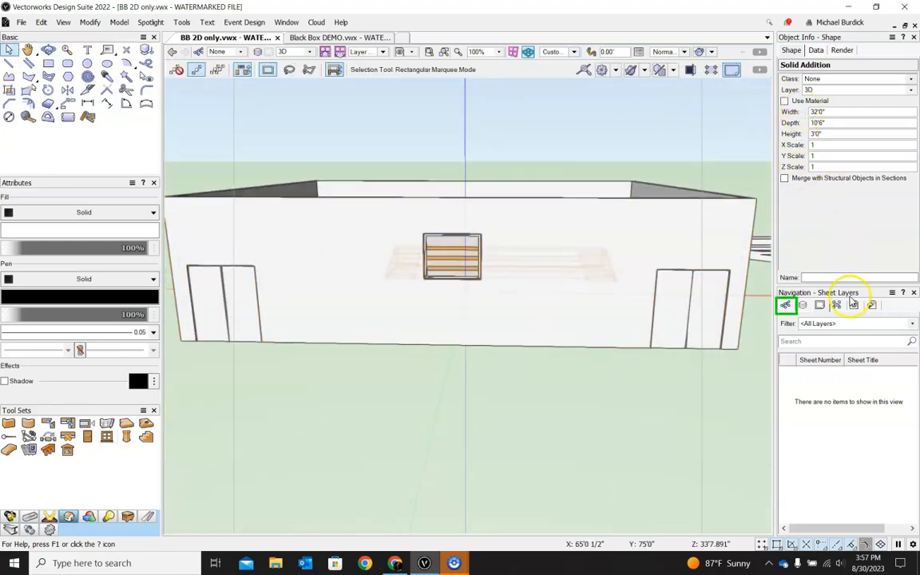
click(786, 305)
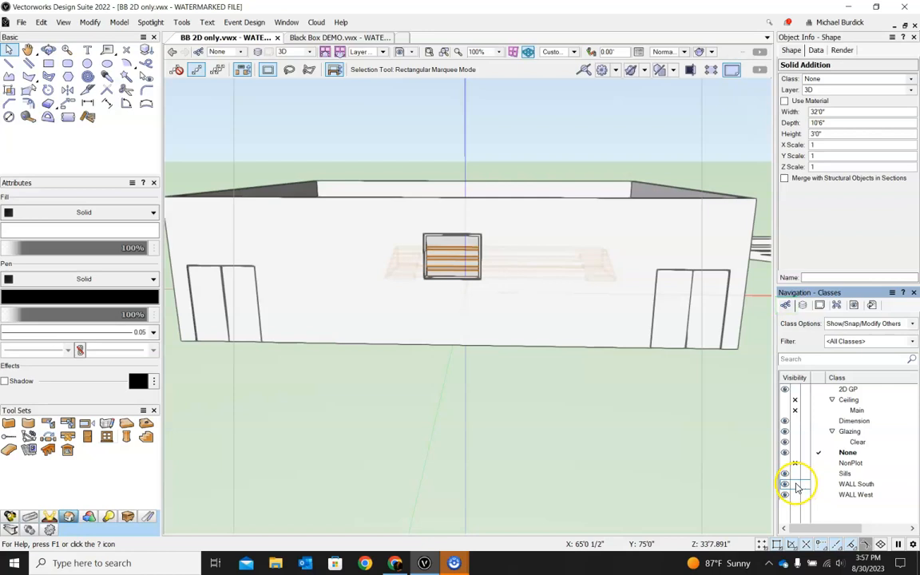
click(796, 485)
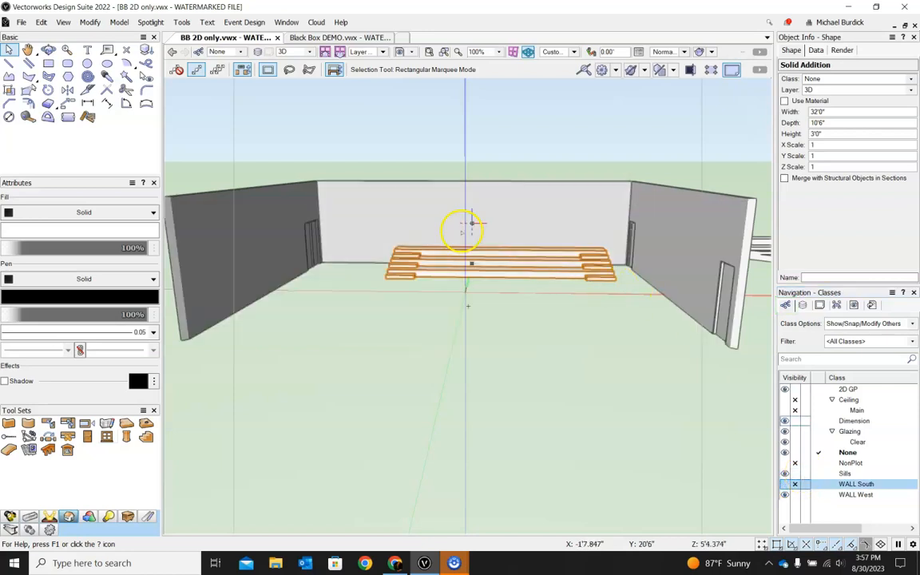
scroll(468, 228, up, 3)
ctrl+shift+middle_drag(631, 390, 616, 413)
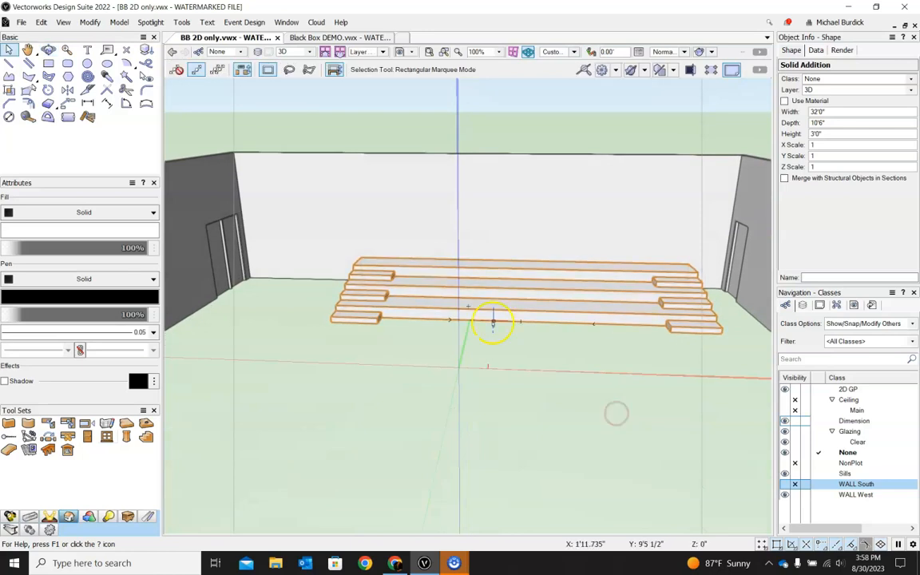
scroll(493, 321, down, 2)
ctrl+middle_drag(533, 221, 542, 336)
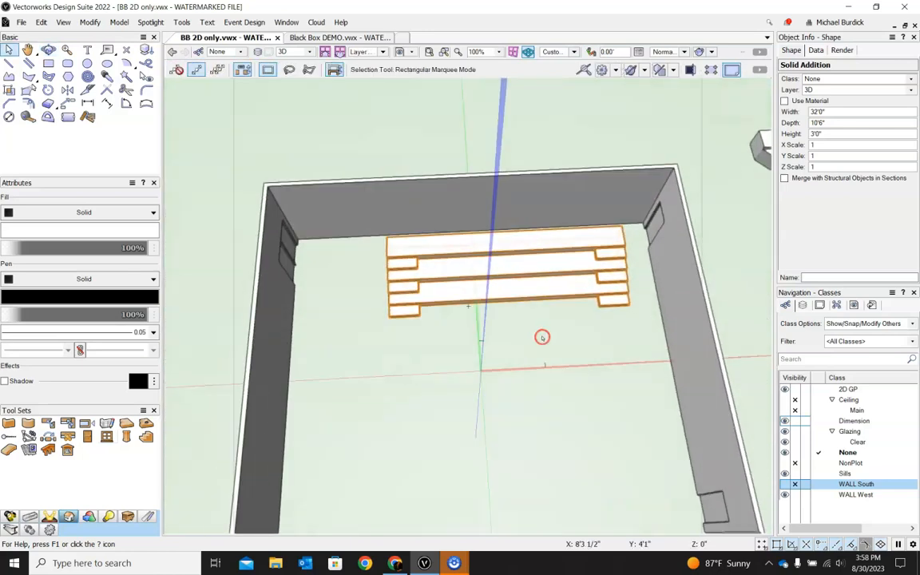
scroll(401, 237, down, 2)
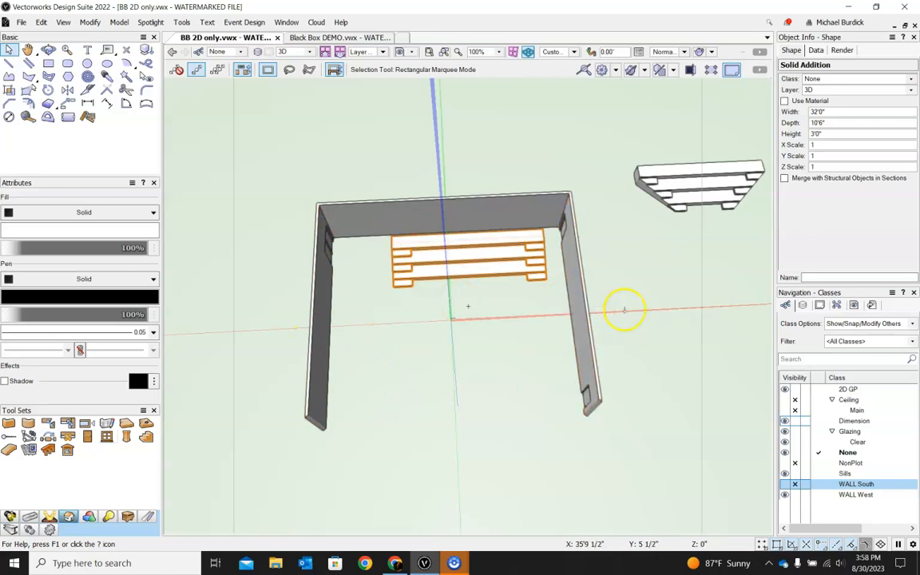
Step: Save the drawing as a new file named Black Box 3D
click(21, 22)
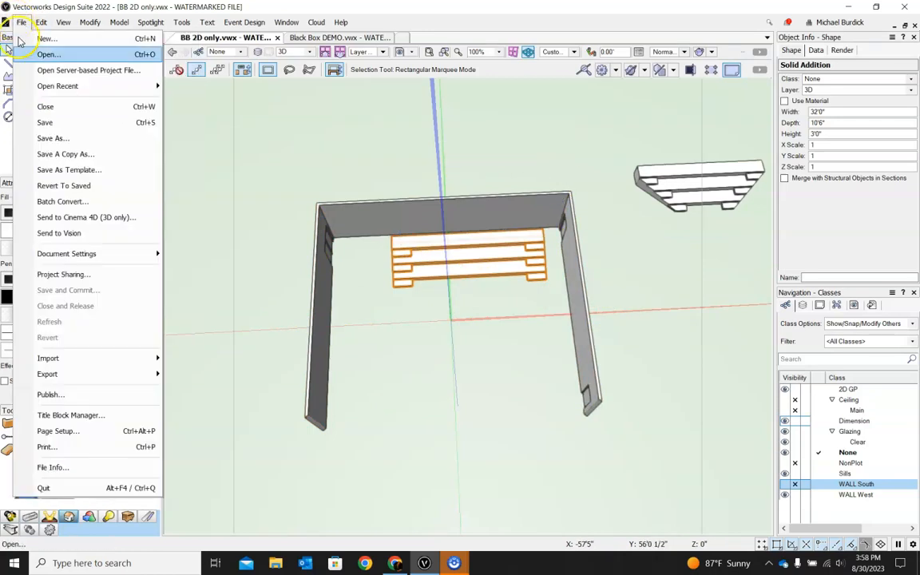
click(50, 138)
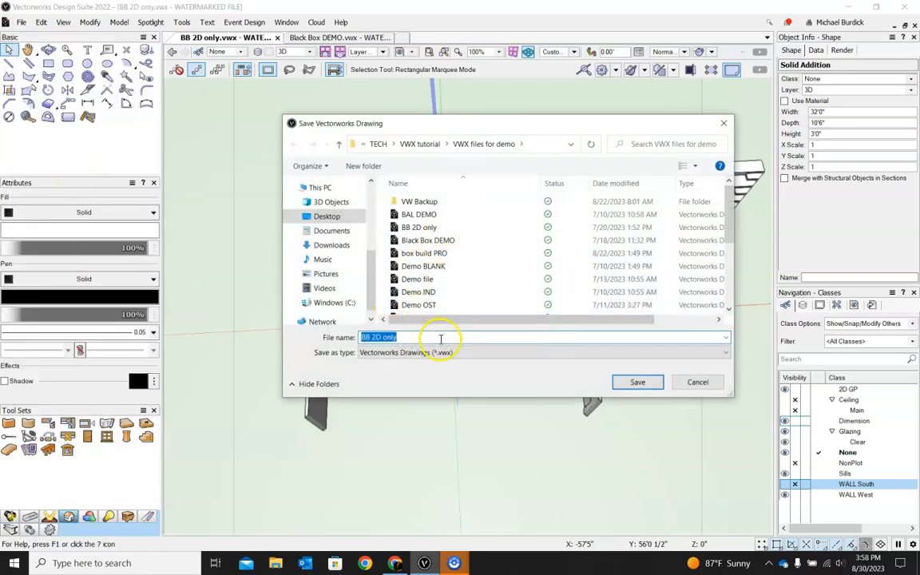
key(BackSpace)
key(BackSpace)
key(BackSpace)
key(BackSpace)
key(BackSpace)
key(BackSpace)
key(BackSpace)
key(BackSpace)
key(BackSpace)
text(Black Bo)
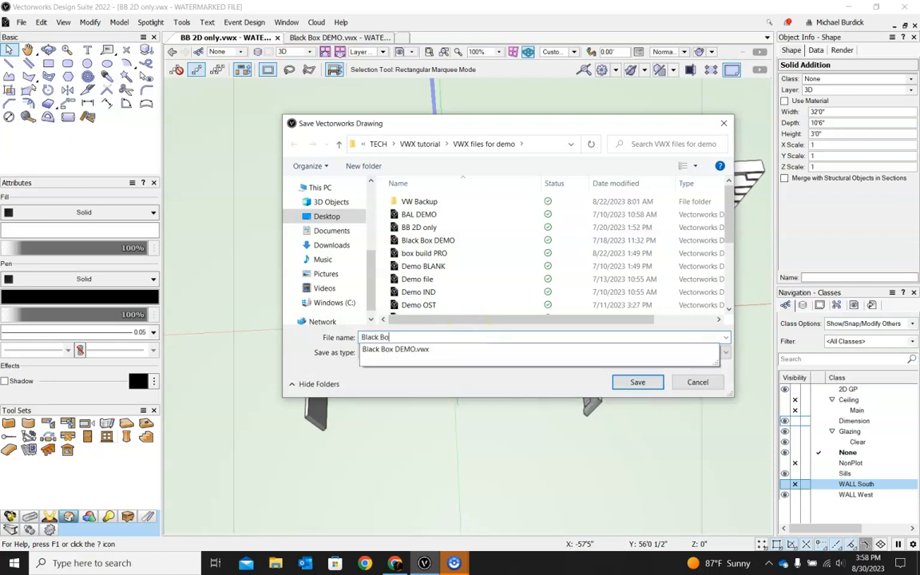
text(x 3D)
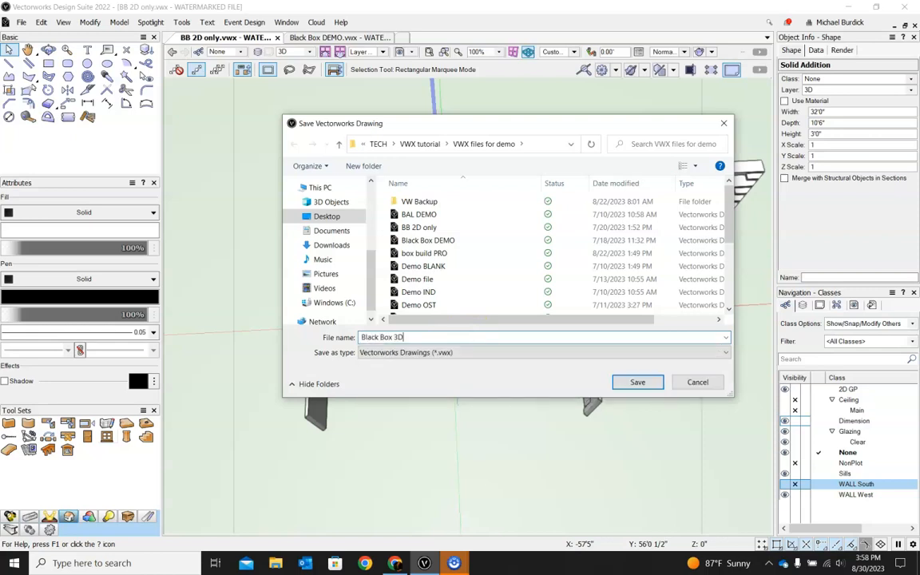
click(639, 382)
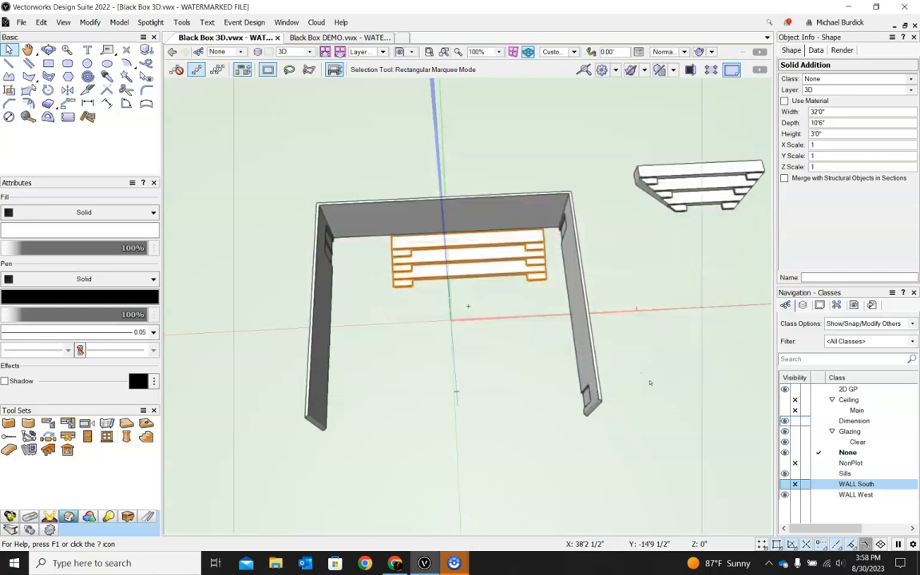
ctrl+middle_drag(644, 414, 621, 335)
click(786, 484)
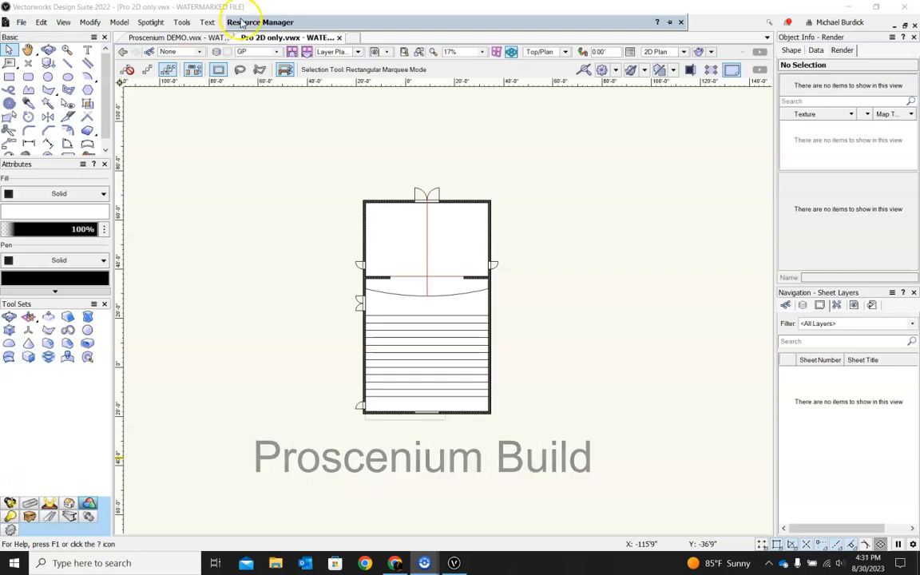
click(680, 23)
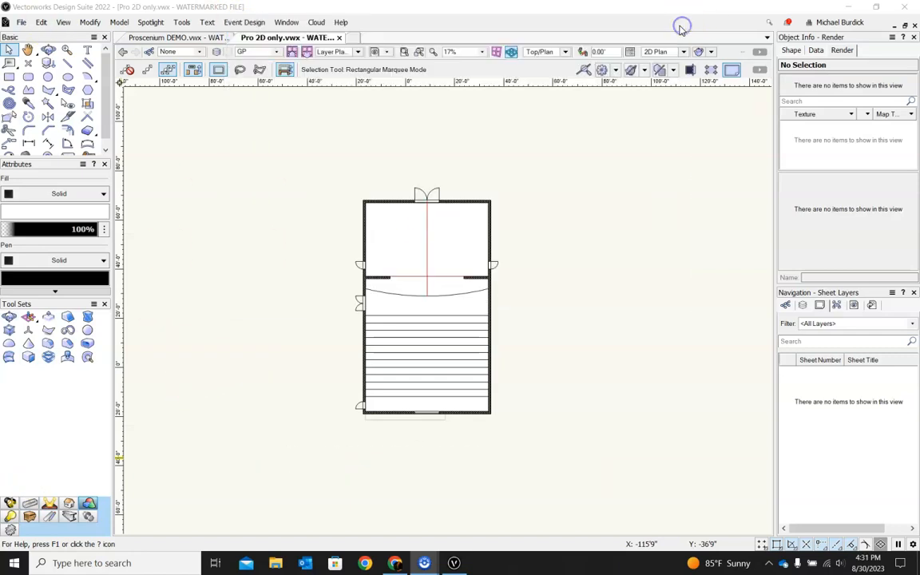
Step: Switch between the open drawings and inspect the Pro 2D only floor plan group in 3D and top view
click(184, 38)
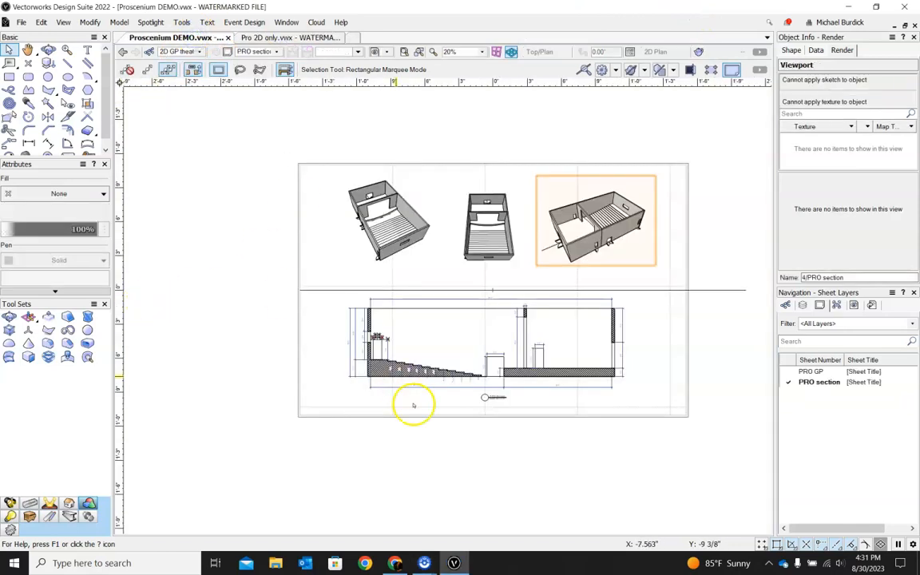
click(255, 38)
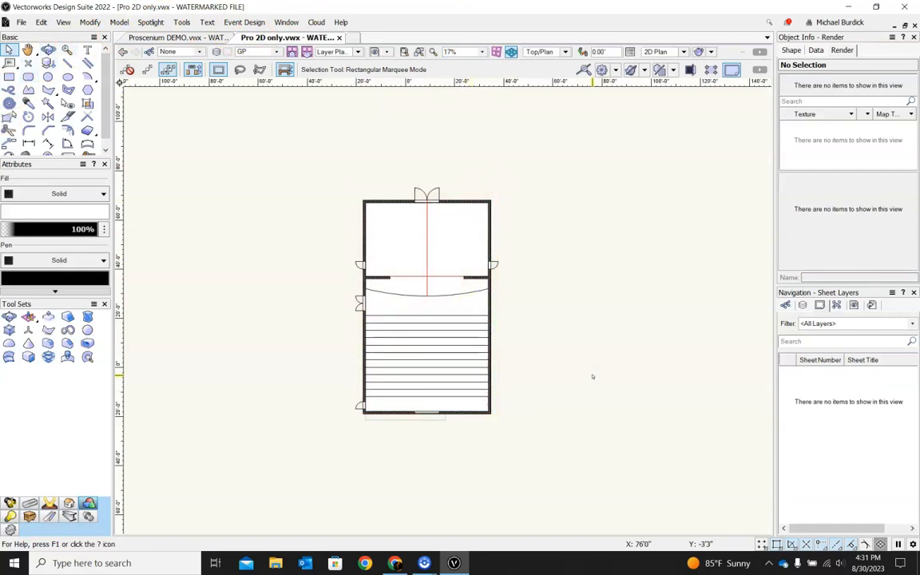
click(494, 299)
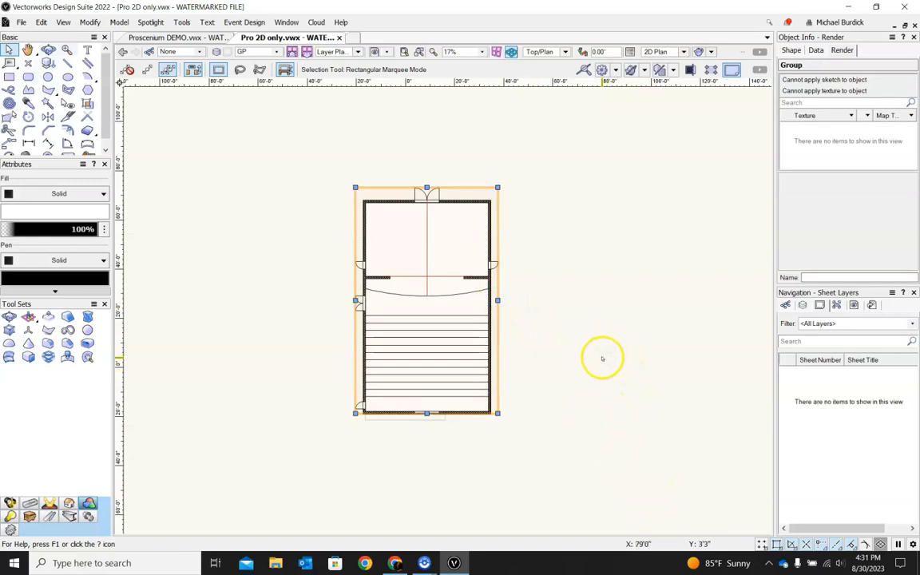
shift+middle_drag(611, 389, 540, 227)
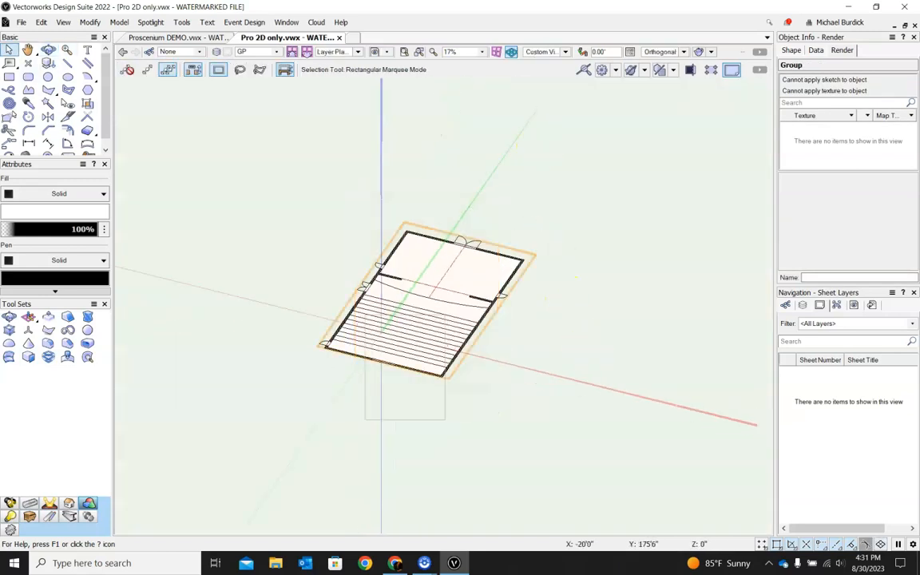
key(F5)
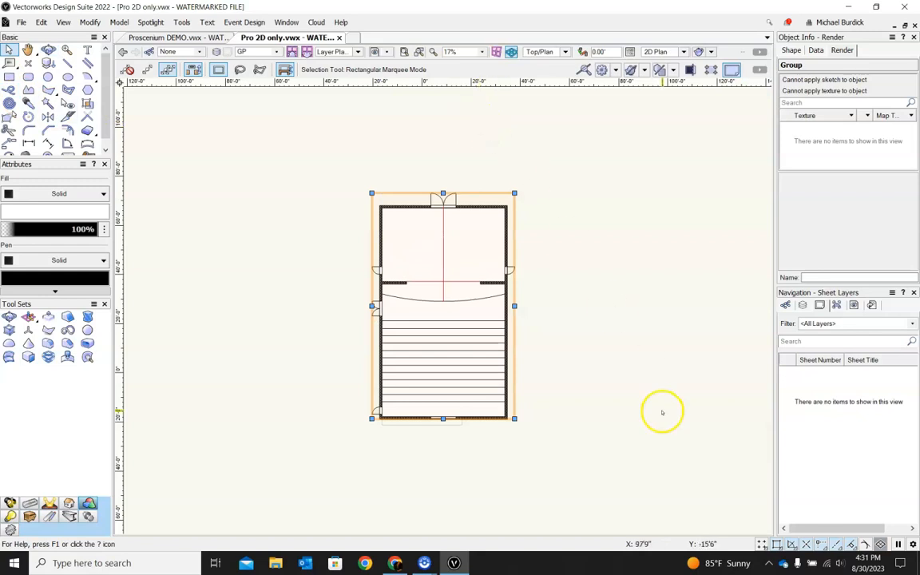
Step: Create a new design layer named 3D in the Pro 2D only drawing
click(805, 306)
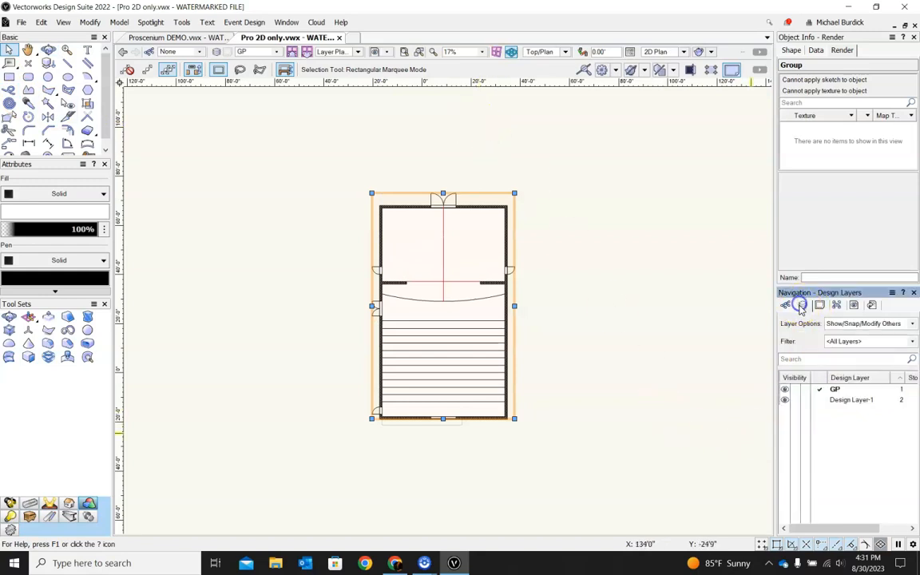
click(837, 389)
right_click(831, 425)
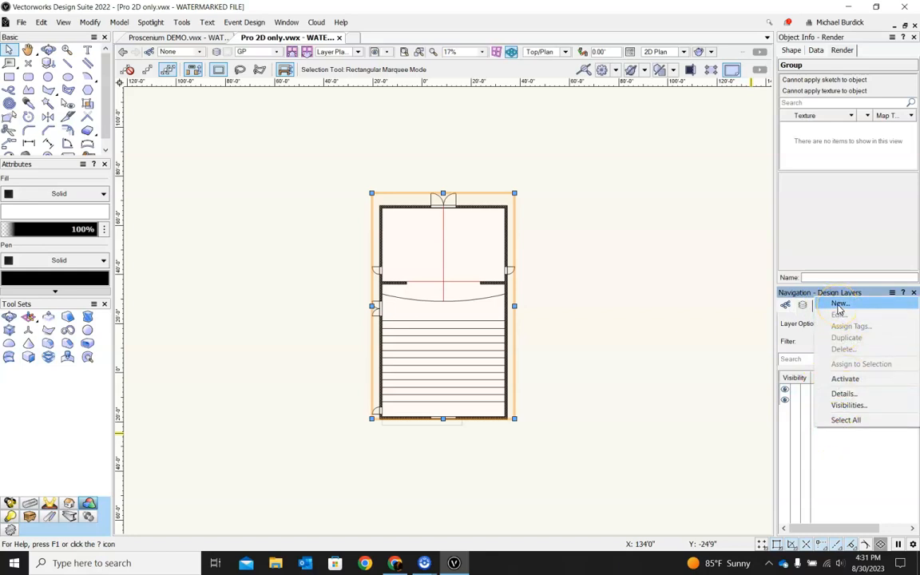
click(839, 306)
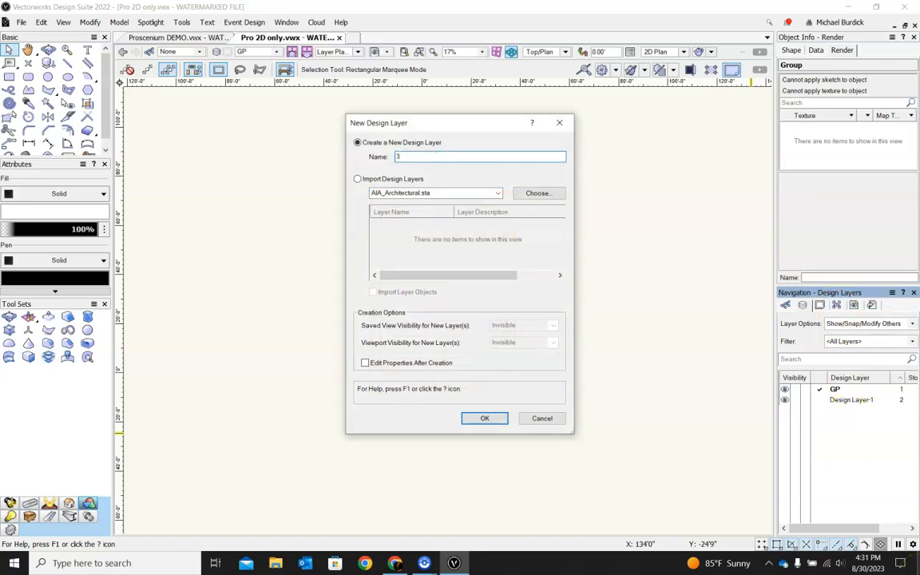
click(479, 419)
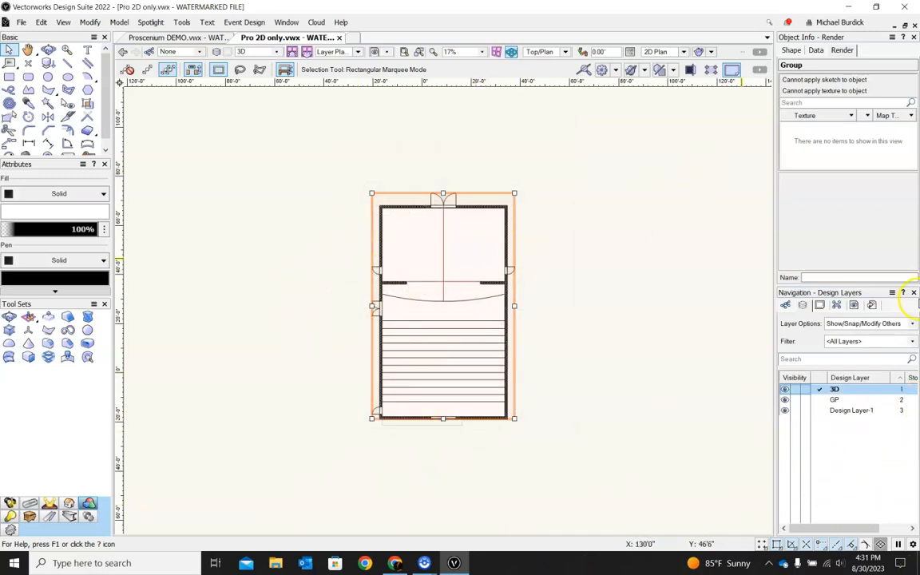
Step: Set the layer options to Show/Snap Others and hide Design Layer-1
click(911, 325)
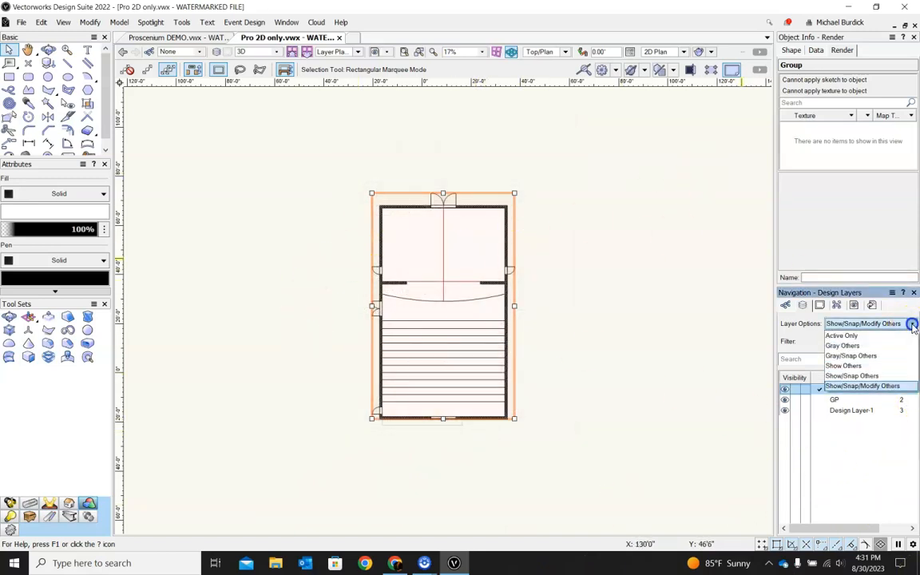
click(875, 378)
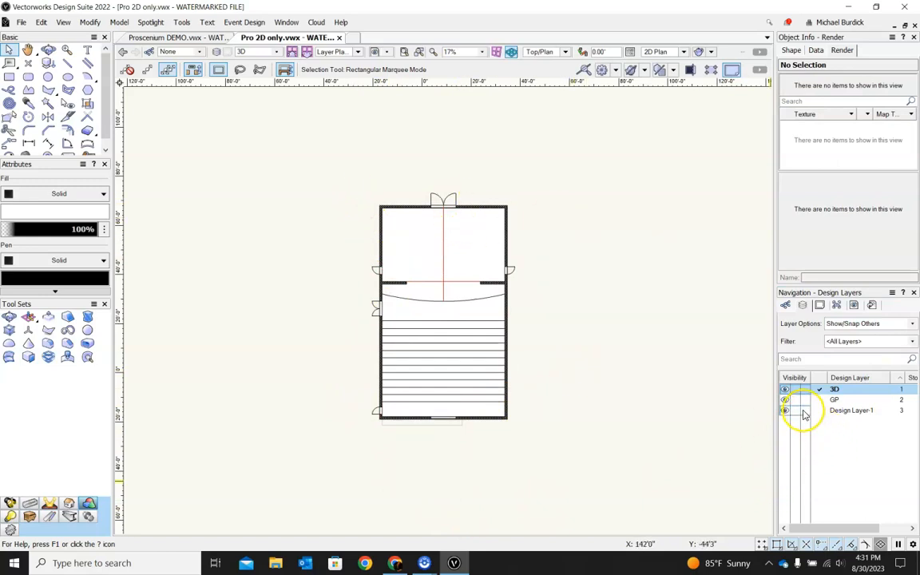
click(796, 410)
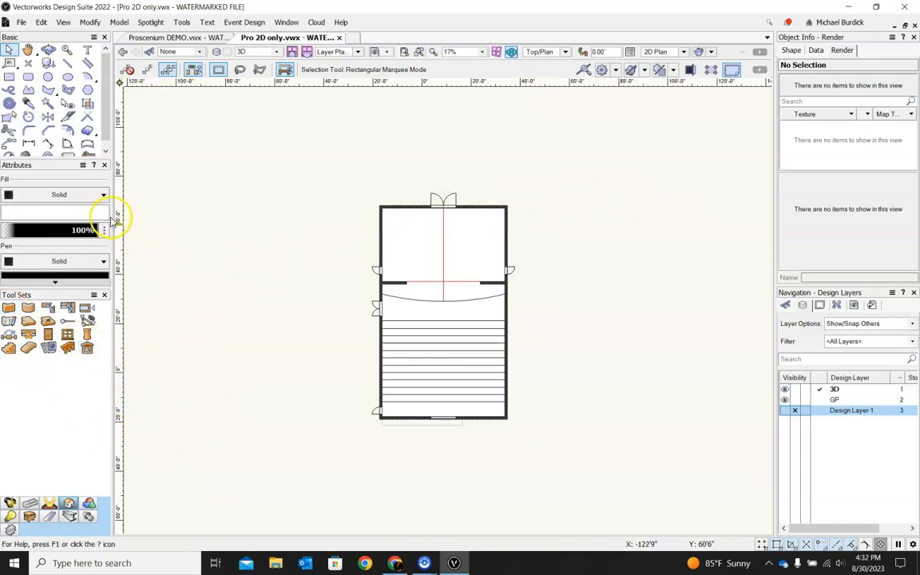
Step: With the Double Line tool at 1' separation, trace the room's outer walls as one closed outline
drag(114, 221, 177, 219)
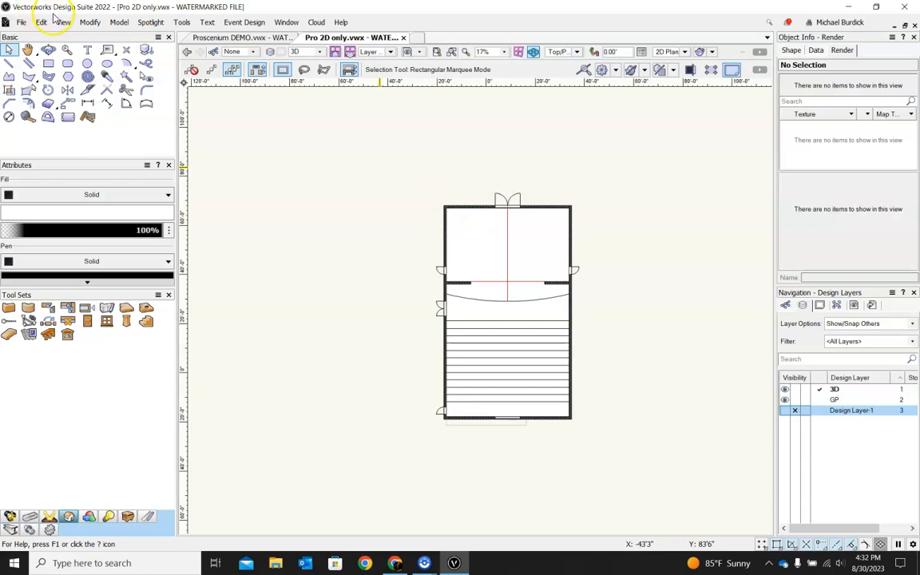
click(28, 64)
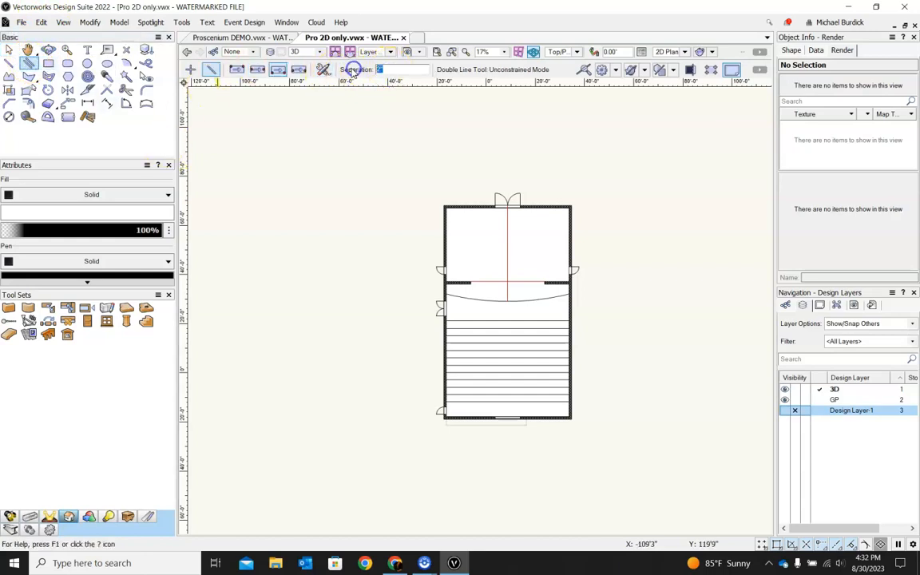
scroll(454, 199, up, 2)
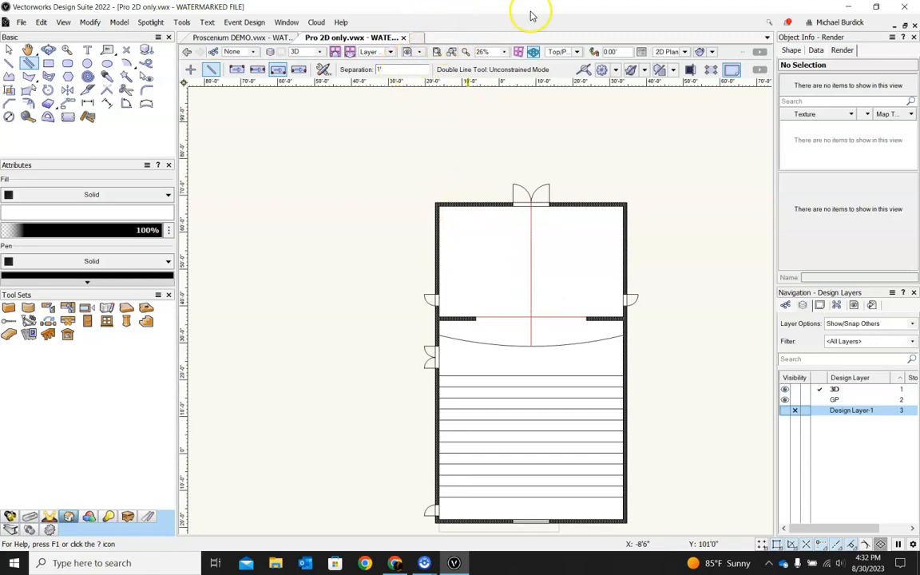
click(438, 205)
scroll(616, 205, up, 2)
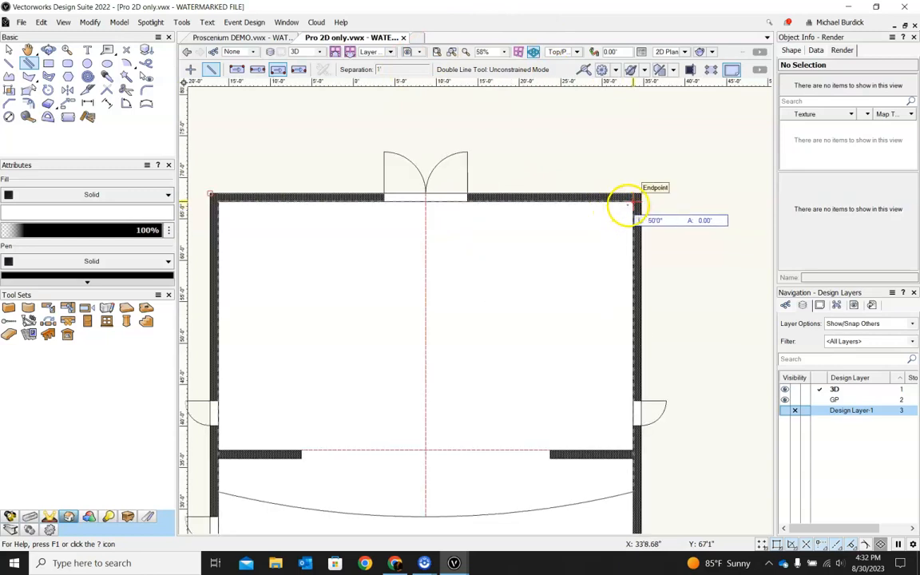
click(631, 202)
scroll(632, 194, down, 3)
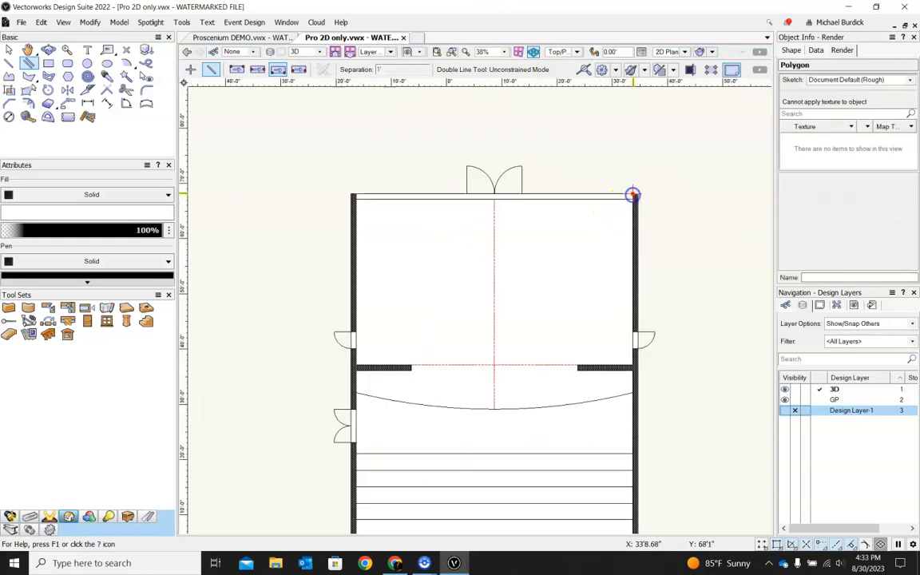
scroll(626, 336, up, 3)
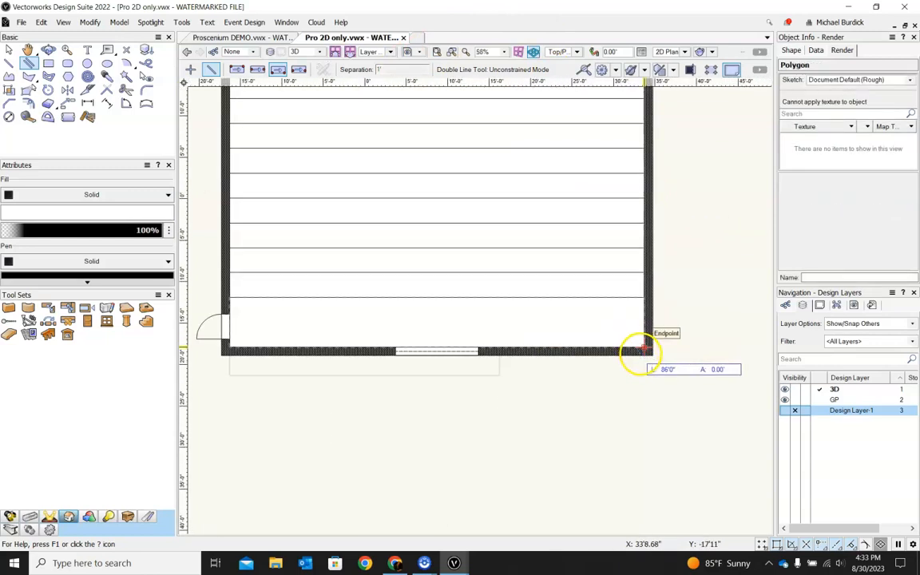
click(642, 356)
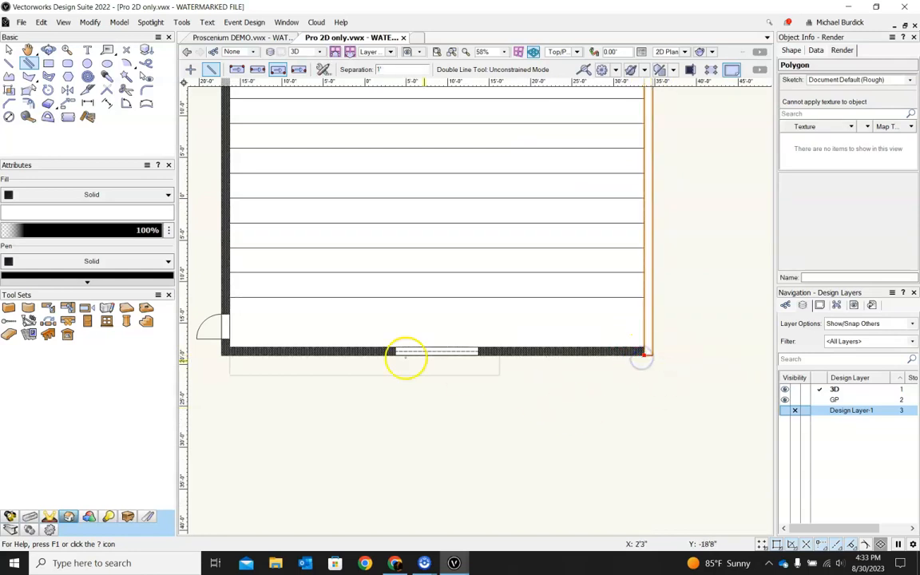
click(639, 351)
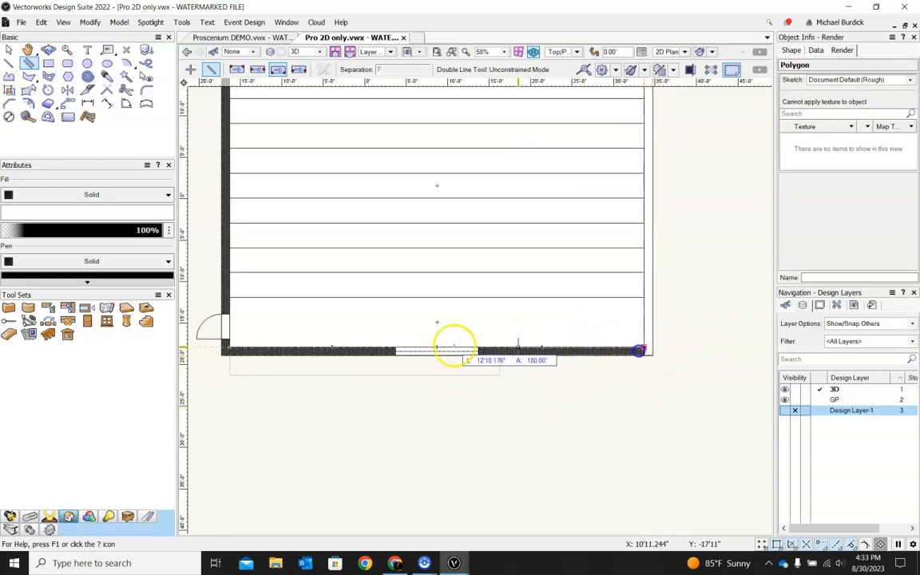
click(230, 349)
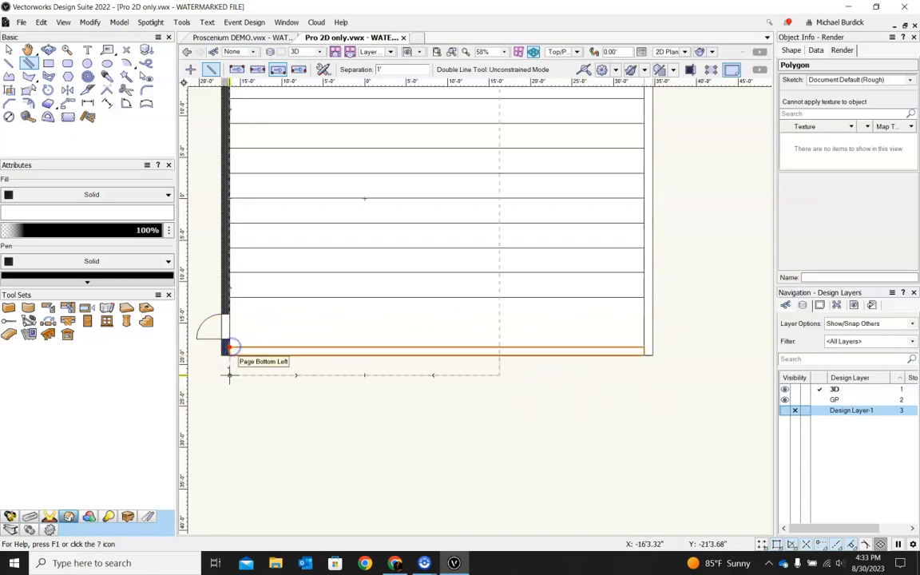
scroll(228, 347, down, 5)
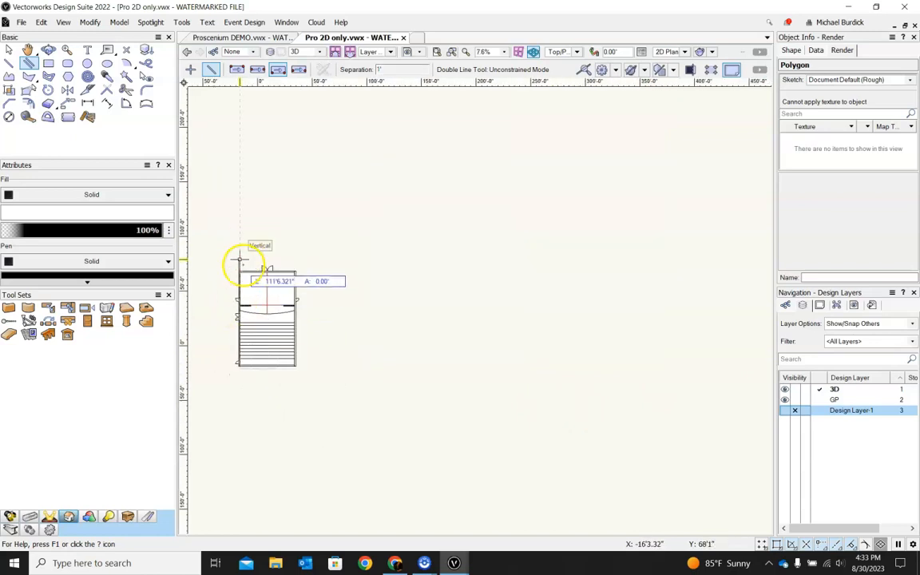
scroll(240, 259, up, 5)
click(213, 239)
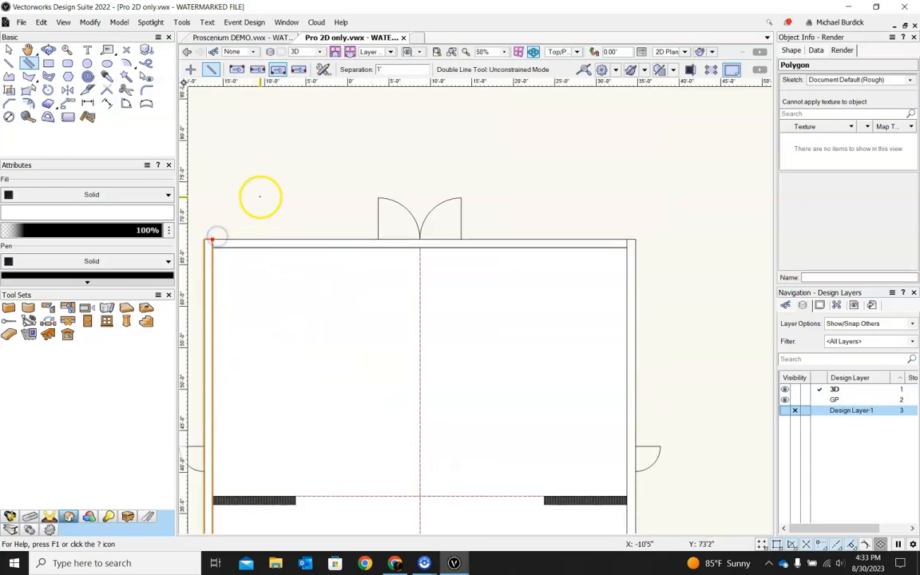
Step: Trace the two short partition walls on either side of the central opening with double lines
scroll(260, 195, down, 2)
scroll(252, 356, up, 4)
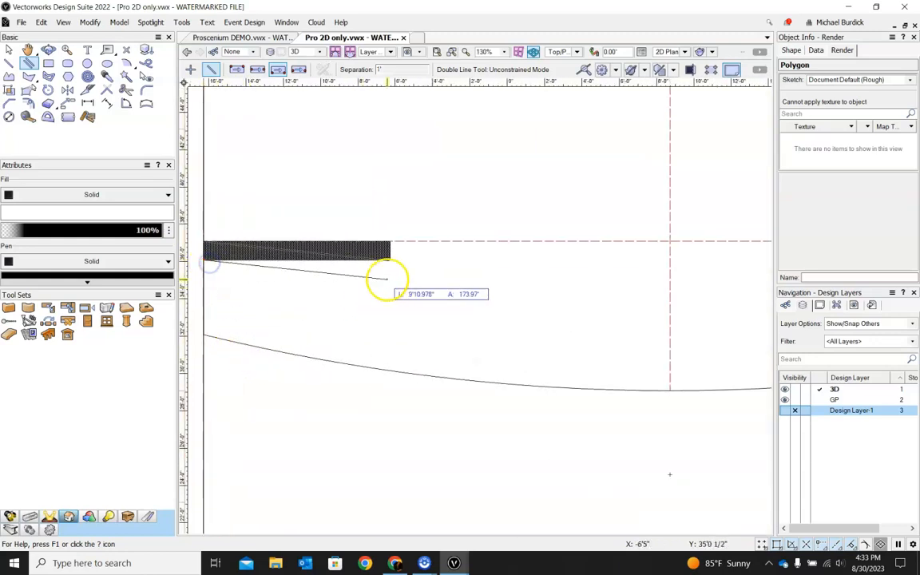
click(391, 259)
scroll(329, 310, down, 2)
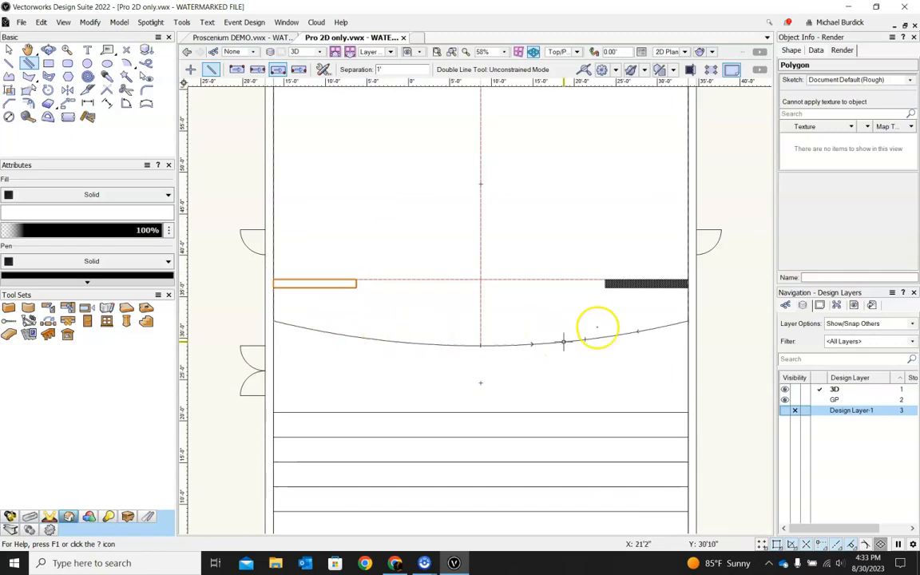
click(685, 281)
click(595, 278)
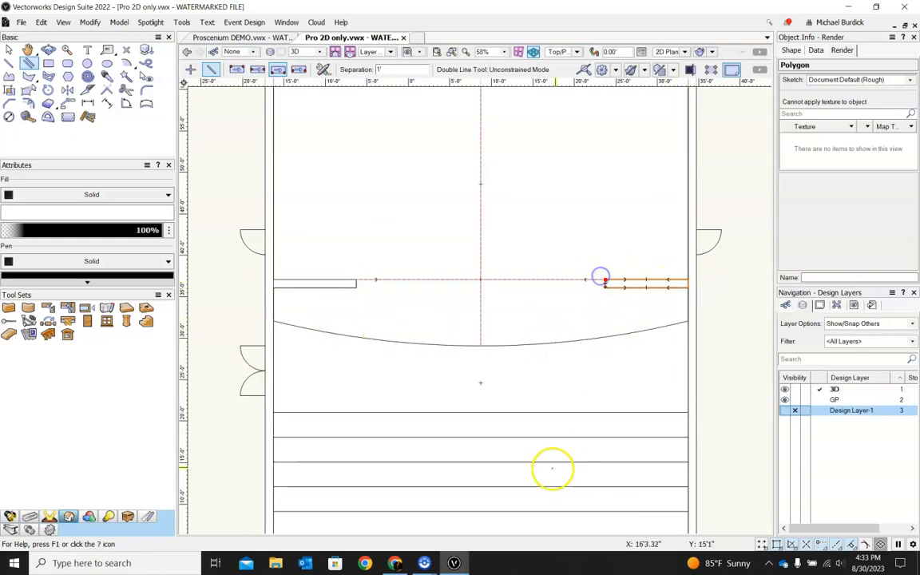
Step: Extrude the selected right partition outline
click(8, 50)
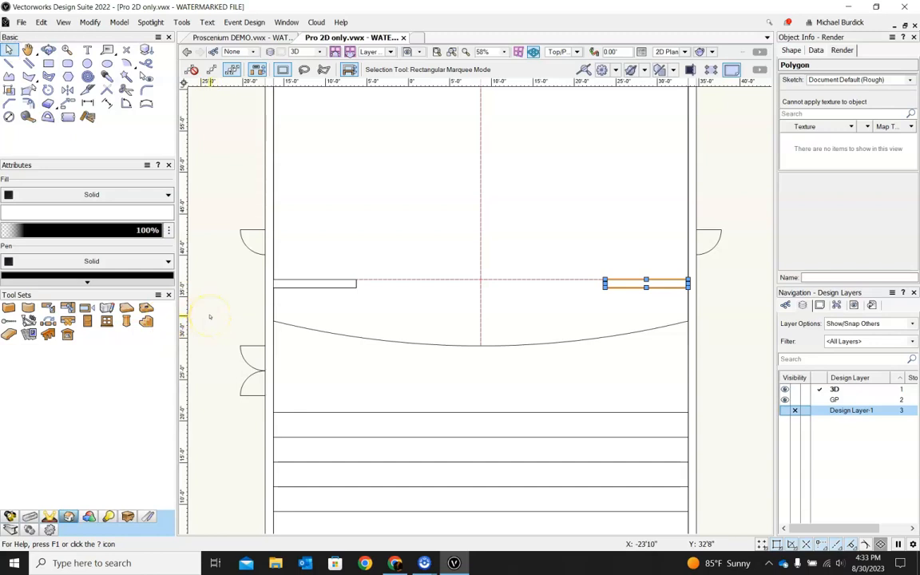
key(ctrl+e)
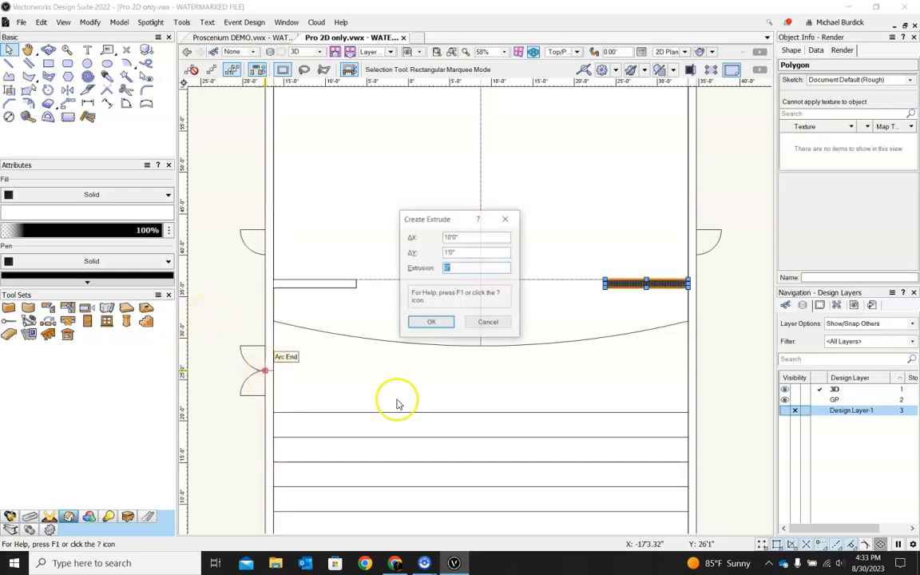
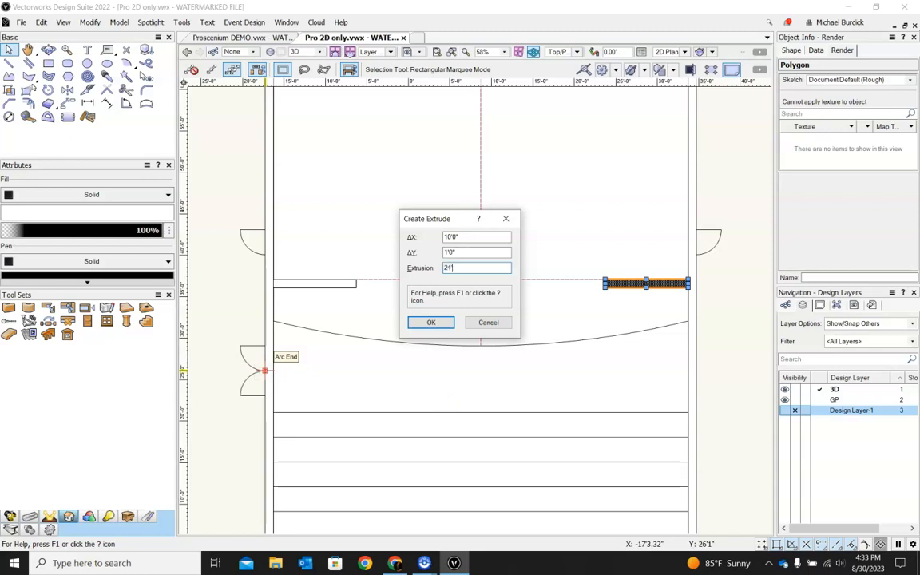
Step: Confirm the right partition's 24' extrusion and extrude the right outer wall outline 24' high
key(Return)
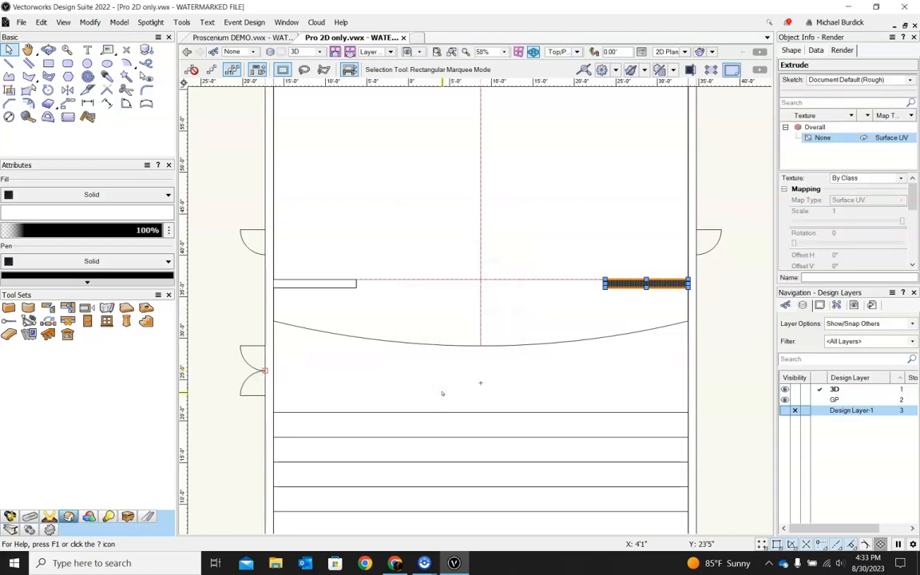
click(687, 240)
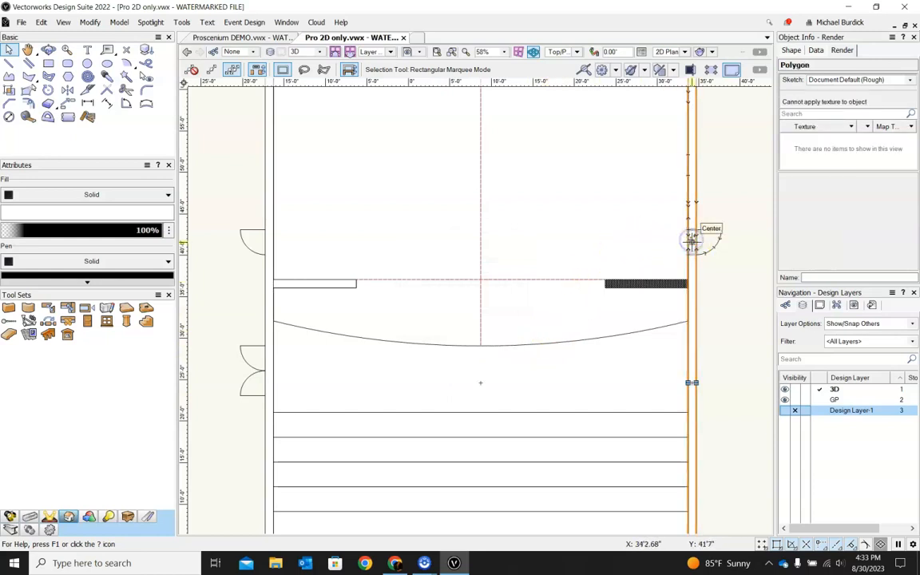
key(ctrl+e)
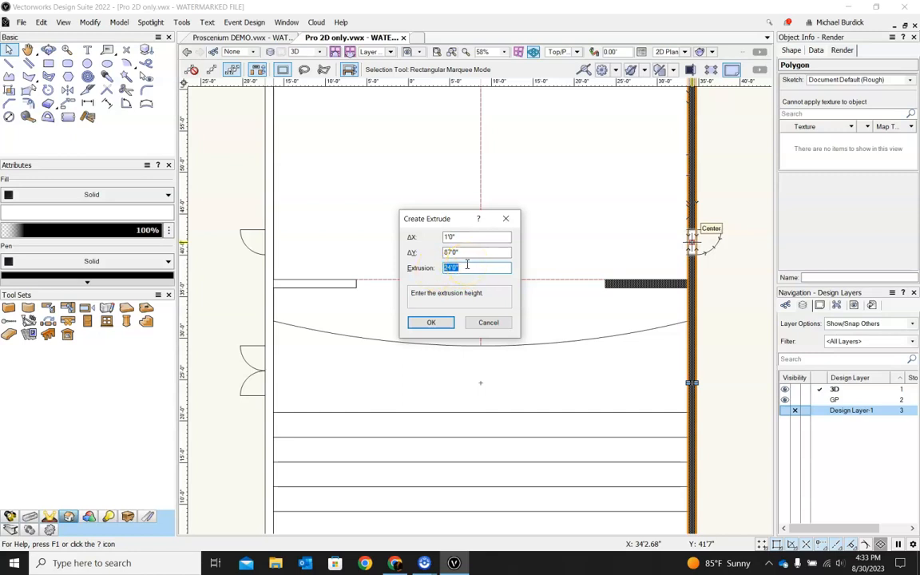
click(432, 322)
Step: Extrude the top and left outer wall outlines 24' high each
scroll(559, 335, down, 2)
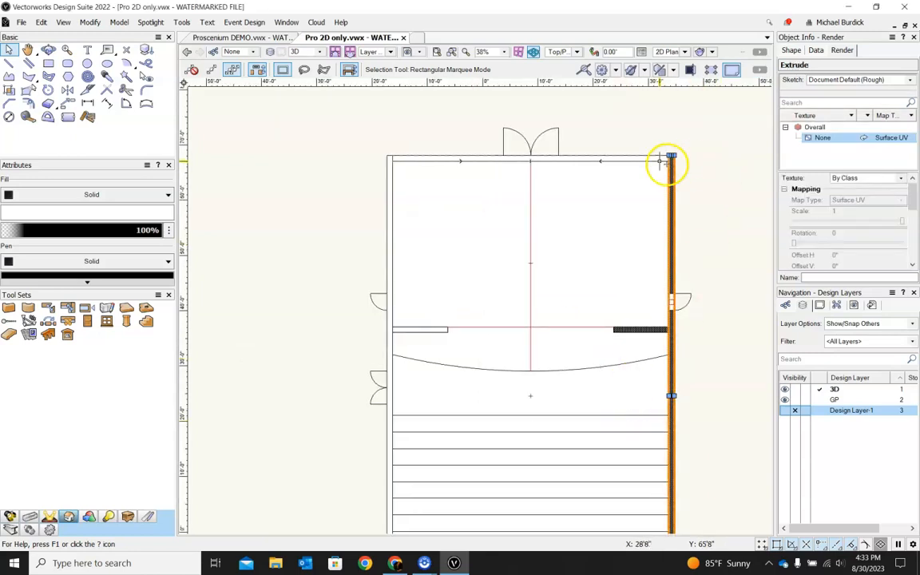
click(632, 161)
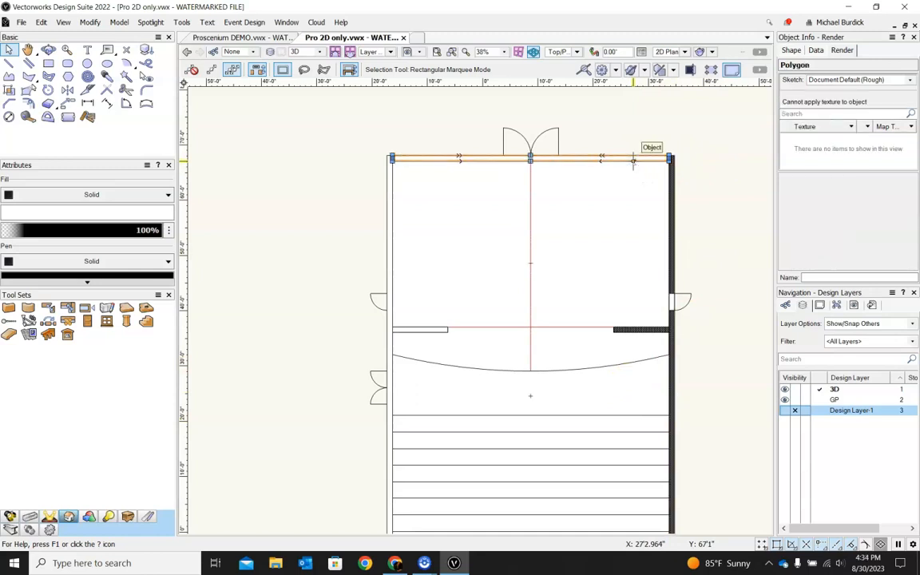
key(ctrl+e)
key(Return)
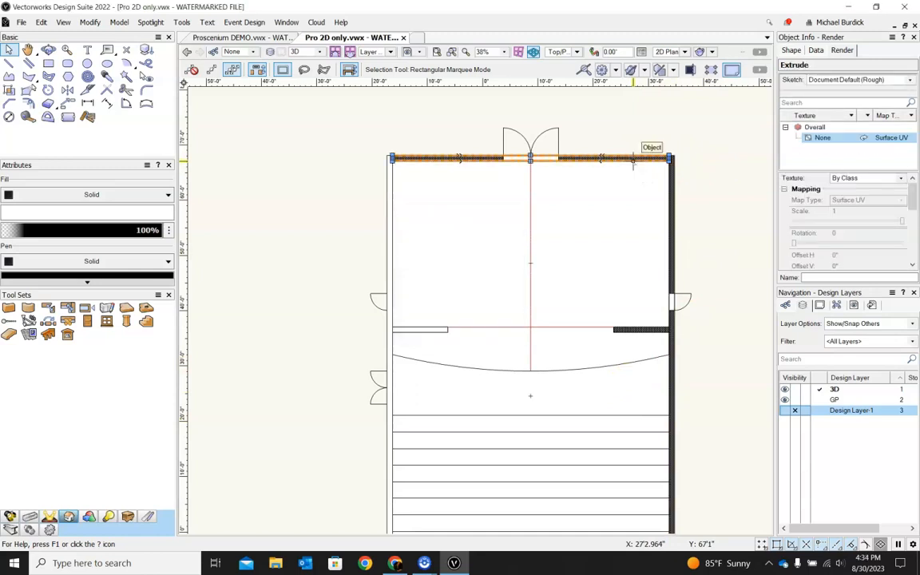
click(388, 220)
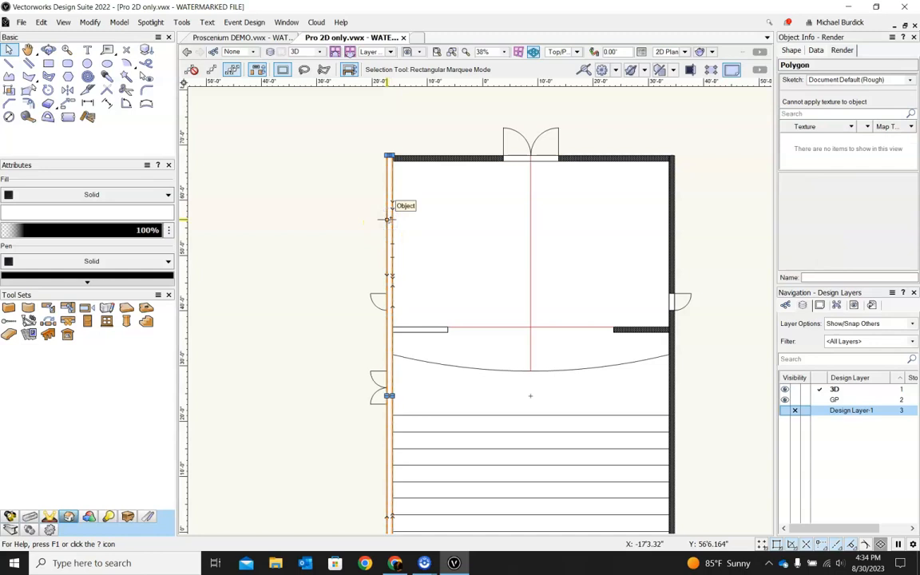
key(ctrl+e)
key(Return)
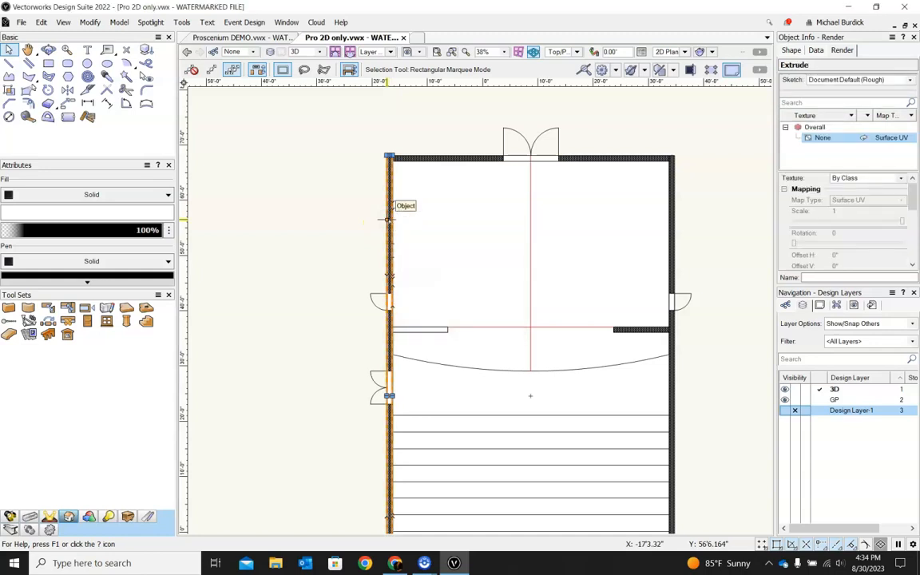
Step: Extrude the left partition outline and the bottom outer wall outline 24' high
click(407, 330)
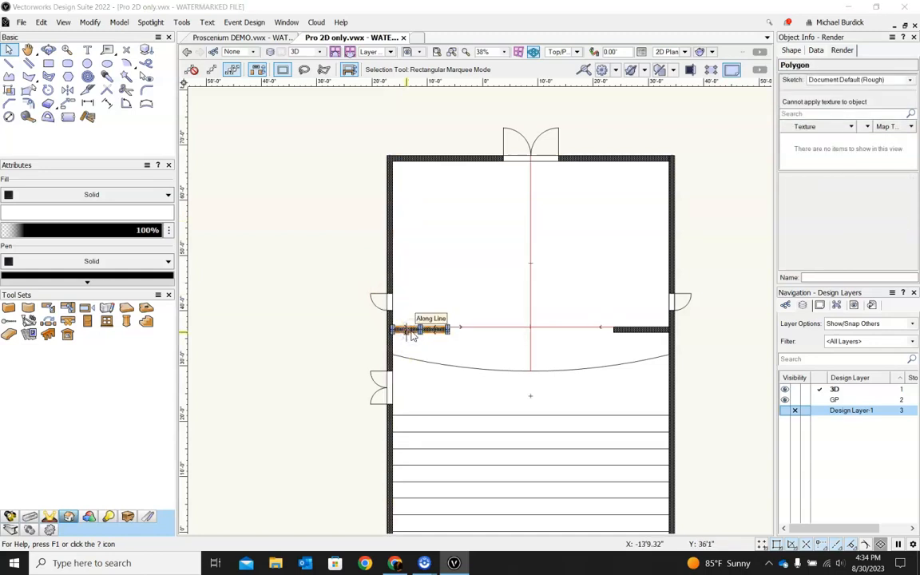
key(ctrl+e)
key(Return)
scroll(447, 274, down, 4)
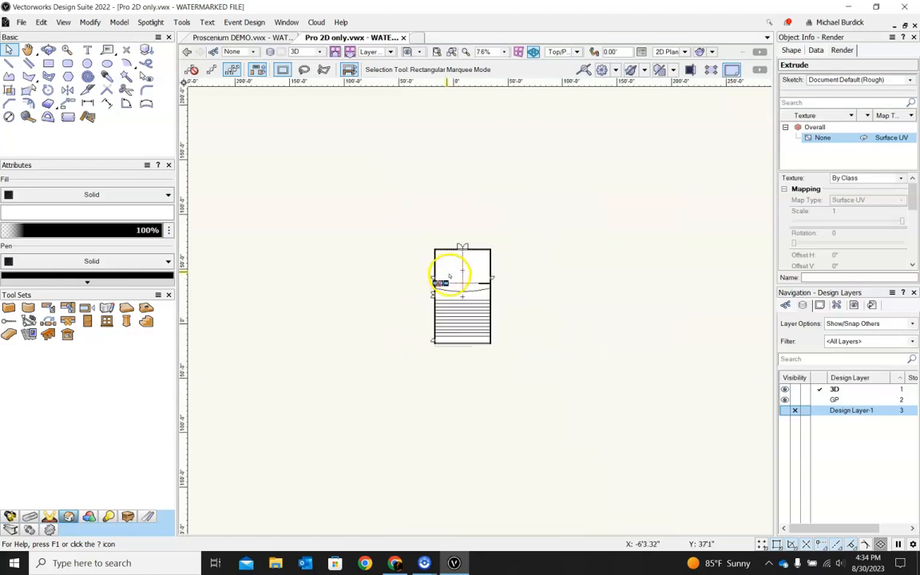
scroll(447, 343, up, 3)
click(445, 343)
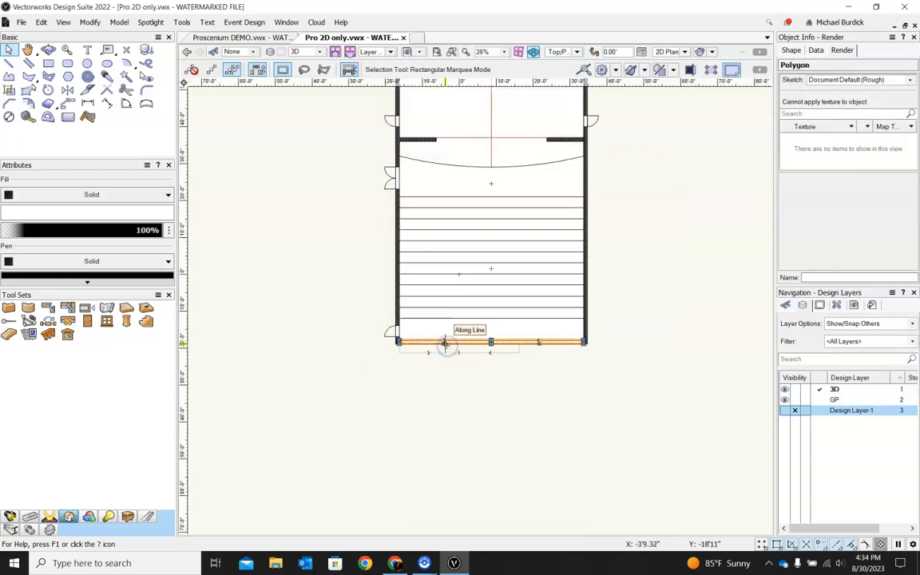
key(ctrl+e)
key(Return)
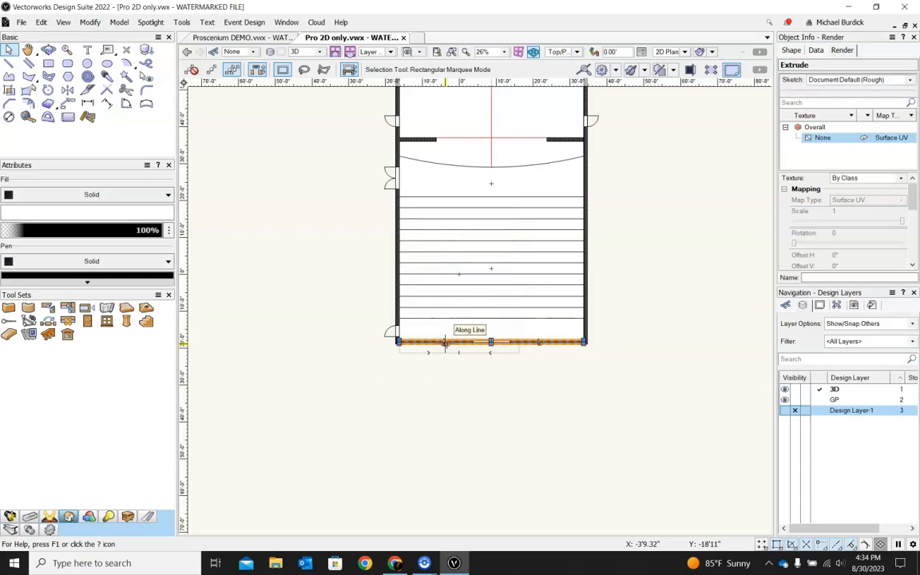
Step: With the Polyline tool, outline the stage floor from the back corners down to the stage edge, using an arc through the curve's midpoint
shift+middle_drag(656, 382, 669, 275)
shift+middle_drag(471, 271, 505, 310)
key(F5)
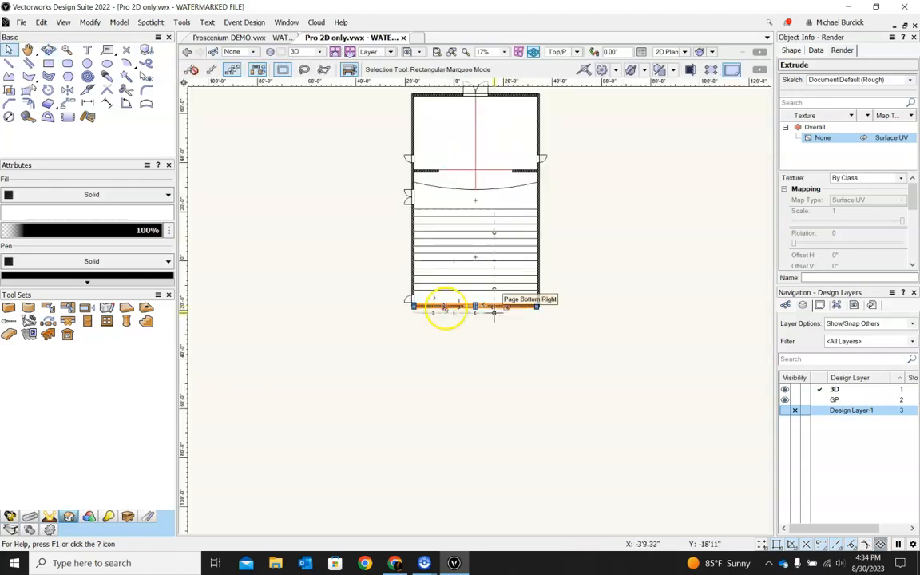
scroll(461, 150, down, 1)
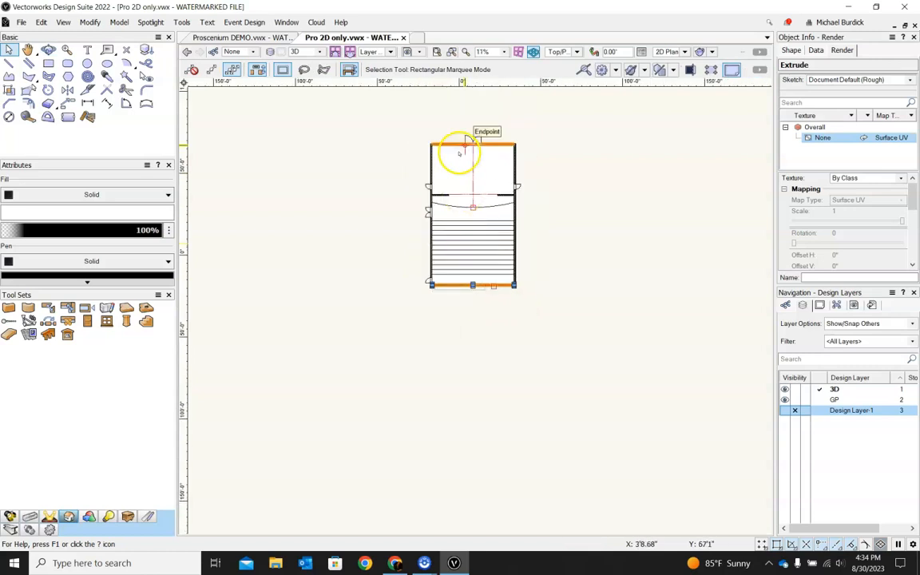
scroll(449, 127, up, 3)
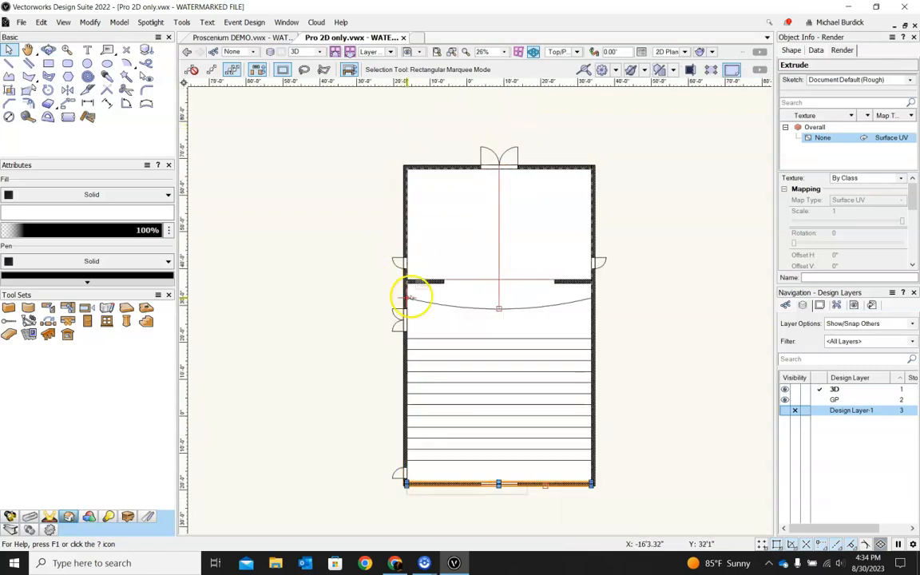
scroll(412, 285, up, 2)
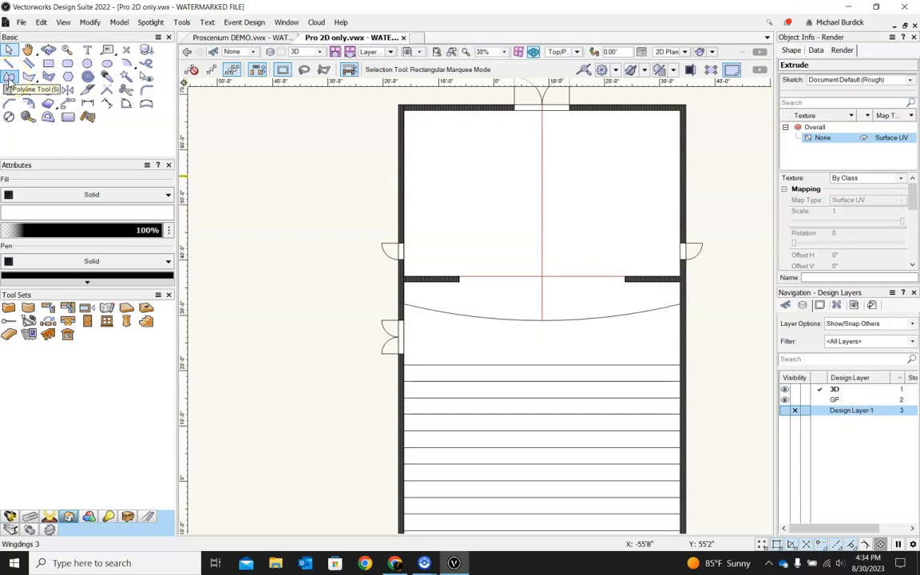
click(8, 76)
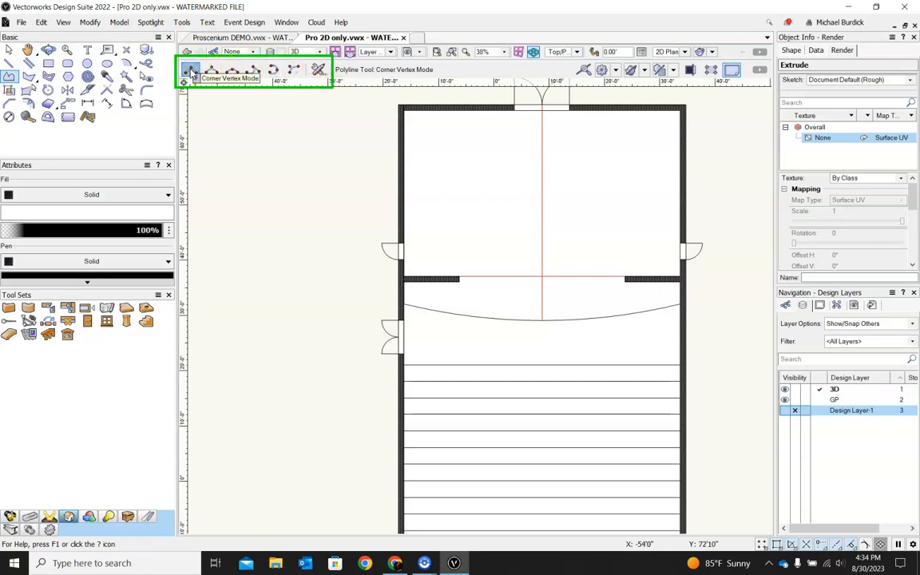
click(405, 305)
click(404, 109)
click(677, 114)
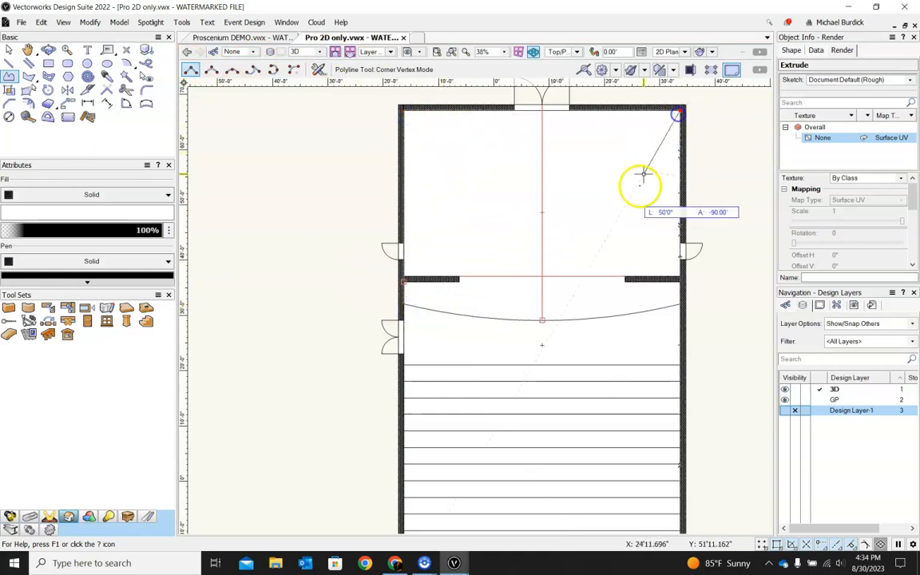
double_click(675, 304)
click(675, 304)
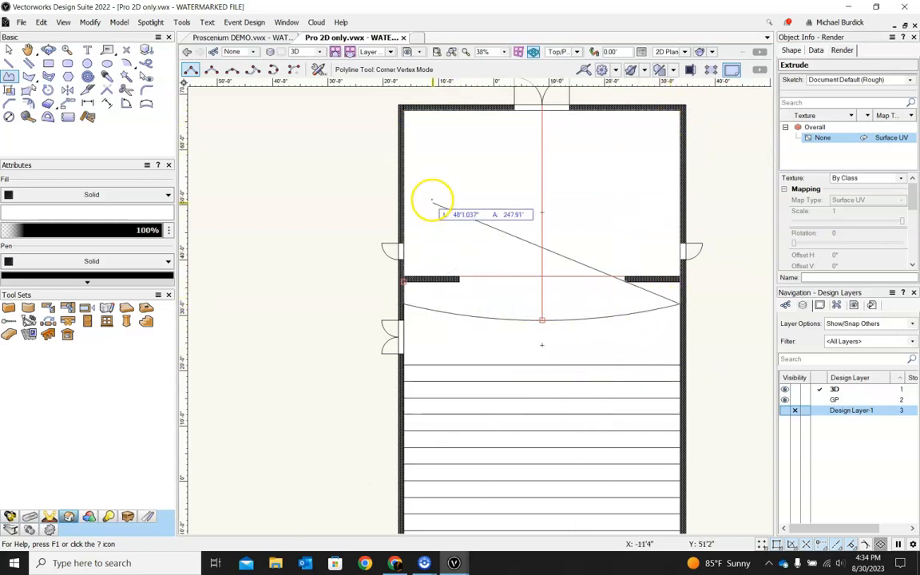
click(273, 70)
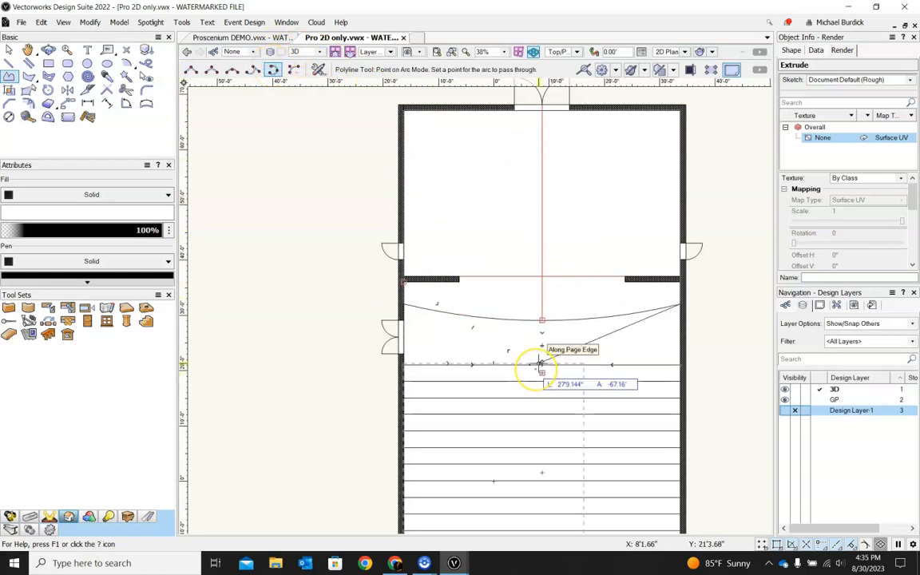
click(543, 324)
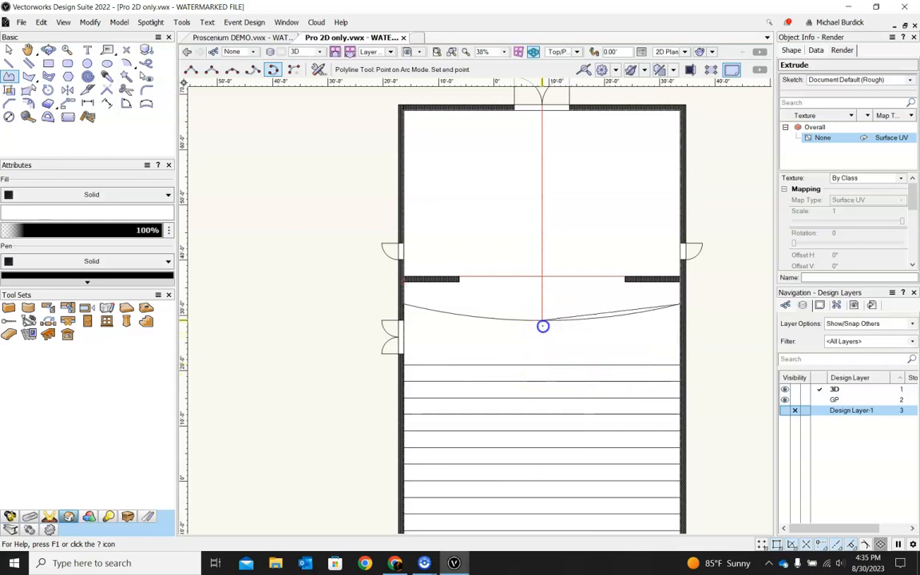
click(405, 303)
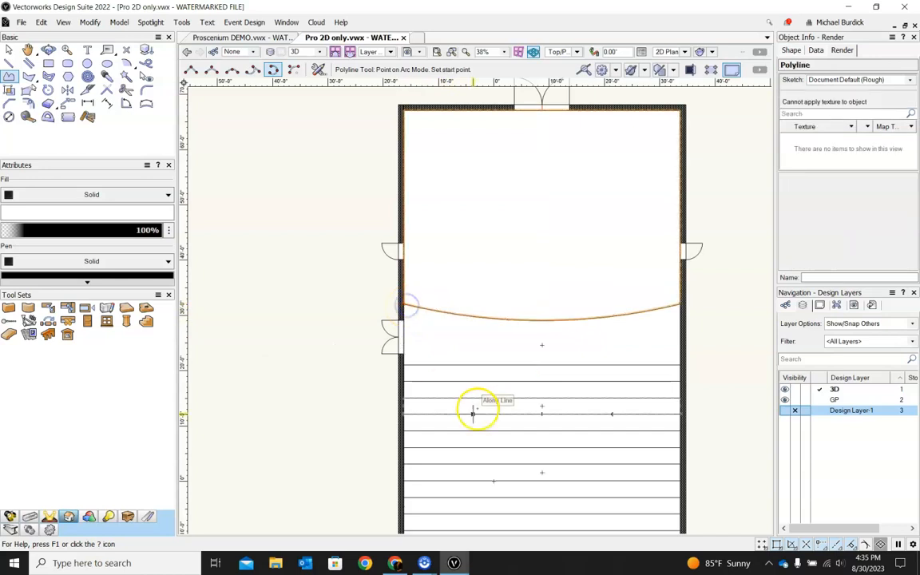
Step: Extrude the stage floor outline 3' high
shift+middle_drag(392, 407, 413, 277)
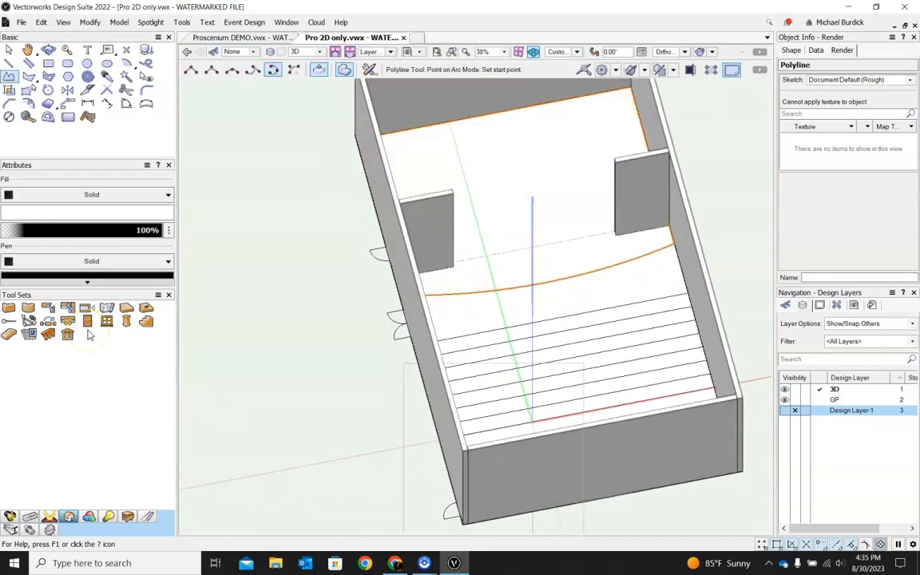
key(ctrl+e)
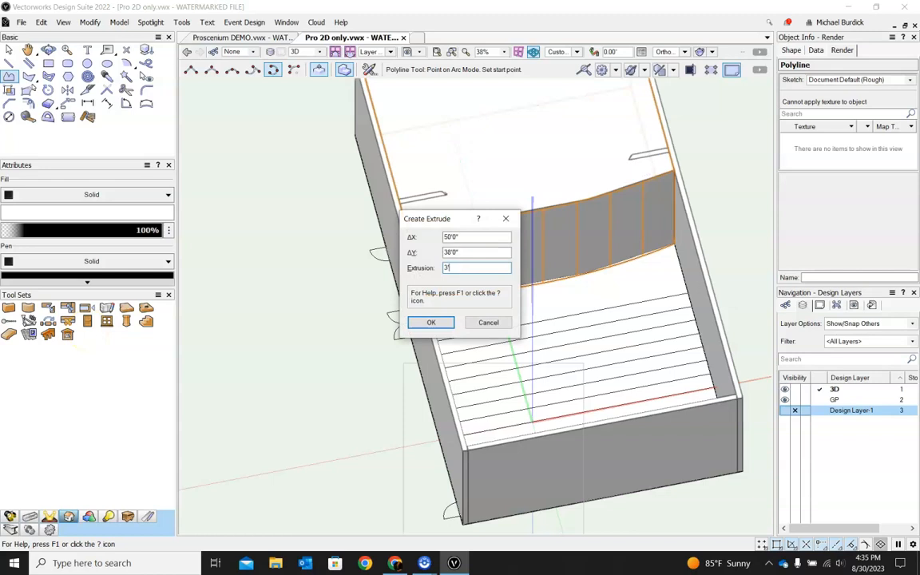
text(3')
key(Return)
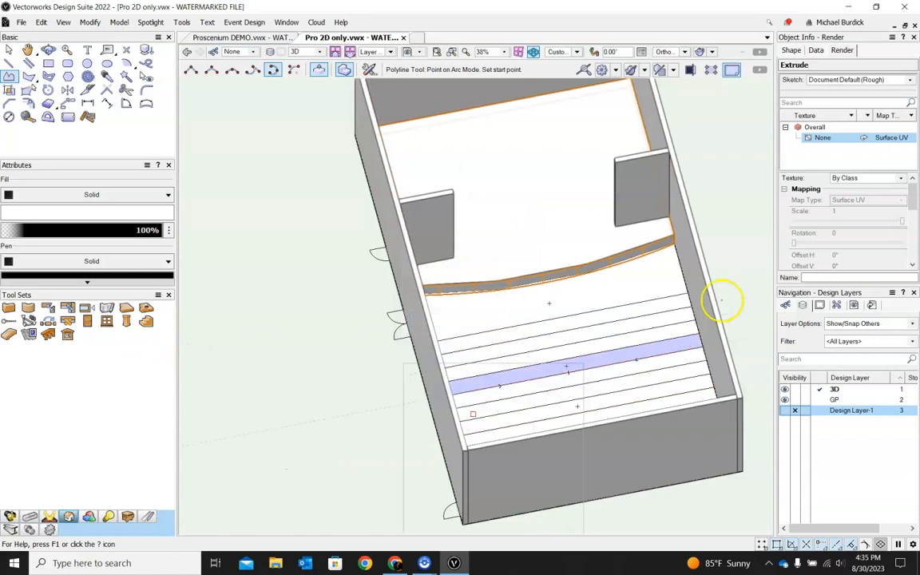
Step: Examine the 3D model and compare it with the finished model in the Proscenium DEMO file
scroll(703, 304, down, 4)
ctrl+middle_drag(711, 285, 536, 275)
scroll(567, 377, up, 2)
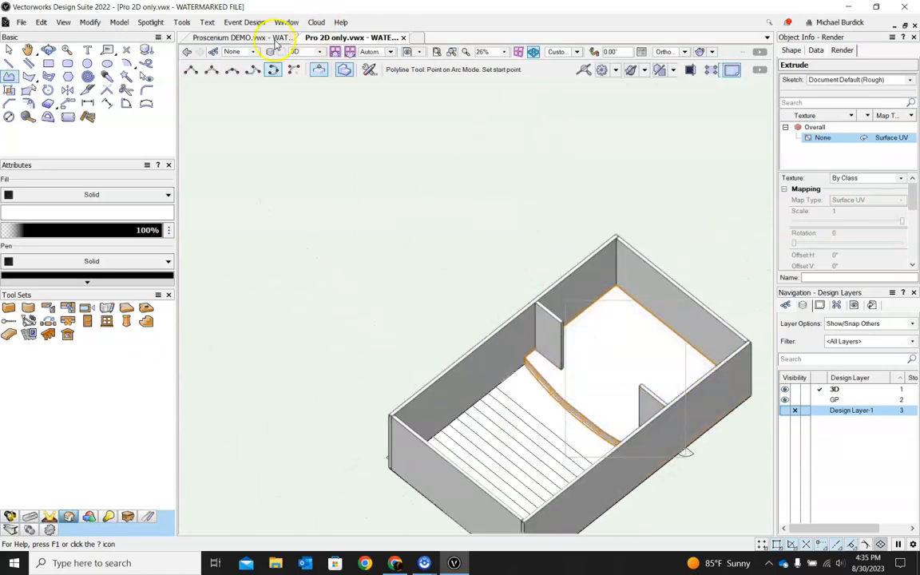
click(246, 37)
scroll(412, 184, up, 4)
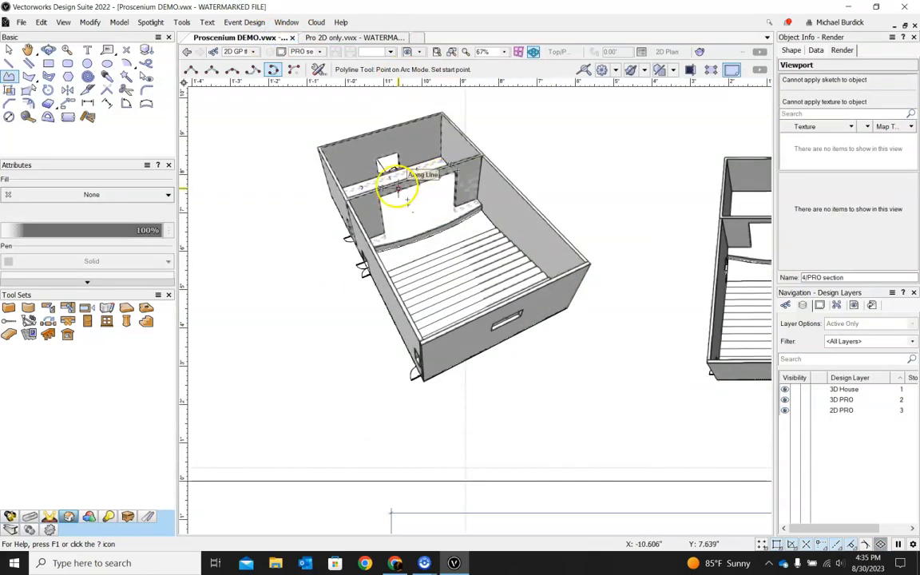
click(10, 49)
click(267, 120)
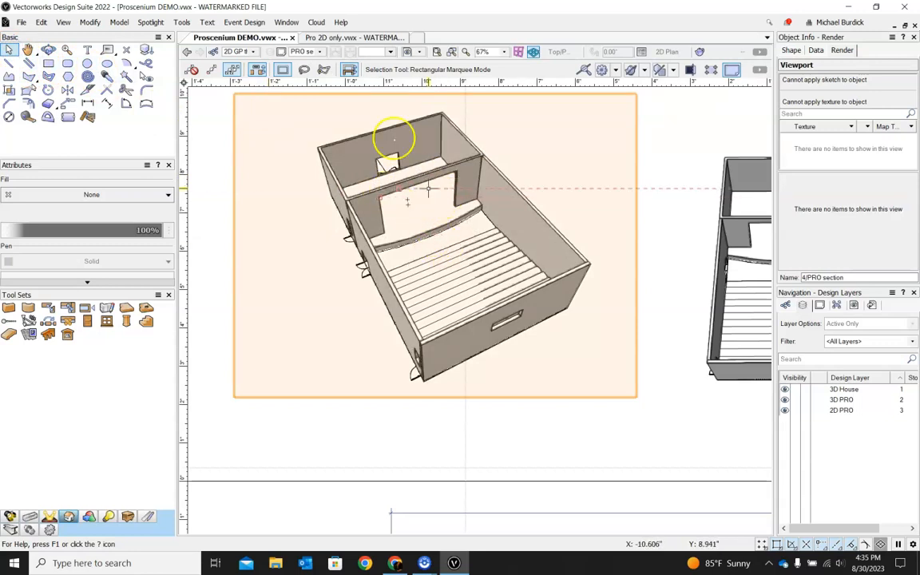
click(352, 38)
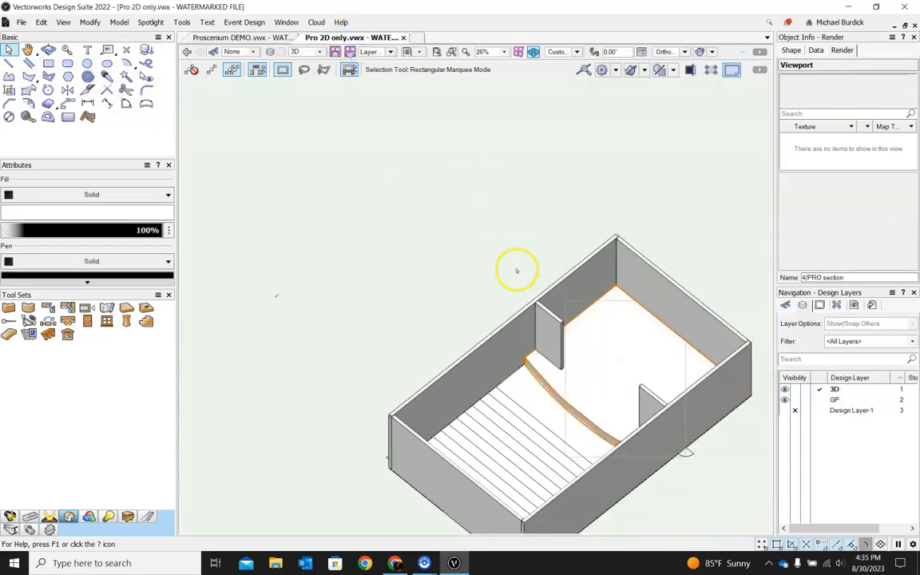
Step: With the Rectangle tool on an automatic working plane, draw a rectangle on the partition's upper end face, 1'0" wide
scroll(583, 324, up, 5)
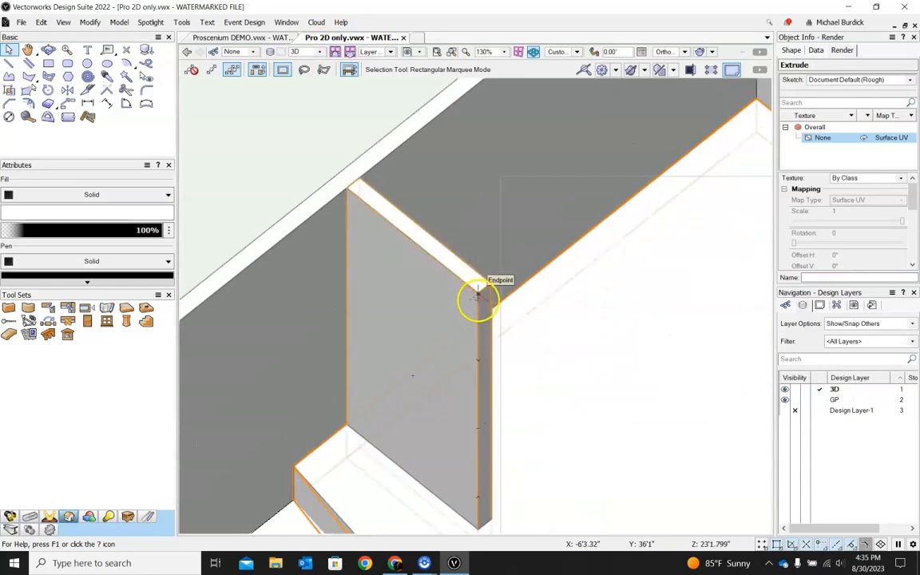
scroll(472, 289, down, 2)
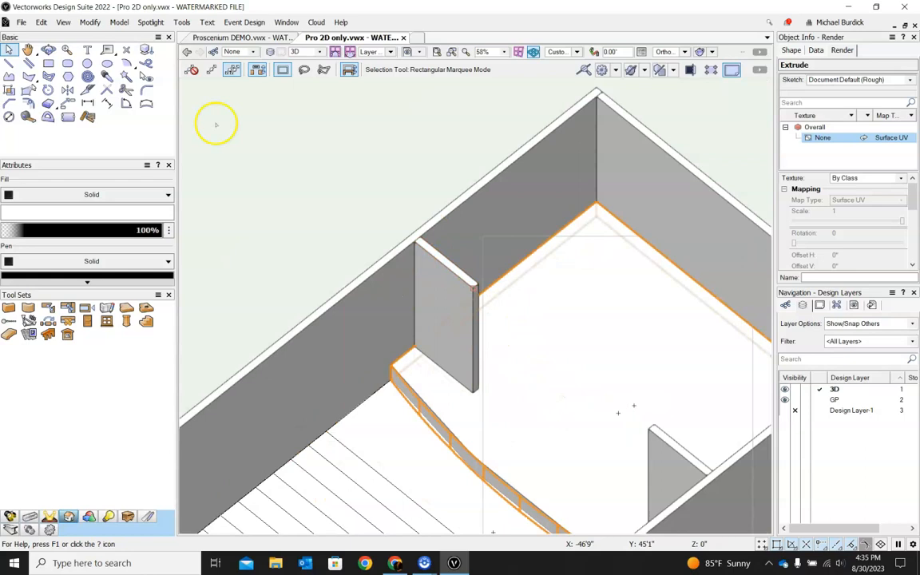
click(48, 63)
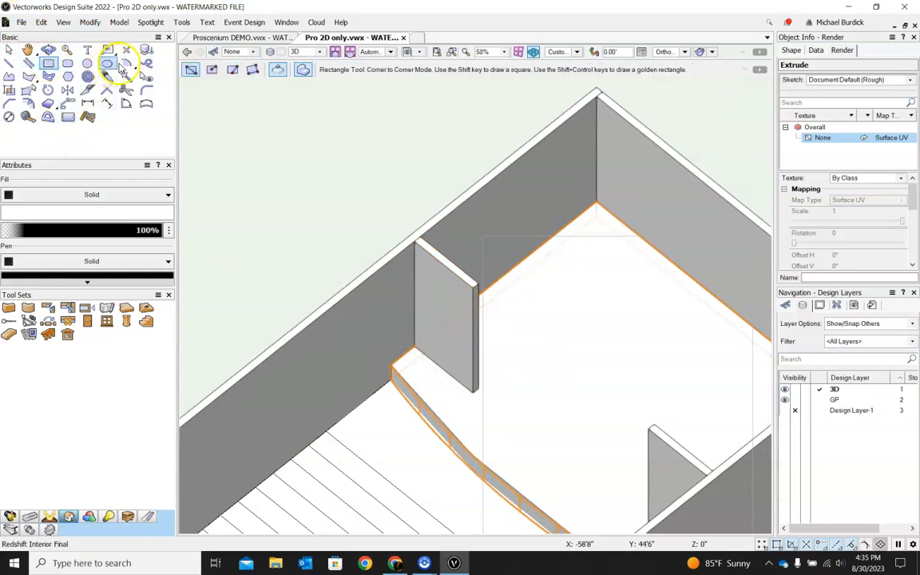
scroll(447, 283, up, 4)
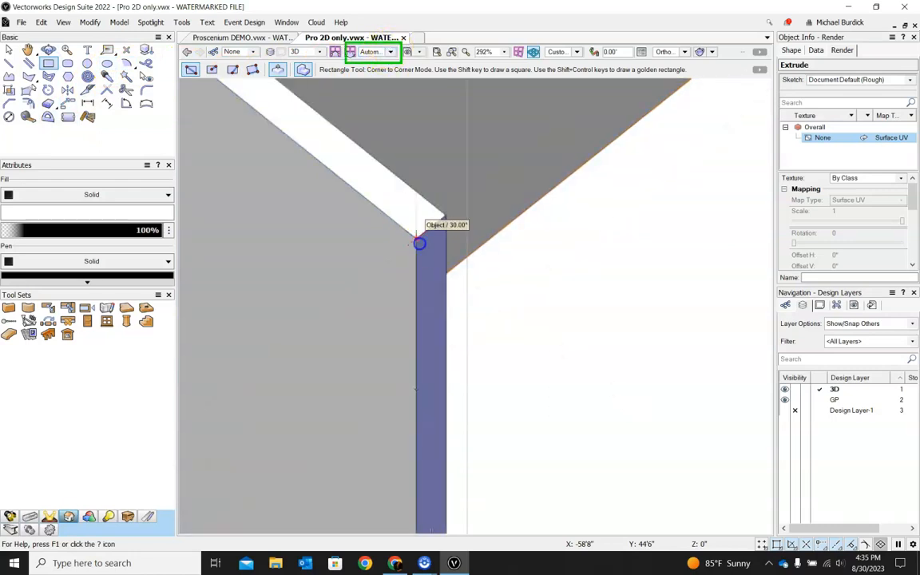
scroll(420, 240, down, 3)
click(416, 234)
scroll(426, 261, up, 4)
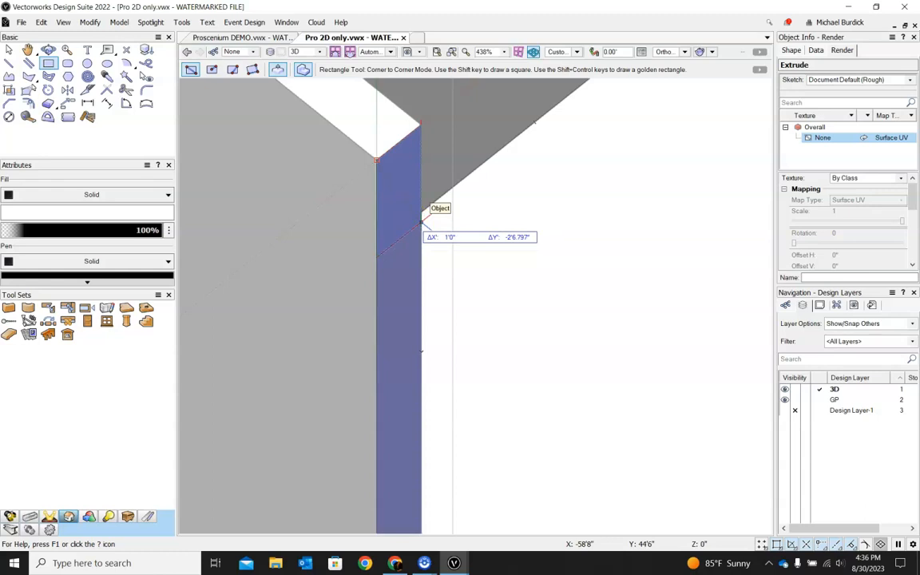
key(Tab)
click(422, 238)
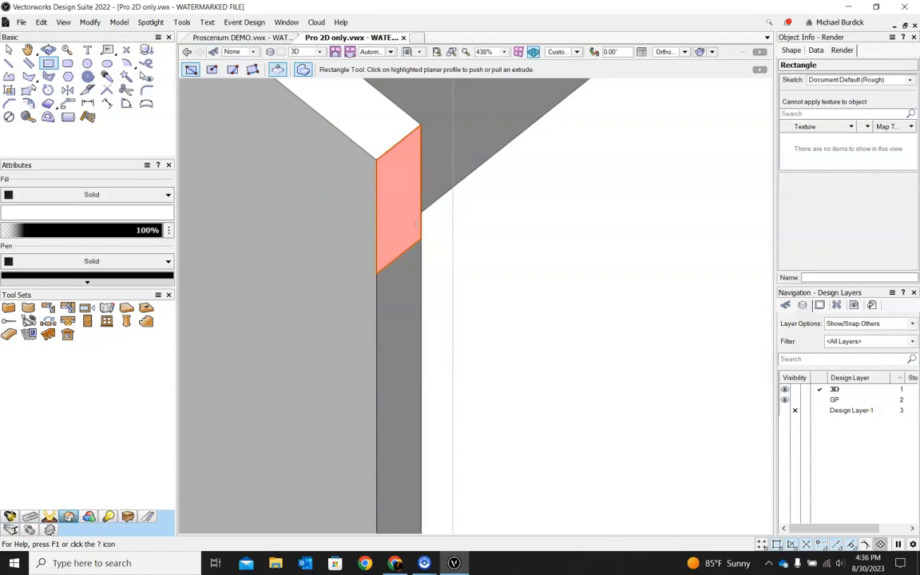
Step: Push/pull the rectangle on the partition's end face across to the opposite partition to form a header over the proscenium opening
click(416, 225)
scroll(413, 215, down, 10)
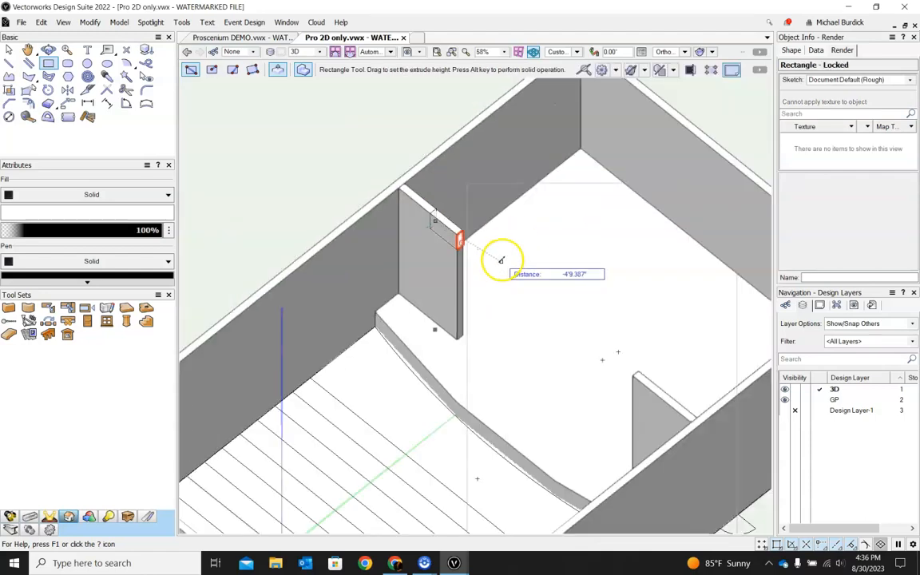
click(635, 375)
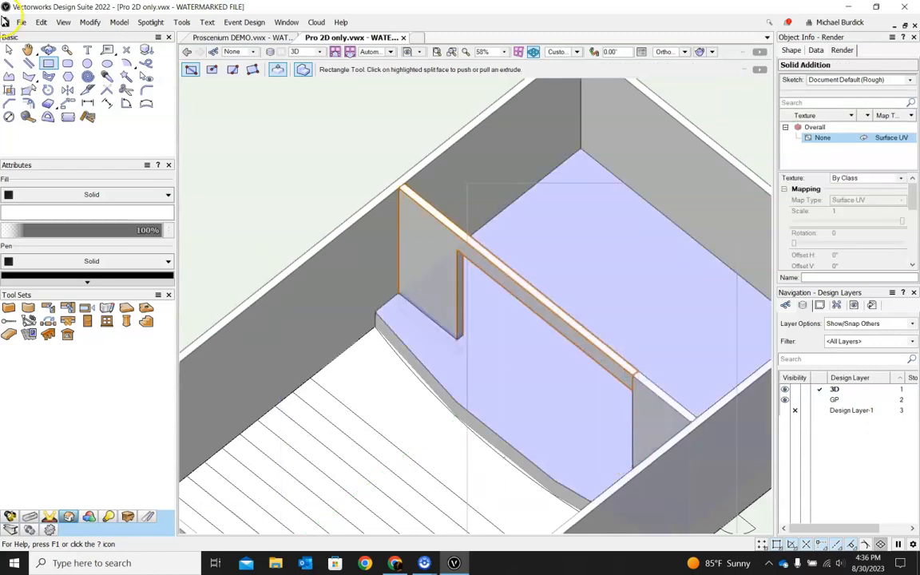
Step: Select the new header together with the partitions and combine them with Add Solids
click(9, 51)
ctrl+middle_drag(326, 312, 516, 243)
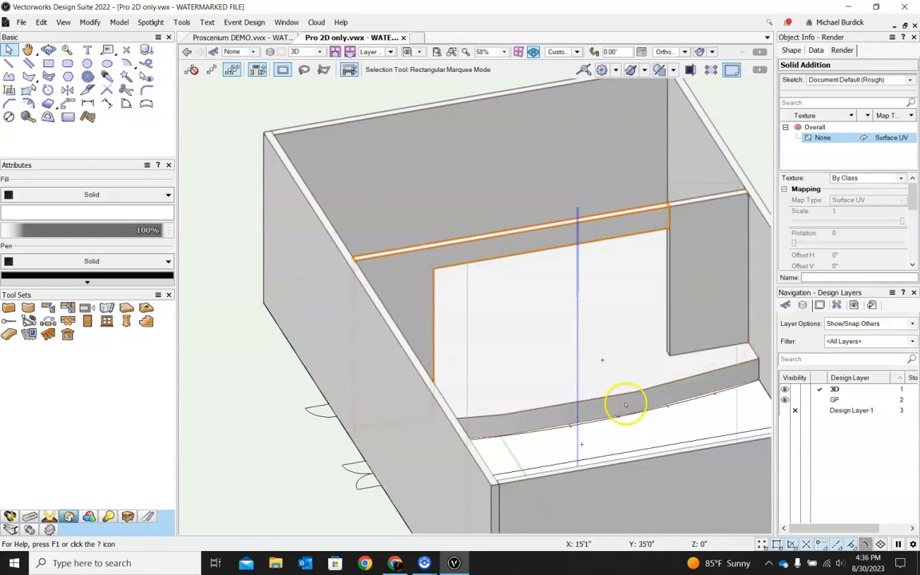
shift+click(682, 208)
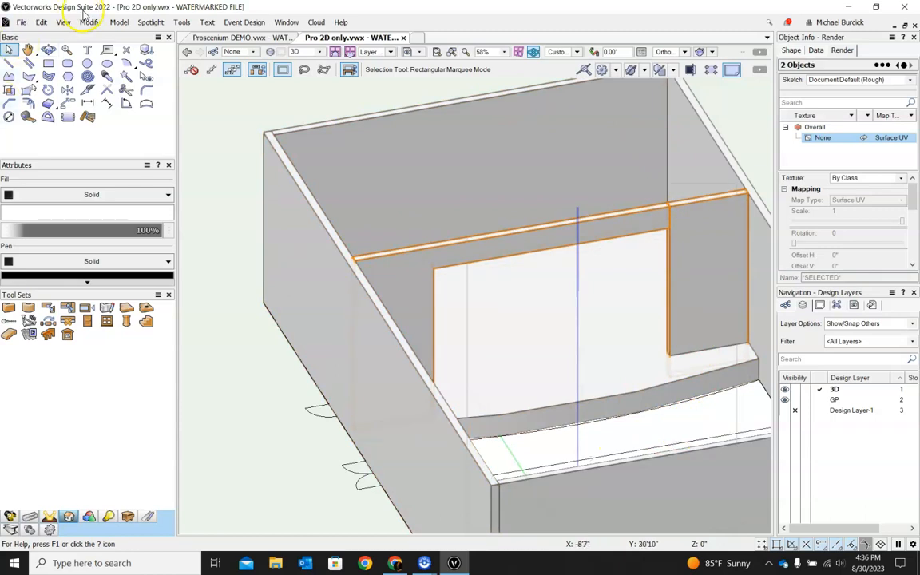
click(119, 23)
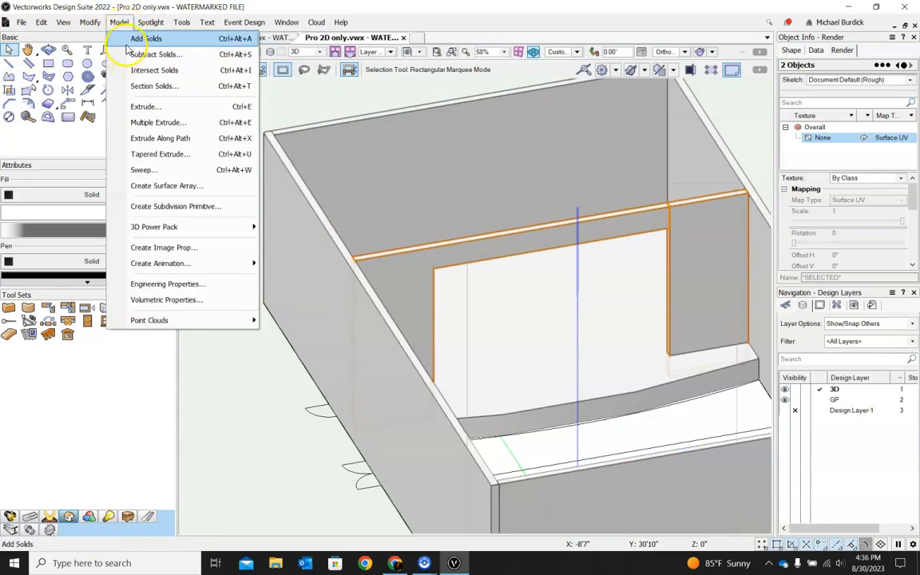
click(138, 38)
click(238, 321)
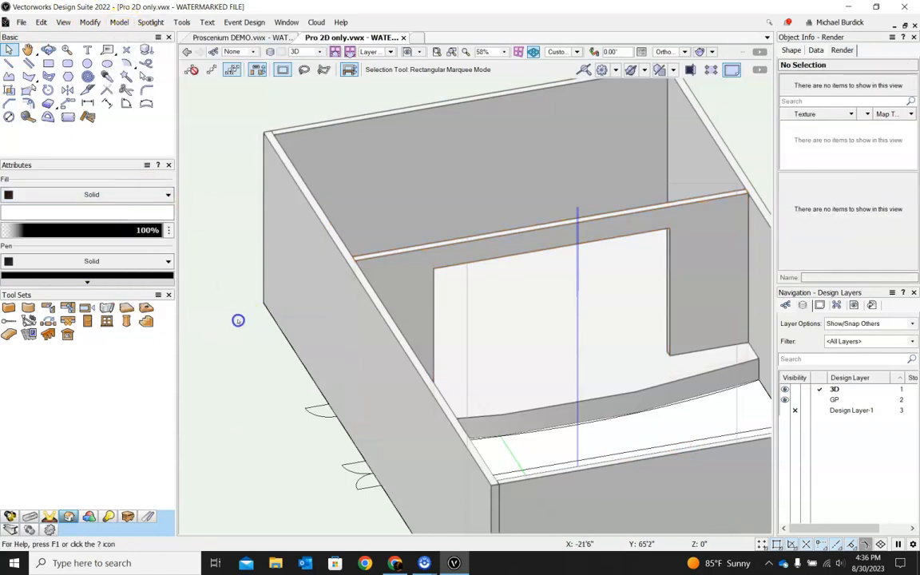
Step: With the Rectangle tool, draw a 3' by 10' rectangle at the base of the front wall over the entrance doors
scroll(216, 231, down, 2)
ctrl+middle_drag(751, 237, 377, 305)
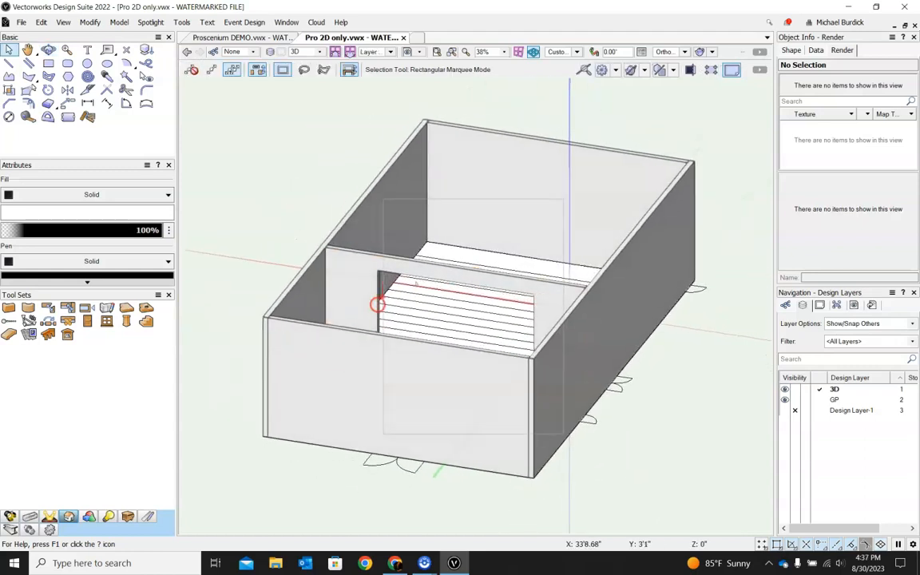
click(48, 63)
scroll(374, 425, up, 5)
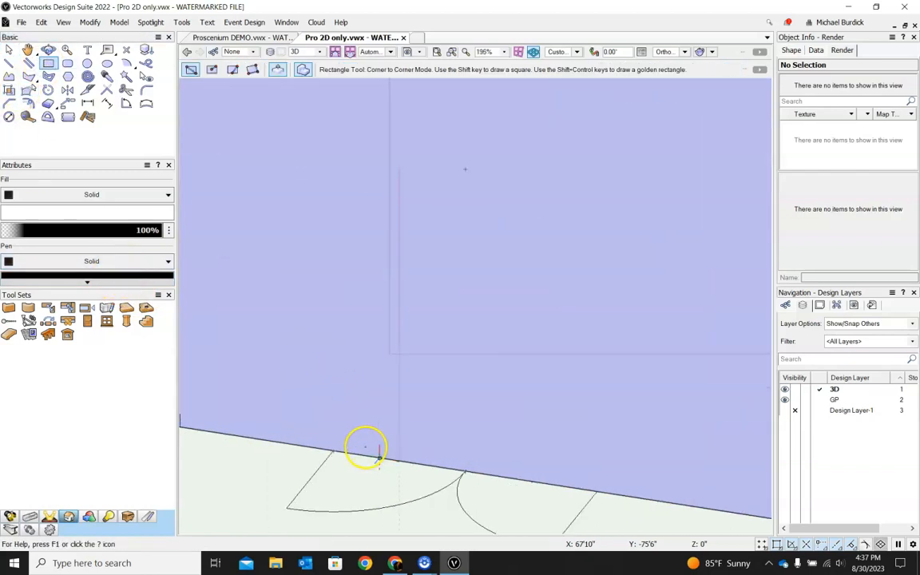
click(333, 449)
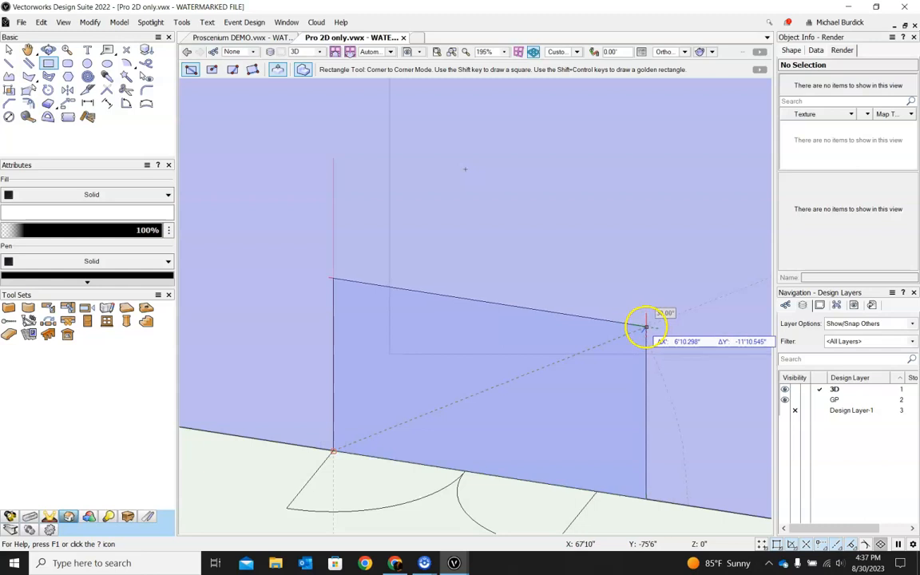
scroll(594, 369, down, 1)
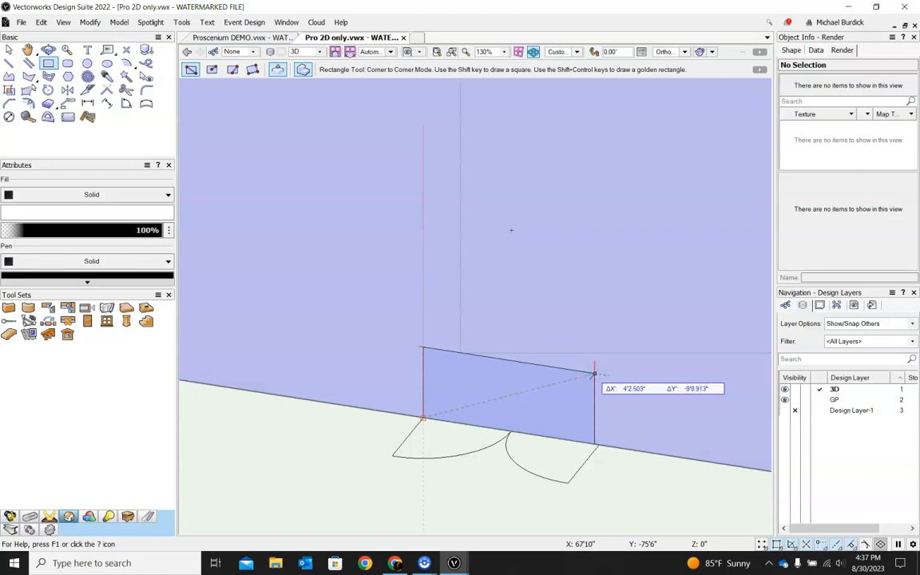
key(Tab)
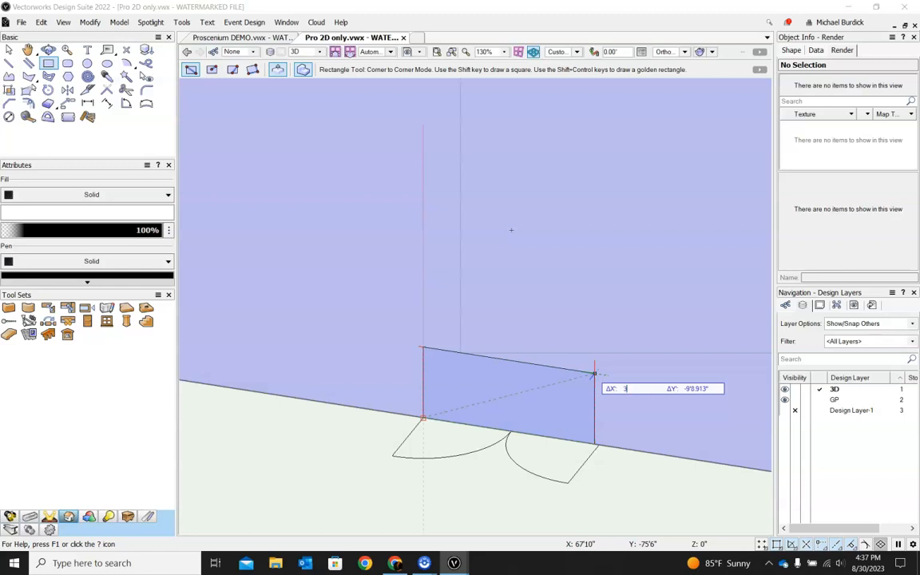
key(Tab)
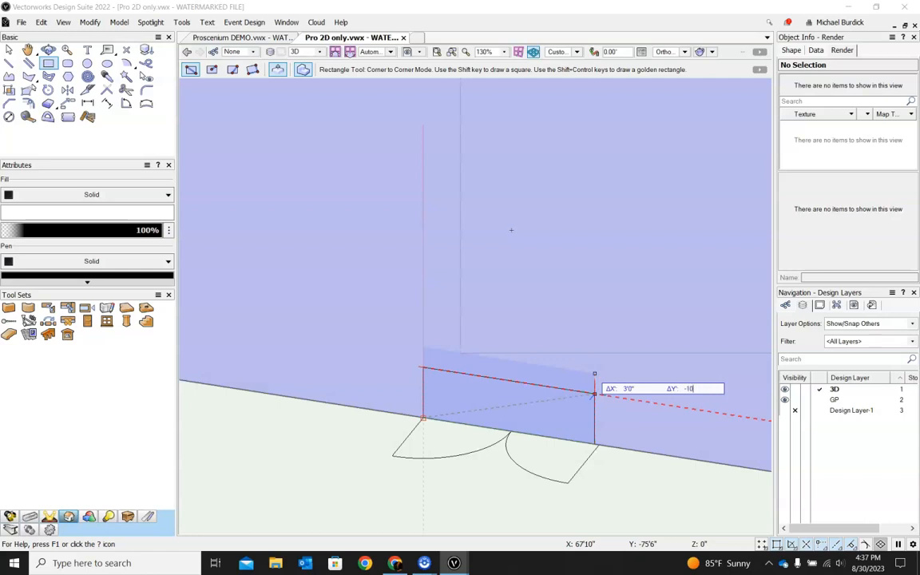
key(Return)
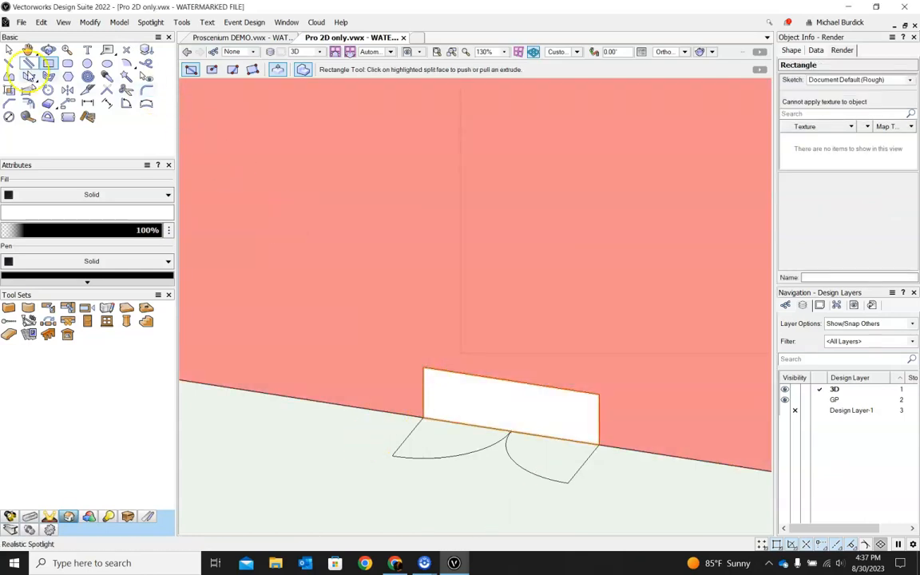
Step: Draw a second rectangle, 9' by 10', on the front wall starting from the first rectangle's upper corner
key(Escape)
click(423, 365)
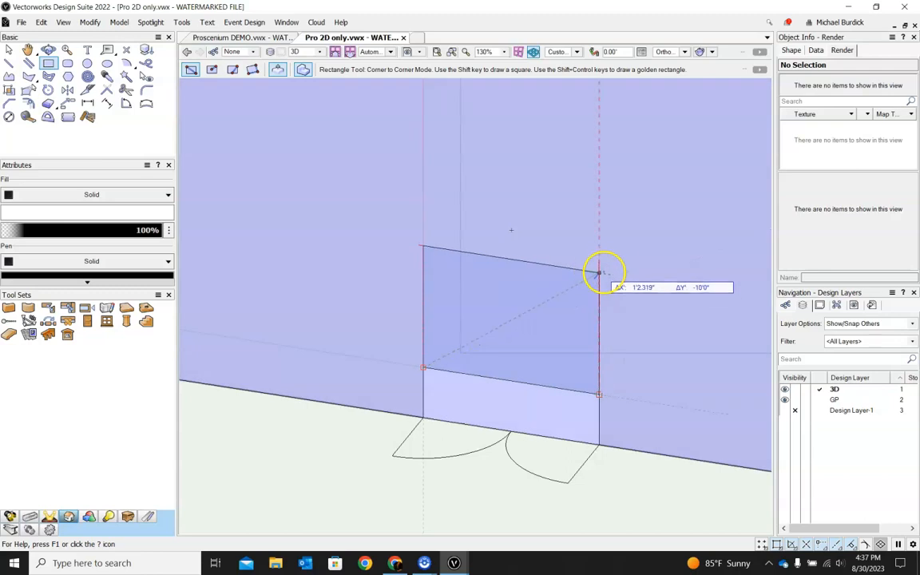
key(Tab)
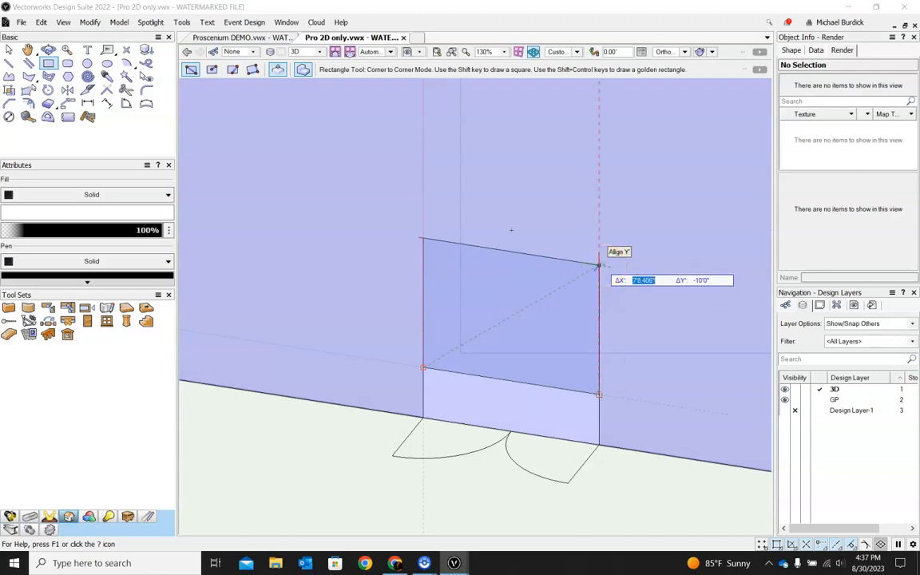
text(9)
key(Tab)
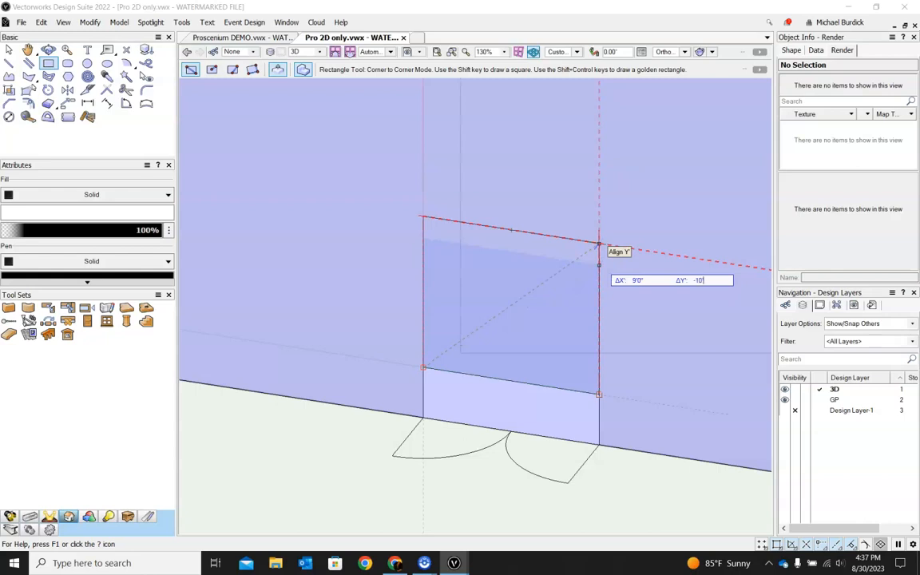
text(-10)
key(Tab)
key(Return)
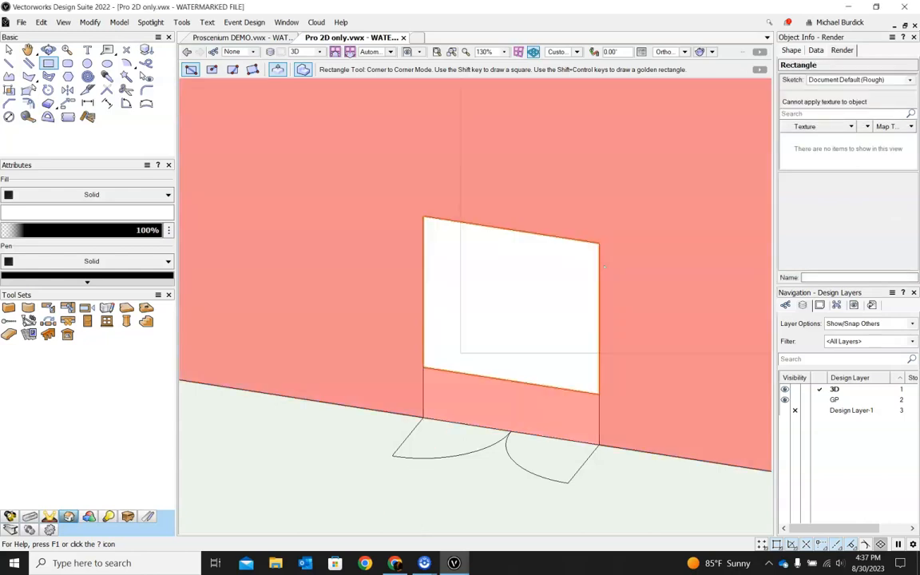
Step: Push the upper rectangle 1' through the front wall to cut an opening
click(575, 267)
scroll(565, 267, down, 5)
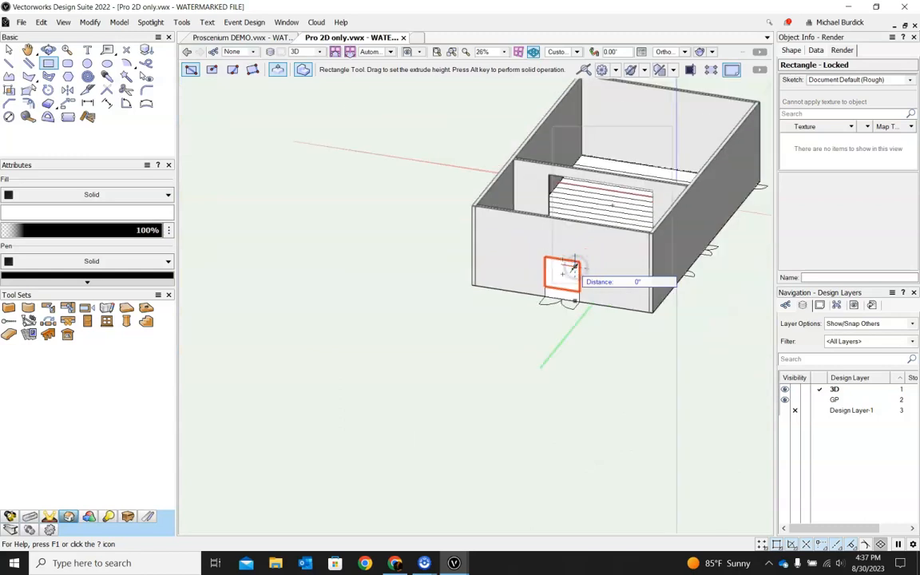
scroll(584, 226, up, 5)
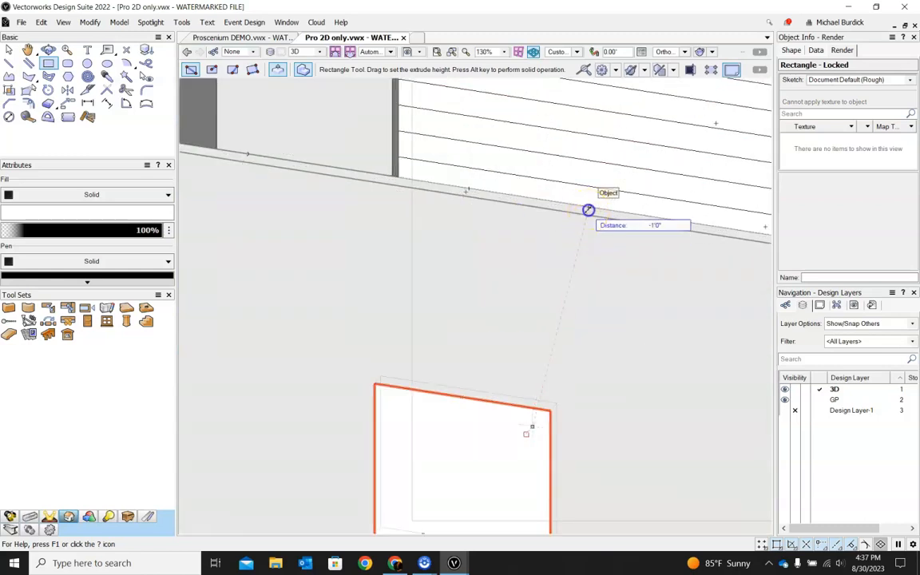
click(588, 210)
Step: Select and delete the lower rectangle left on the front wall
scroll(446, 428, down, 3)
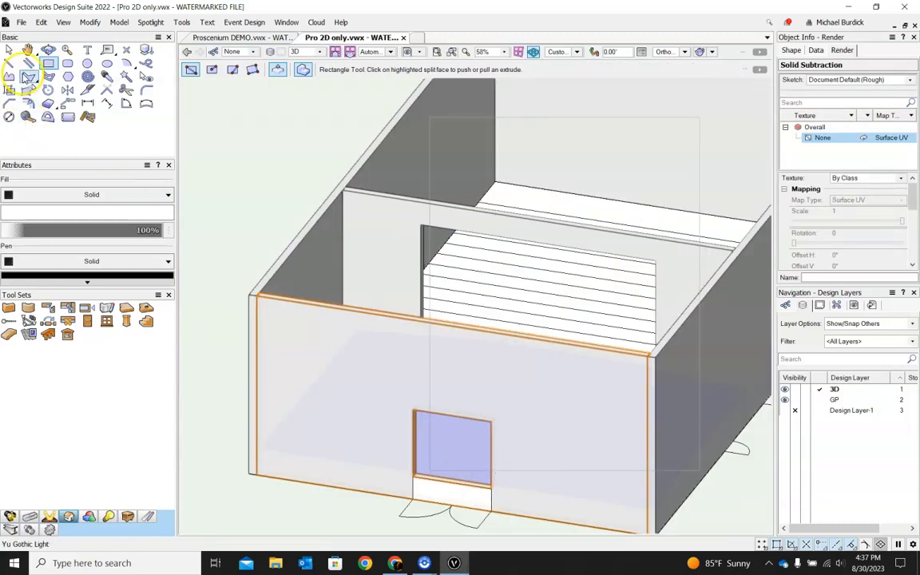
click(8, 50)
scroll(417, 525, up, 3)
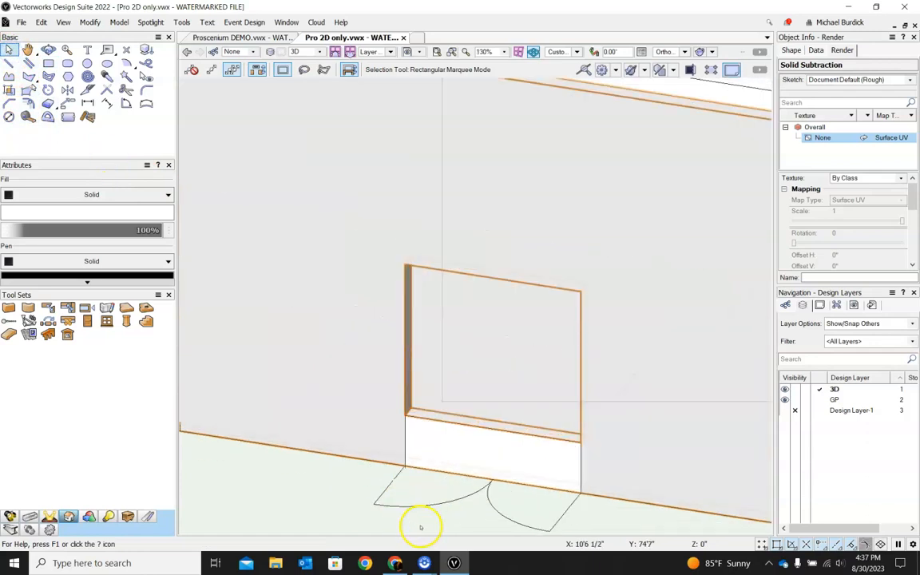
click(439, 428)
key(Delete)
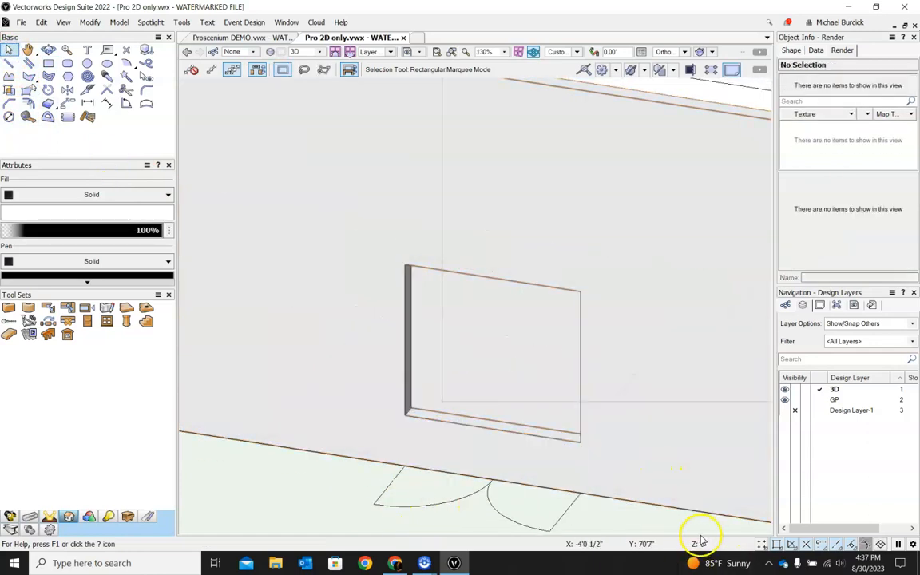
Step: Orbit around the model to inspect the front wall opening, then return to Top/Plan view
scroll(304, 417, down, 3)
ctrl+middle_drag(677, 360, 328, 433)
ctrl+middle_drag(653, 370, 584, 361)
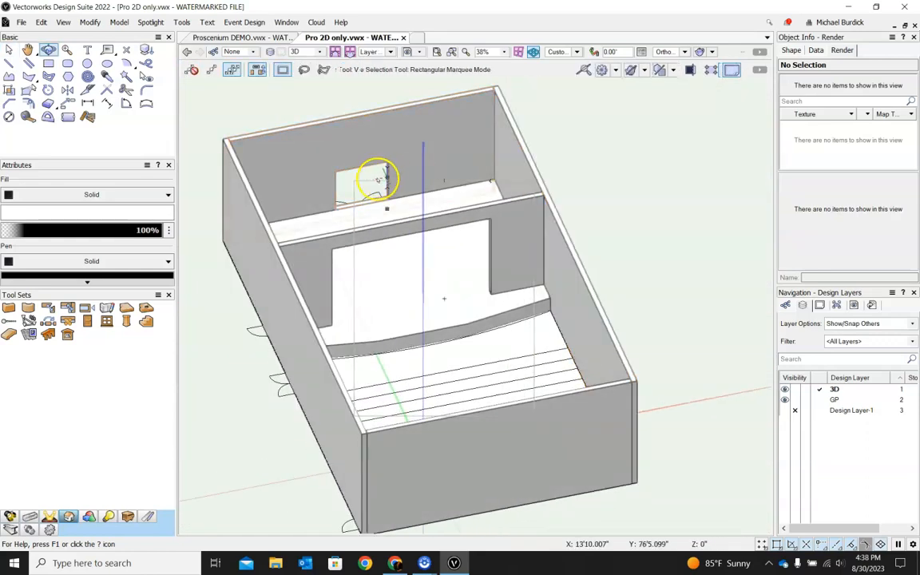
scroll(384, 179, up, 5)
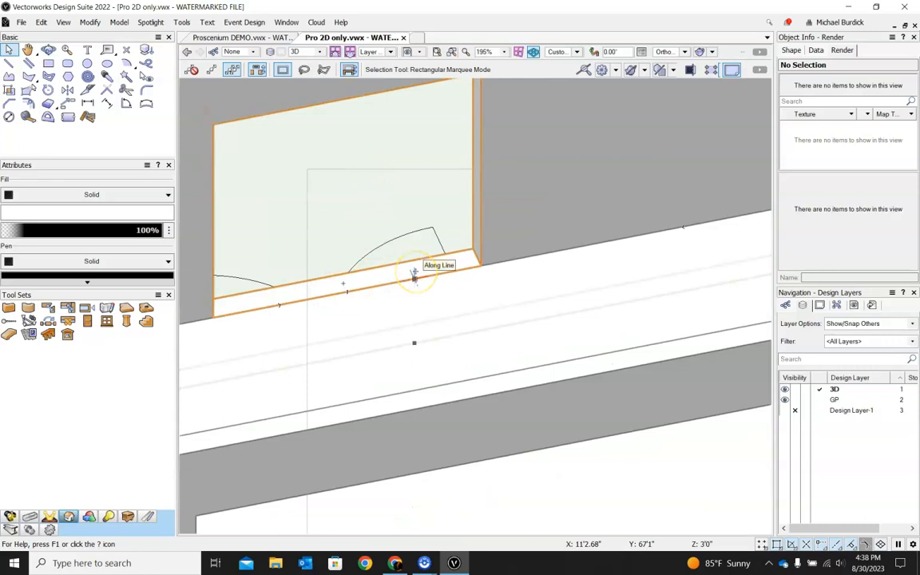
scroll(415, 276, down, 5)
key(F5)
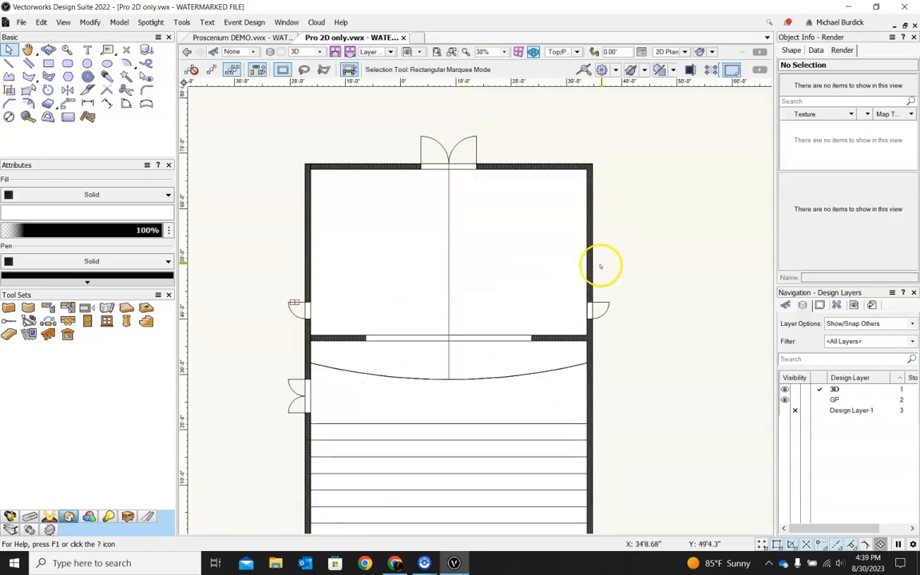
ctrl+middle_drag(659, 308, 667, 398)
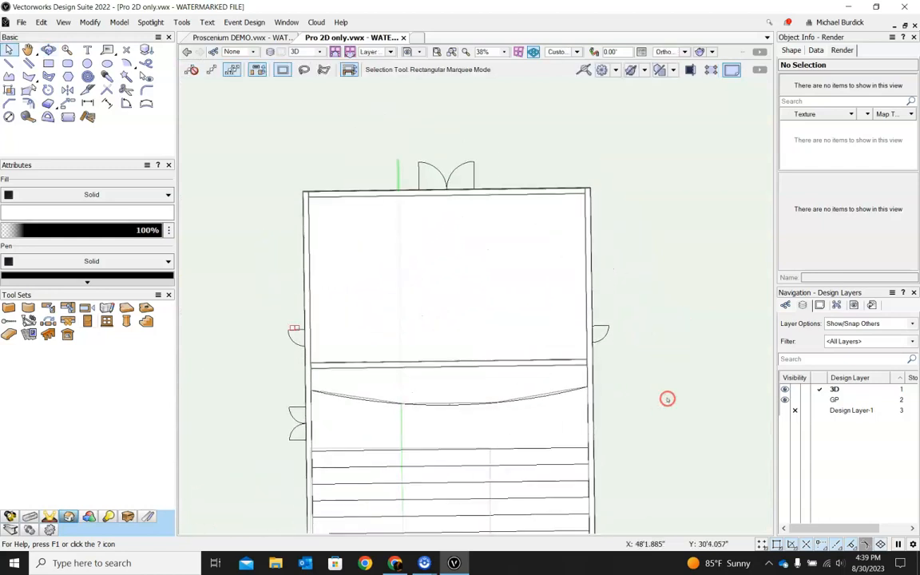
scroll(649, 372, down, 2)
scroll(648, 415, up, 1)
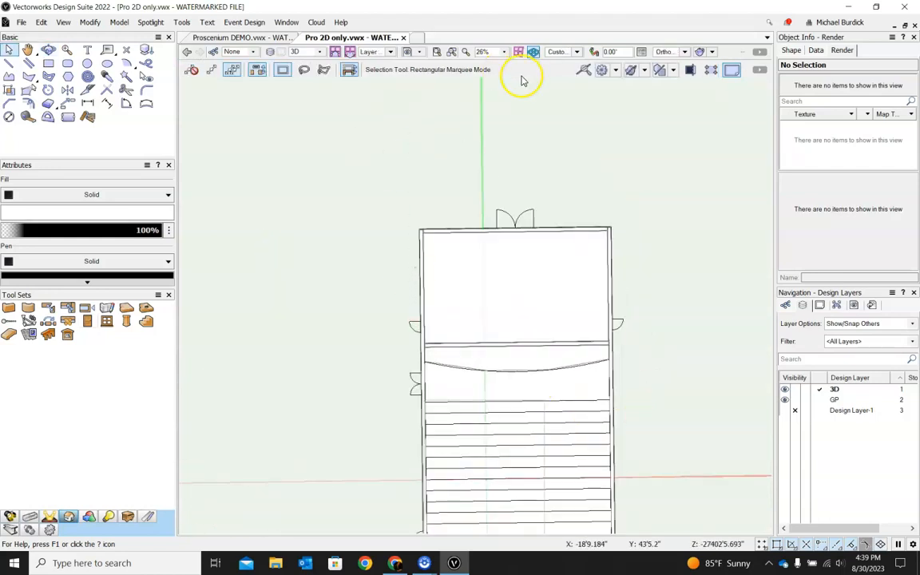
key(ctrl+5)
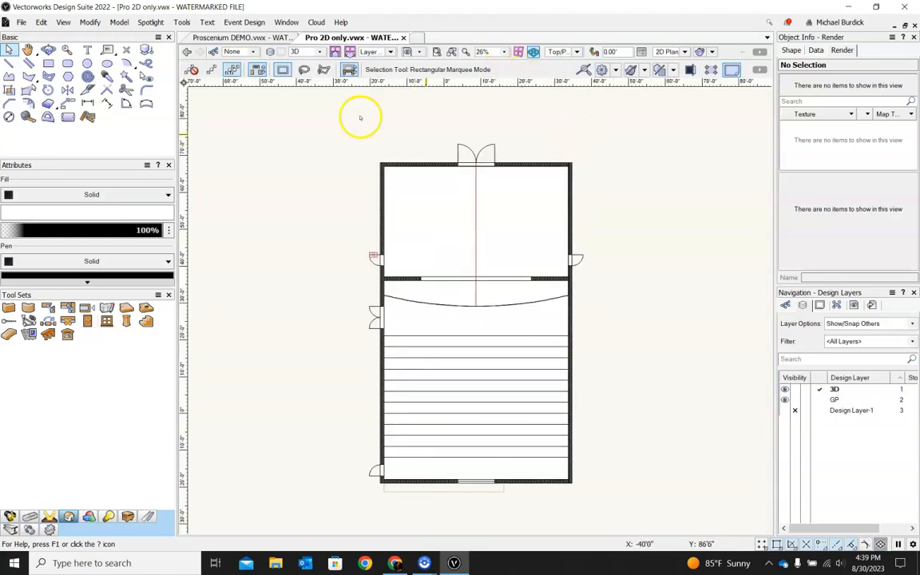
Step: Draw a rectangle filling the side door opening in the left wall and extrude it 7'
click(48, 63)
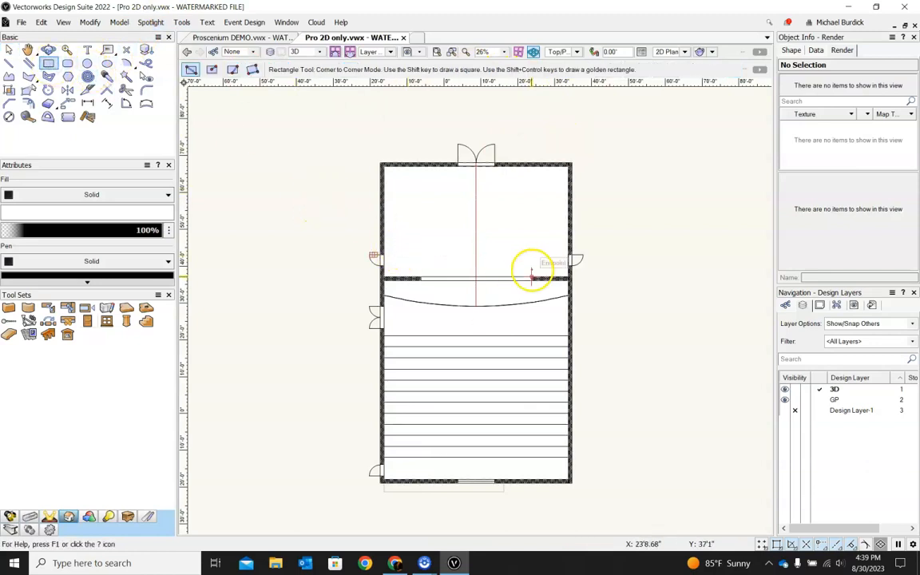
scroll(369, 255, up, 3)
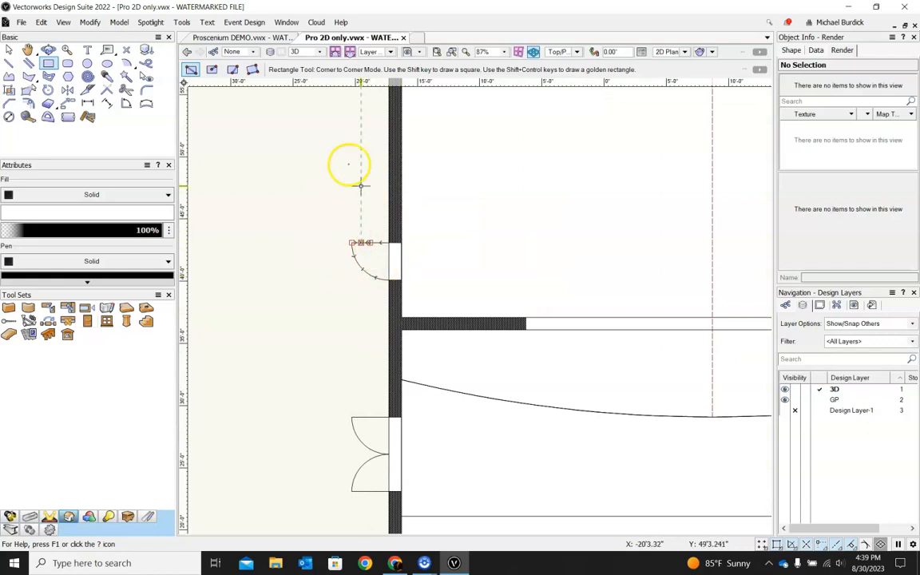
scroll(349, 163, down, 2)
scroll(366, 284, up, 3)
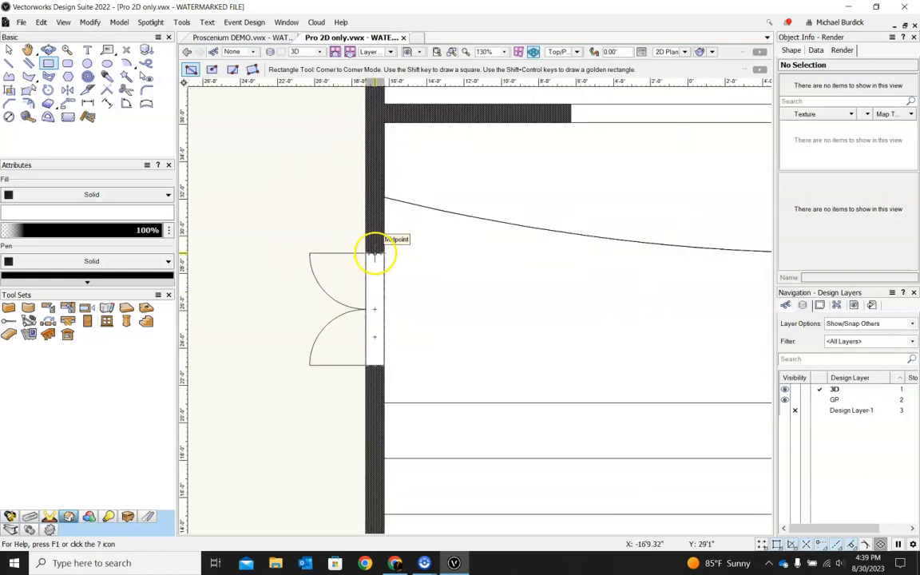
click(366, 253)
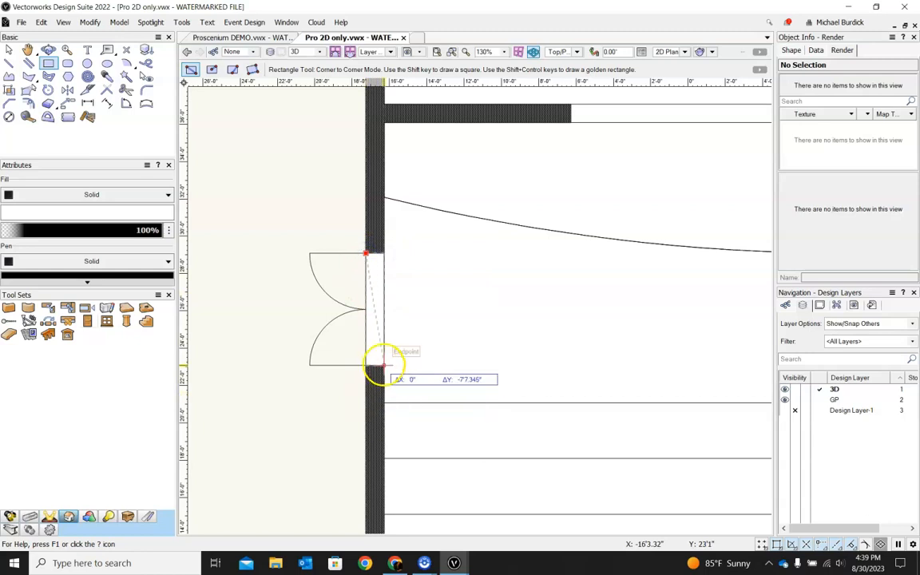
click(382, 366)
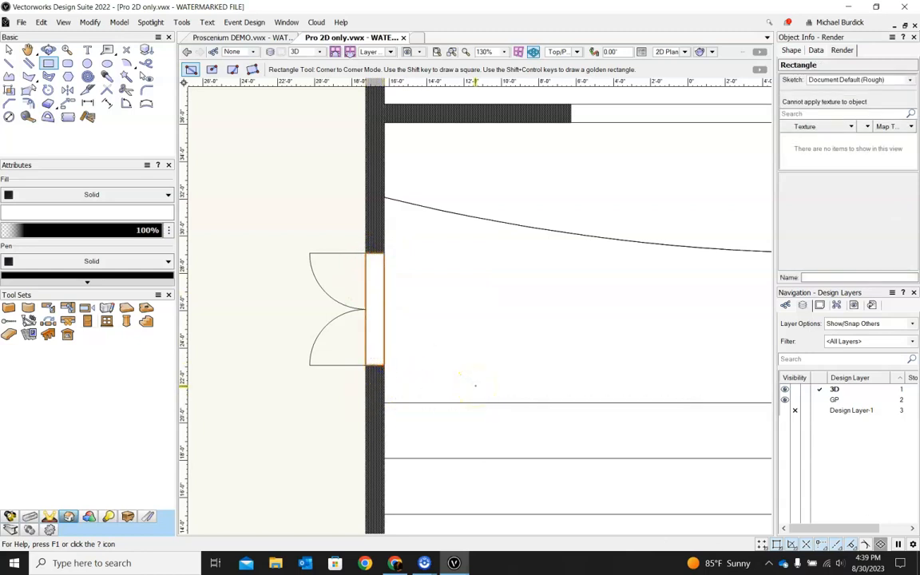
key(ctrl+e)
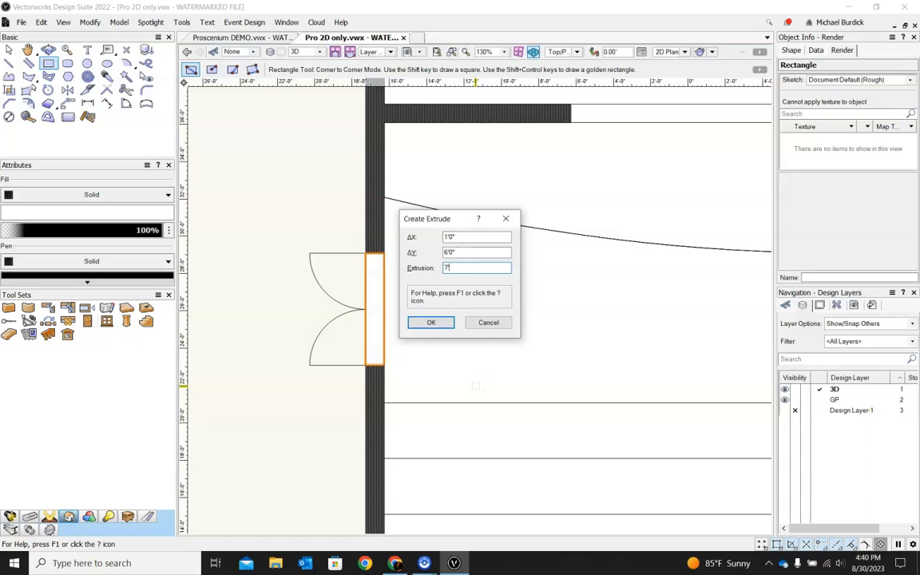
key(Return)
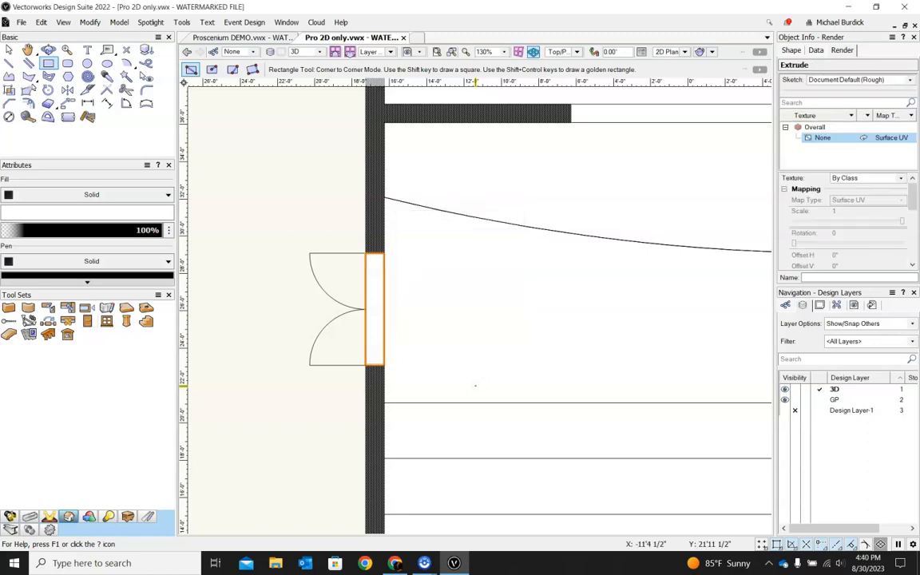
Step: Subtract the side door extrude from the left wall to cut the door opening through it
key(x)
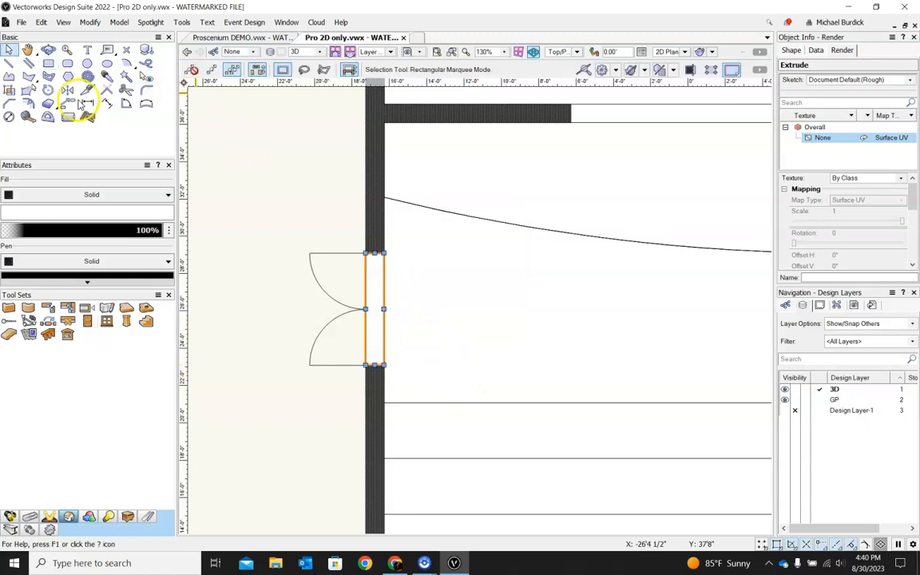
scroll(261, 272, down, 2)
ctrl+middle_drag(296, 291, 370, 218)
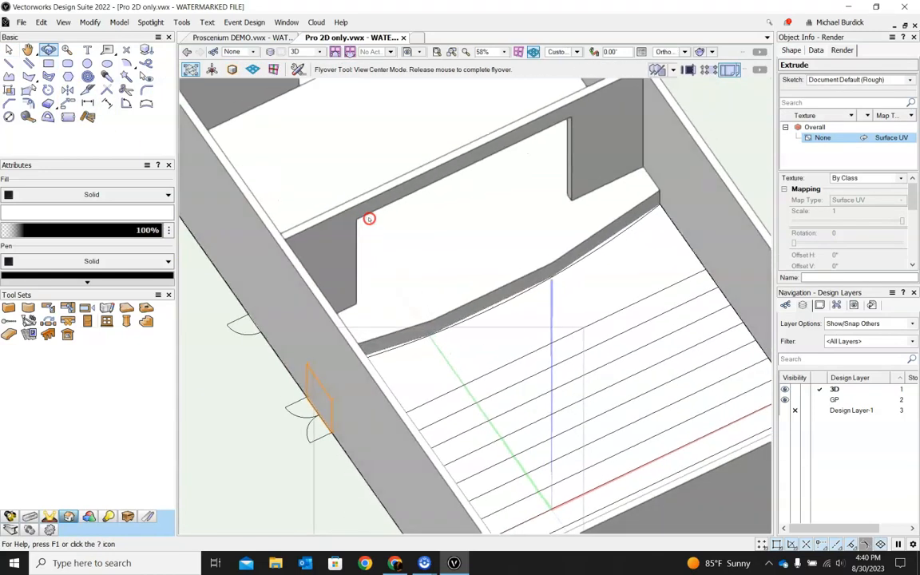
scroll(370, 218, up, 1)
scroll(260, 504, up, 4)
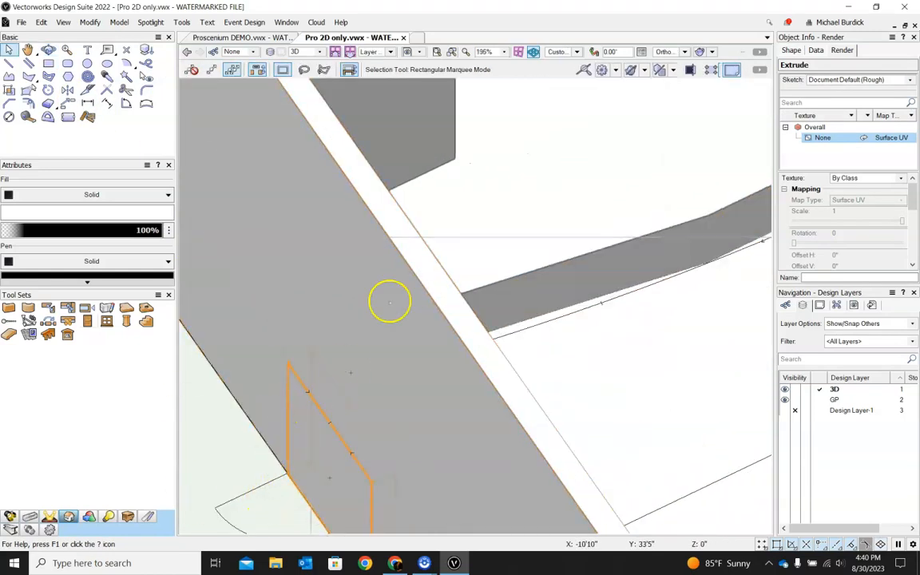
shift+click(391, 297)
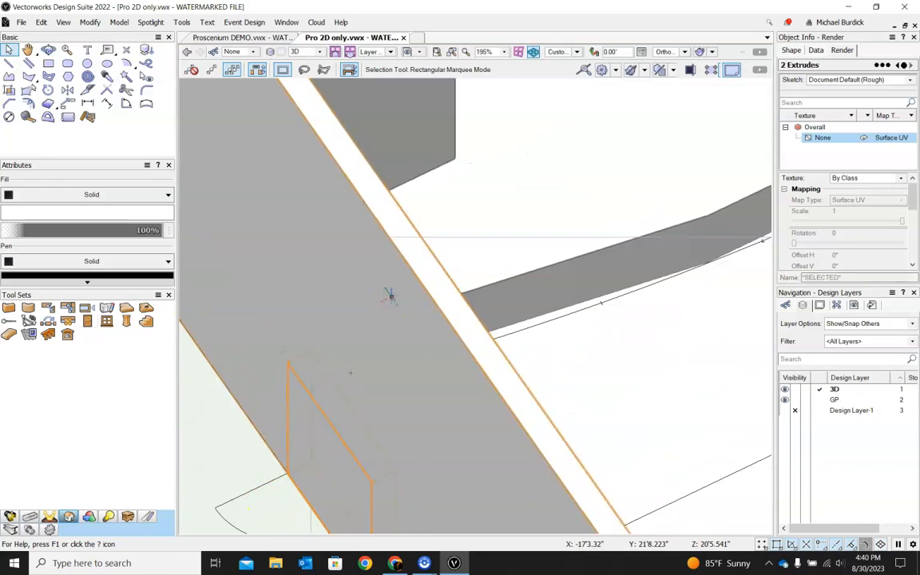
scroll(392, 296, down, 2)
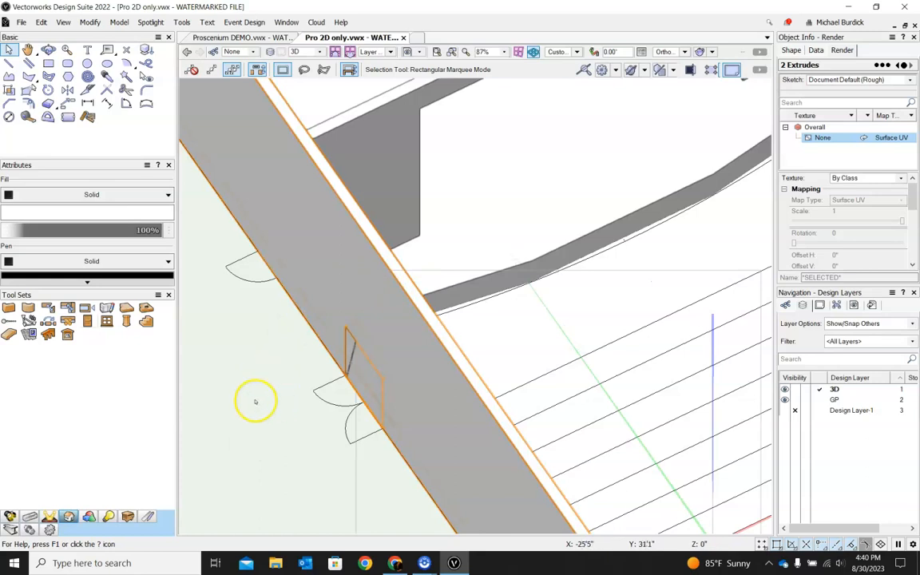
click(120, 24)
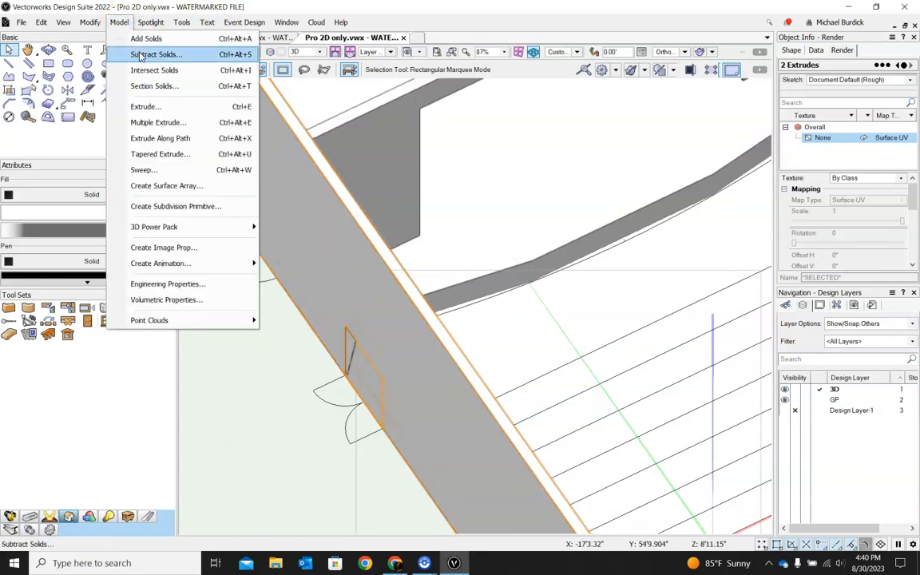
click(123, 53)
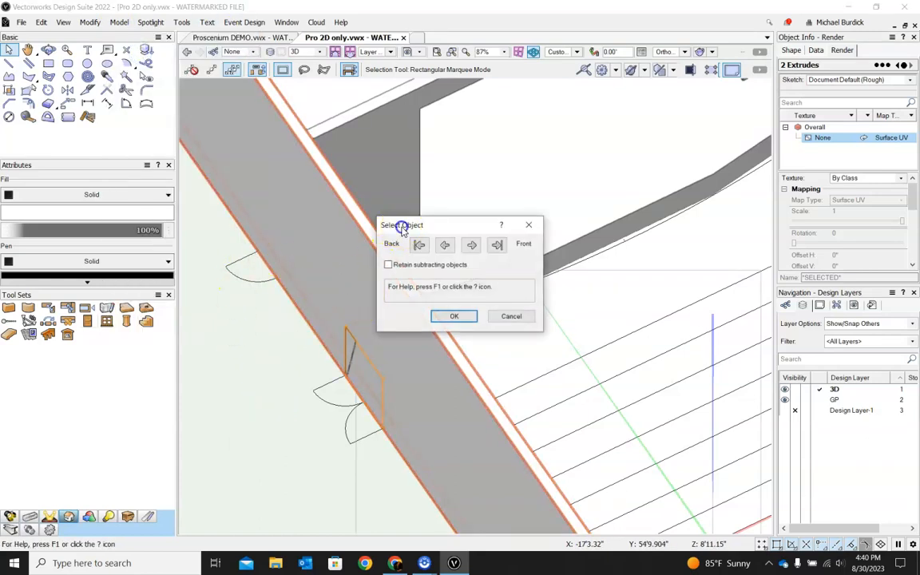
drag(402, 229, 571, 187)
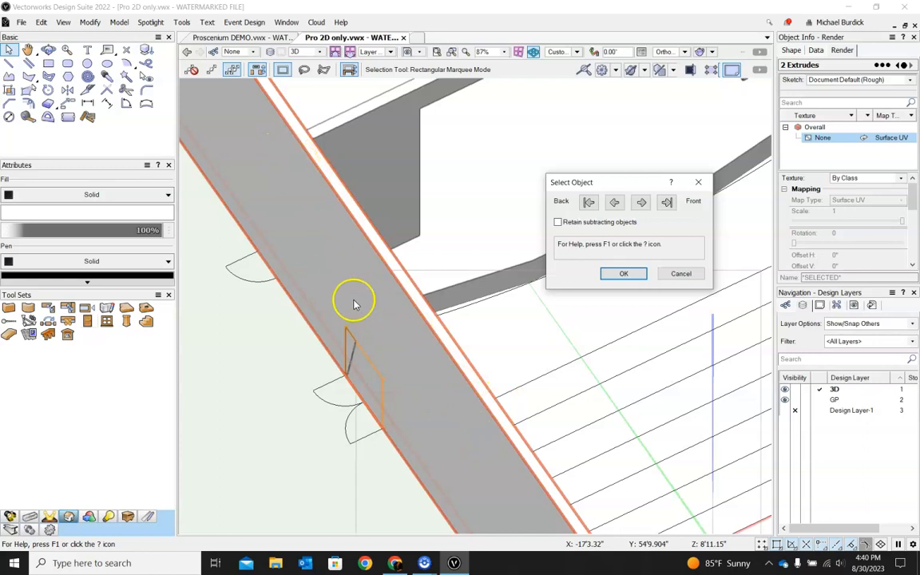
click(667, 202)
click(590, 203)
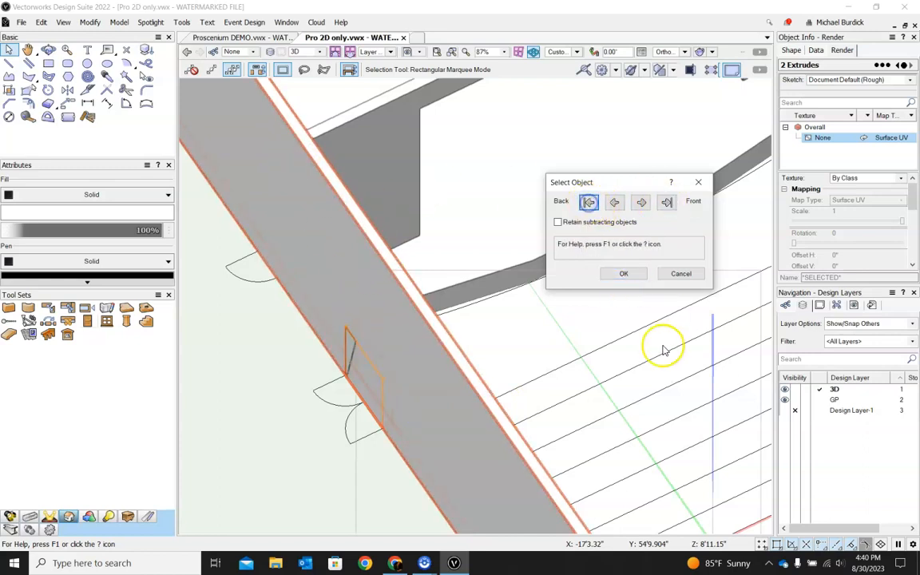
click(623, 273)
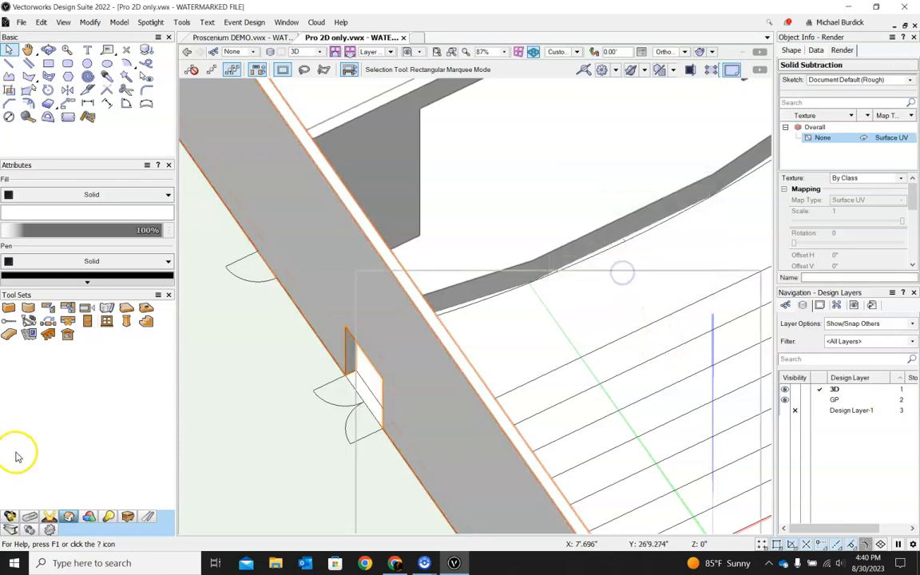
Step: Draw a rectangle filling the upper door opening in the left wall and extrude it 7'
key(ctrl+6)
ctrl+middle_drag(526, 366, 528, 322)
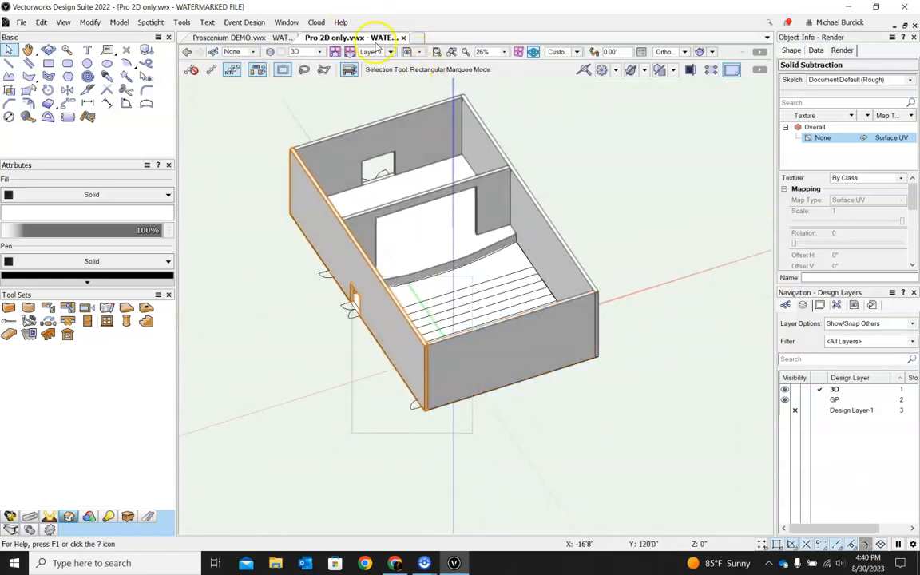
click(409, 52)
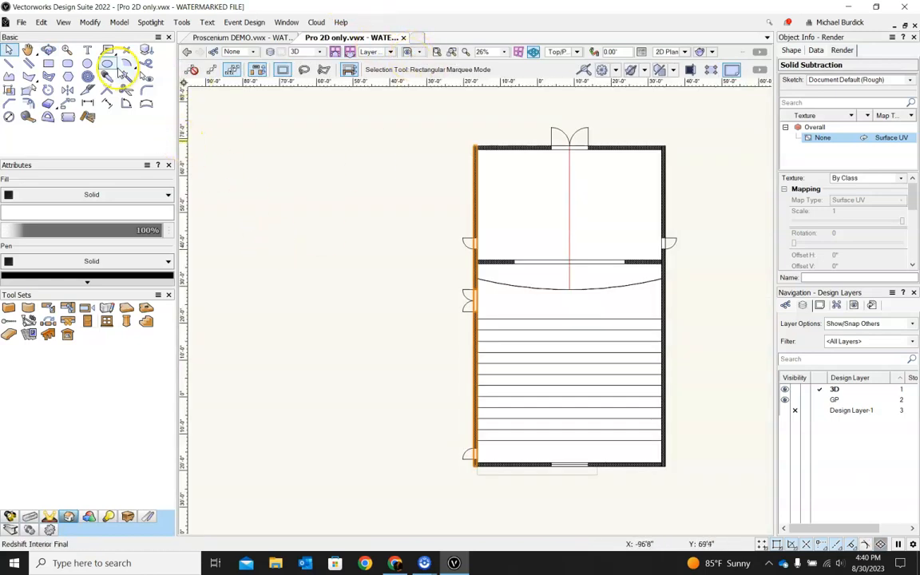
click(49, 64)
scroll(487, 255, up, 5)
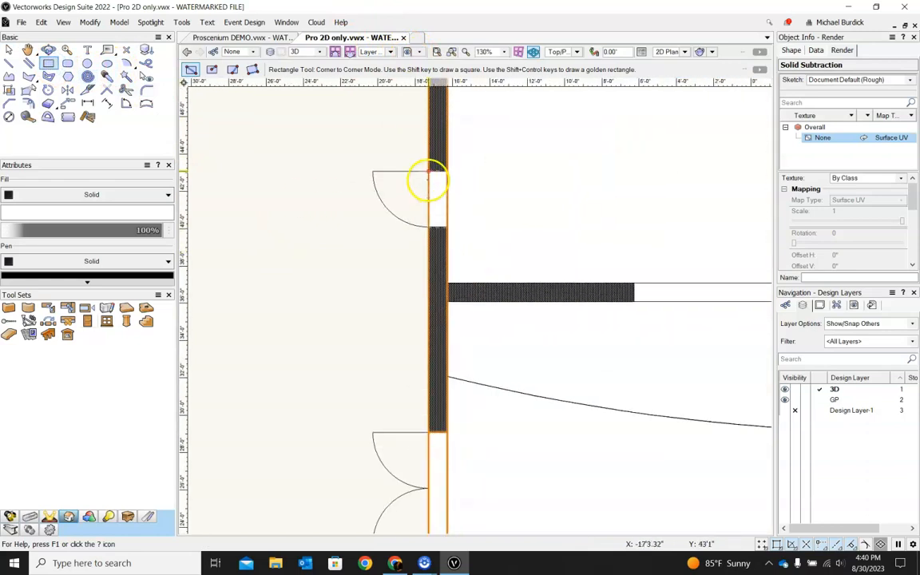
click(425, 172)
click(446, 226)
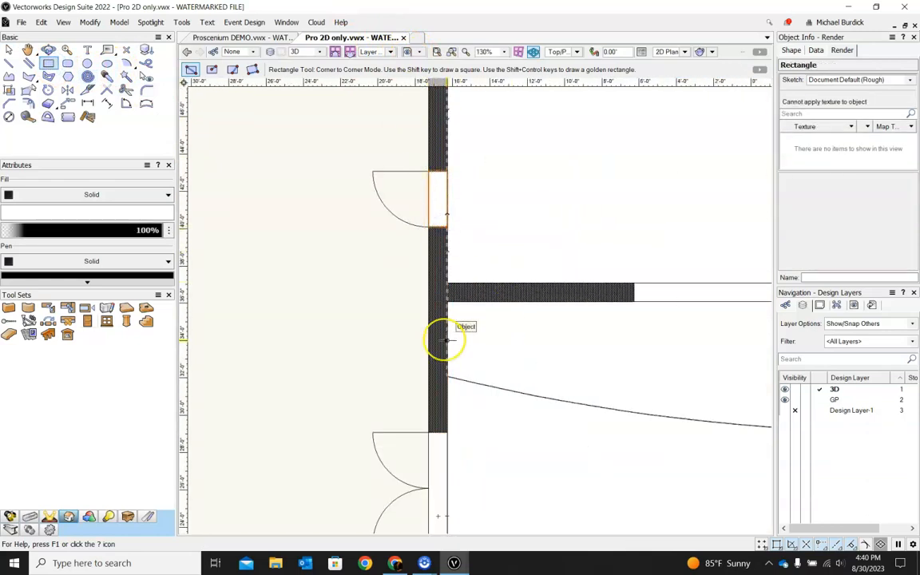
key(ctrl+e)
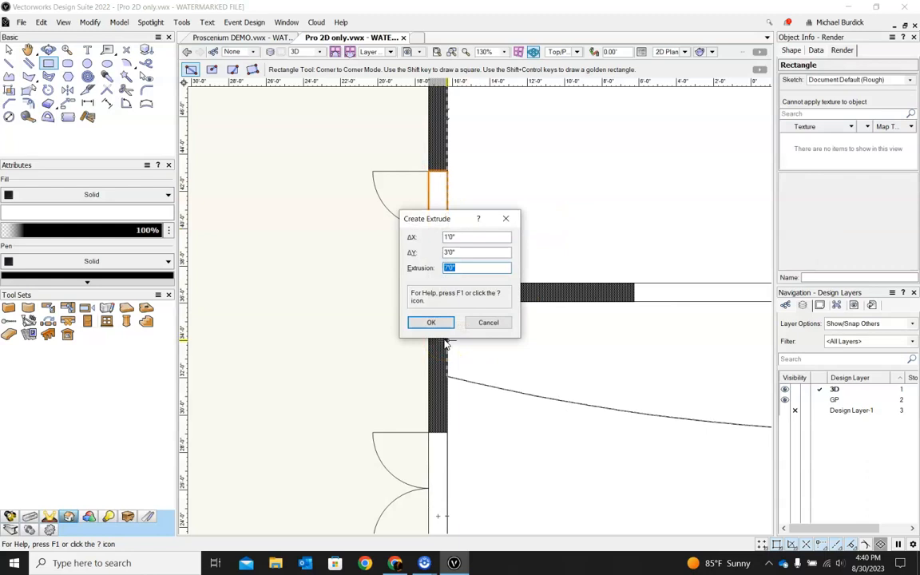
key(Return)
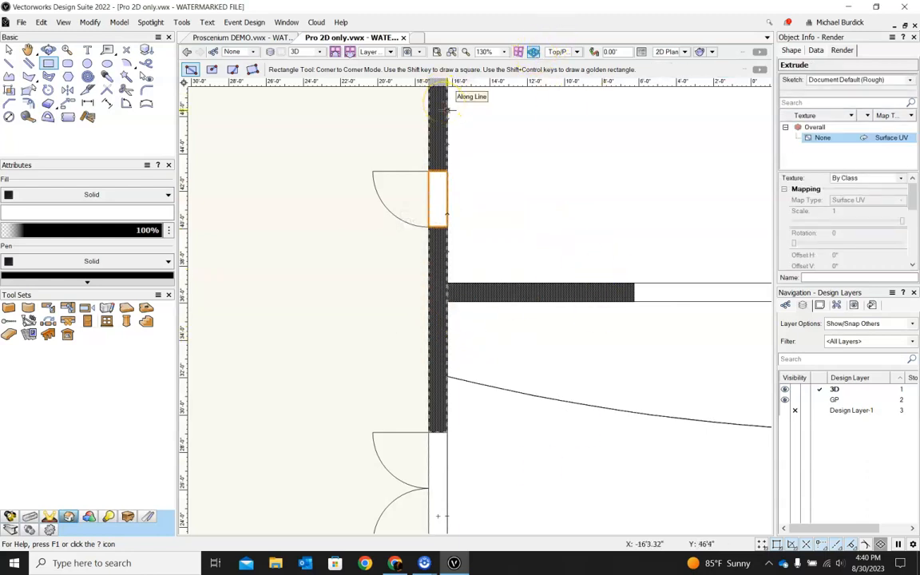
Step: Set the new extrude's bottom Z elevation to 3'
click(789, 50)
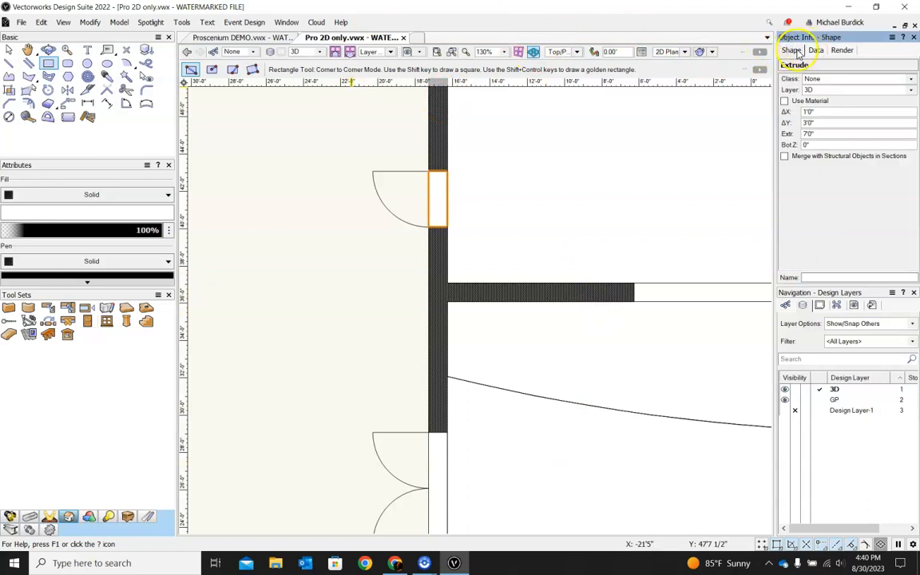
click(814, 144)
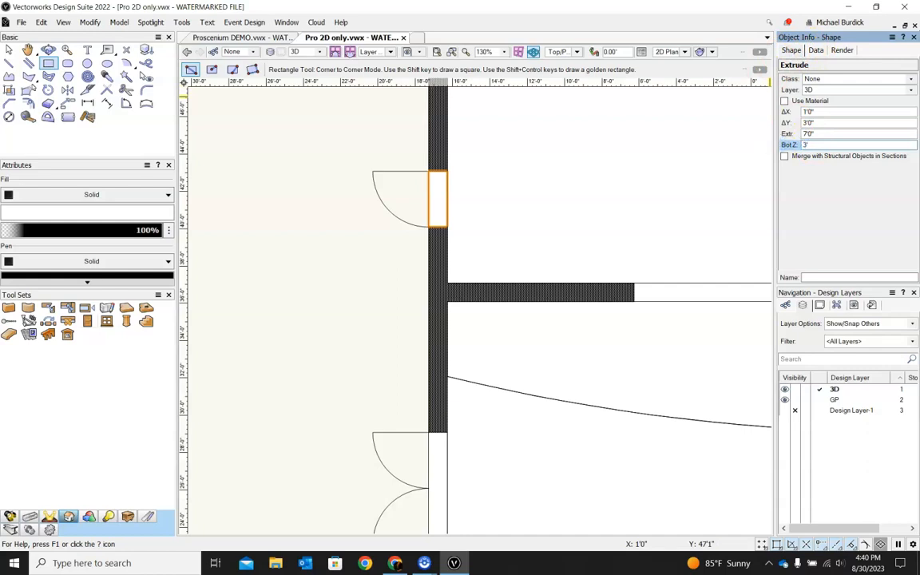
text(3')
key(Return)
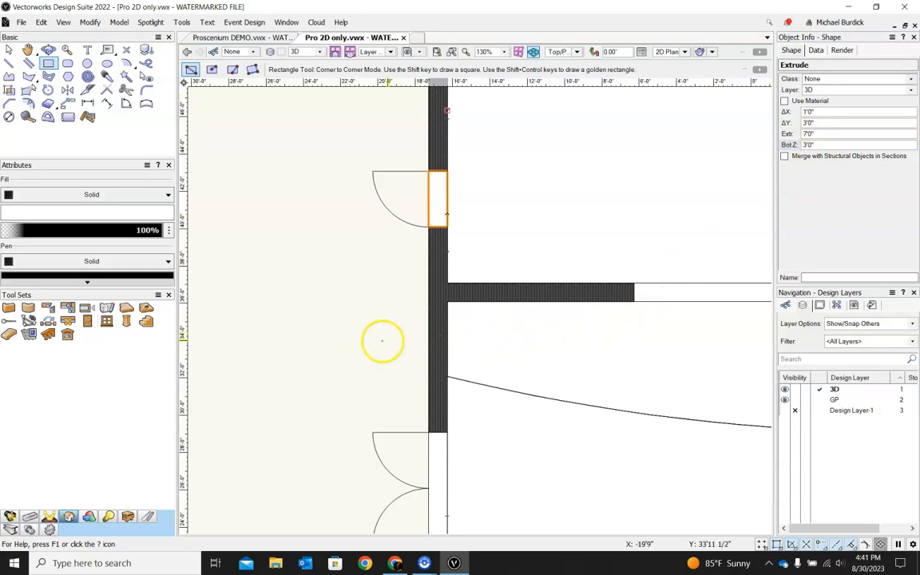
Step: Subtract the raised extrude from the left wall to cut the upper door opening
scroll(382, 341, down, 3)
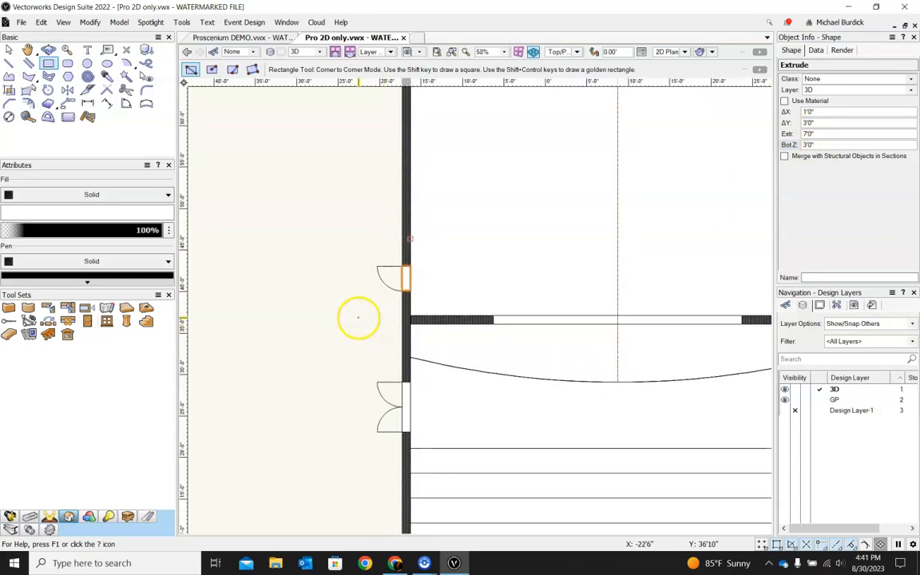
shift+middle_drag(362, 323, 514, 214)
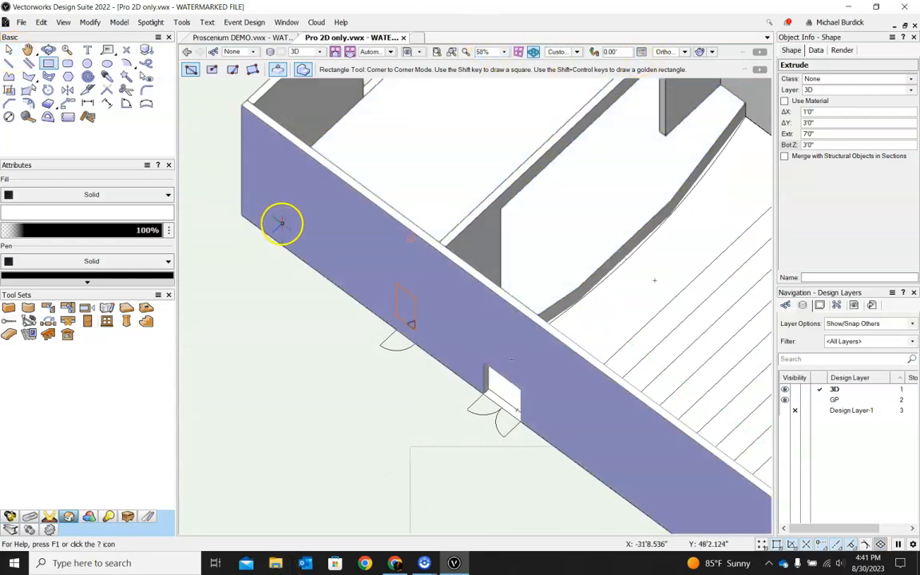
click(9, 49)
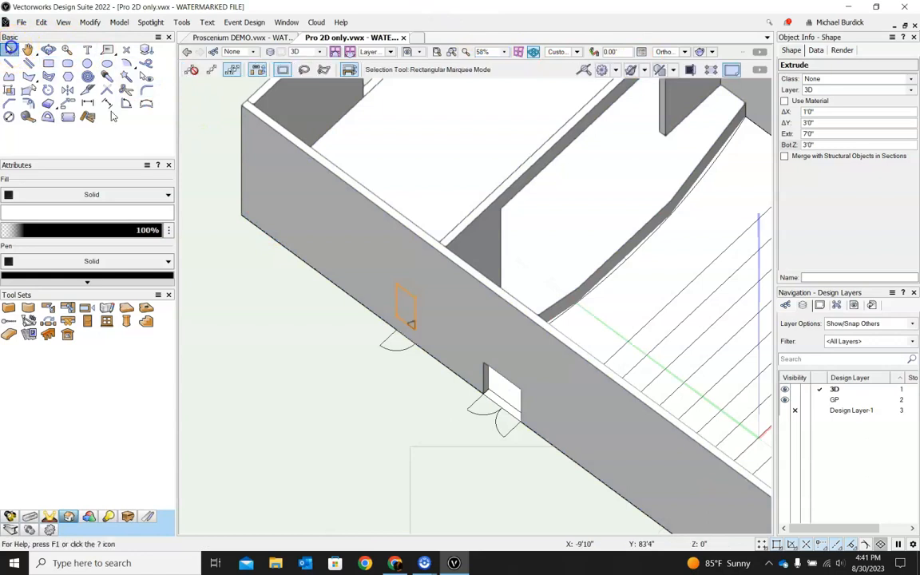
click(364, 260)
shift+click(363, 260)
click(119, 22)
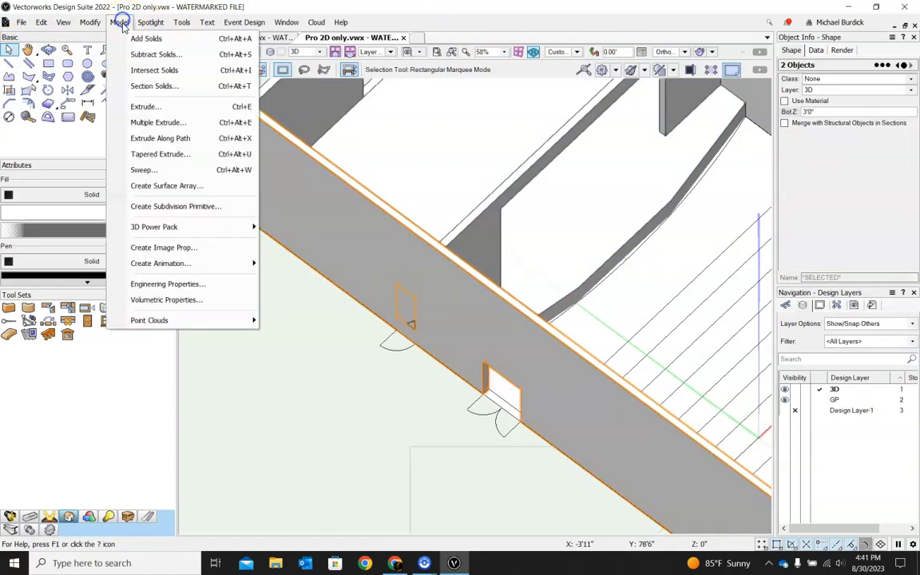
click(137, 55)
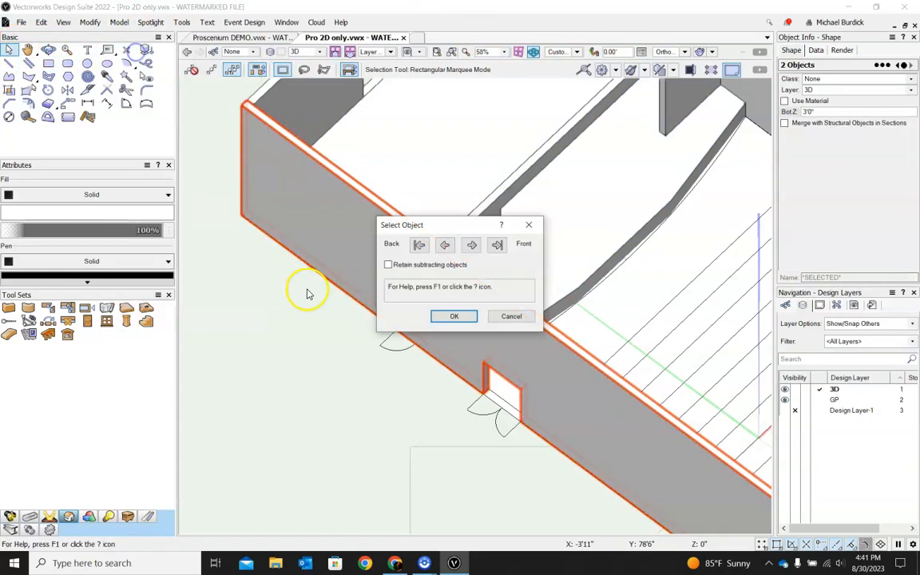
click(457, 314)
Step: Draw a rectangle filling the door opening in the right wall and extrude it 7'
scroll(382, 389, down, 5)
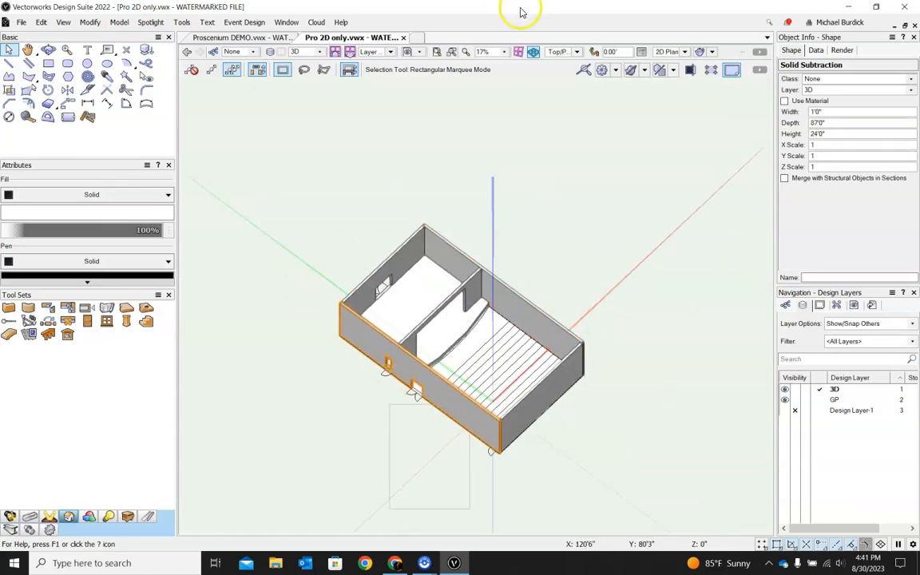
key(0)
click(48, 63)
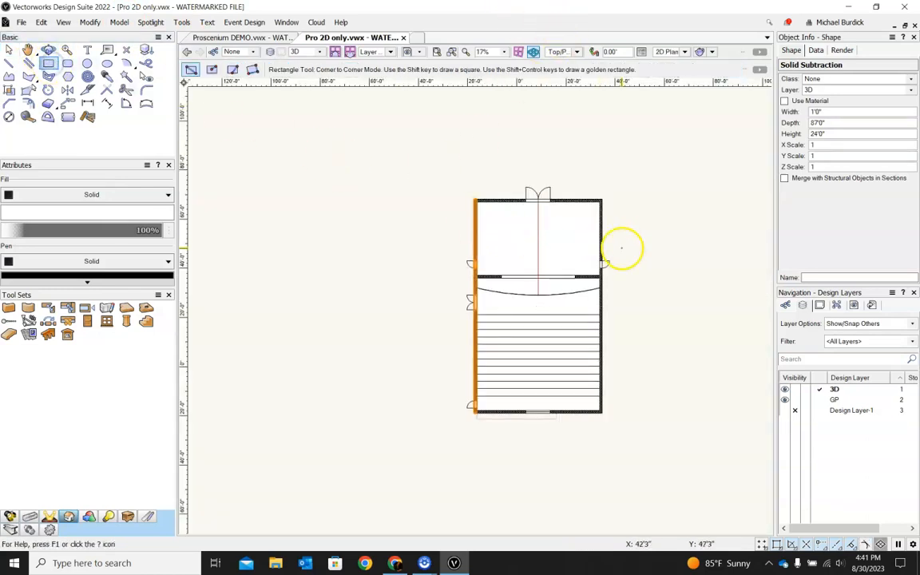
scroll(622, 248, up, 6)
click(500, 286)
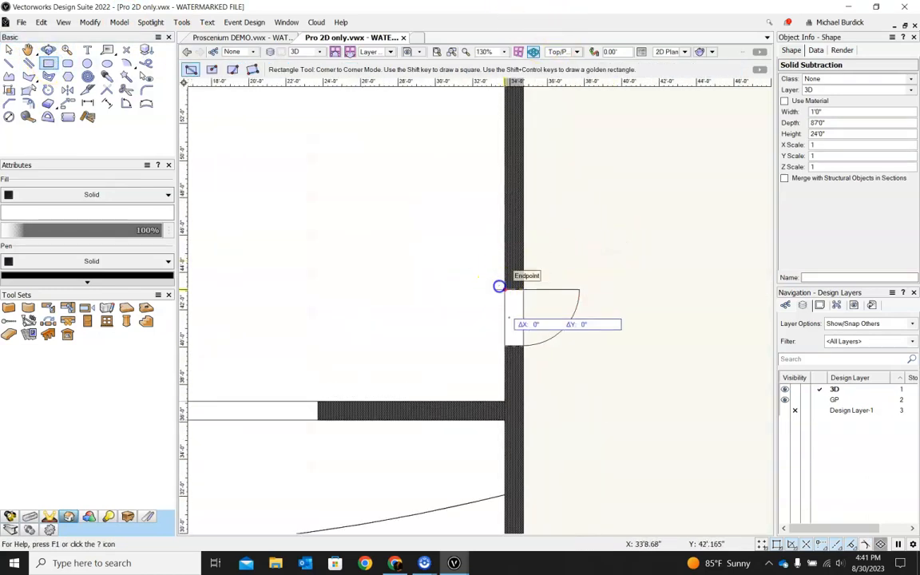
click(515, 342)
key(ctrl+e)
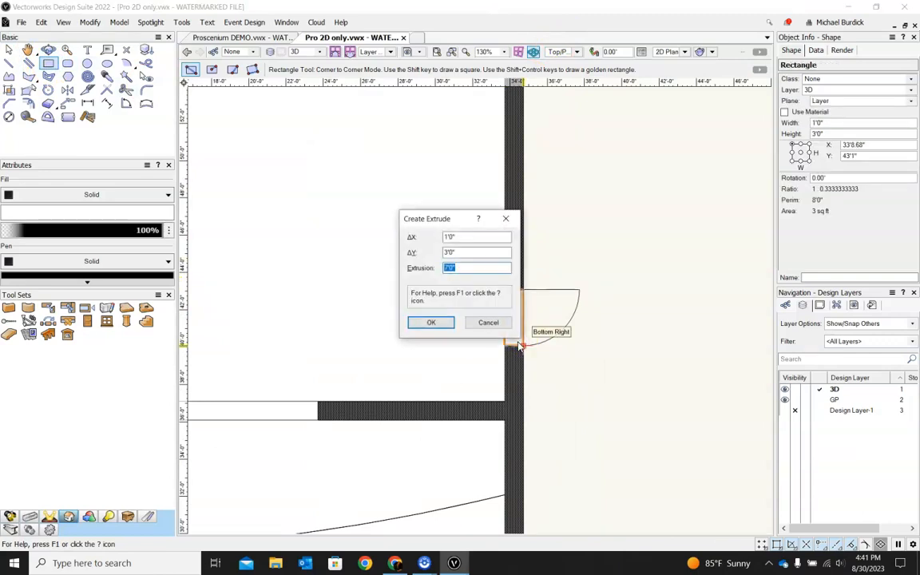
key(Return)
Step: Set the right wall extrude's bottom Z elevation to 3'
click(832, 145)
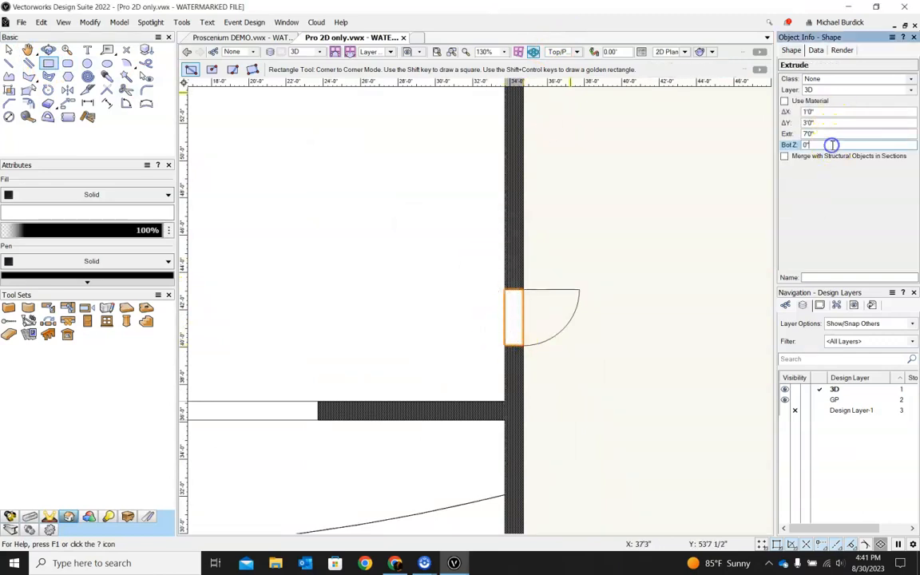
text(3')
key(Return)
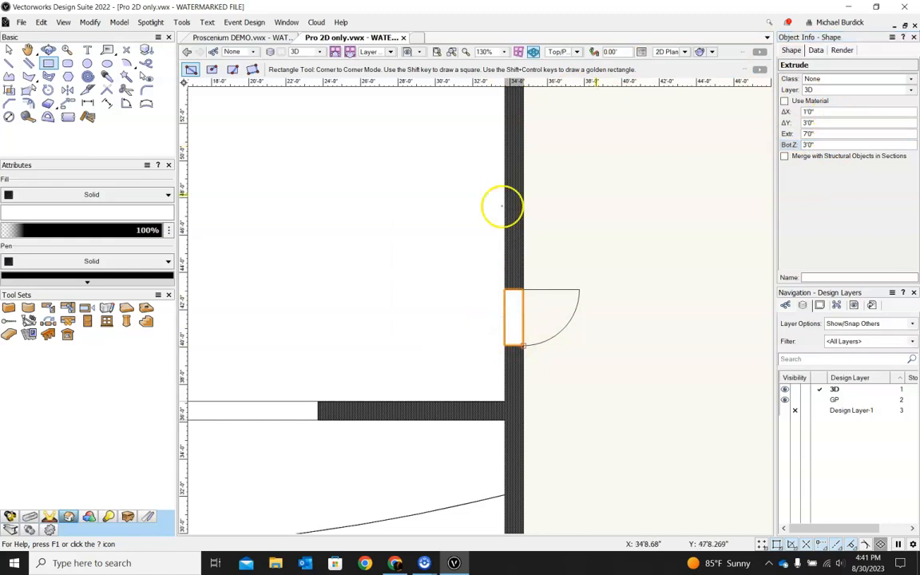
Step: Subtract the extrude from the right wall to cut its door opening
click(9, 49)
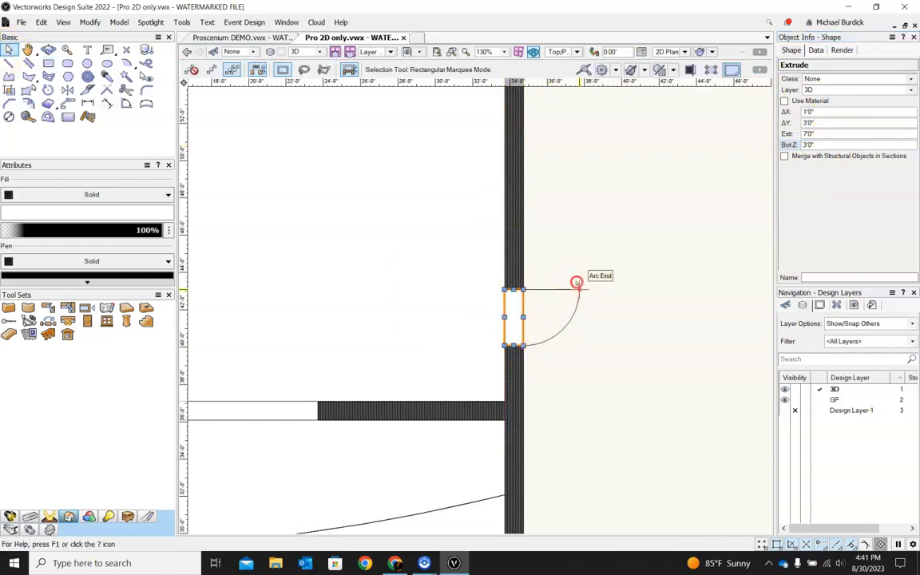
ctrl+middle_drag(577, 285, 492, 244)
shift+click(509, 273)
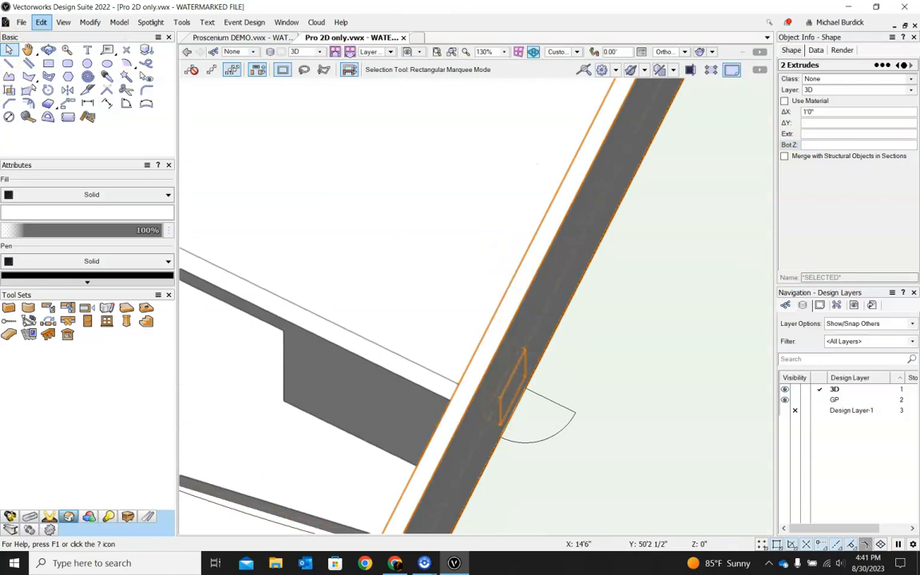
click(119, 22)
click(152, 53)
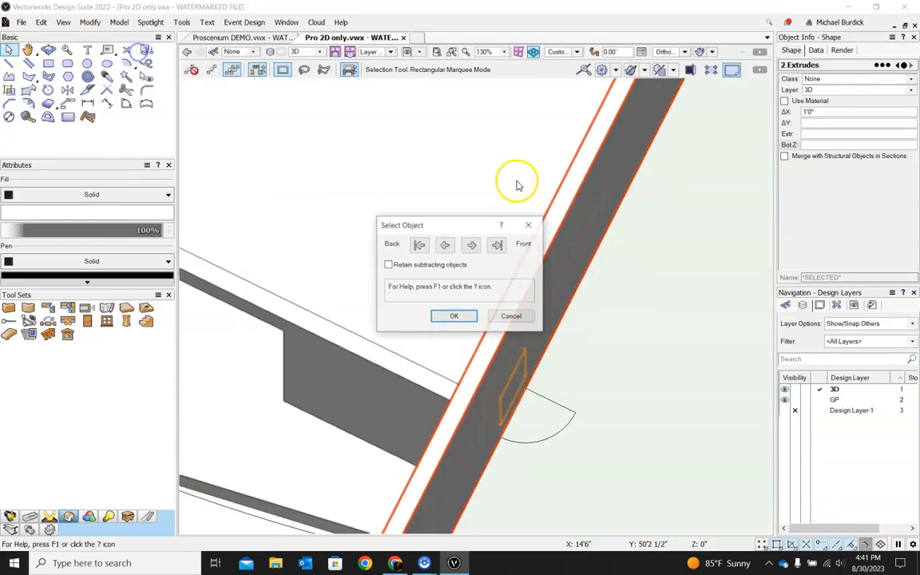
click(448, 320)
scroll(583, 212, down, 4)
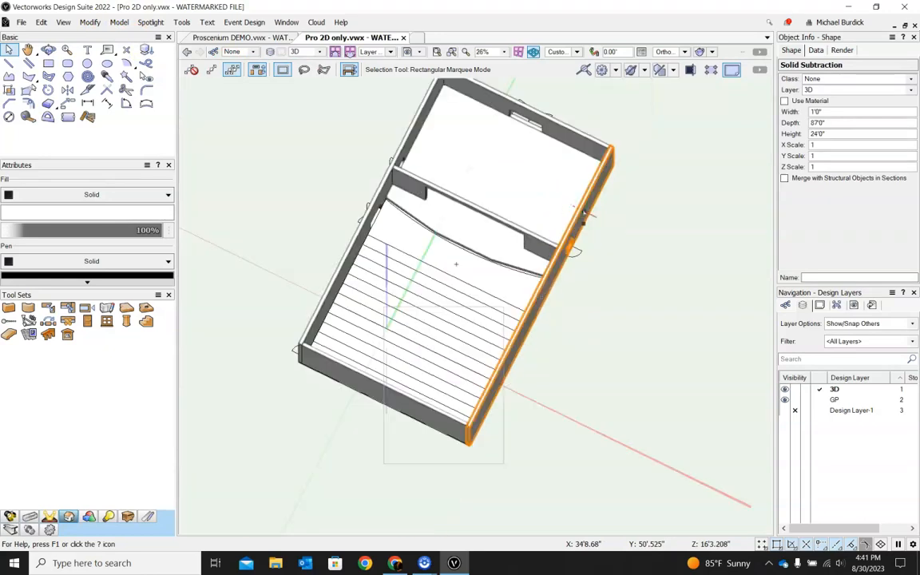
ctrl+middle_drag(493, 399, 538, 419)
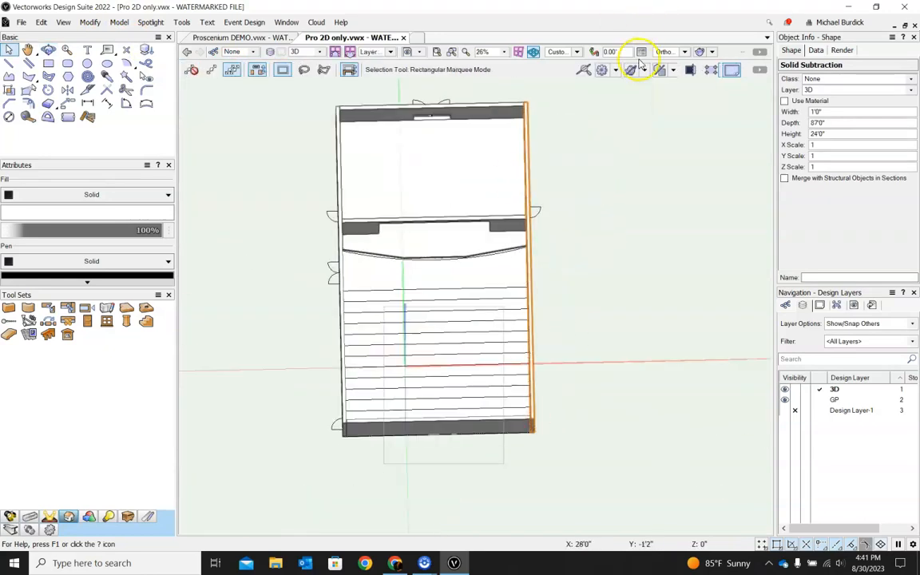
Step: Review the door's height and elevation in the Proscenium DEMO section drawing
click(663, 54)
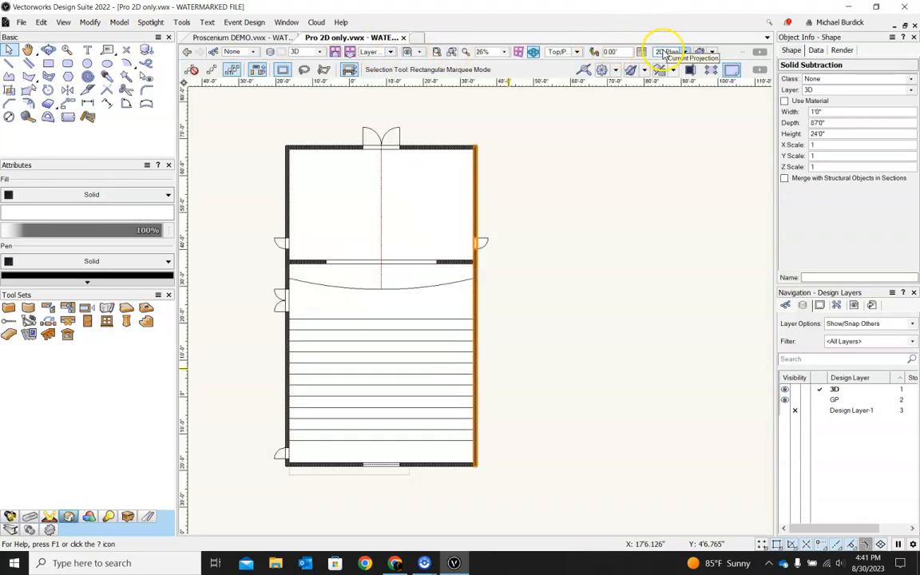
scroll(287, 489, up, 4)
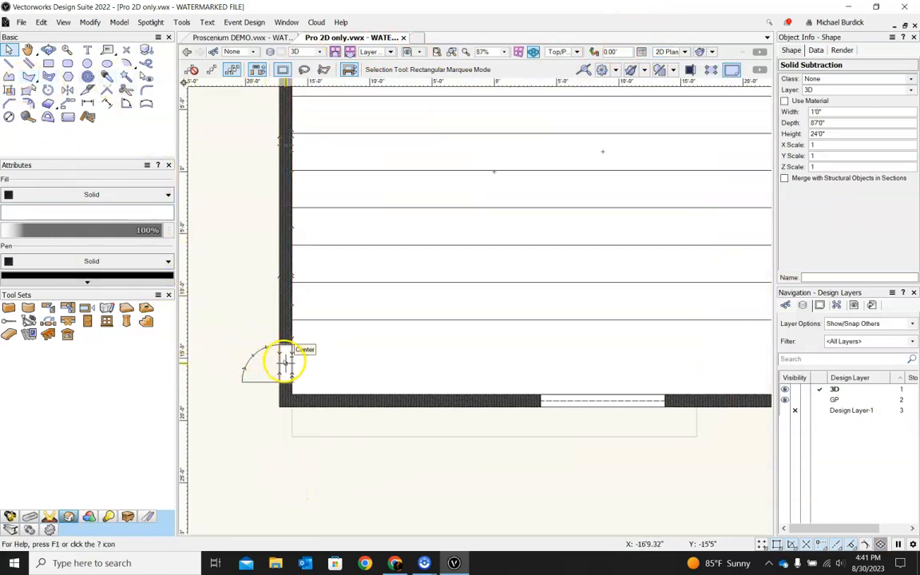
click(239, 37)
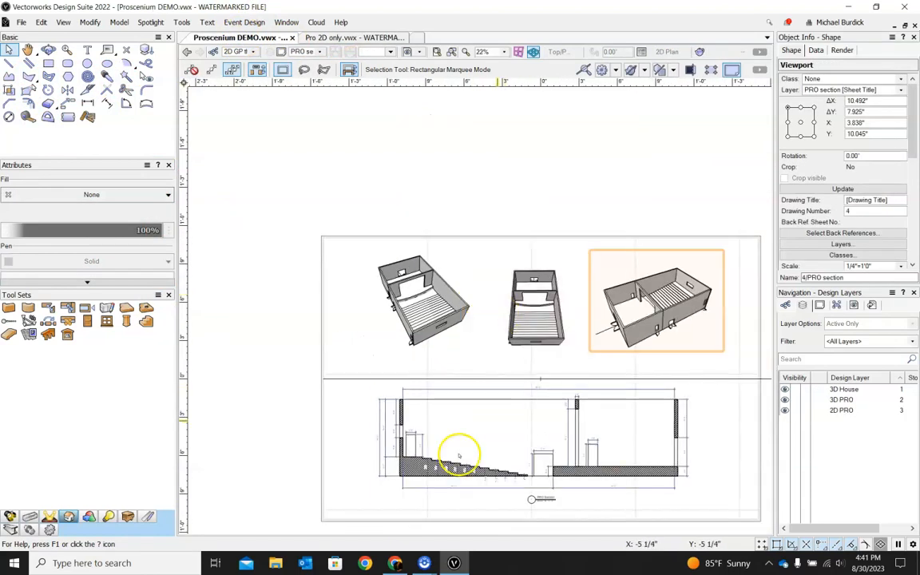
click(397, 461)
scroll(397, 461, up, 5)
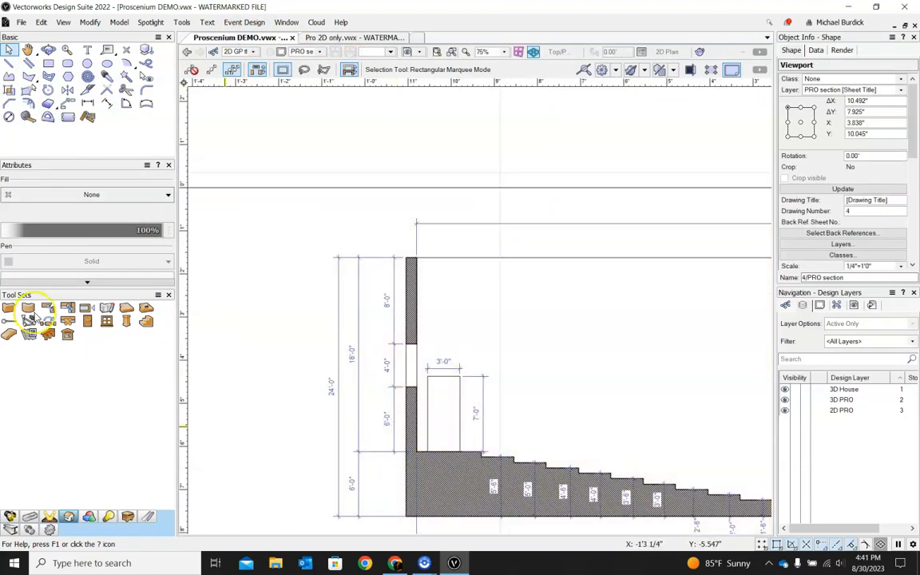
click(327, 37)
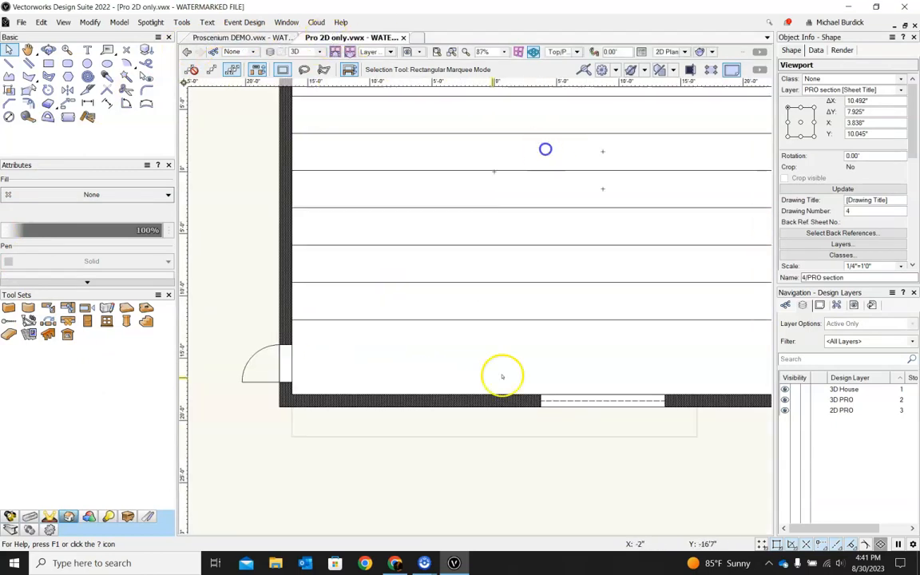
Step: Draw a rectangle filling the door opening in the lower left wall and extrude it 7'
click(48, 62)
click(280, 345)
click(291, 382)
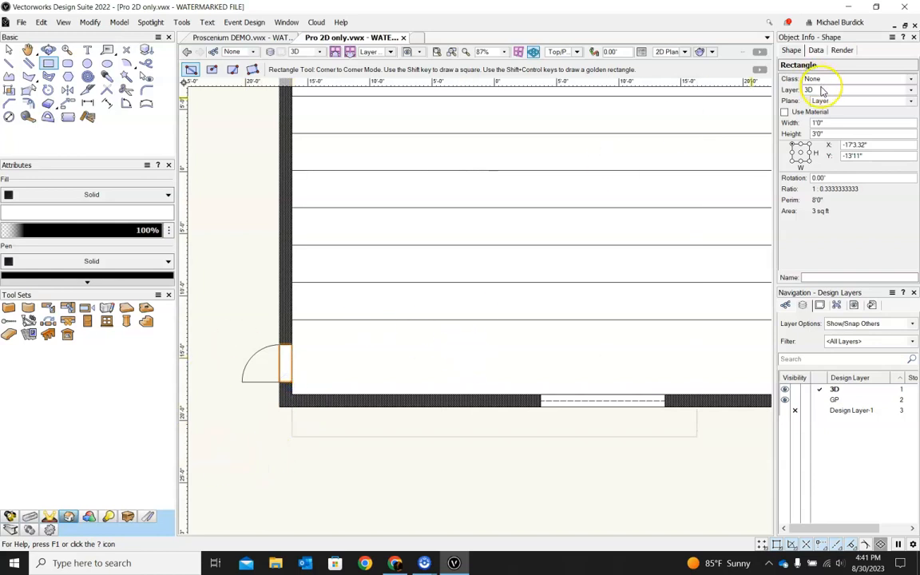
key(ctrl+e)
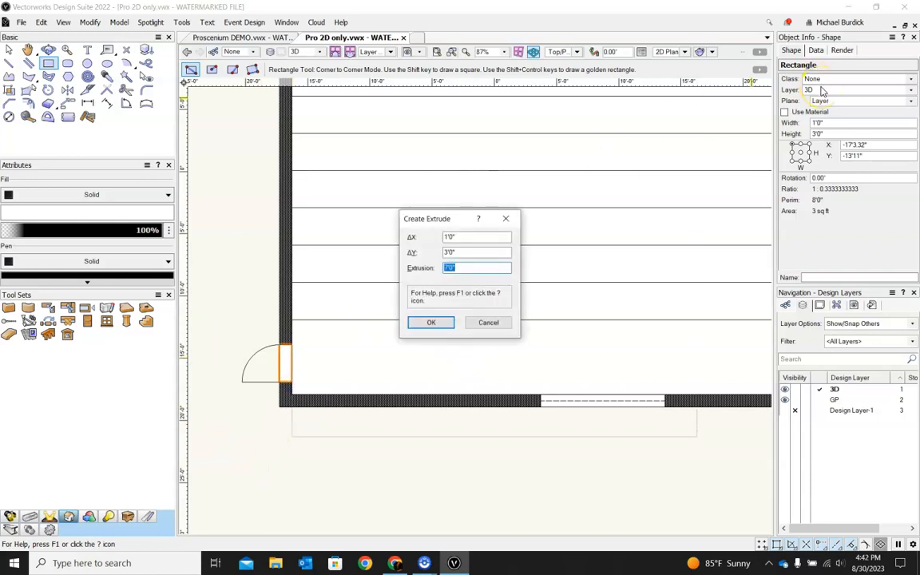
key(Return)
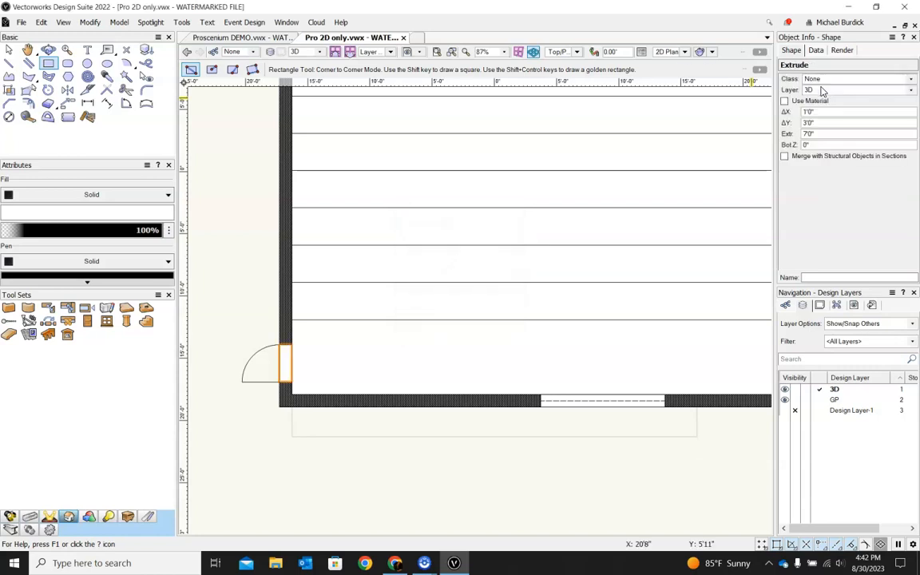
Step: Set the new extrude's bottom Z elevation to 6'
click(829, 146)
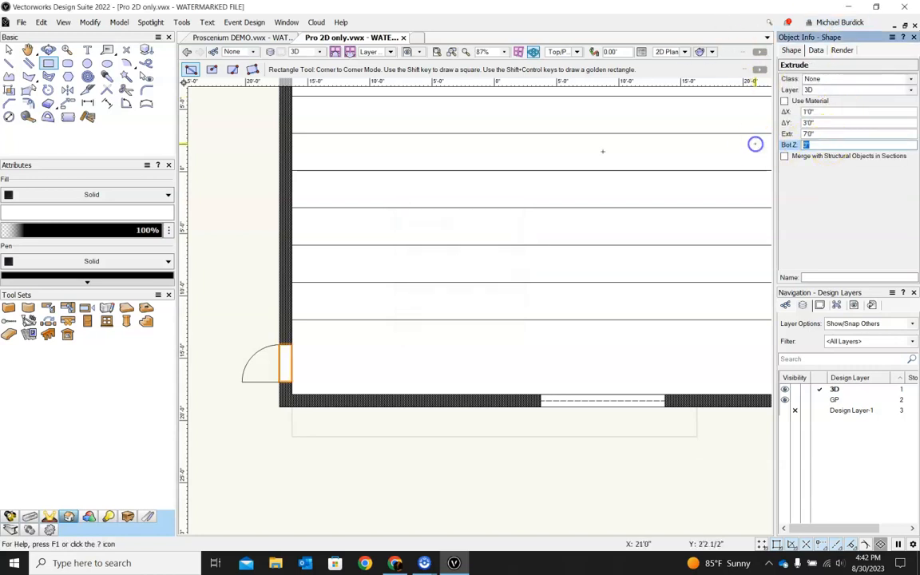
text(6')
key(Return)
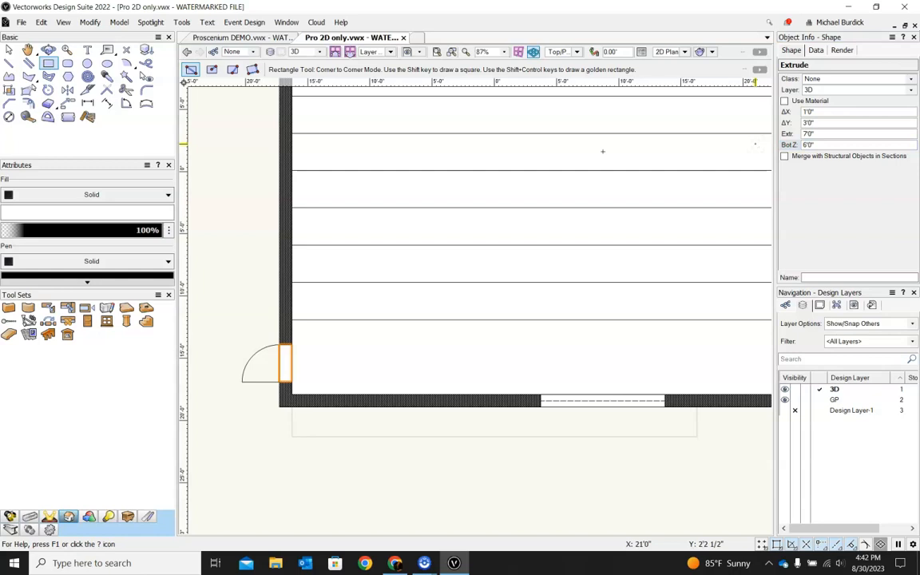
Step: Subtract the extrude from the left wall to cut its lower door opening
shift+middle_drag(434, 439, 593, 324)
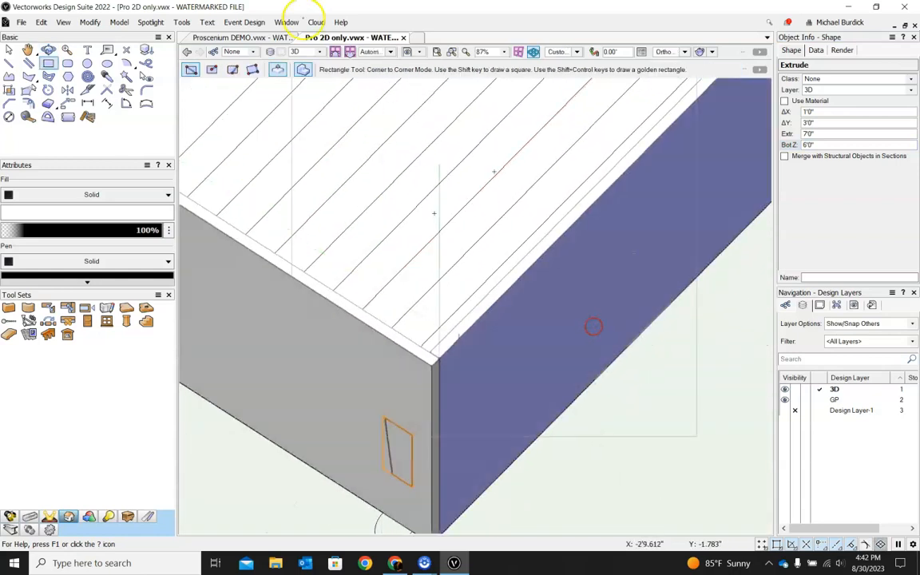
click(9, 49)
click(306, 349)
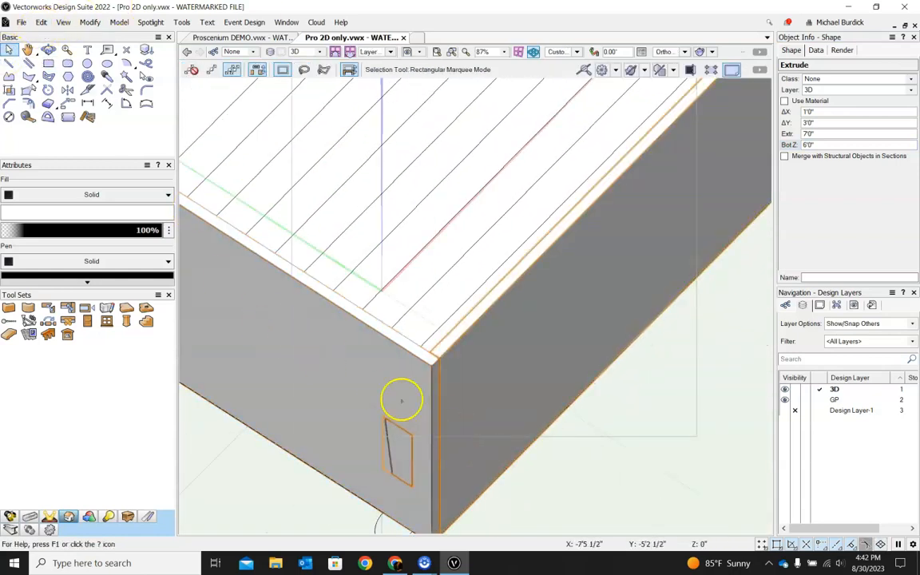
shift+click(373, 376)
click(89, 21)
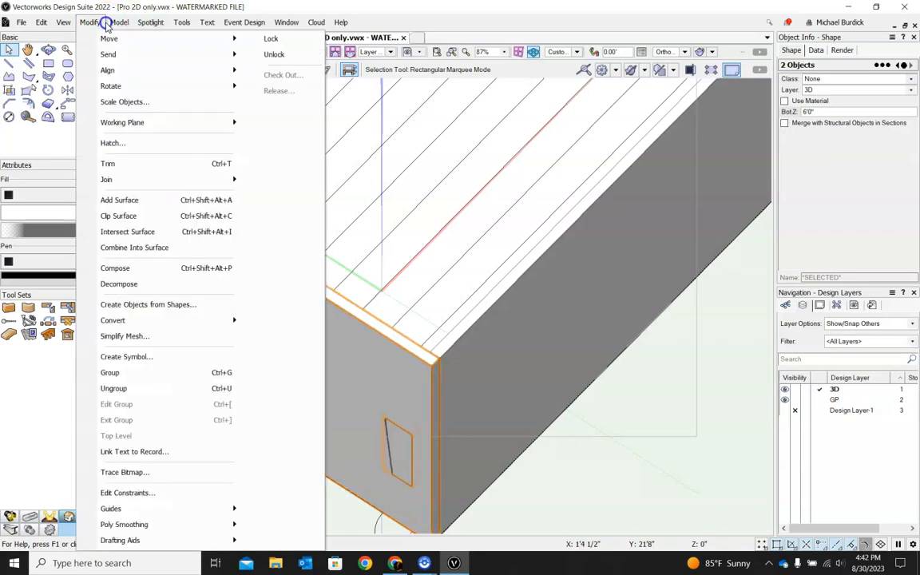
click(137, 54)
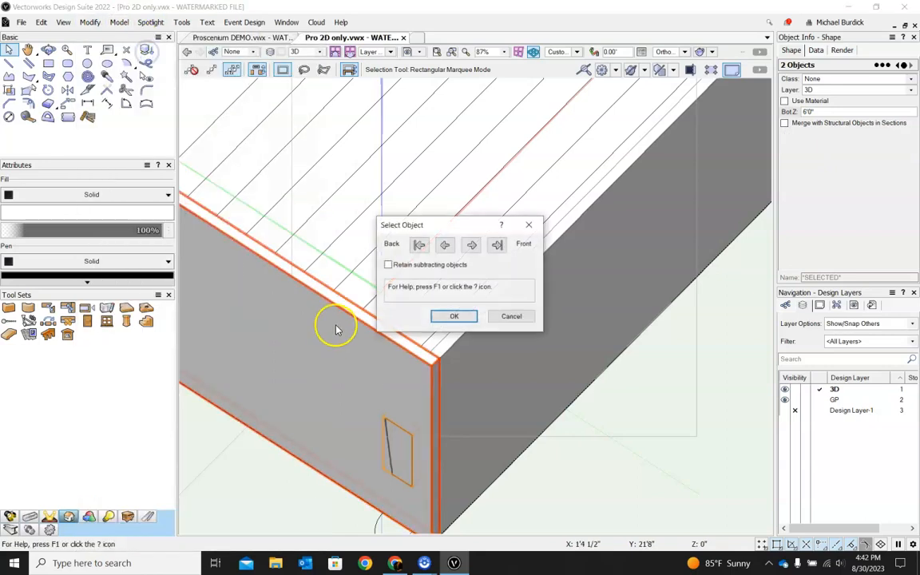
click(451, 318)
middle_drag(287, 411, 282, 291)
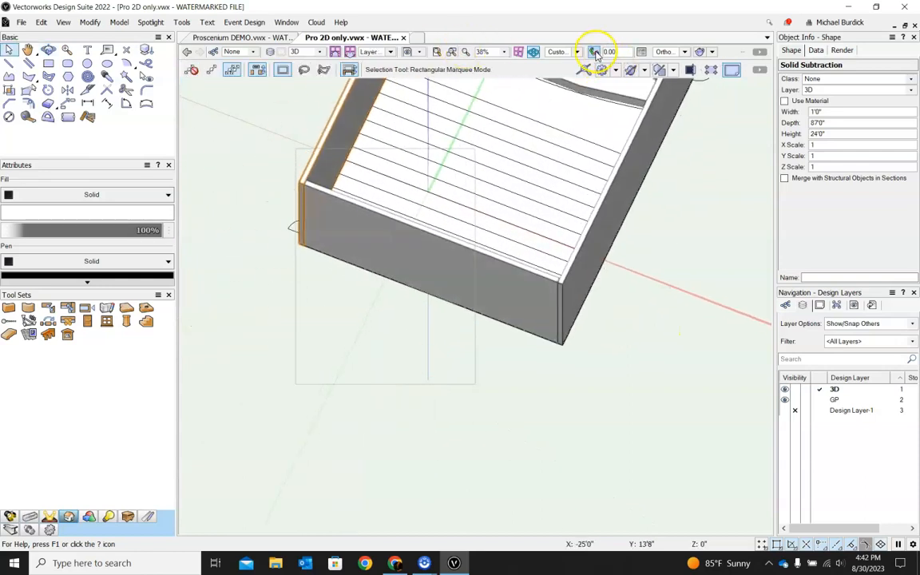
click(596, 55)
scroll(329, 224, down, 2)
scroll(475, 375, up, 5)
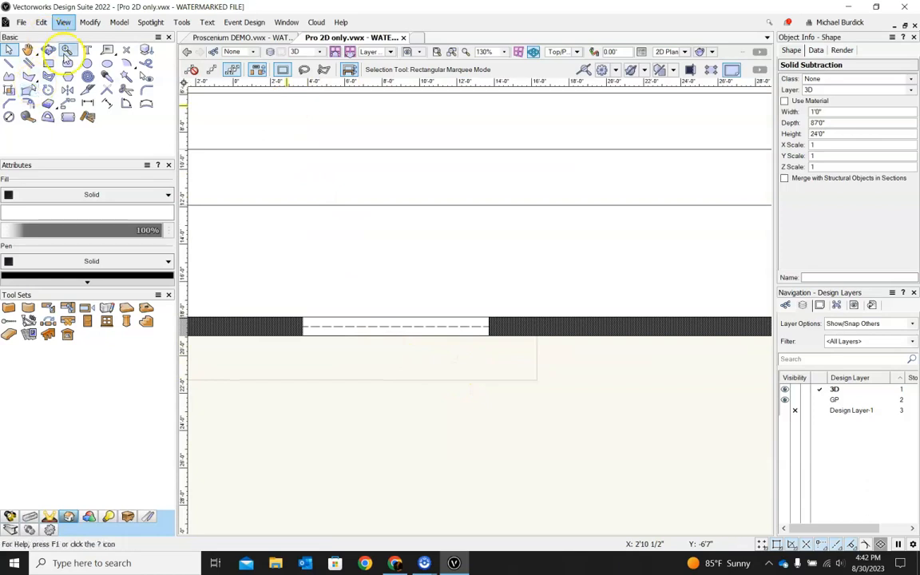
click(48, 63)
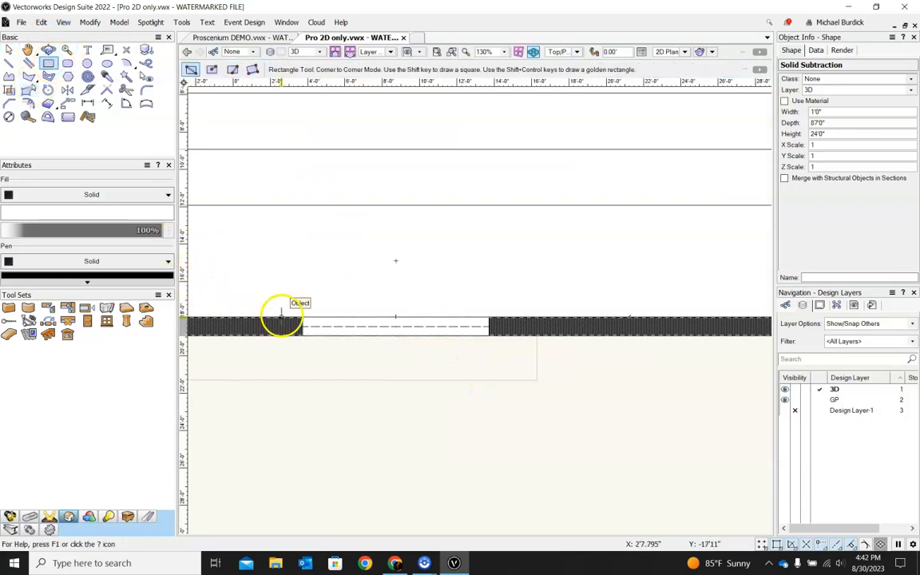
click(302, 317)
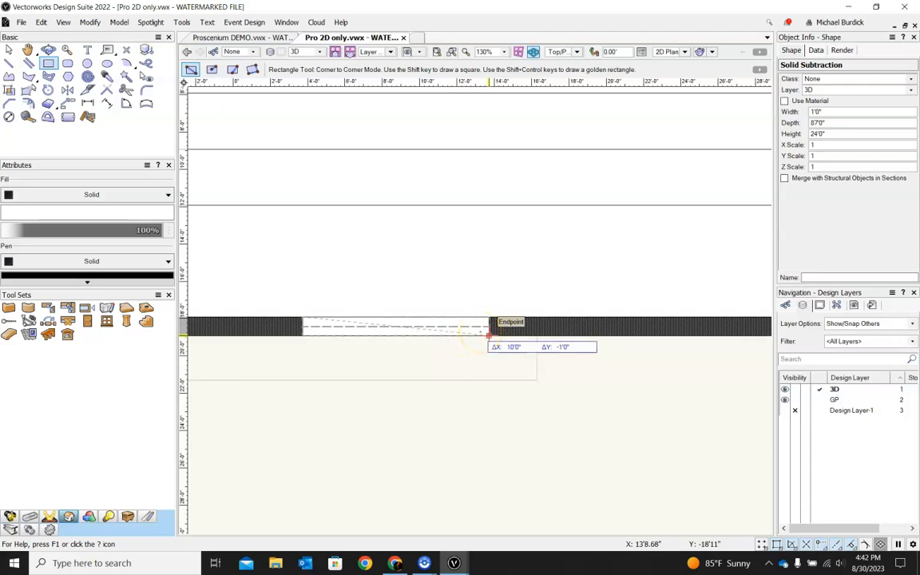
shift+middle_drag(554, 359, 538, 287)
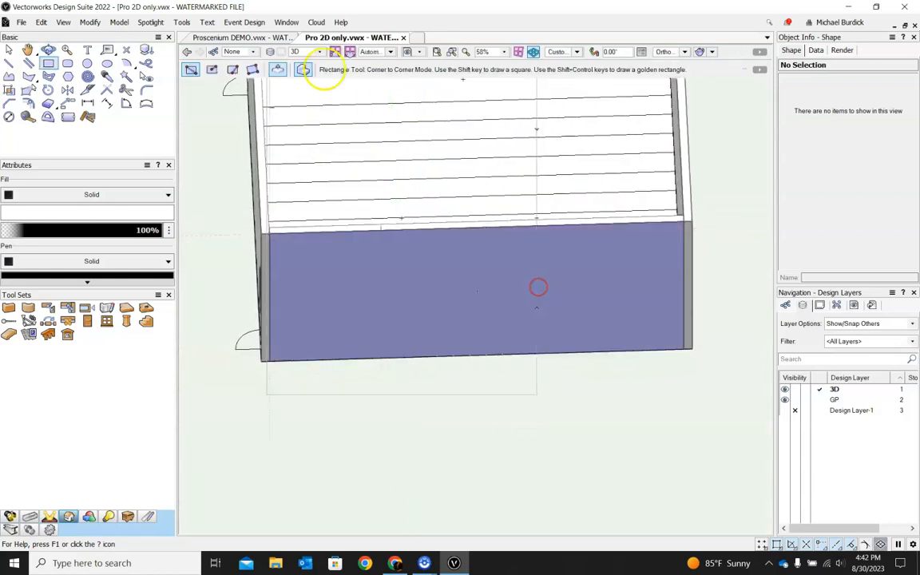
Step: Draw a 10' wide, 12' tall double-line polygon rising from the front wall's bottom midpoint
click(28, 63)
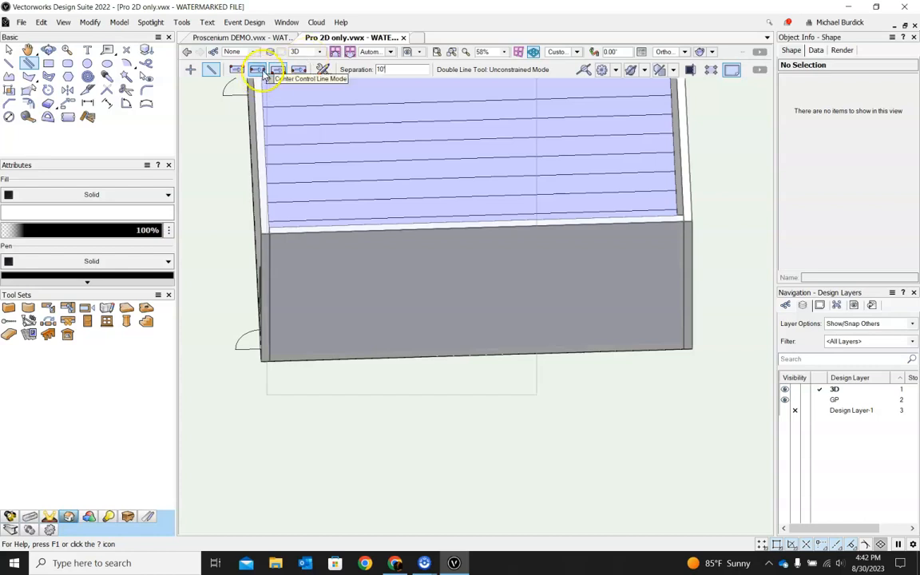
click(258, 70)
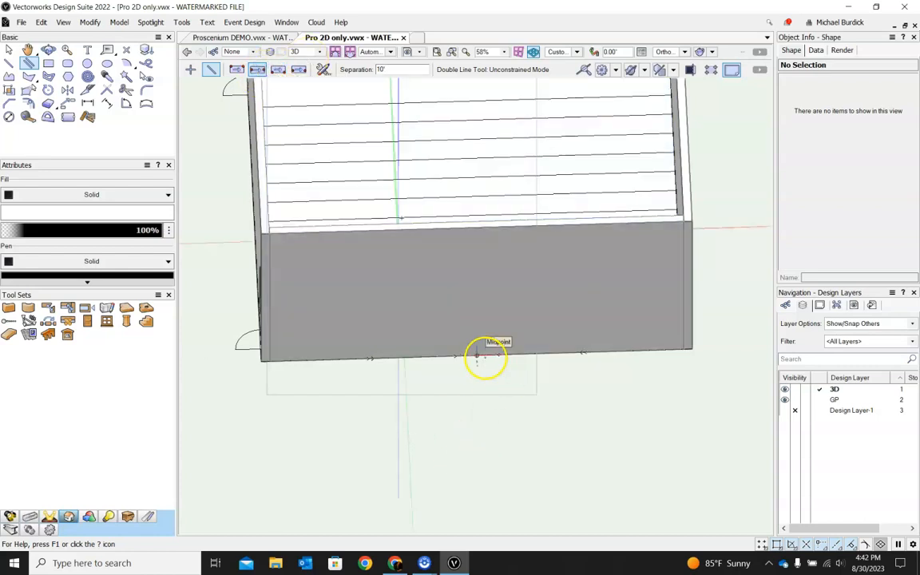
click(483, 357)
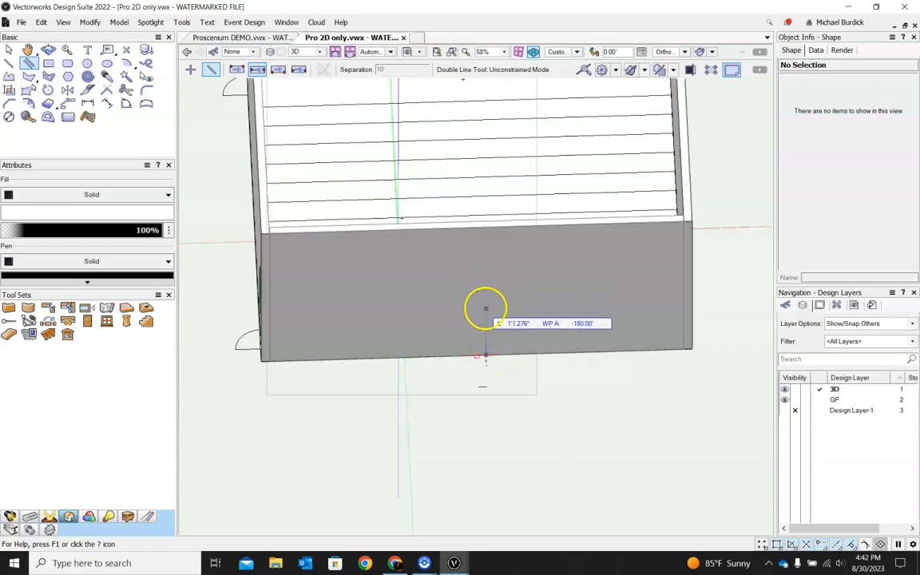
ctrl+middle_drag(524, 405, 518, 294)
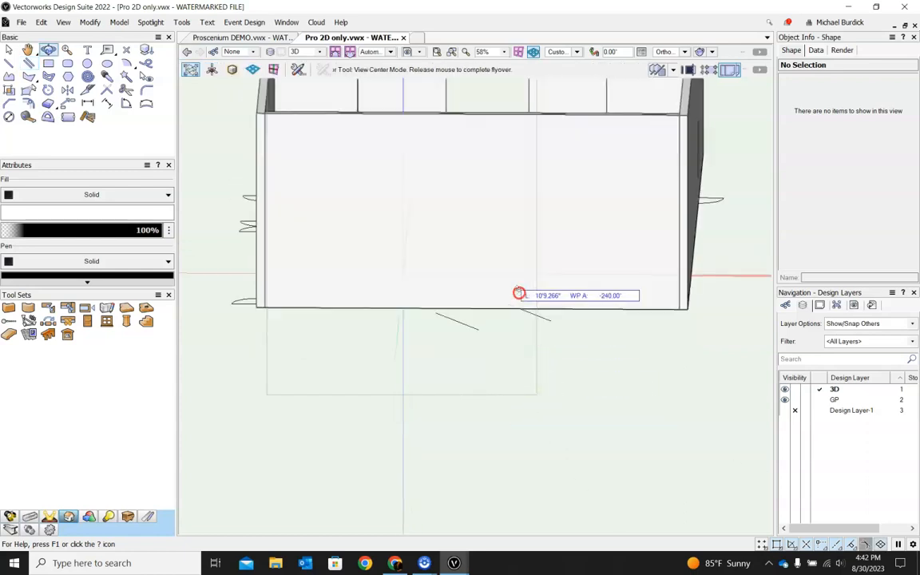
click(473, 209)
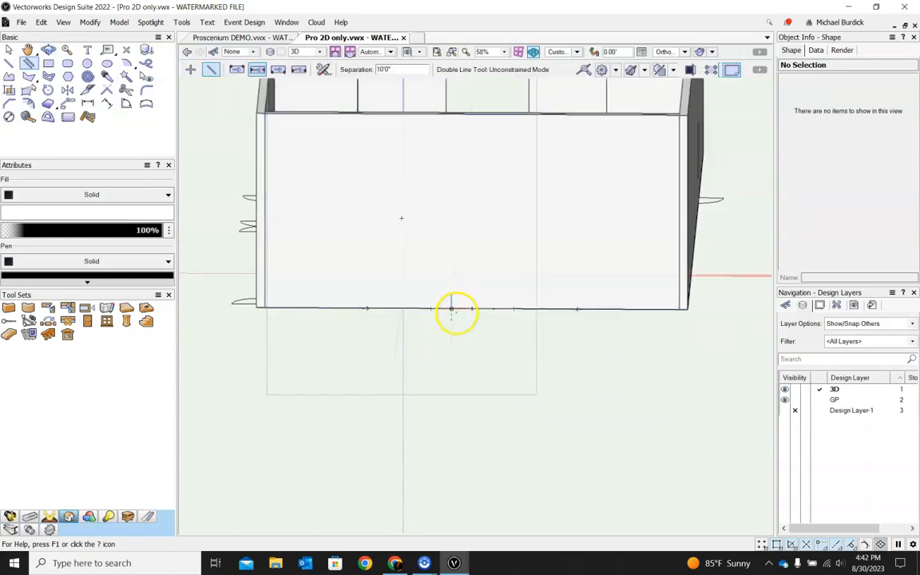
click(472, 308)
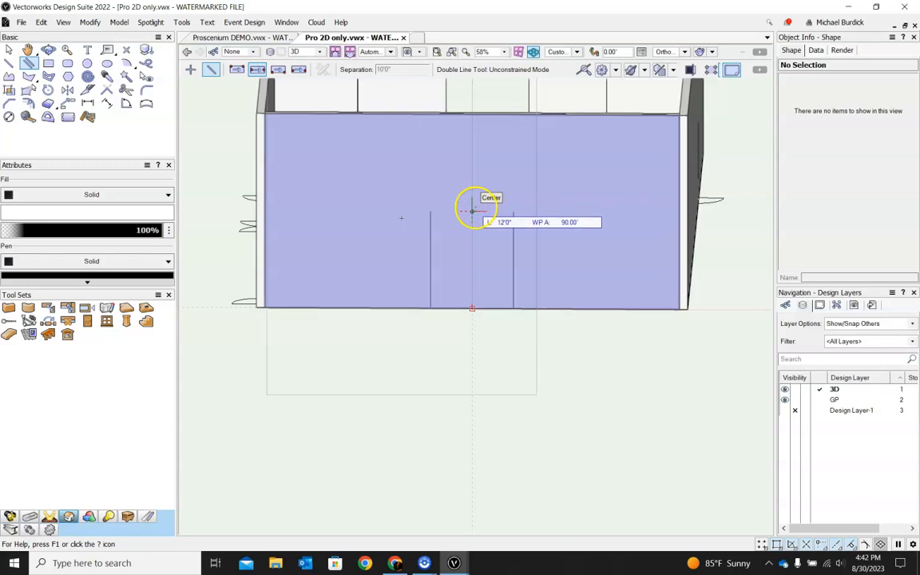
click(472, 211)
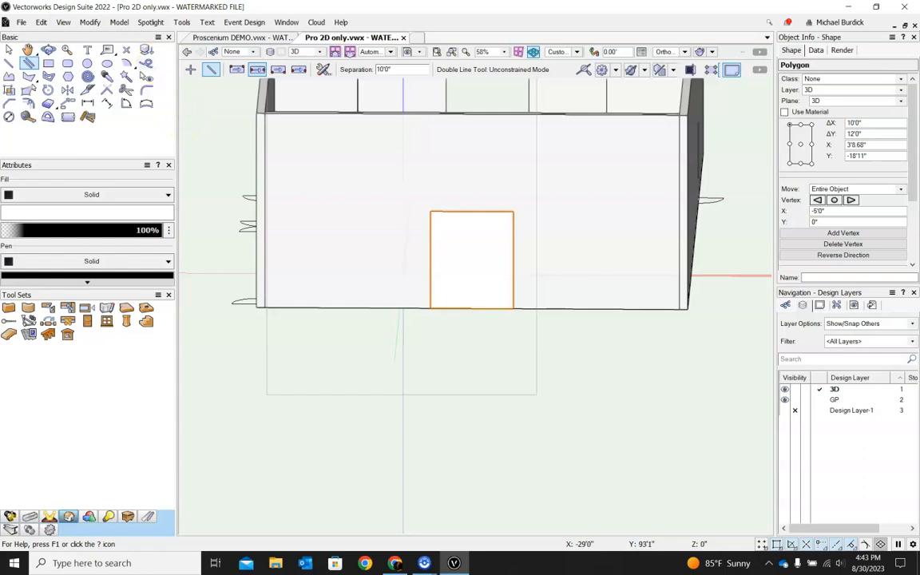
Step: Draw a 10' by 4' rectangle on the front wall directly above the polygon's top edge
click(49, 63)
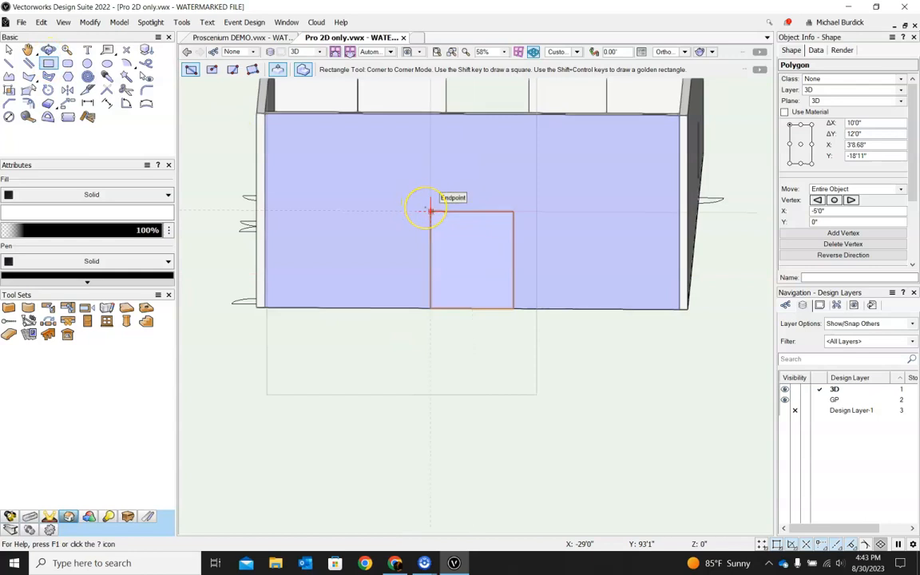
mouse_move(430, 211)
mouse_down()
mouse_move(435, 154)
mouse_move(505, 160)
mouse_move(515, 178)
mouse_up()
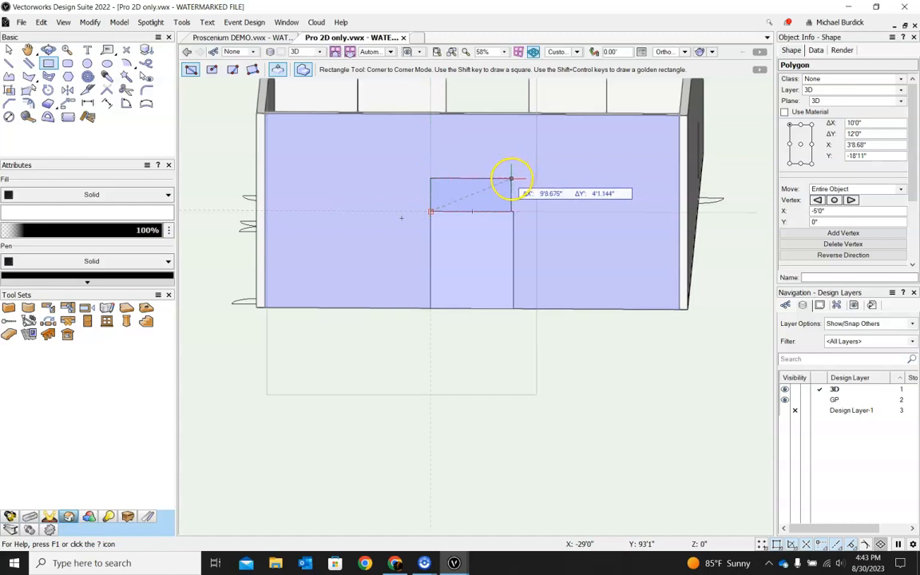
key(Tab)
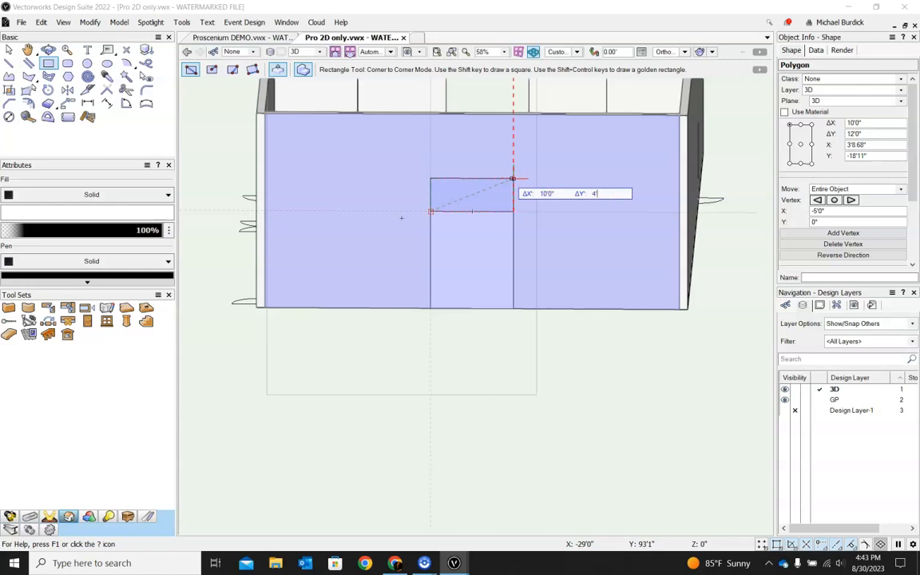
key(Tab)
key(Return)
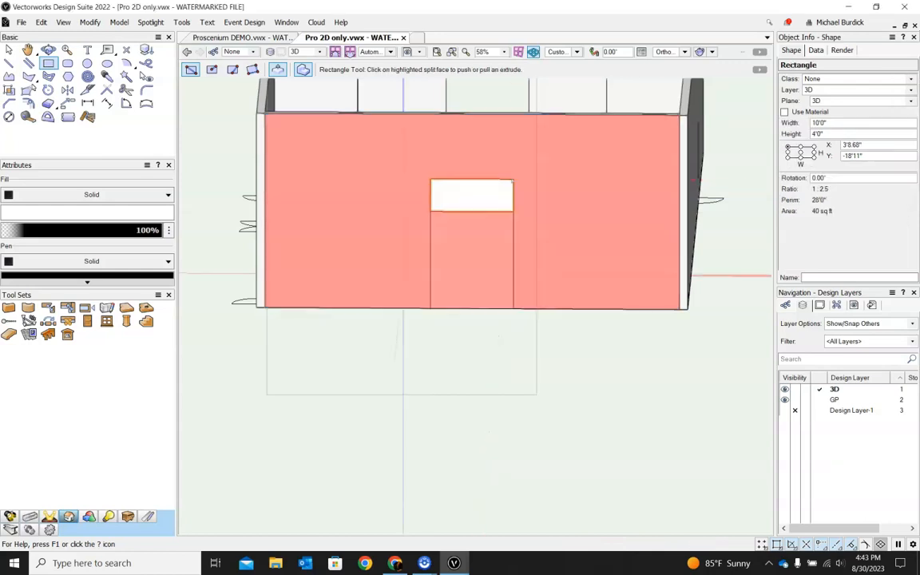
Step: Push the rectangle 1' into the front wall as a solid subtraction to cut the opening
click(504, 191)
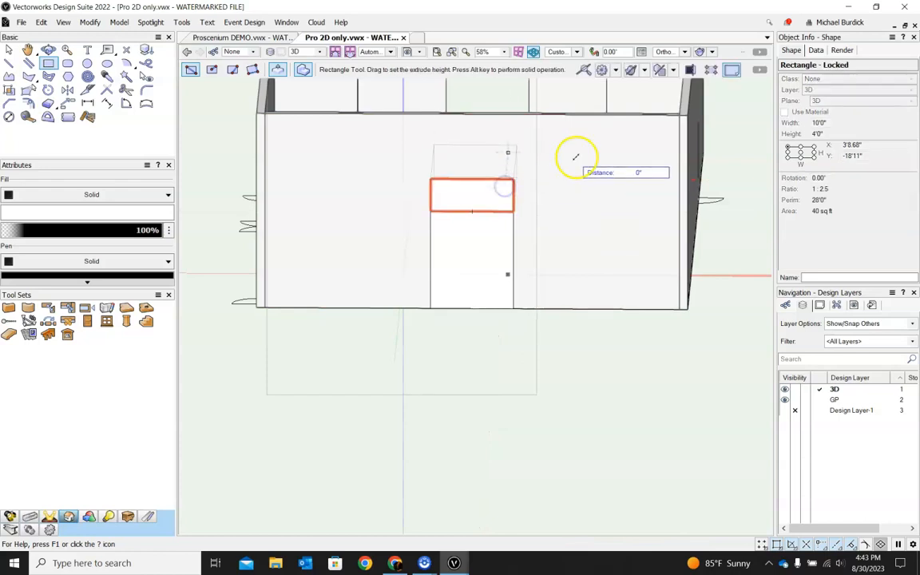
ctrl+middle_drag(577, 159, 539, 220)
scroll(434, 233, up, 2)
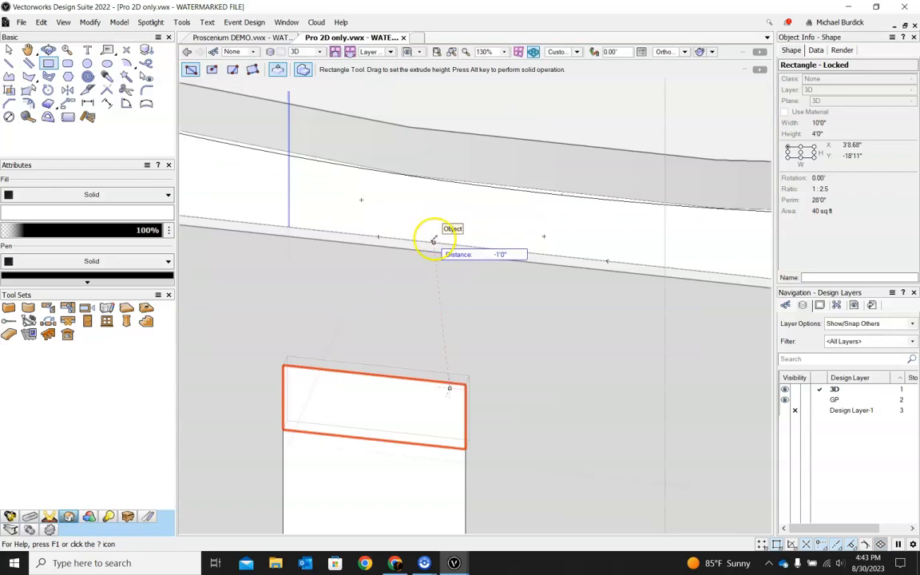
click(434, 240)
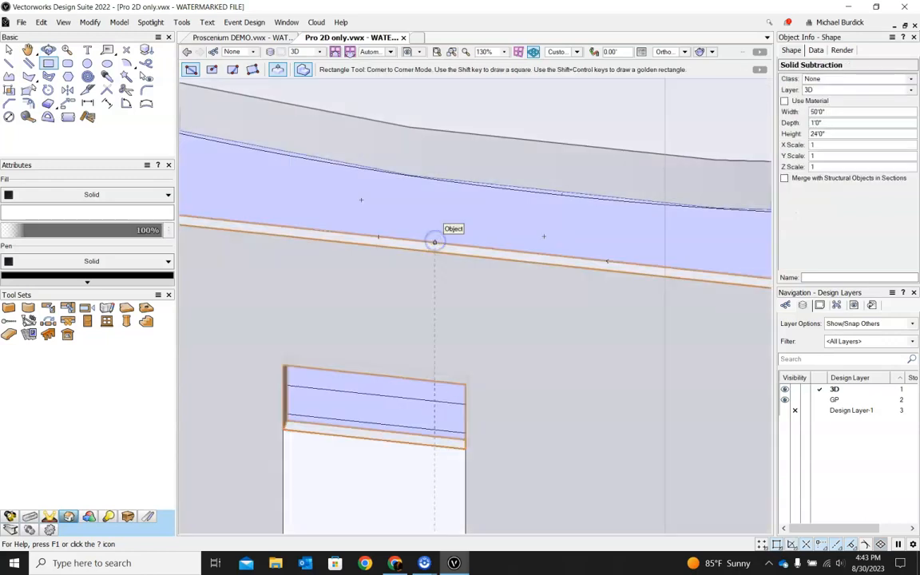
Step: Orbit around the model to inspect the cut wall openings, then return to the Top/Plan view
scroll(519, 222, down, 5)
click(9, 50)
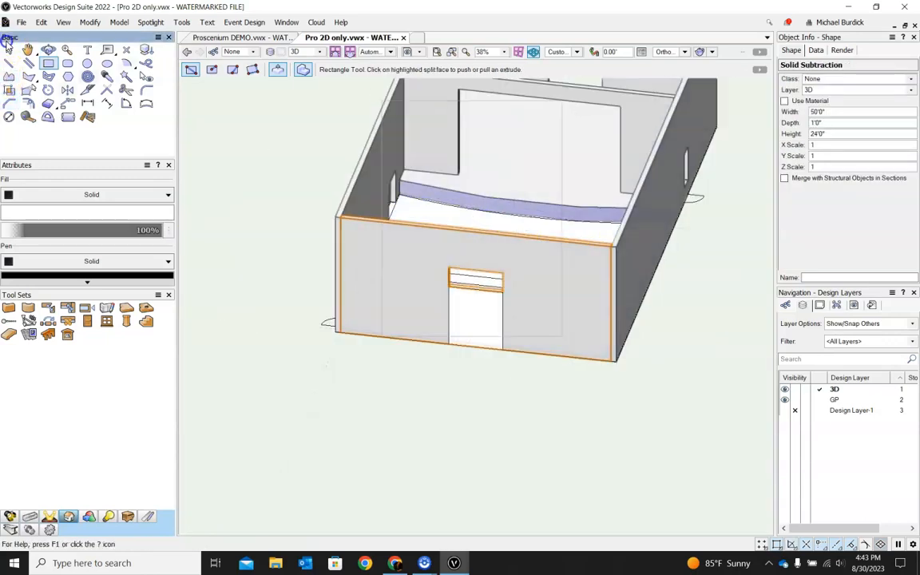
click(448, 308)
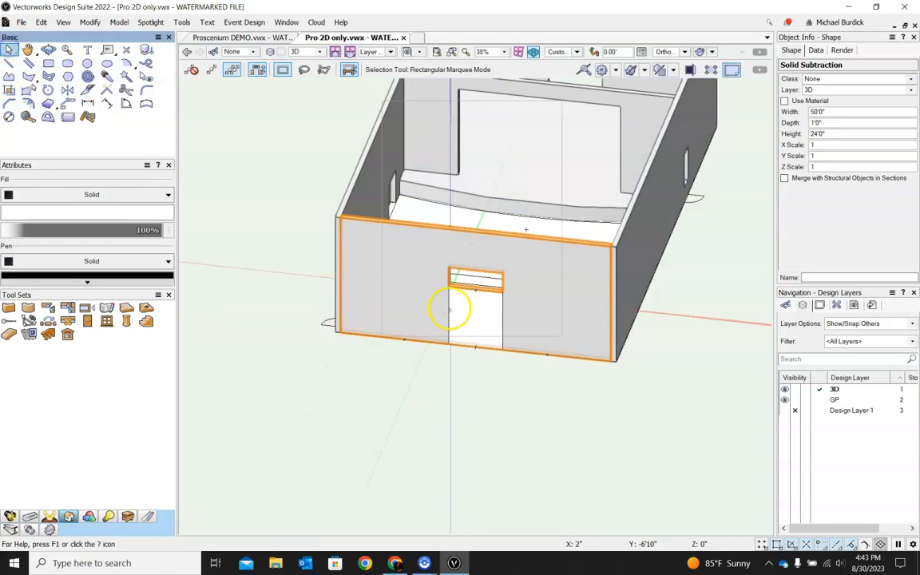
click(407, 421)
ctrl+shift+middle_drag(577, 412, 557, 484)
click(572, 53)
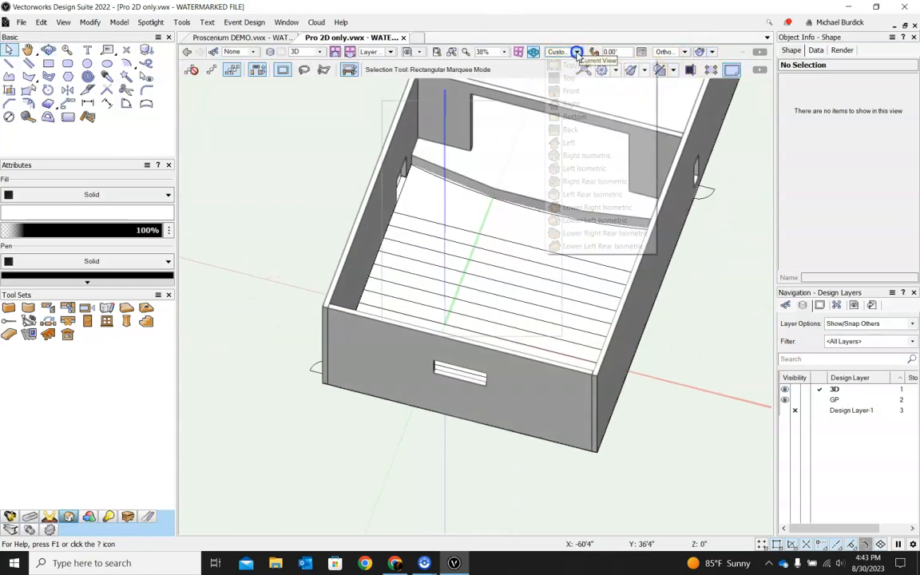
click(571, 65)
scroll(663, 325, down, 2)
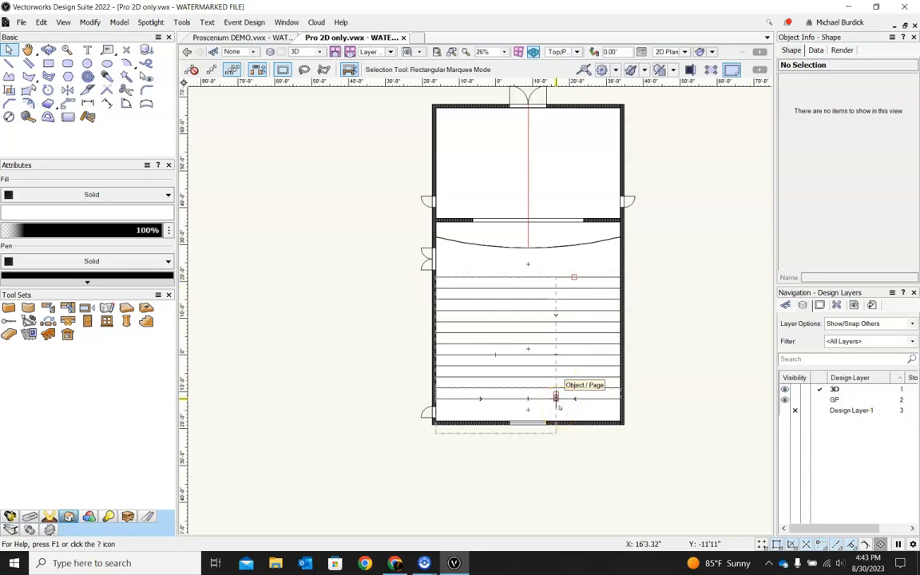
drag(556, 405, 519, 290)
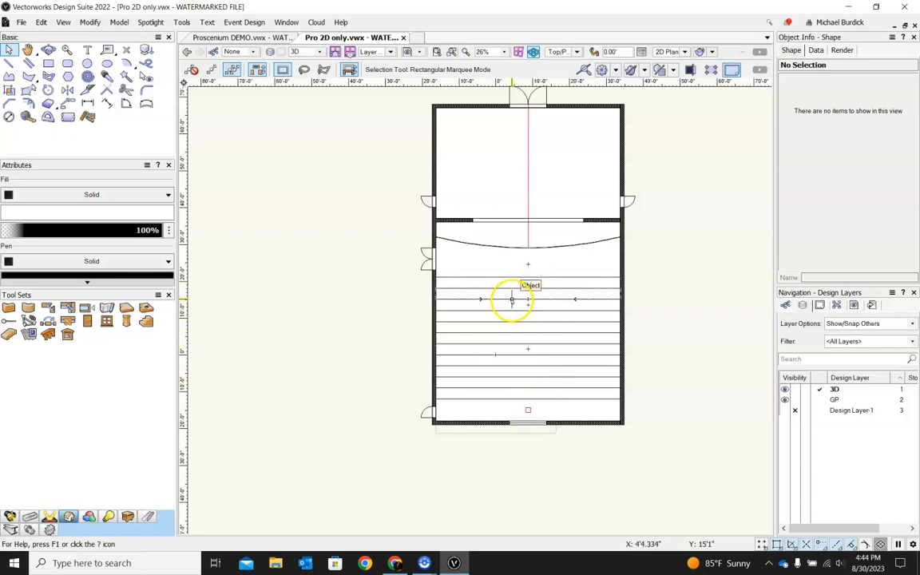
Step: Draw a 50' by 3' rectangle across the house at the first seating row and extrude it 6"
click(48, 64)
scroll(454, 295, up, 2)
click(424, 268)
click(700, 279)
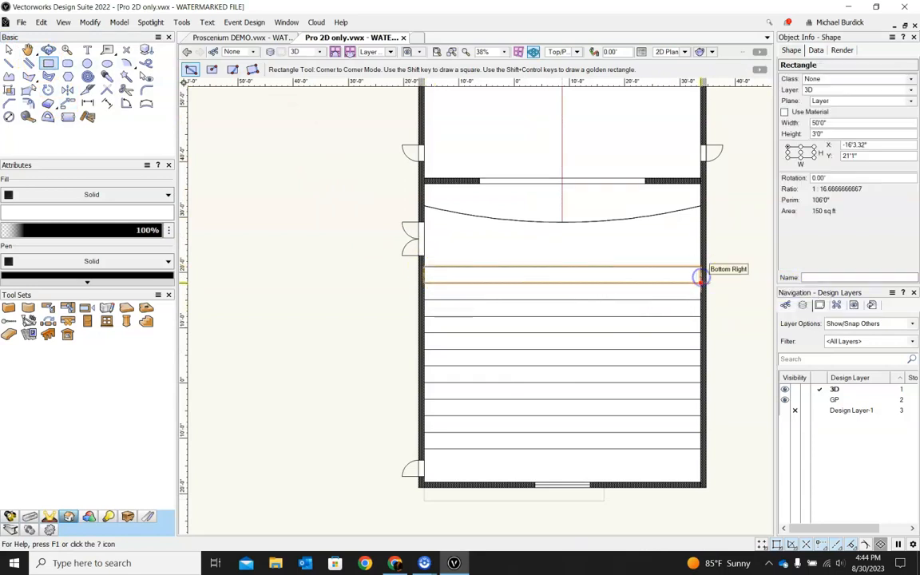
key(ctrl+e)
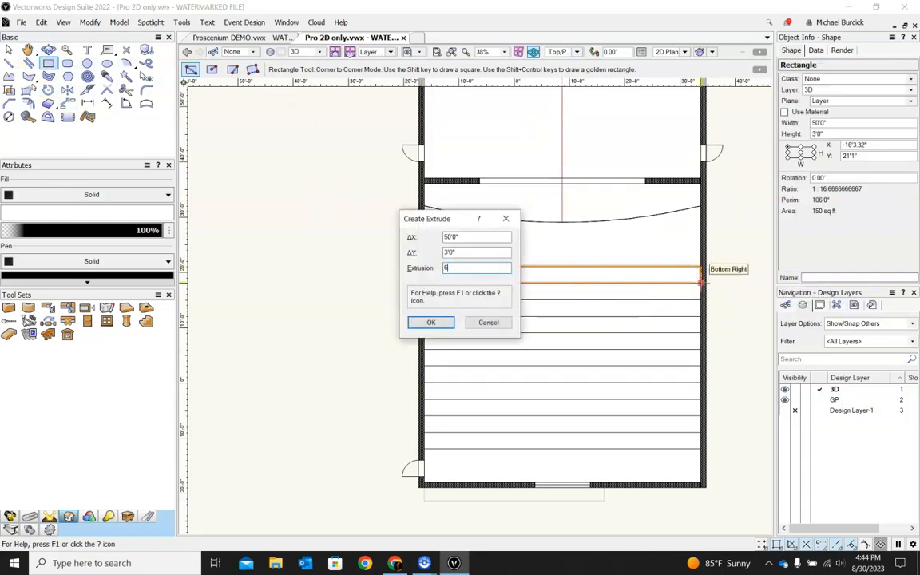
text(6)
key(Return)
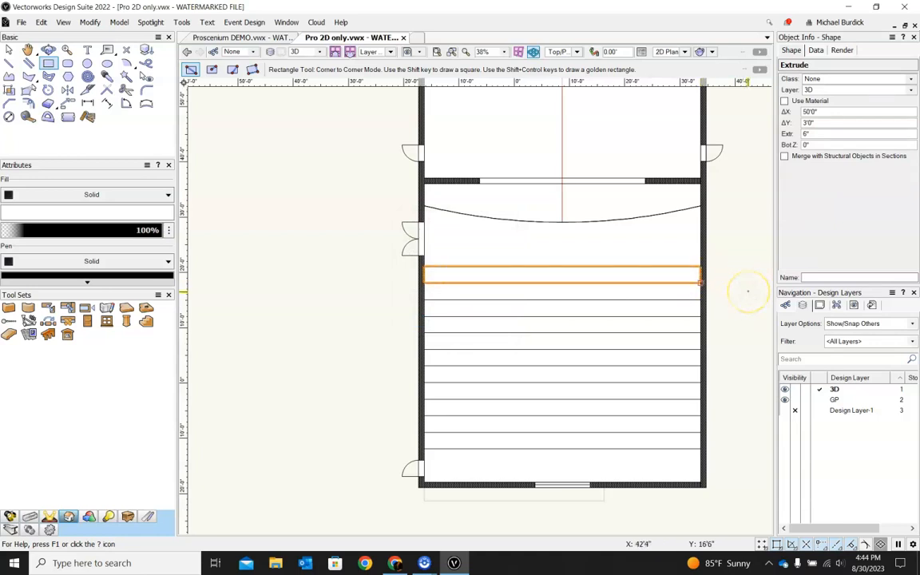
Step: Draw 6" double-line polygons along the house's left wall, from the first riser lines down to the back wall
key(x)
key(x)
scroll(441, 246, down, 2)
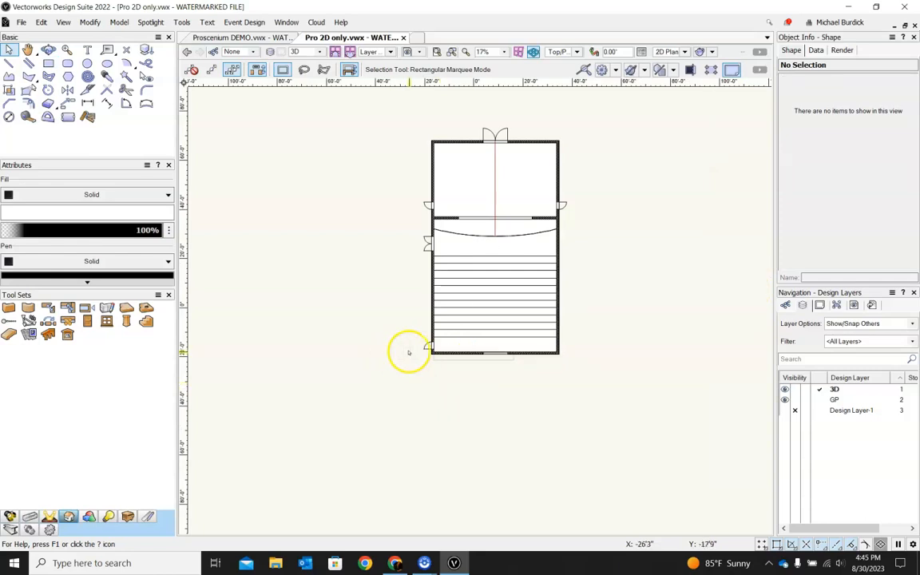
scroll(432, 276, up, 3)
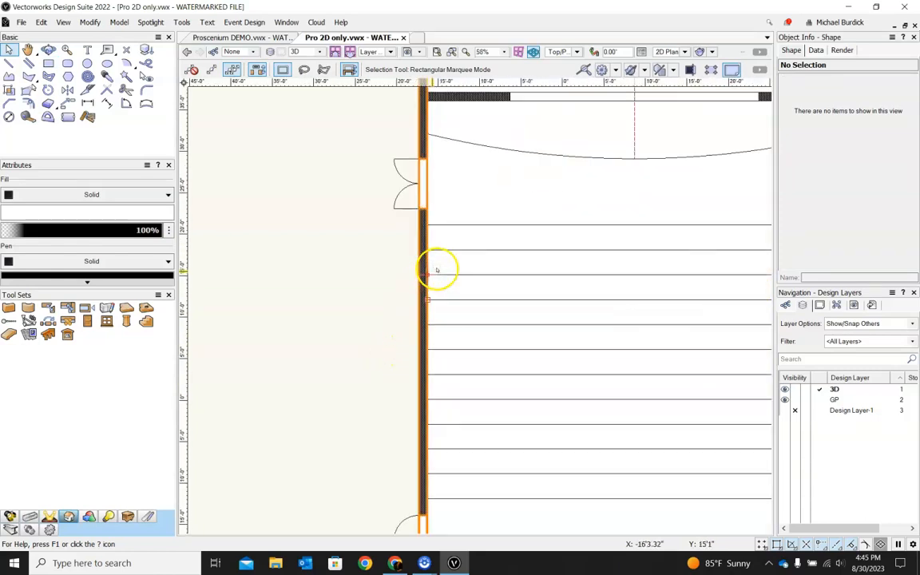
scroll(438, 244, down, 2)
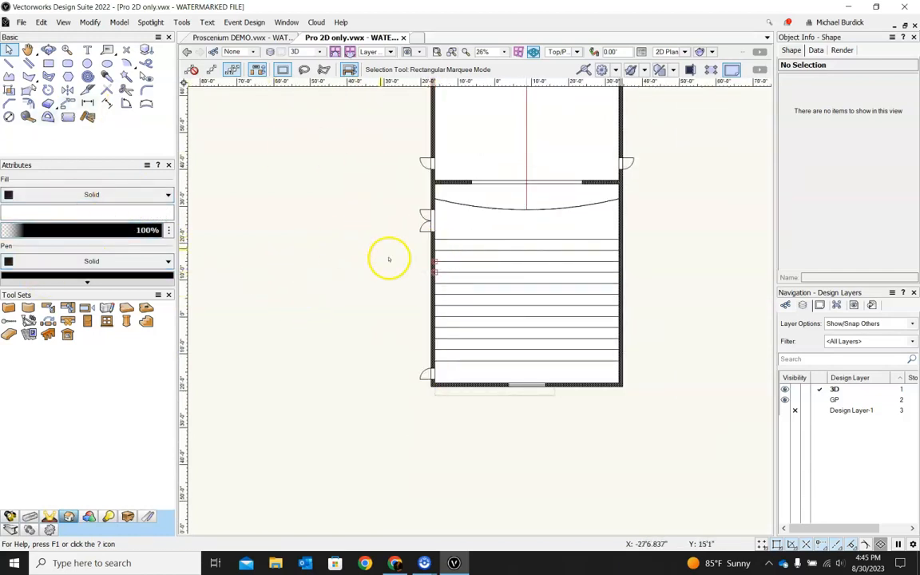
scroll(432, 251, up, 3)
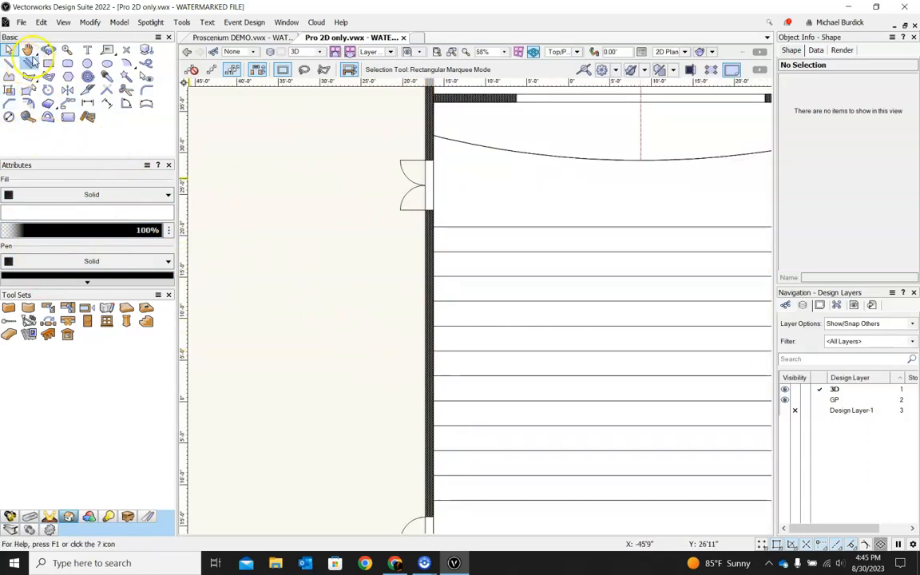
scroll(413, 270, down, 2)
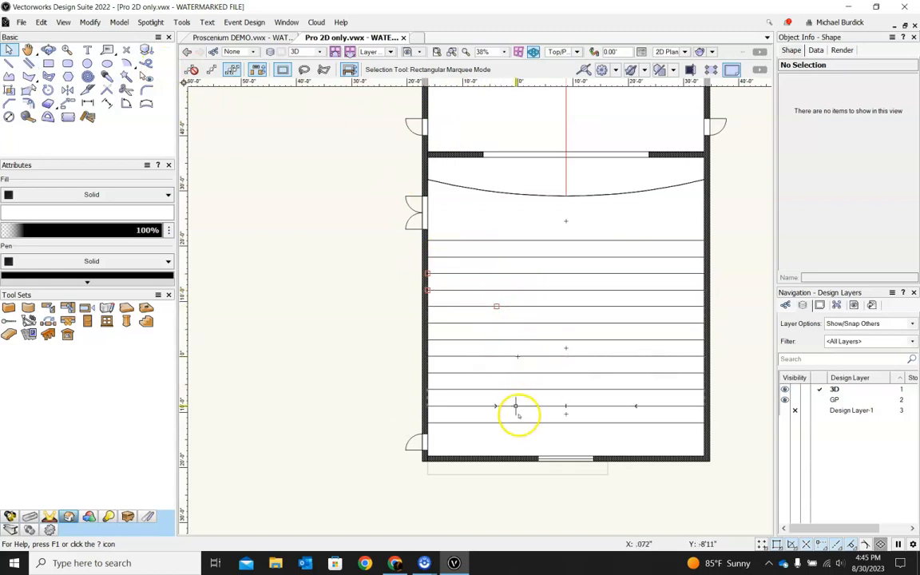
click(28, 64)
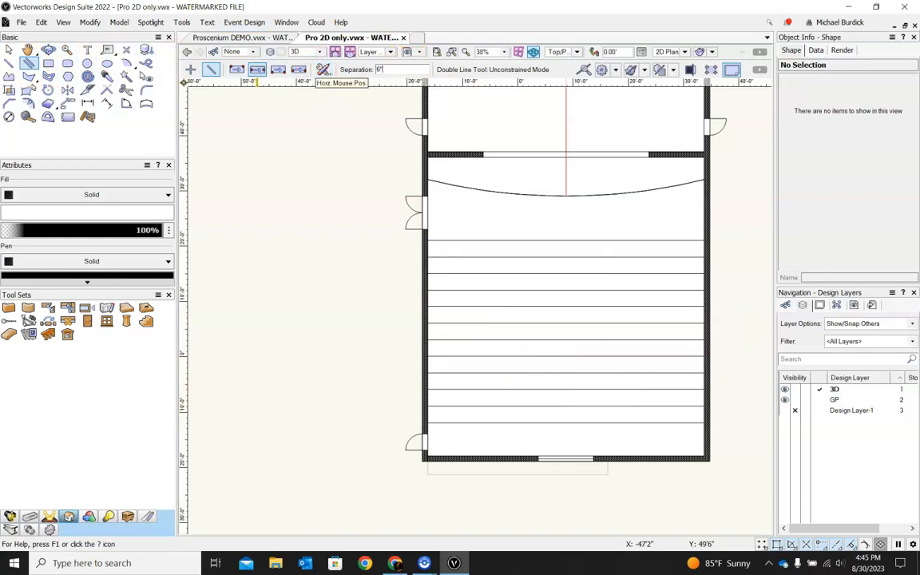
click(278, 71)
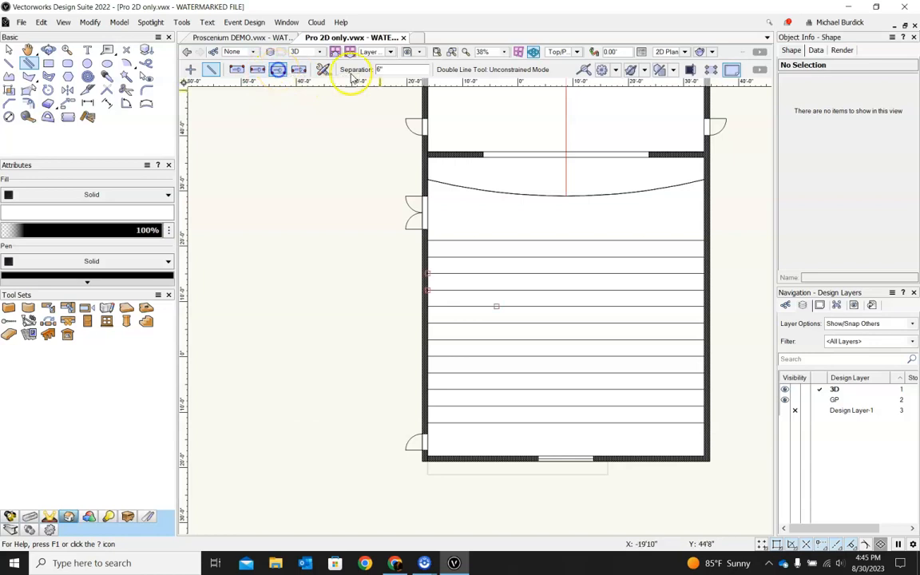
click(429, 238)
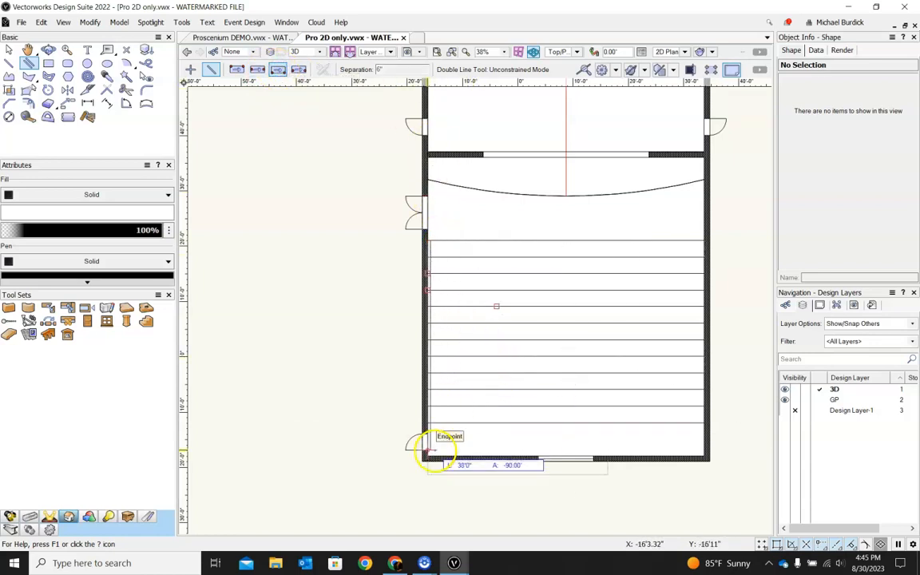
click(431, 454)
click(431, 257)
click(432, 452)
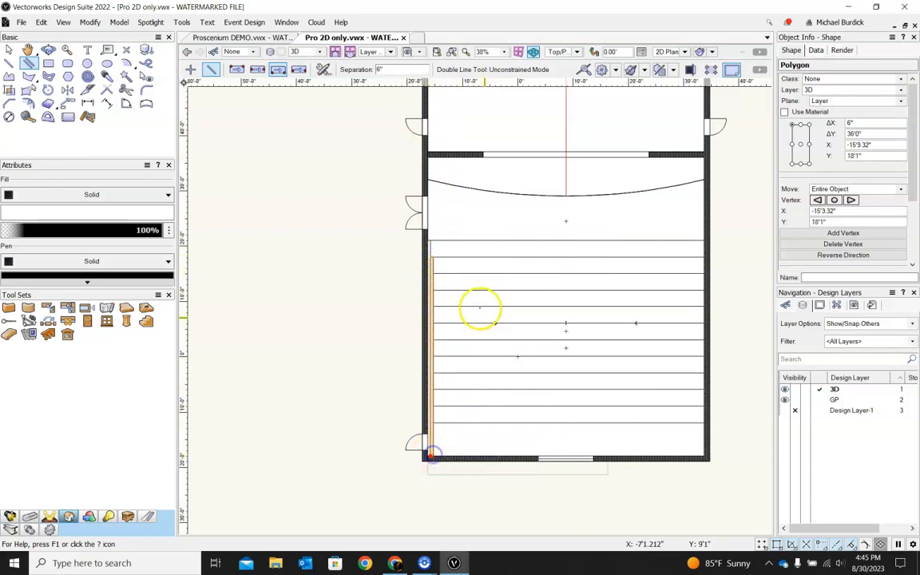
Step: Add more 6" double-line strips along the left wall for the following riser rows, each ending at the back wall
click(440, 278)
click(441, 453)
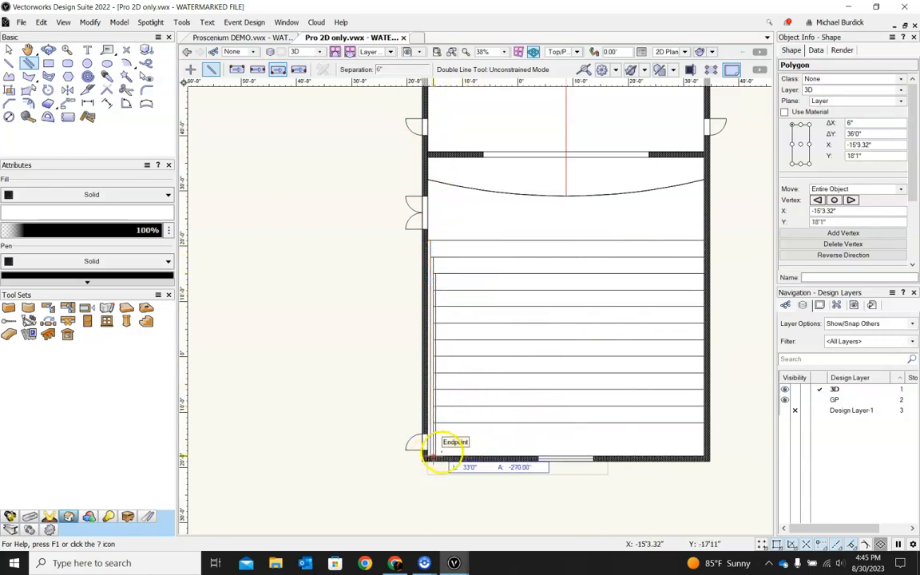
click(442, 294)
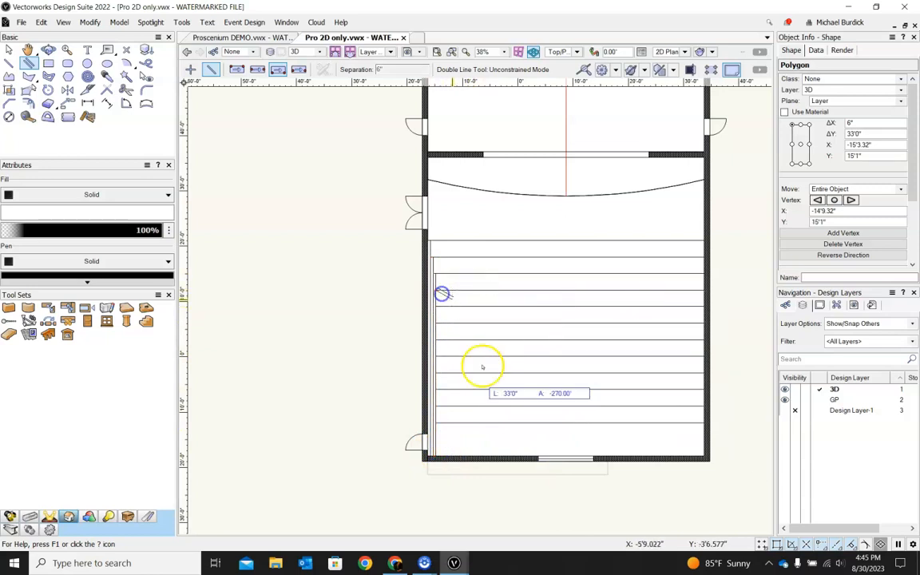
click(443, 452)
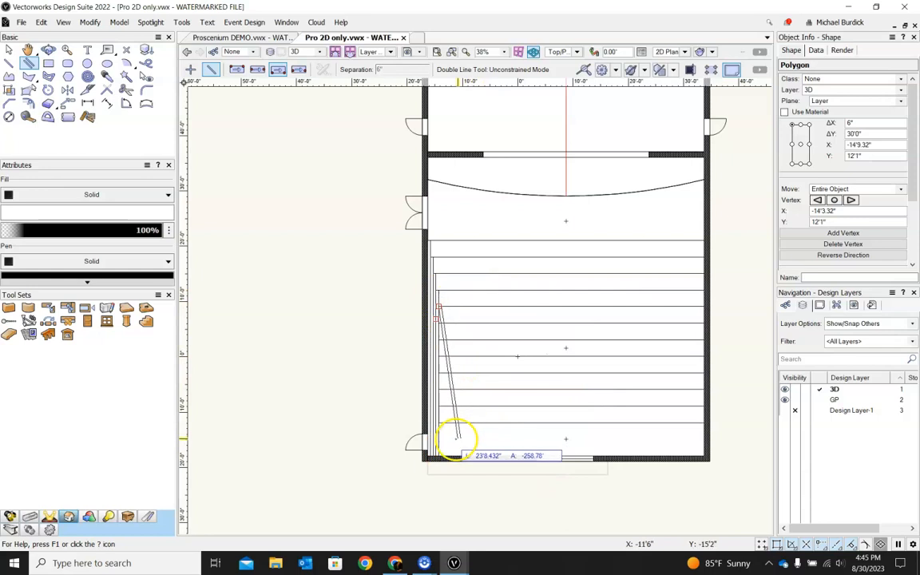
click(444, 452)
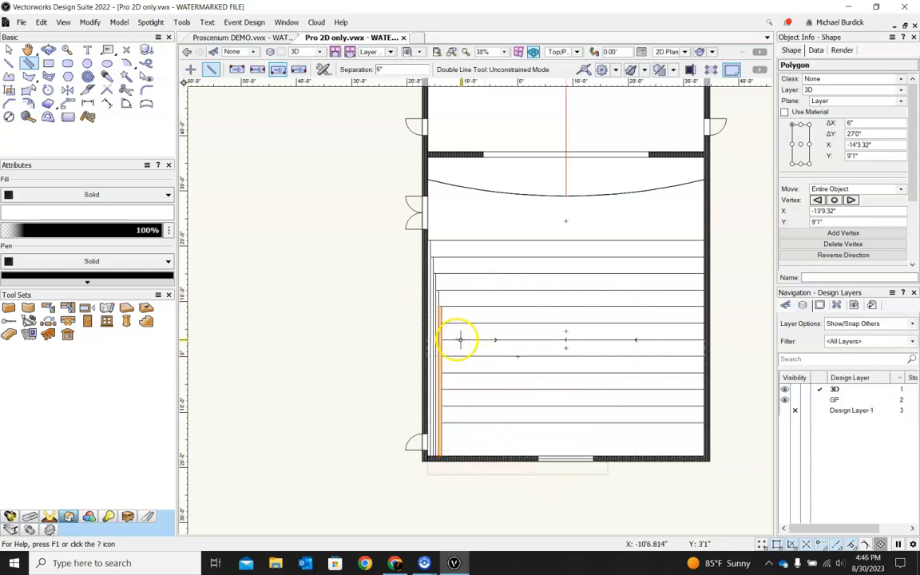
scroll(440, 445, up, 2)
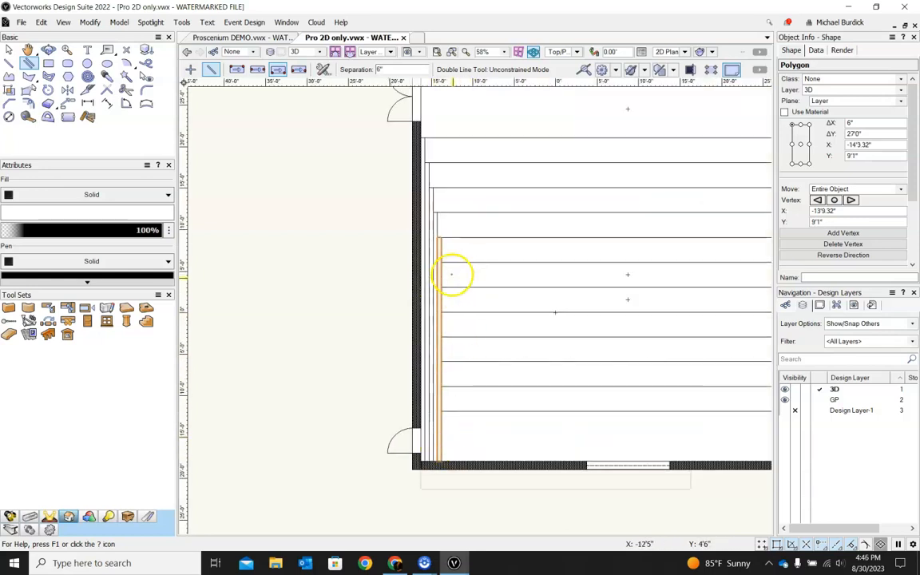
click(441, 262)
click(446, 462)
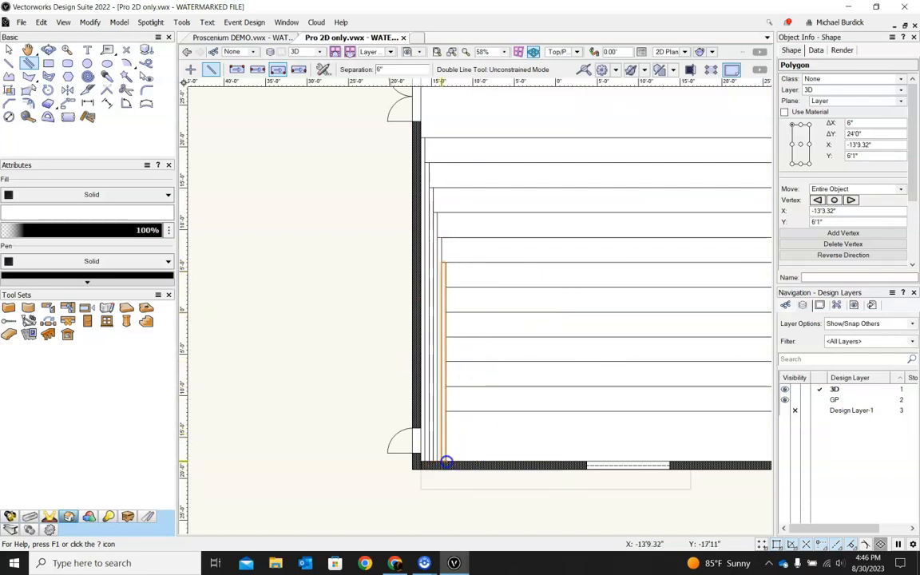
click(453, 286)
click(452, 453)
click(460, 311)
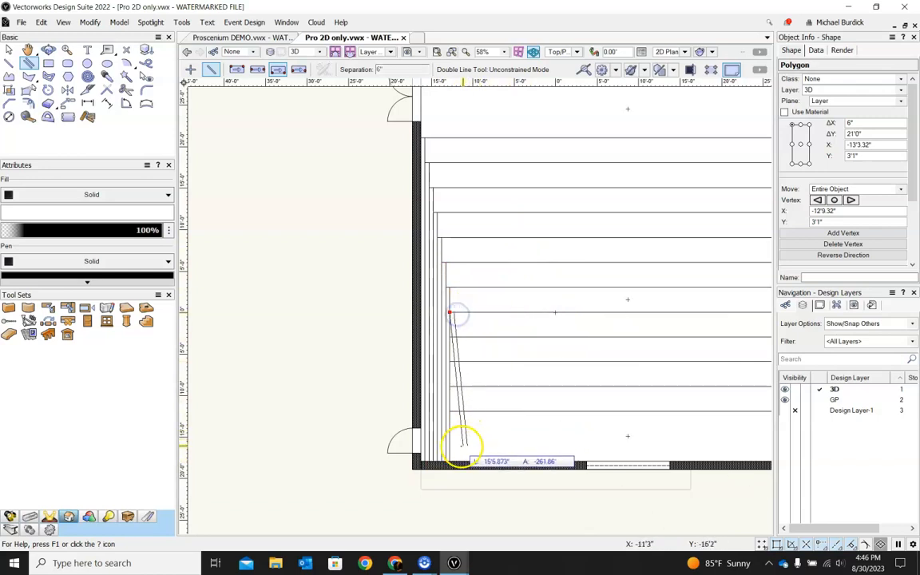
click(453, 455)
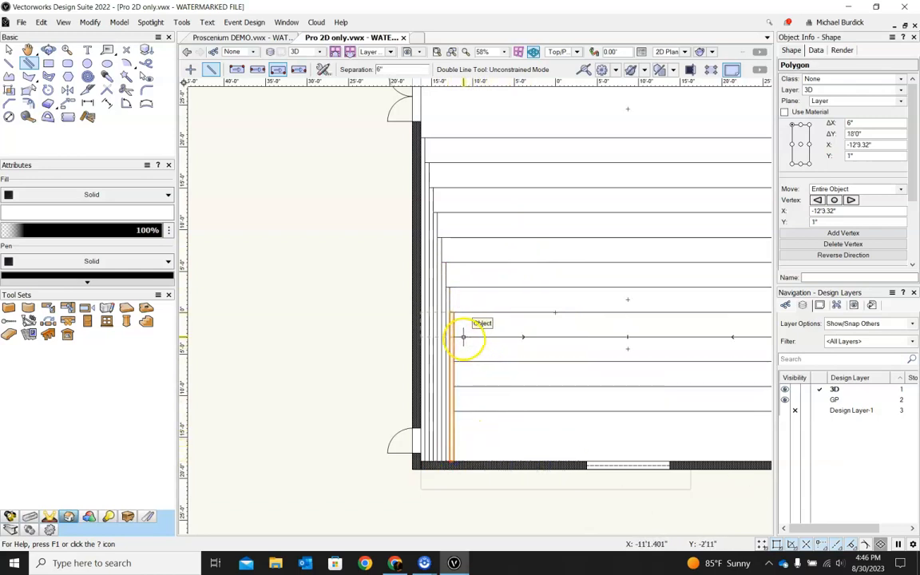
click(454, 337)
click(455, 453)
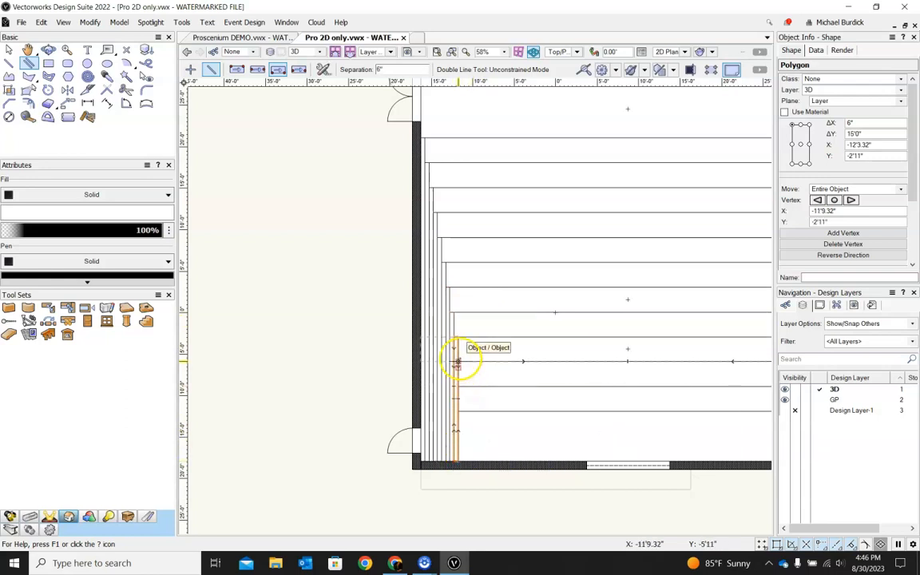
click(453, 349)
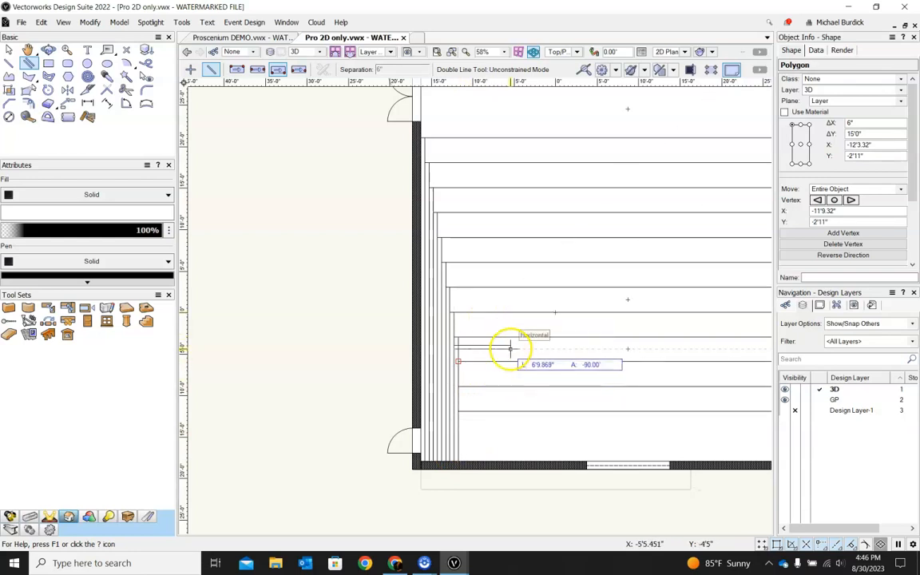
key(Escape)
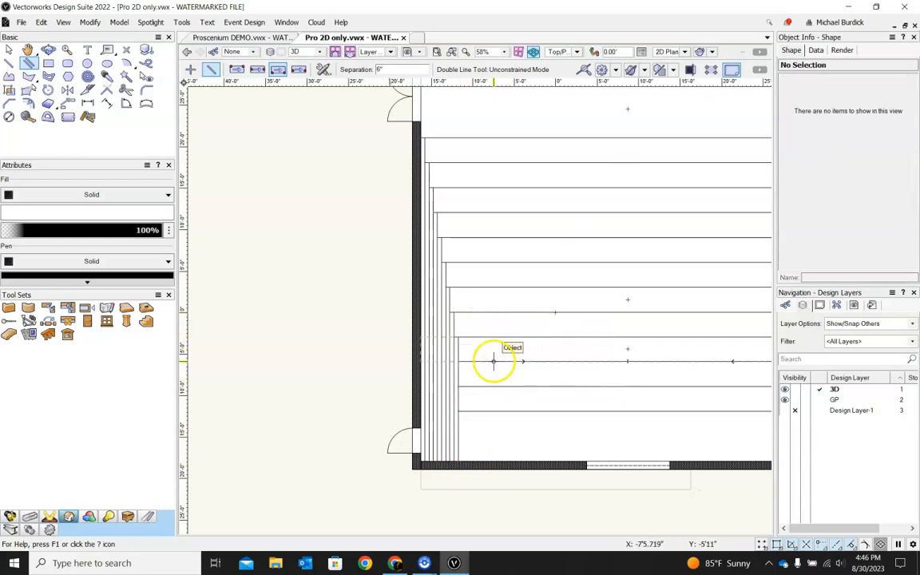
Step: Draw the last short 6" double-line strips from the rear riser lines down to the back wall
scroll(476, 366, up, 4)
click(416, 345)
scroll(421, 345, down, 3)
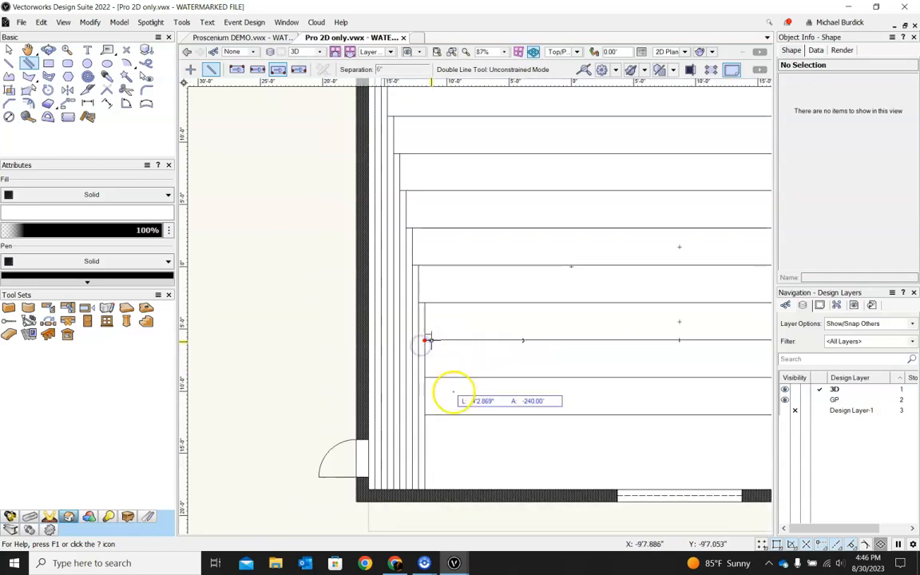
click(429, 483)
click(433, 375)
click(430, 483)
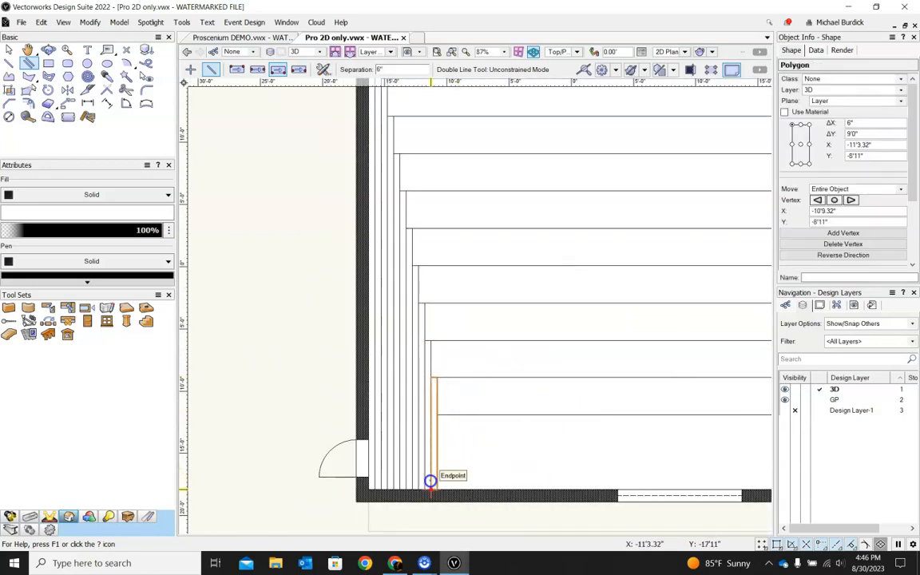
click(437, 415)
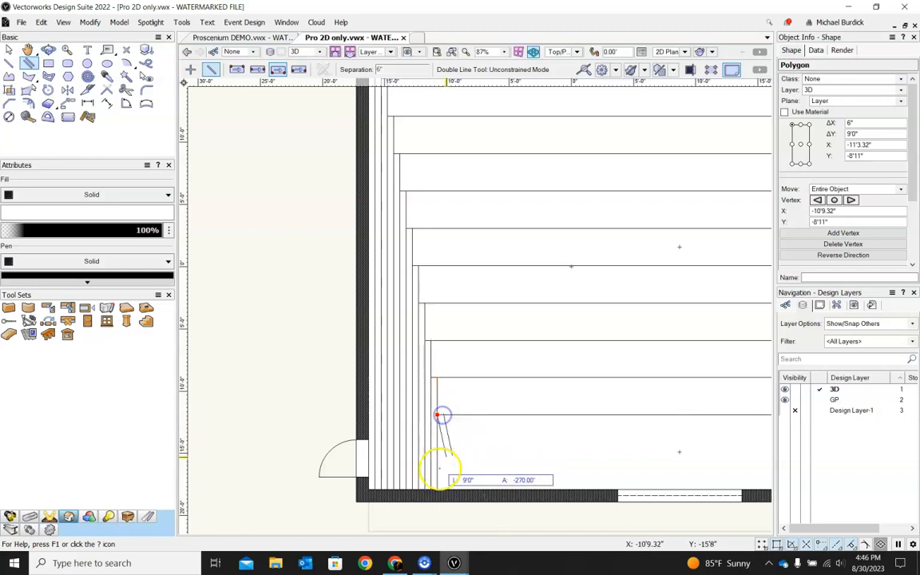
click(435, 484)
scroll(530, 479, down, 3)
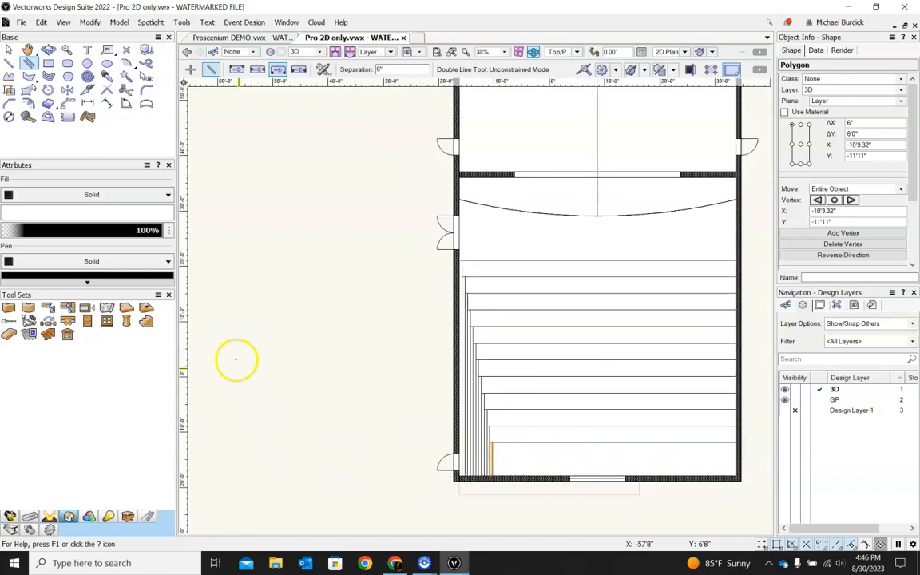
Step: Decline the backup prompt, select the 12 strip polygons along the left wall and merge them into one polygon with Add Surface
click(8, 50)
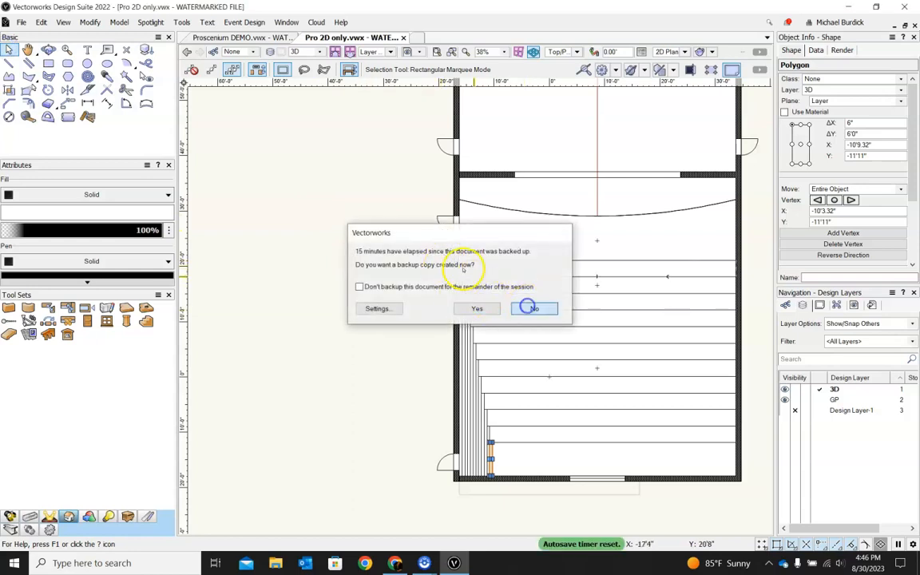
click(530, 308)
drag(450, 255, 493, 477)
click(203, 70)
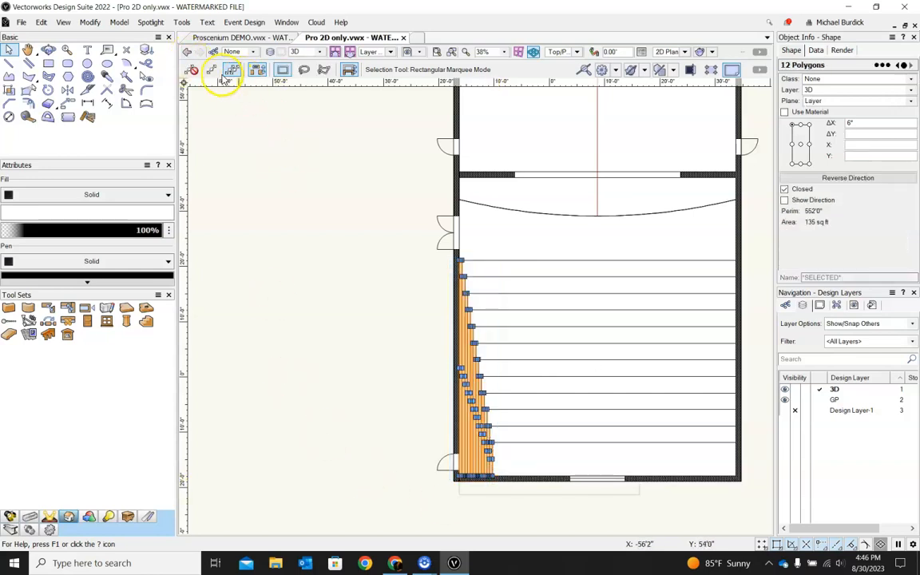
click(88, 21)
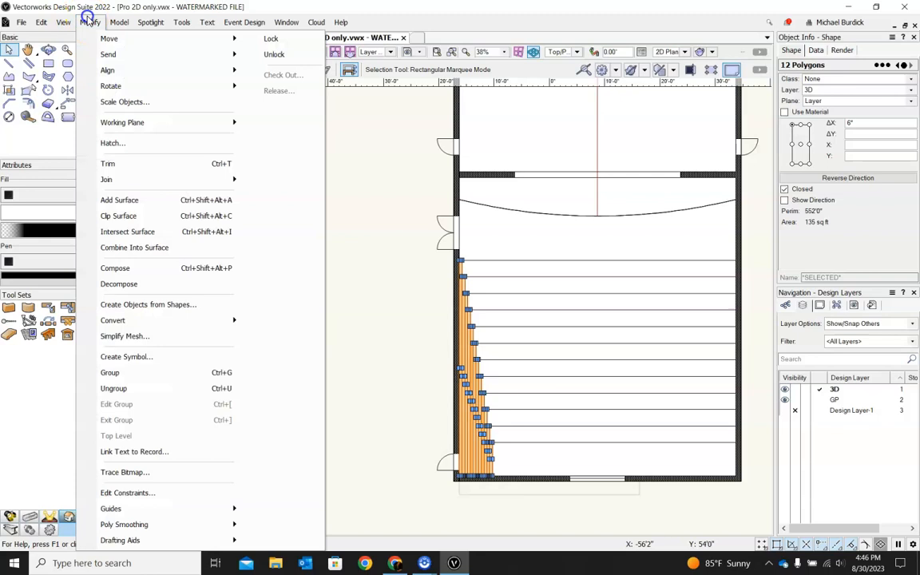
click(119, 198)
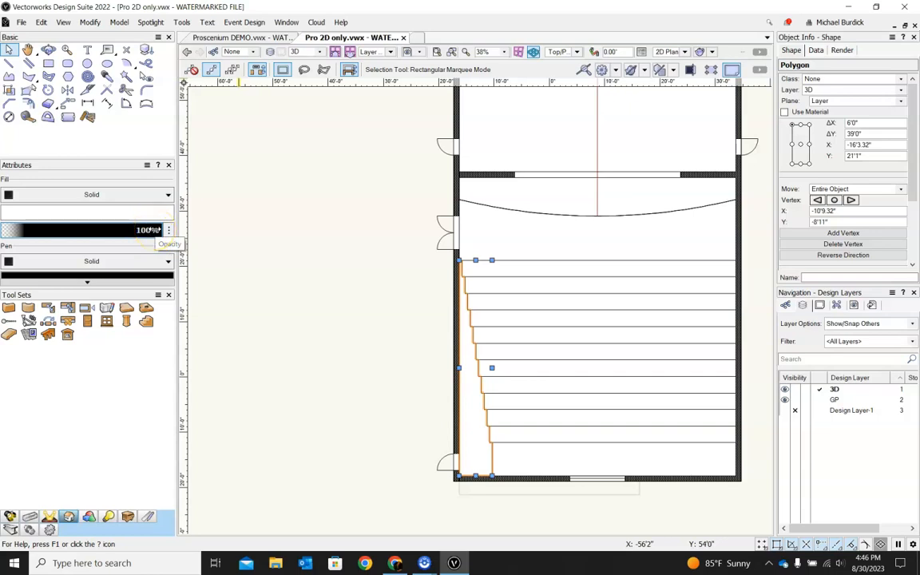
Step: Extrude the merged strip polygon 50'
key(ctrl+e)
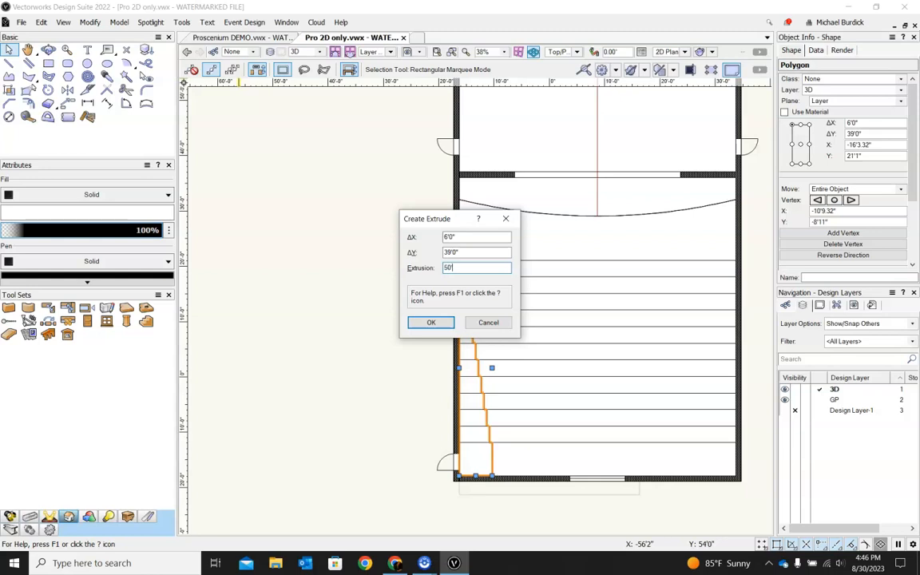
key(Return)
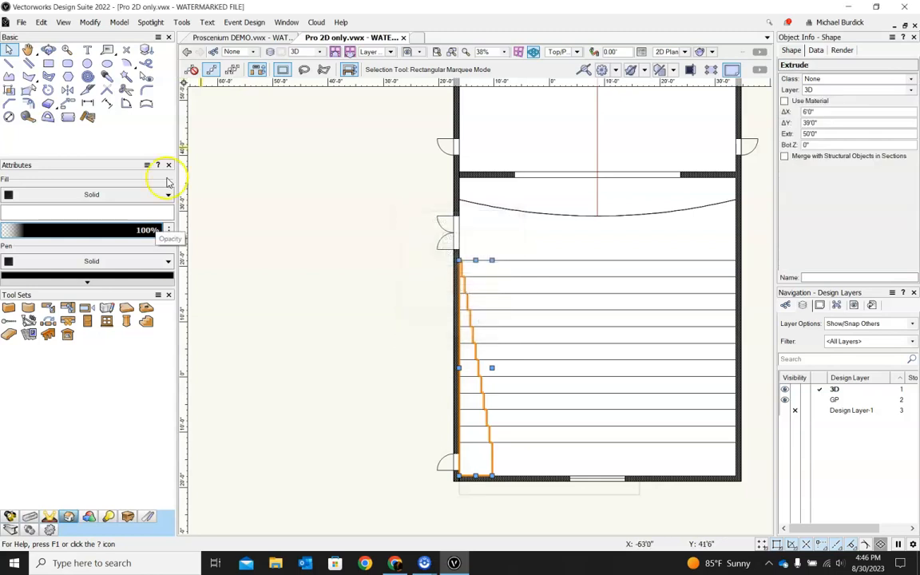
Step: In Front view, rotate the tall extrusion about its bottom corner so it lies flat as stepped riser sides
shift+middle_drag(540, 376, 490, 236)
click(558, 54)
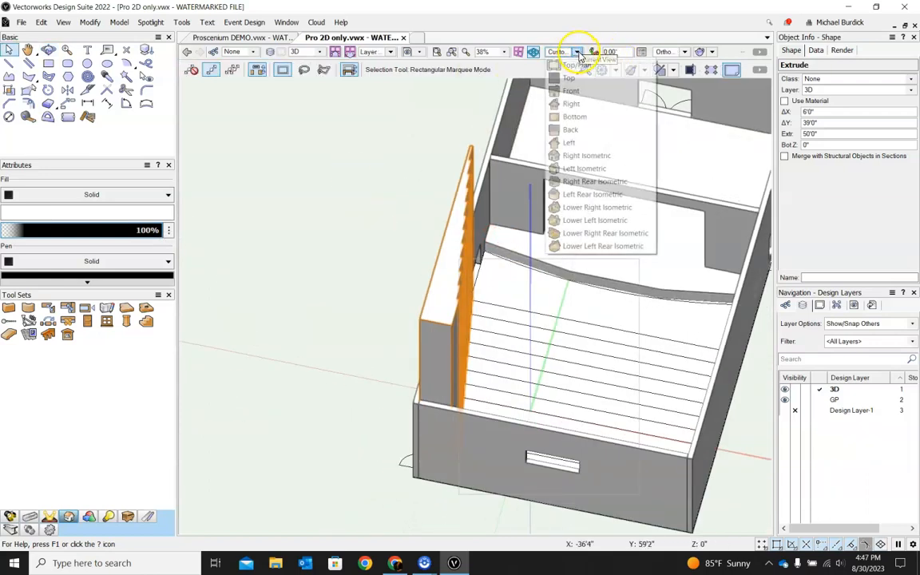
click(580, 91)
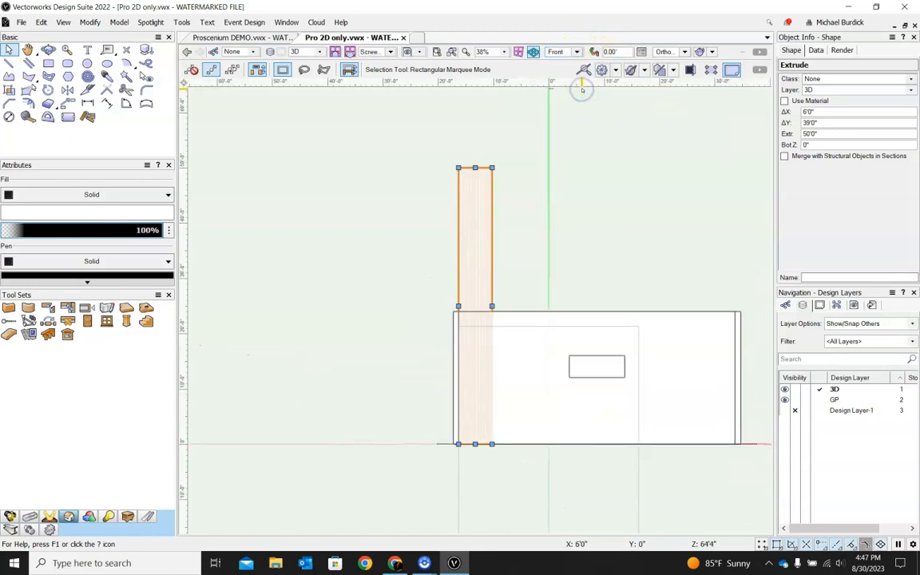
click(48, 90)
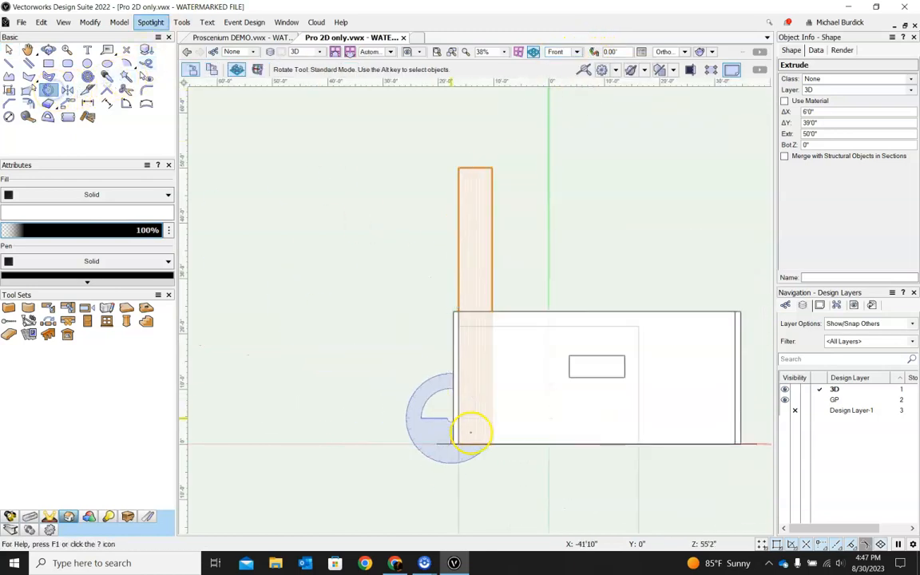
scroll(460, 442, up, 2)
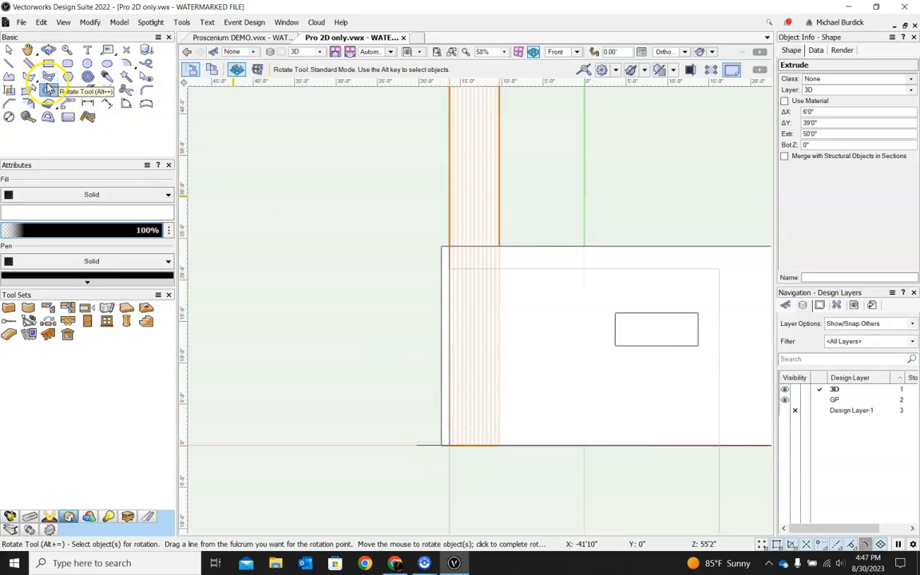
scroll(443, 435, up, 2)
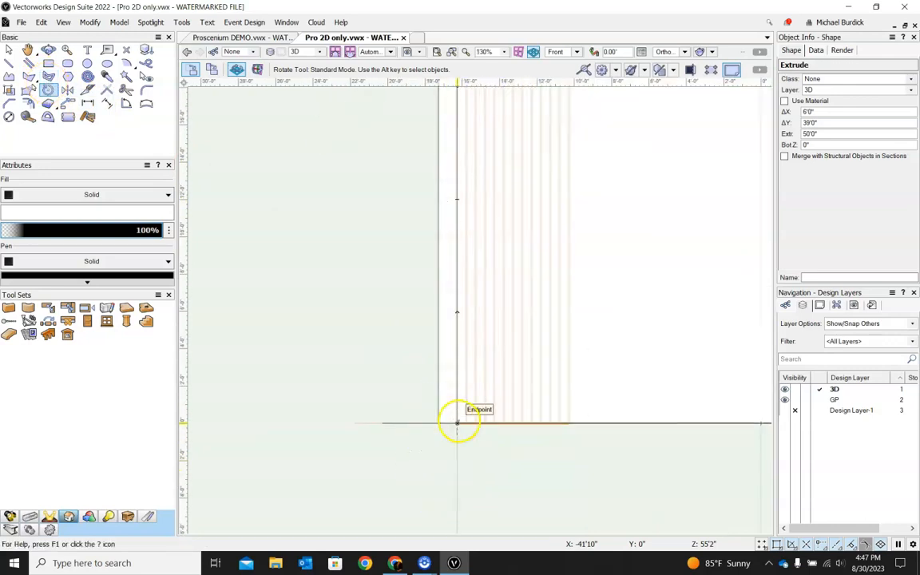
click(457, 423)
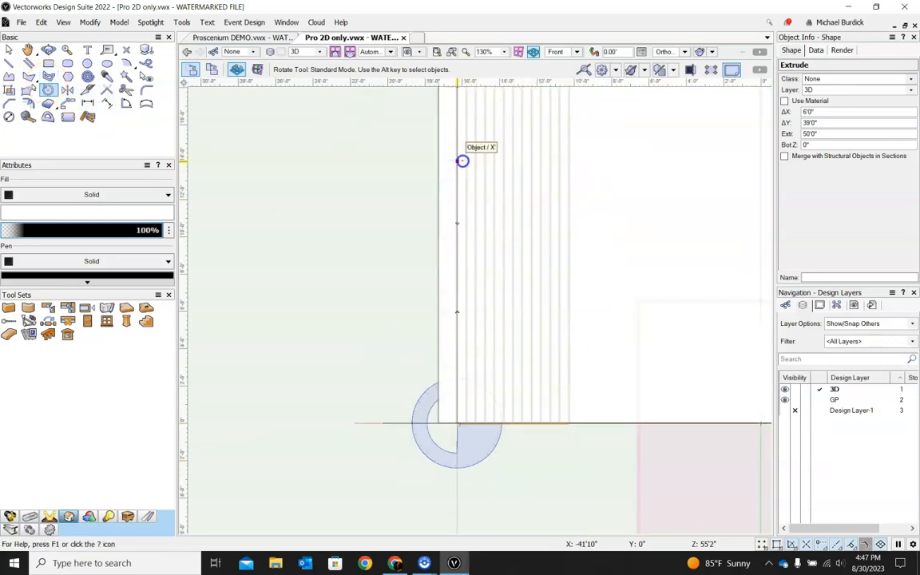
click(463, 161)
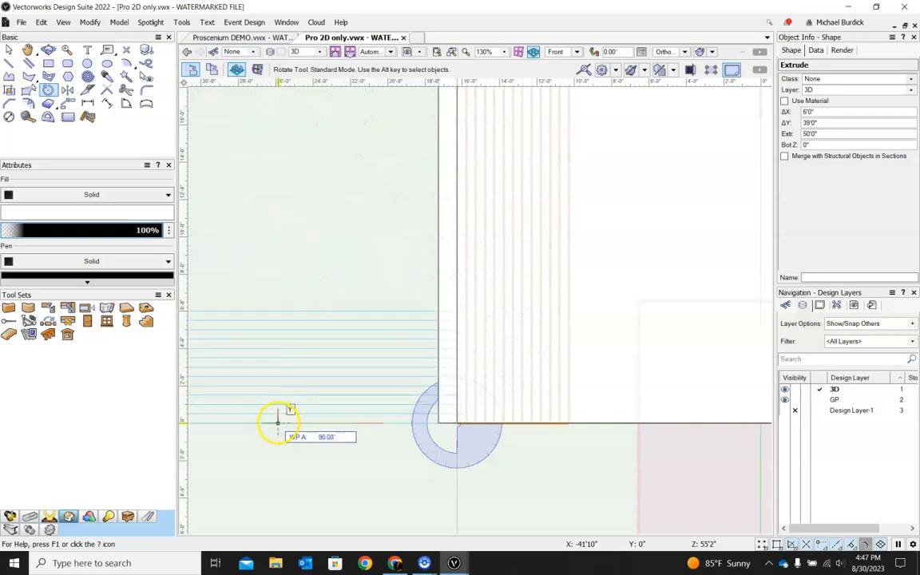
click(278, 422)
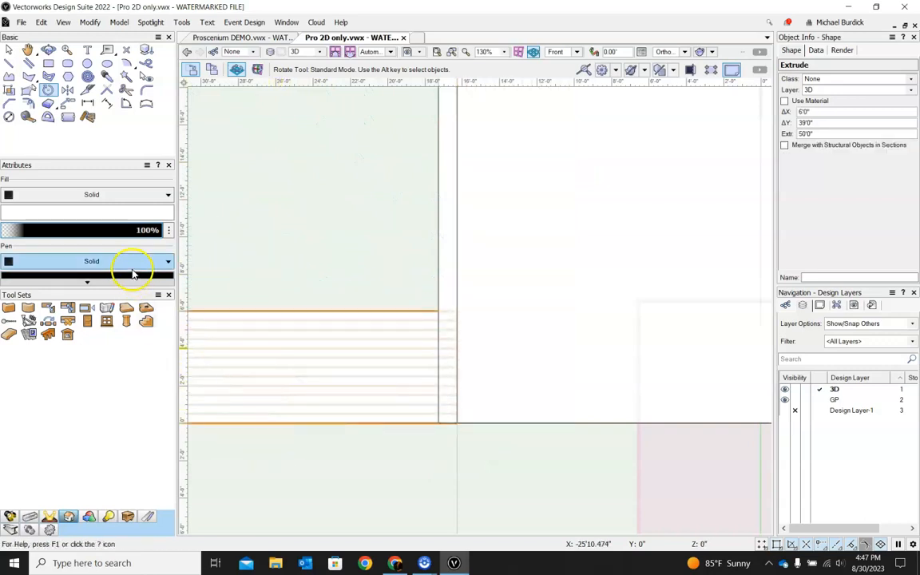
Step: In plan view, move the flattened riser extrusion across into the house so it aligns with the left wall corner
key(x)
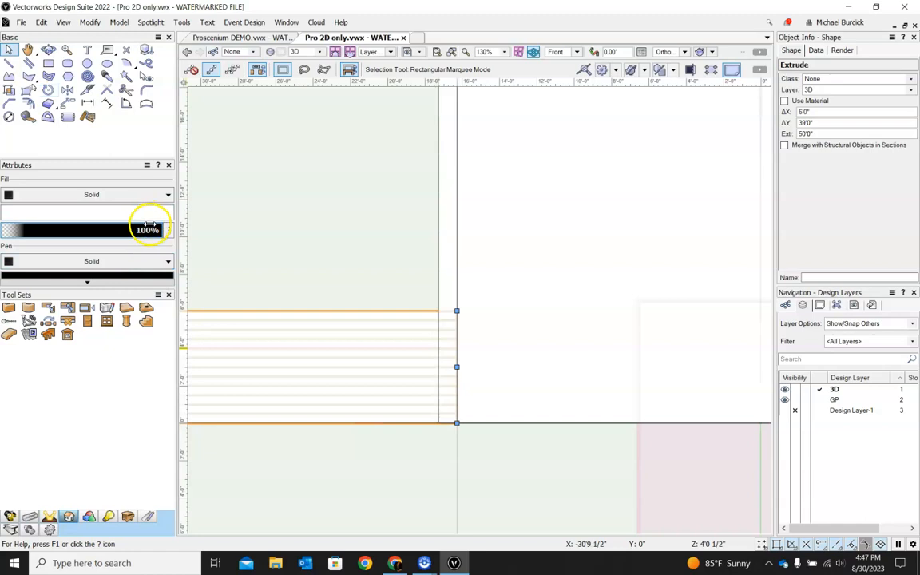
key(ctrl+5)
scroll(576, 436, down, 3)
scroll(395, 369, down, 1)
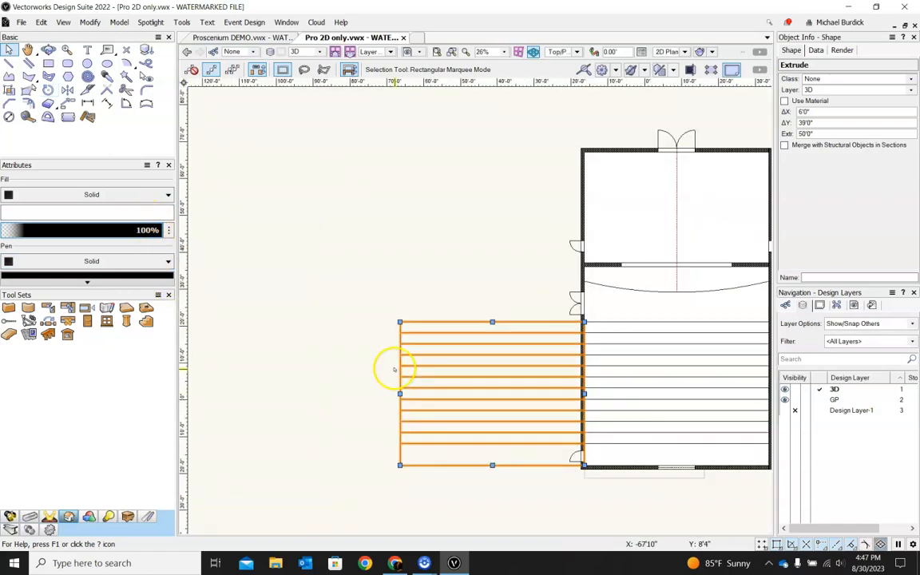
drag(400, 465, 588, 464)
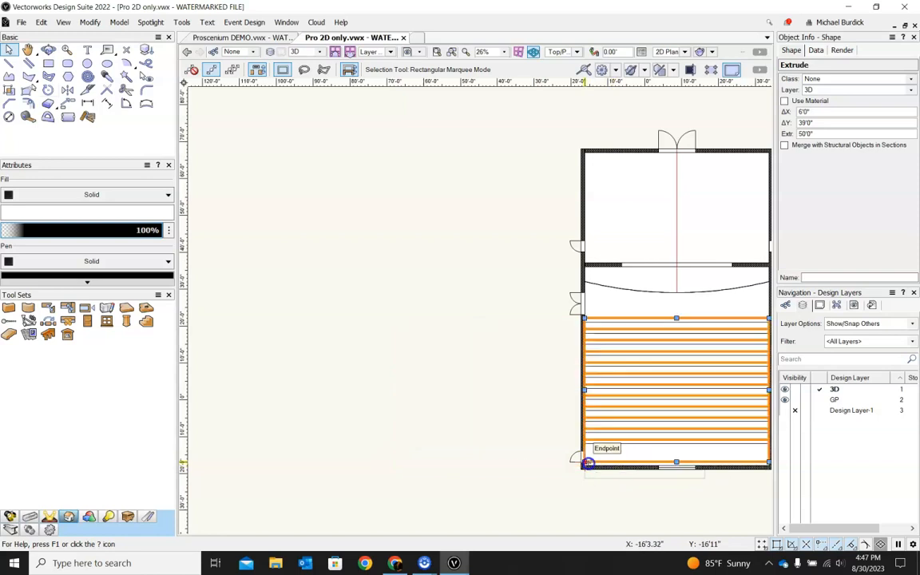
scroll(497, 452, down, 1)
scroll(555, 467, up, 6)
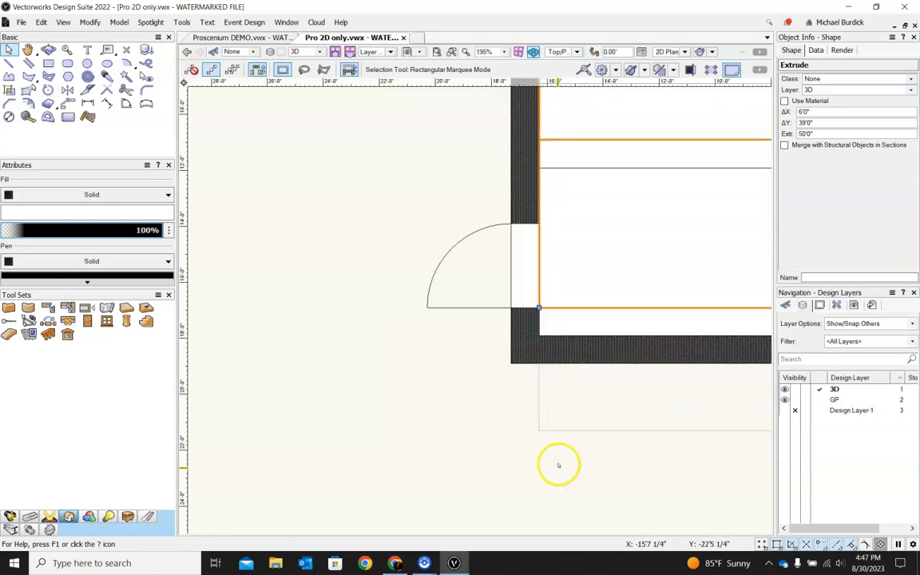
click(549, 313)
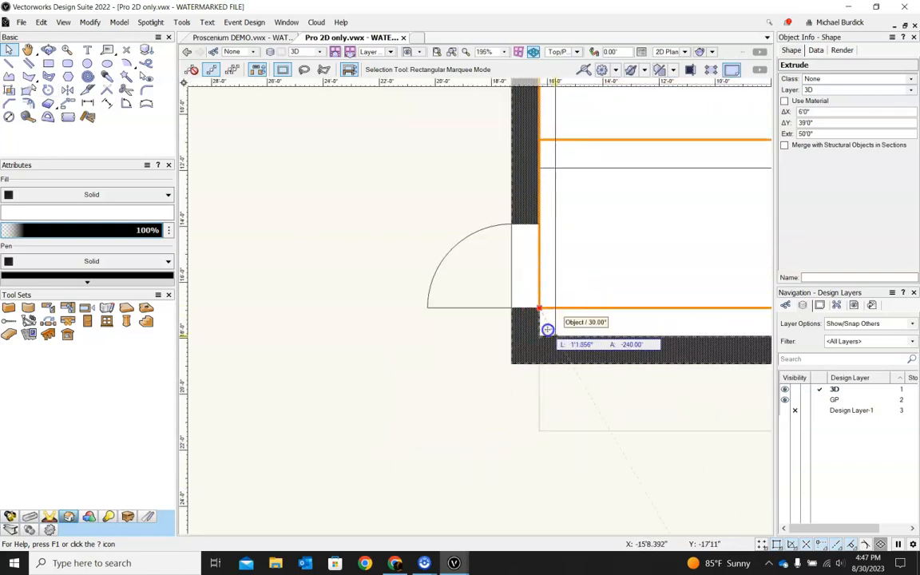
click(541, 334)
click(409, 381)
Step: Orbit and zoom around the 3D model to inspect the stepped riser extrusion against the walls
scroll(409, 381, down, 5)
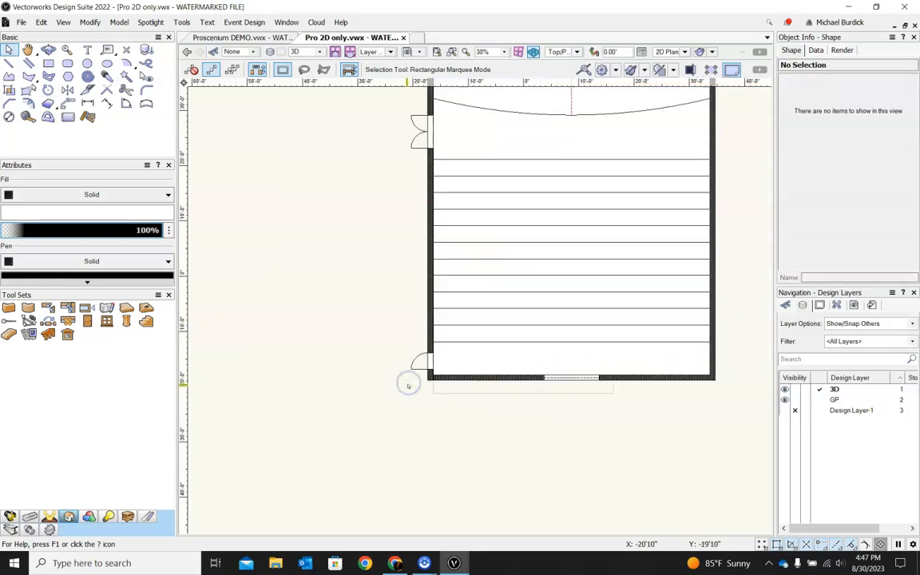
shift+middle_drag(690, 439, 345, 325)
scroll(605, 339, down, 4)
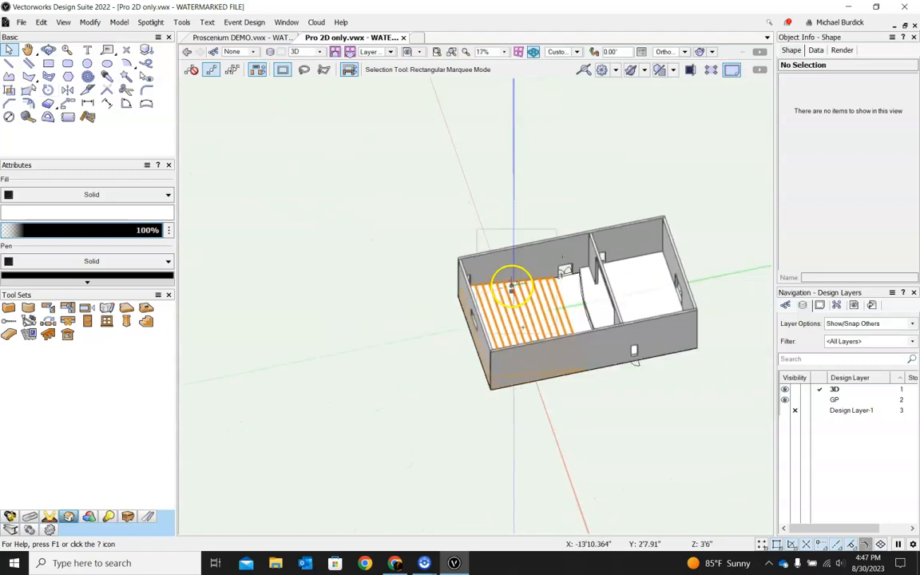
shift+middle_drag(630, 328, 344, 281)
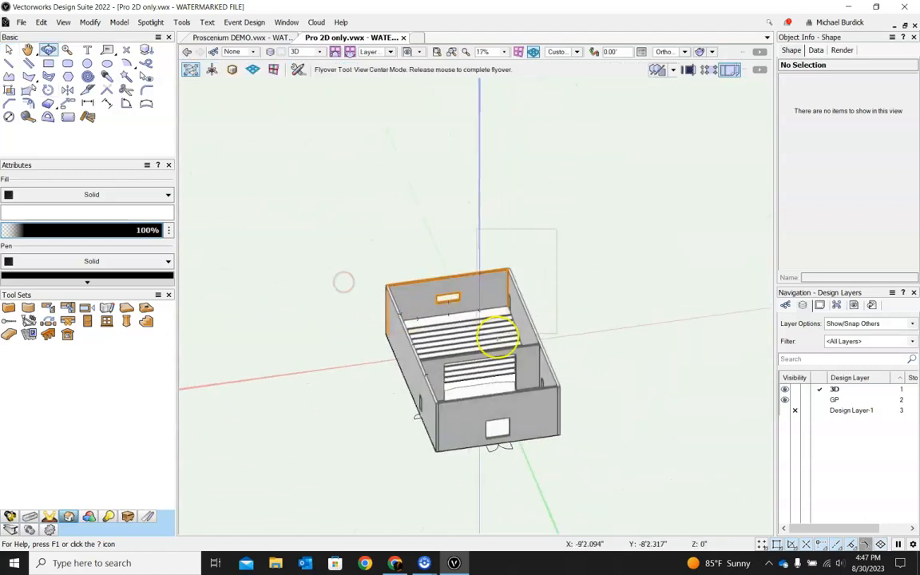
scroll(499, 337, up, 3)
scroll(461, 249, down, 2)
ctrl+middle_drag(397, 319, 493, 322)
scroll(605, 342, up, 5)
scroll(606, 342, down, 3)
ctrl+middle_drag(606, 342, 661, 345)
ctrl+middle_drag(527, 349, 748, 429)
ctrl+middle_drag(420, 290, 672, 326)
scroll(471, 277, down, 2)
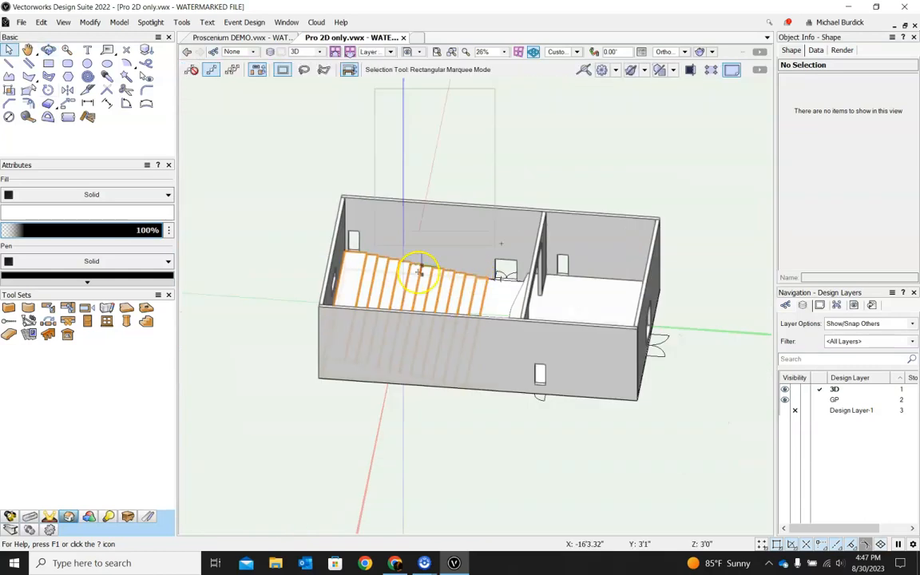
scroll(356, 252, up, 6)
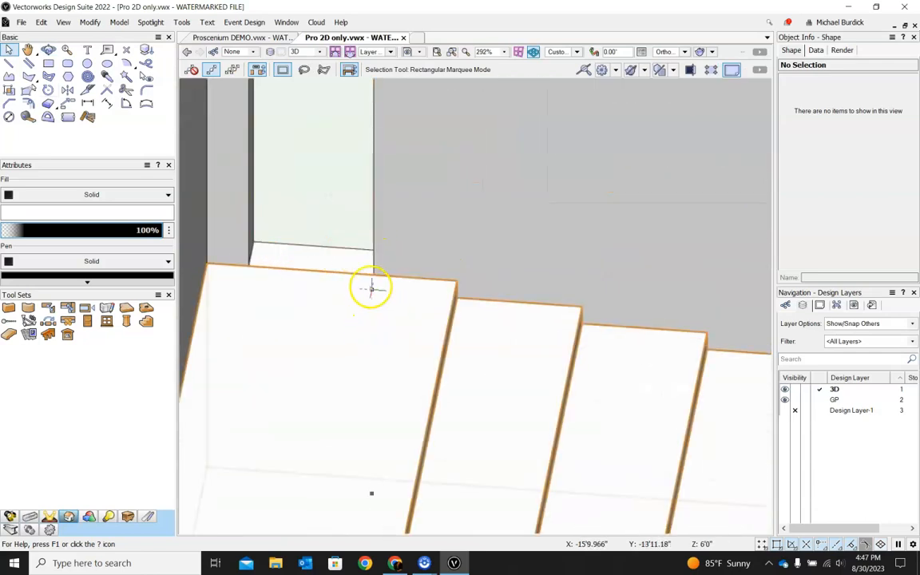
scroll(370, 288, down, 5)
shift+middle_drag(368, 318, 357, 293)
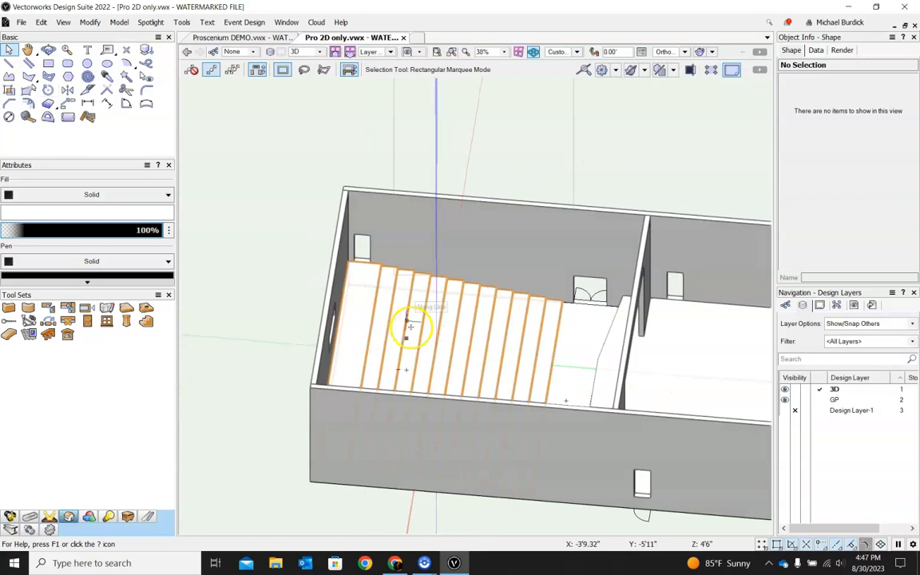
Step: Draw a 50' by 3' rectangle across the house at the front riser row and extrude it 6"
key(F5)
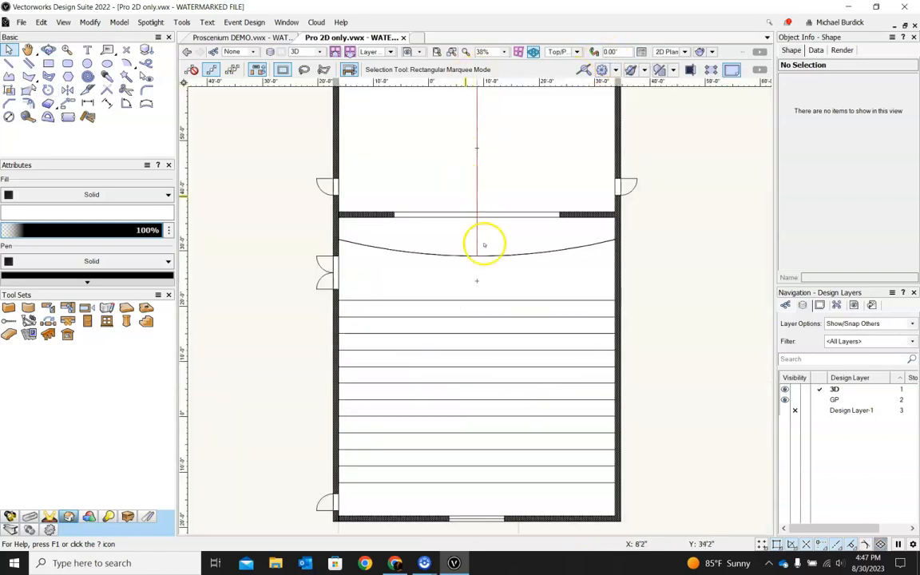
click(48, 63)
click(339, 302)
click(611, 315)
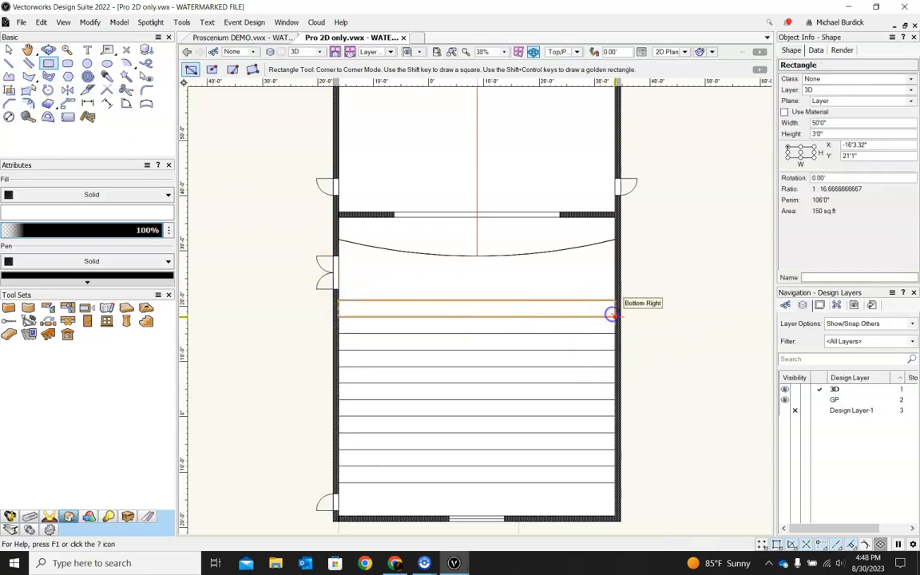
key(ctrl+e)
text(6)
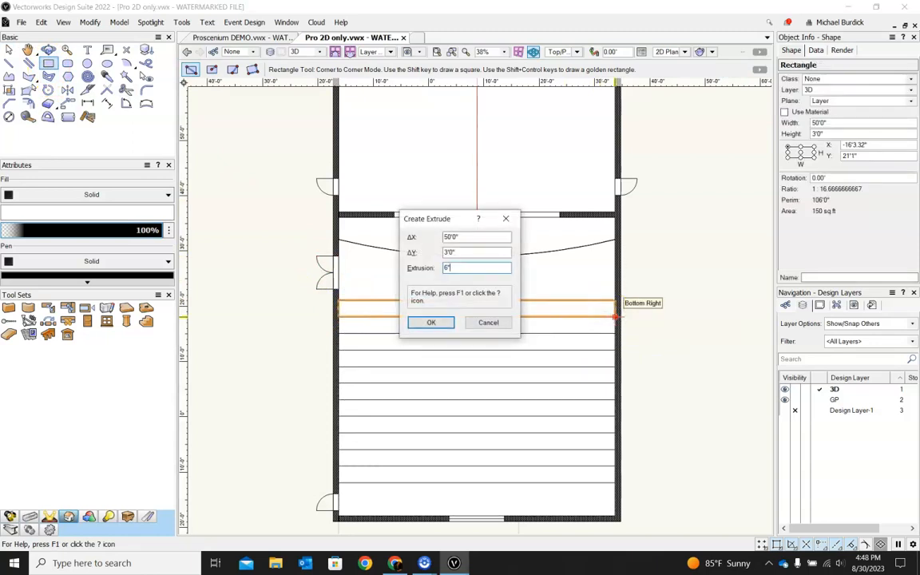
key(Return)
Step: Draw a 50' by 3' rectangle at the next riser row behind it and extrude it 1'
click(342, 319)
click(612, 333)
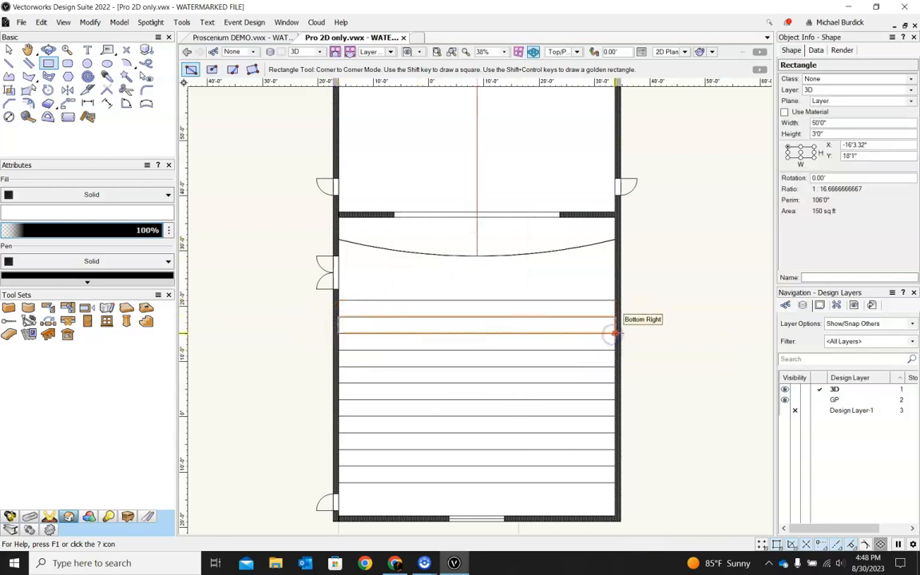
key(ctrl+e)
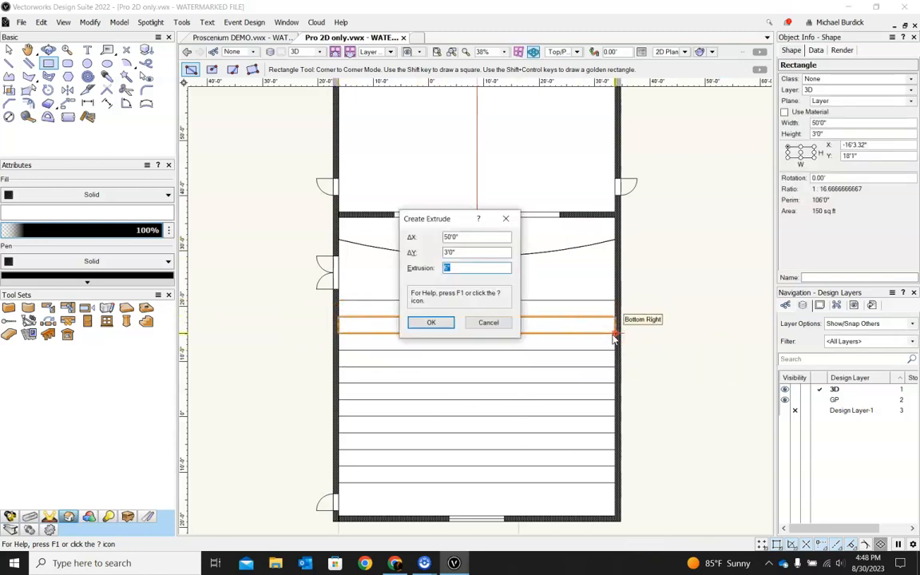
text(1')
key(Return)
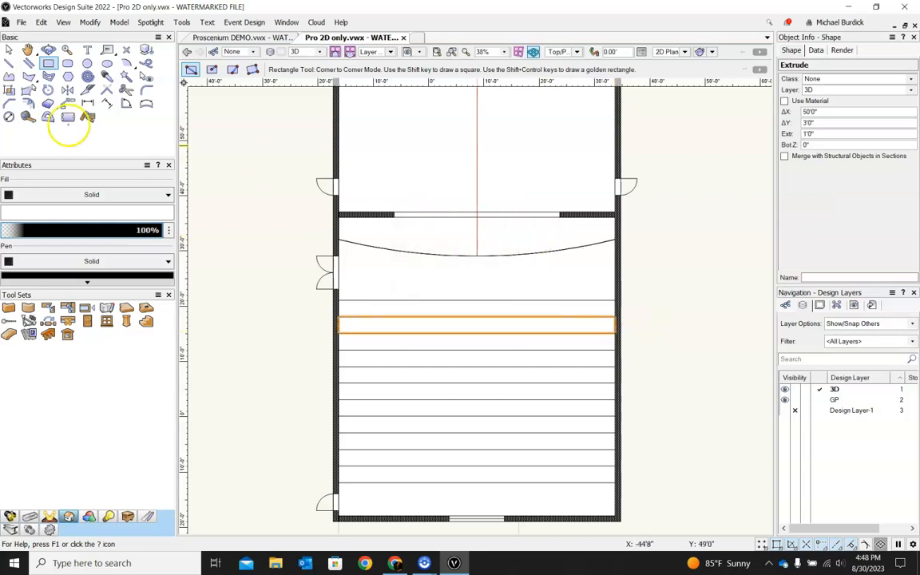
Step: Orbit the 3D view to inspect the new riser platforms in the house
click(8, 51)
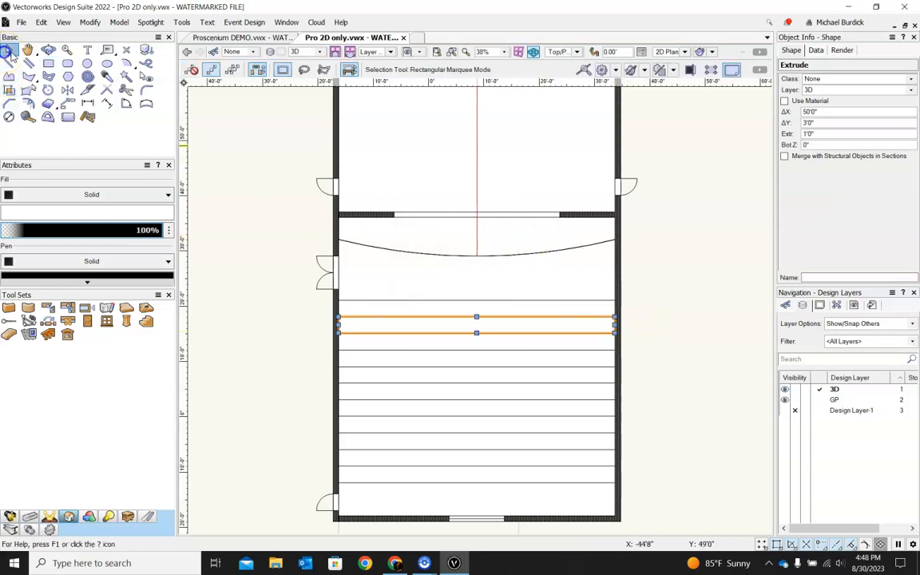
click(320, 246)
click(348, 315)
click(682, 326)
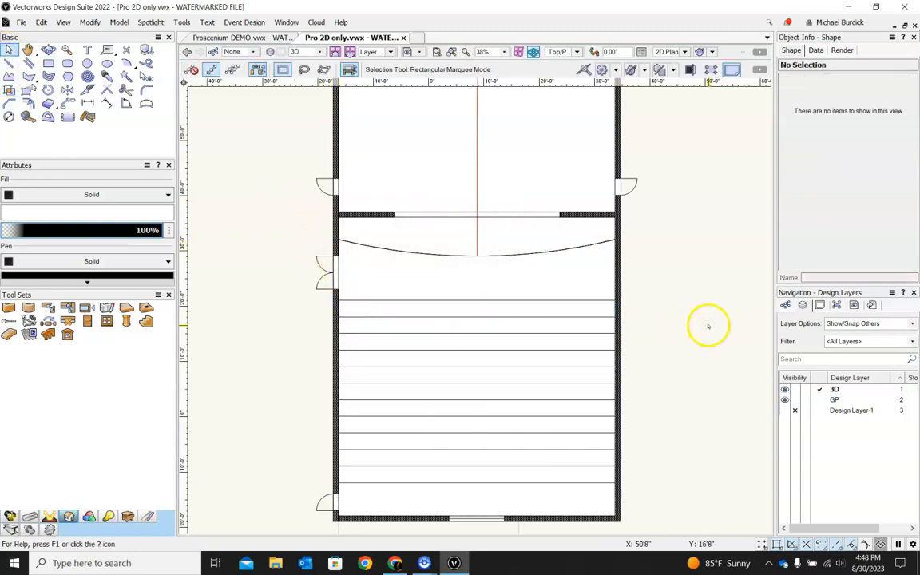
ctrl+middle_drag(634, 368, 489, 260)
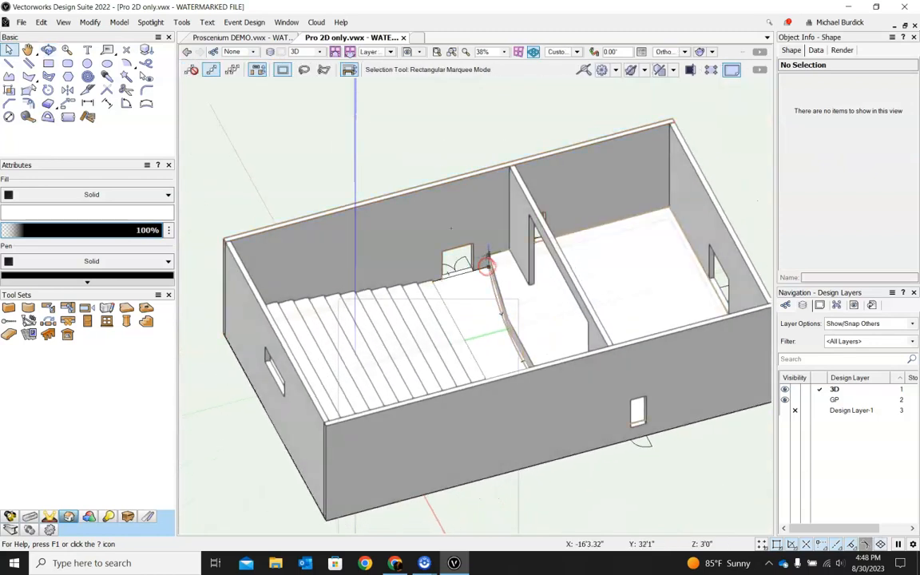
scroll(489, 258, down, 2)
ctrl+middle_drag(682, 281, 519, 379)
scroll(339, 404, up, 4)
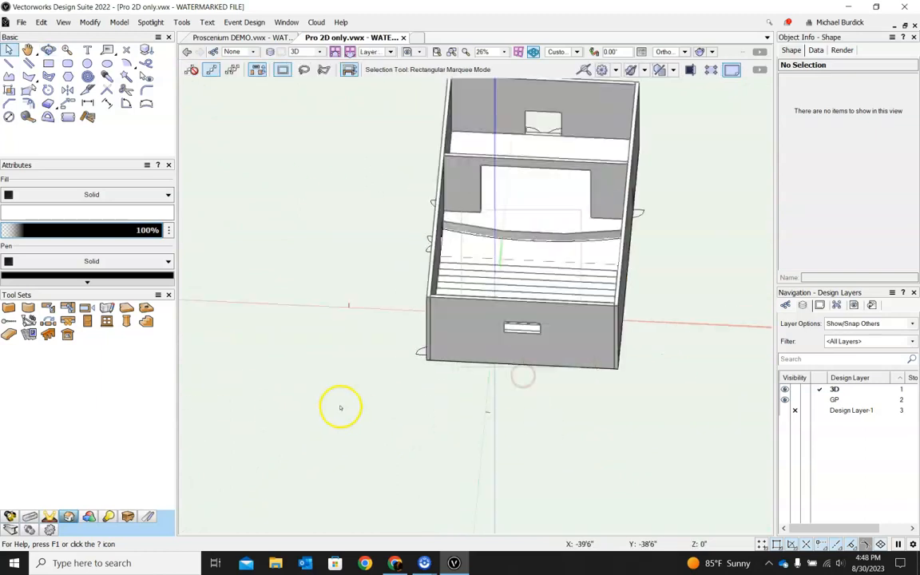
Step: Assign the selected south wall solid subtraction to a new class named Wall South, working in top/plan view
click(507, 255)
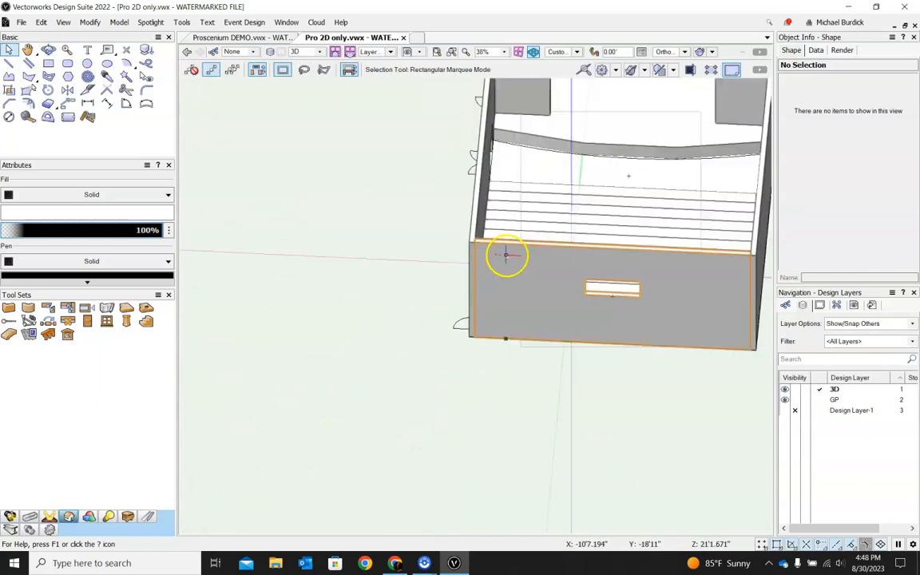
click(572, 49)
click(575, 64)
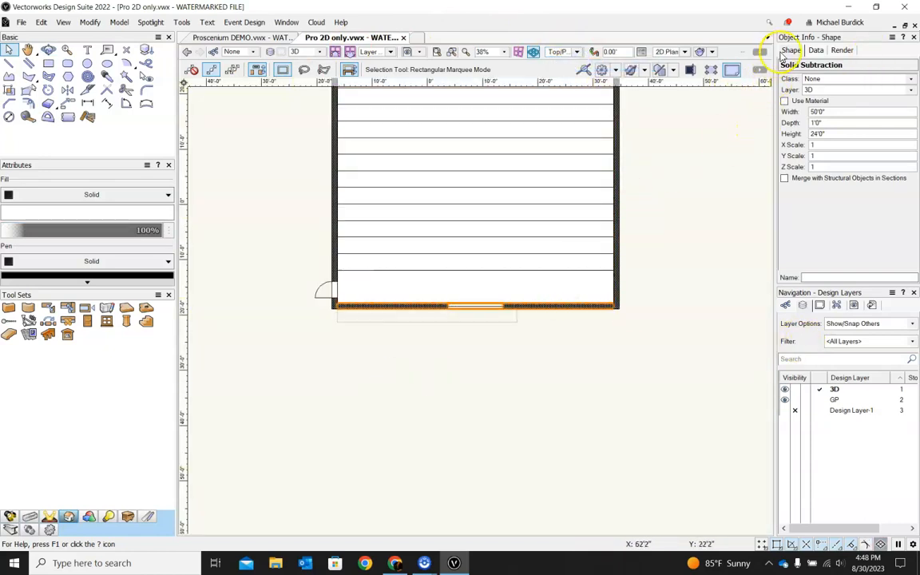
scroll(524, 404, up, 2)
scroll(526, 404, down, 4)
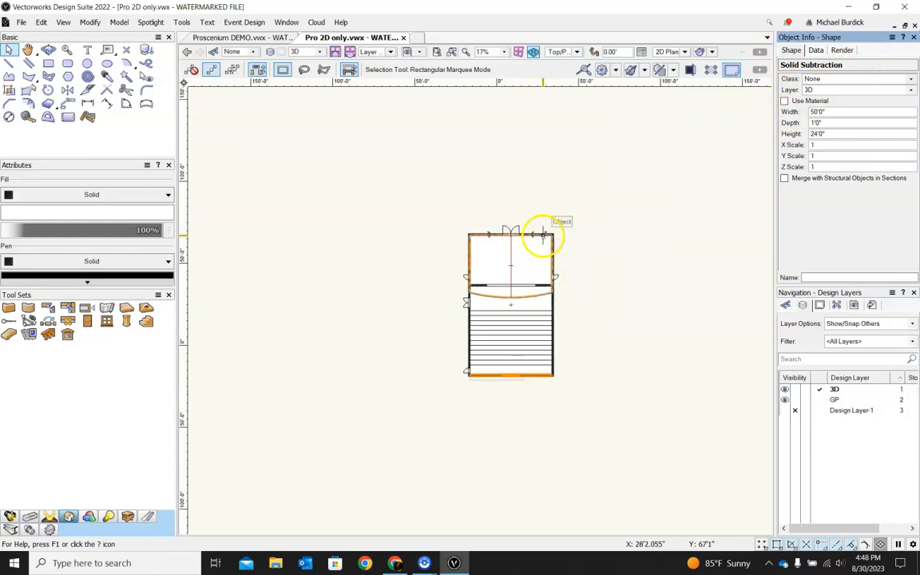
scroll(545, 374, up, 1)
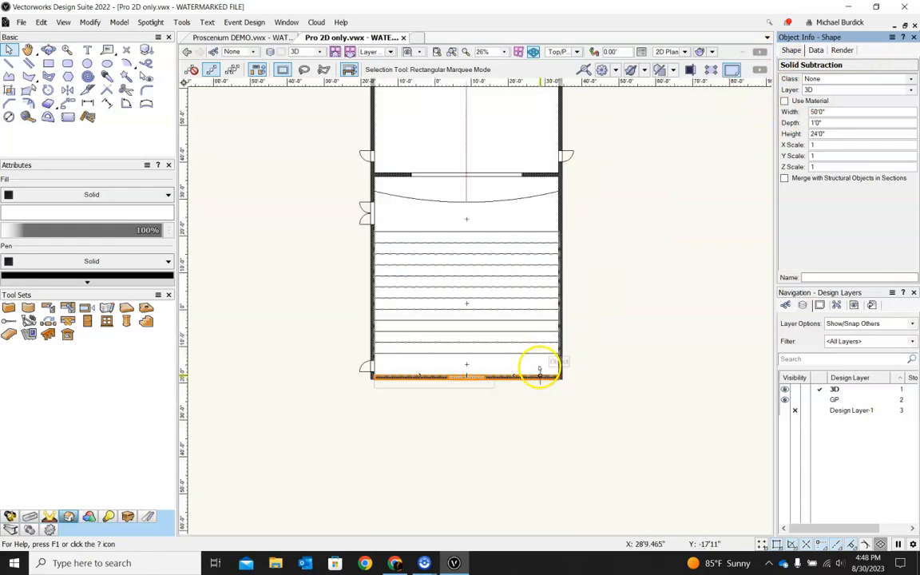
click(911, 78)
click(839, 105)
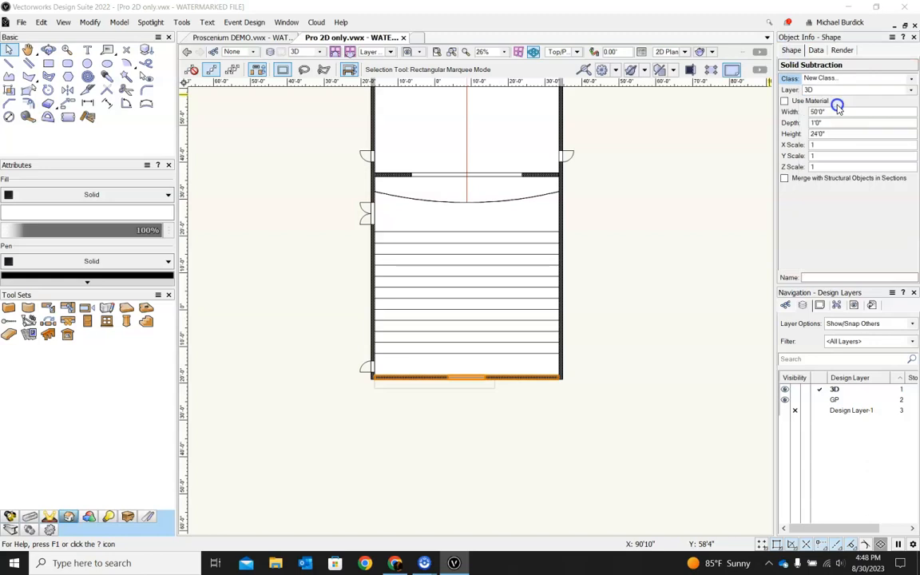
text(Wall South)
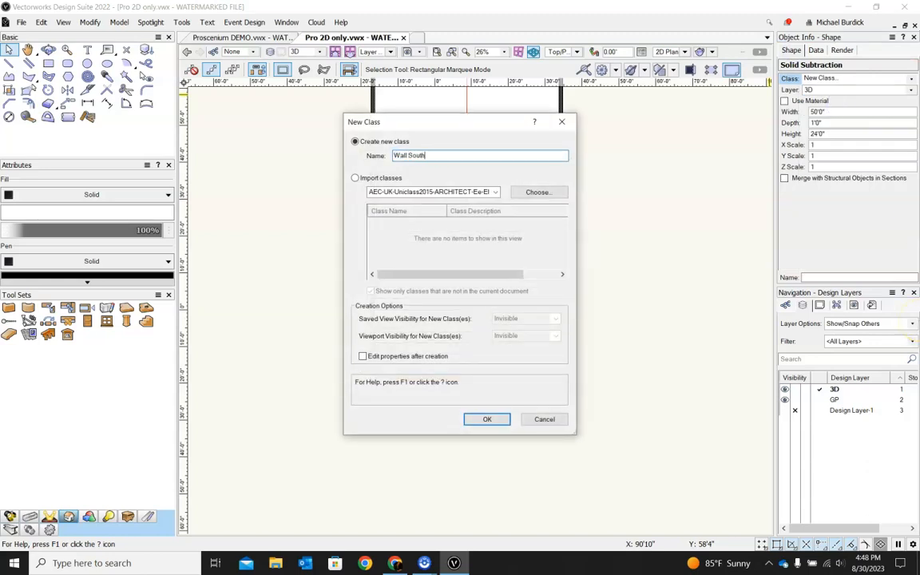
click(487, 419)
click(533, 467)
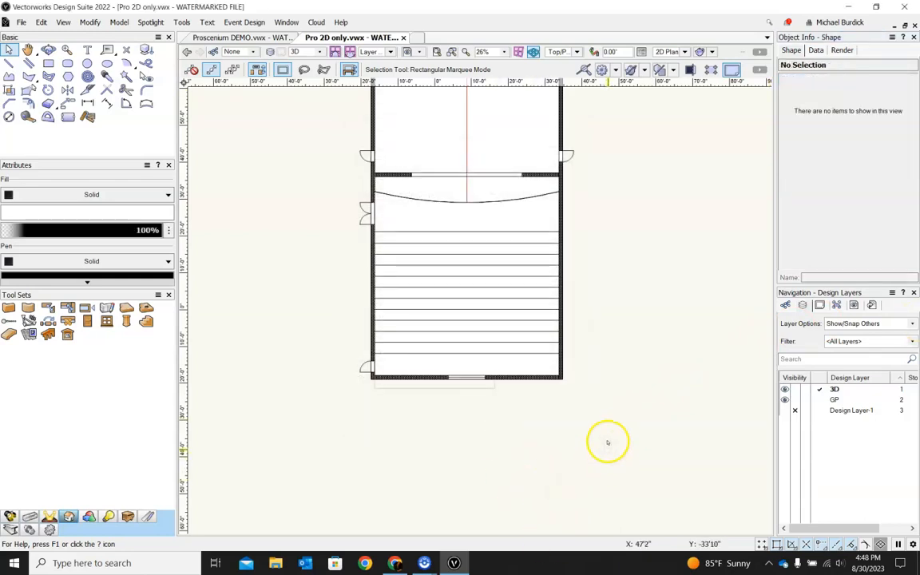
Step: Hide the Wall South class so the interior of the house can be seen
click(786, 305)
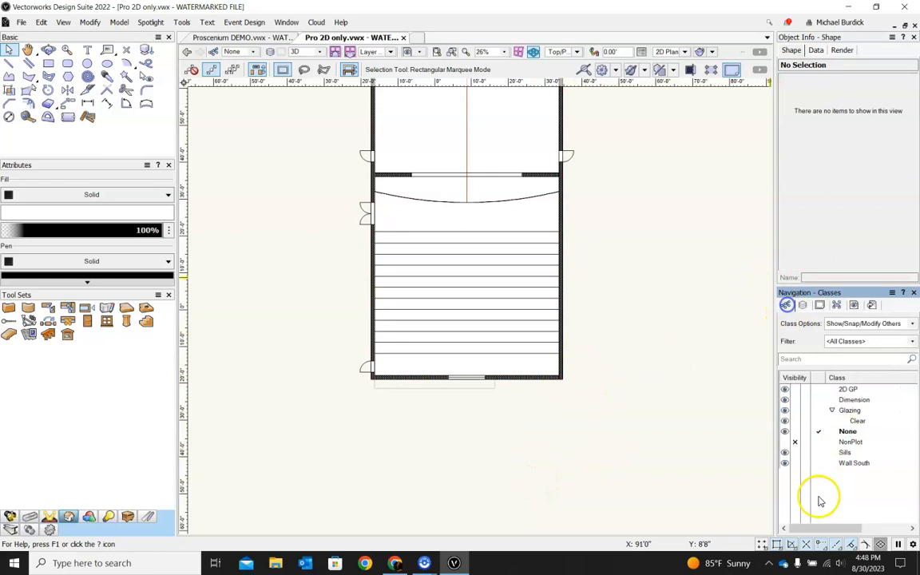
click(795, 463)
ctrl+middle_drag(564, 427, 579, 178)
scroll(464, 195, up, 5)
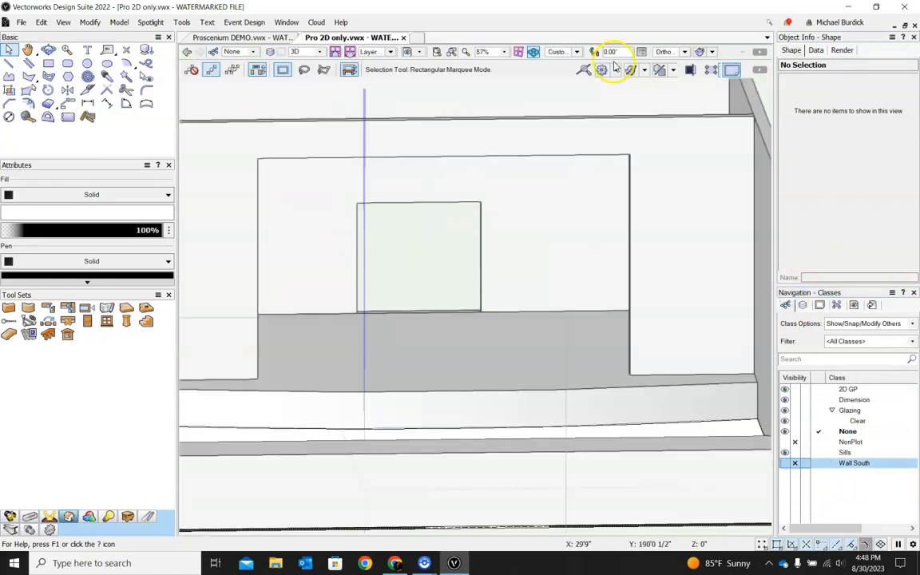
Step: Switch the 3D view to Normal Perspective and orbit around the model to inspect the house and stage
click(673, 54)
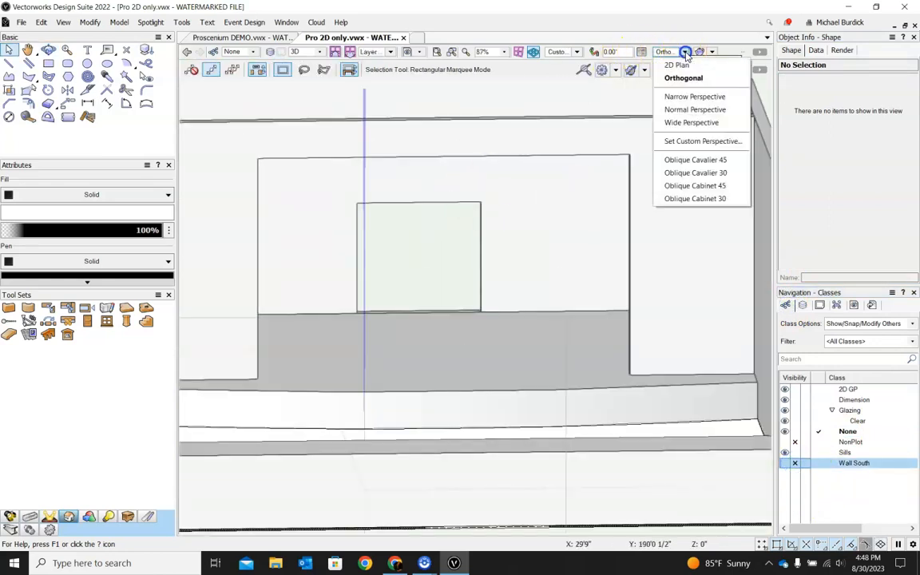
click(677, 110)
scroll(581, 261, down, 2)
ctrl+middle_drag(631, 327, 629, 356)
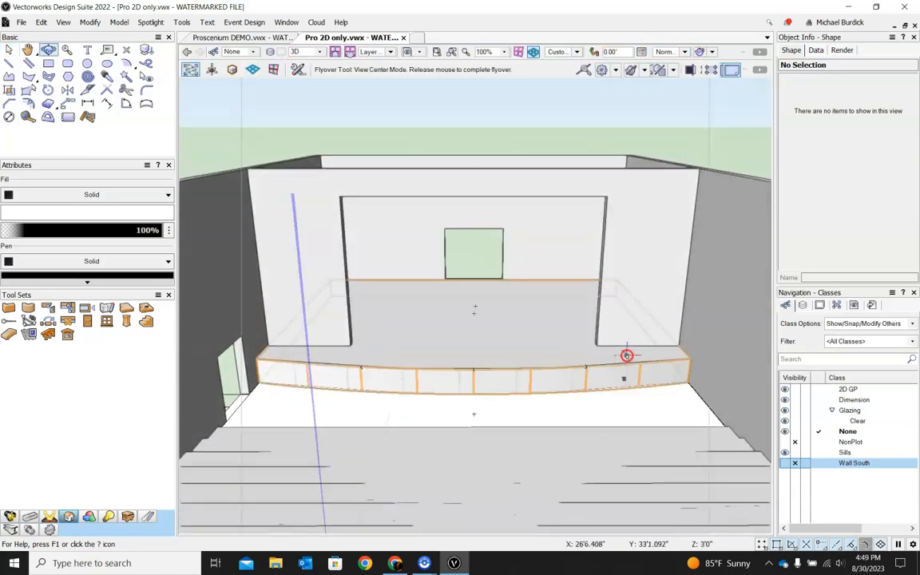
ctrl+middle_drag(472, 376, 616, 427)
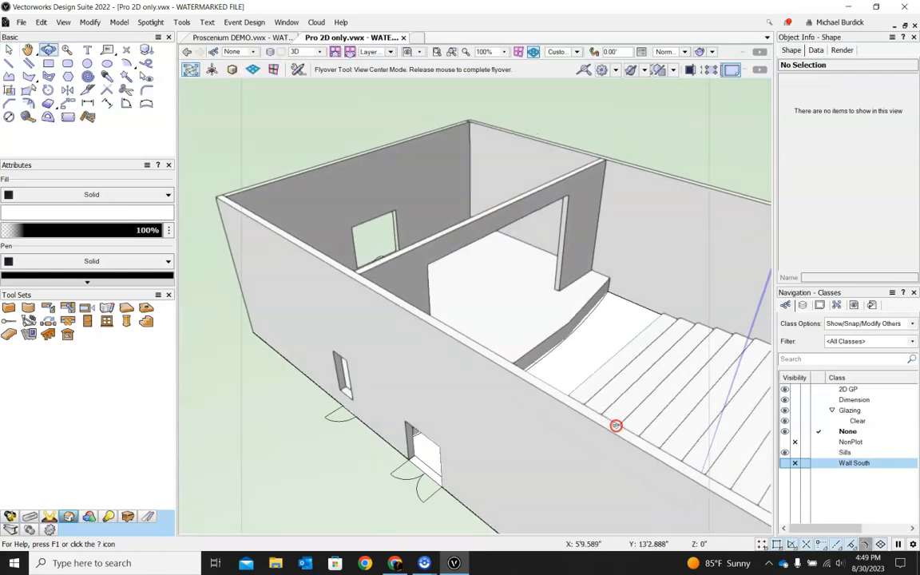
scroll(435, 350, down, 3)
ctrl+middle_drag(435, 350, 630, 312)
scroll(639, 305, up, 3)
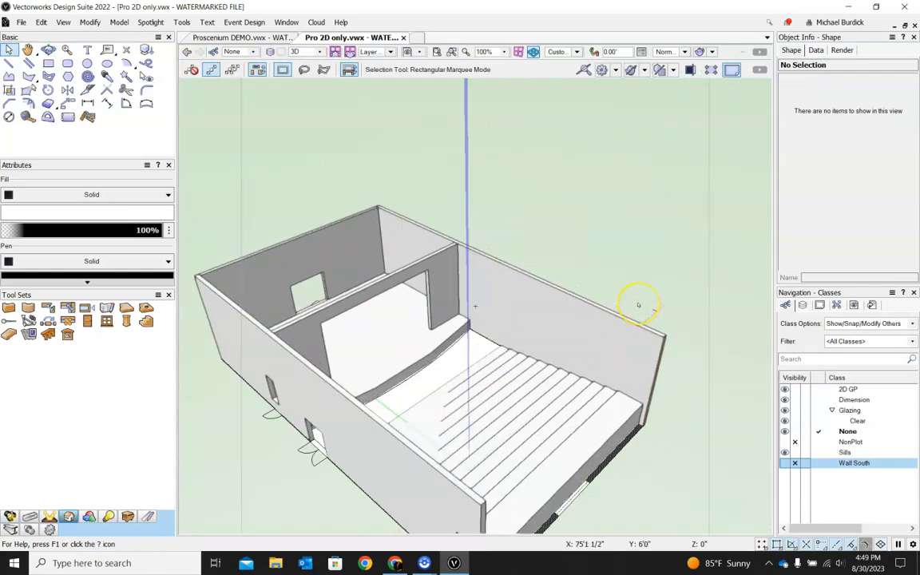